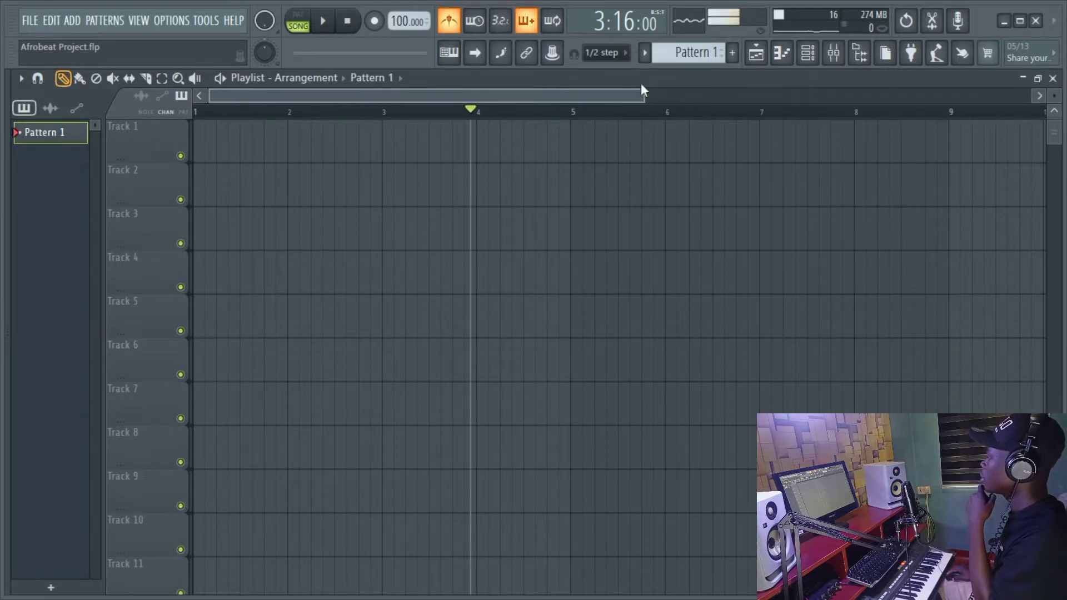
- Set the project tempo to the 100 BPM preset
right_click(402, 22)
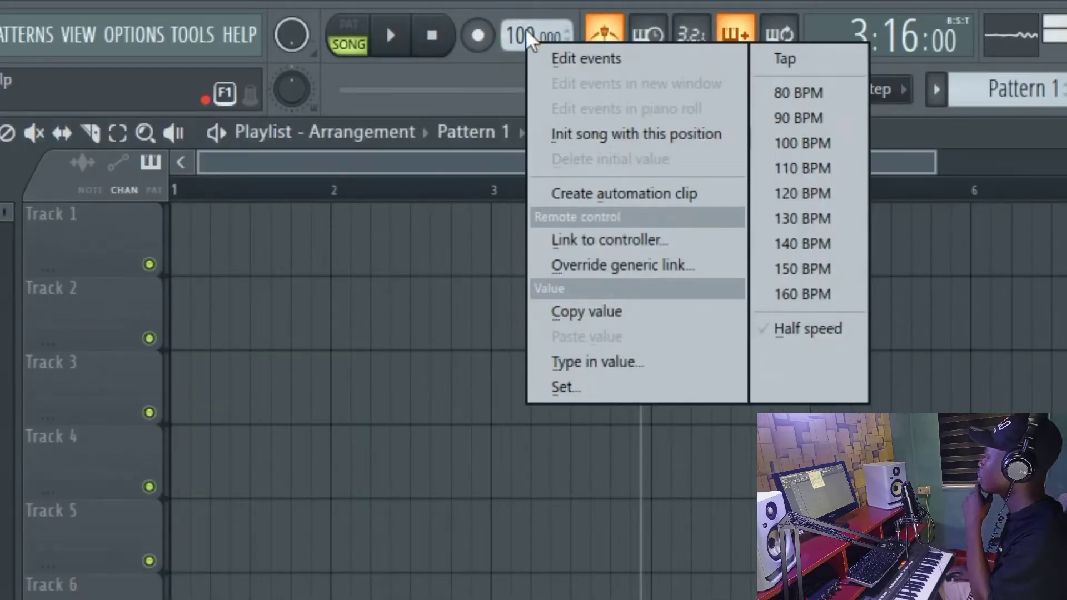
left_click(789, 146)
right_click(532, 45)
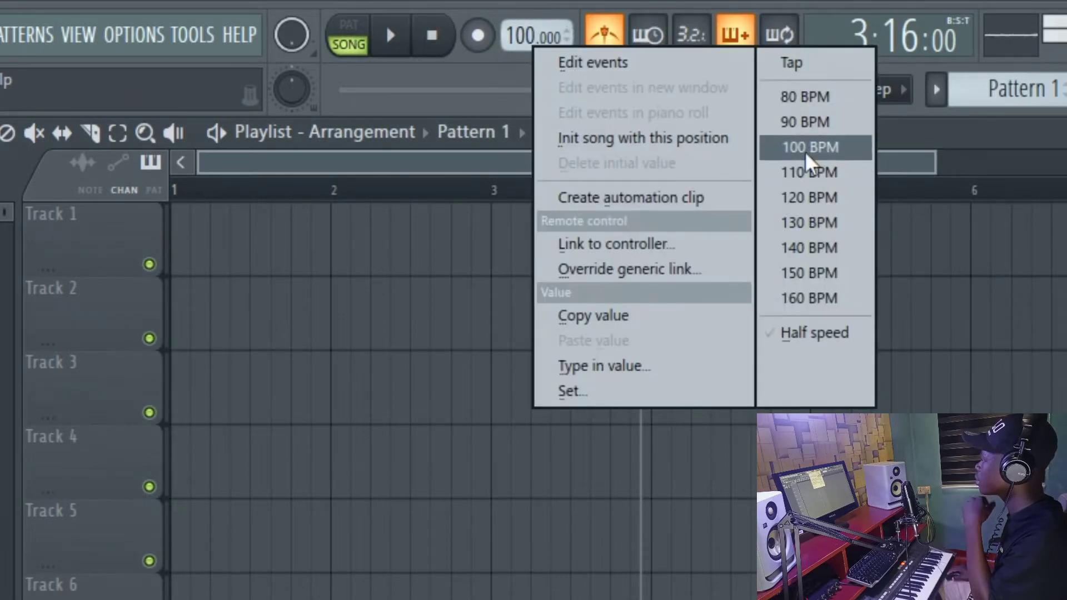
left_click(807, 149)
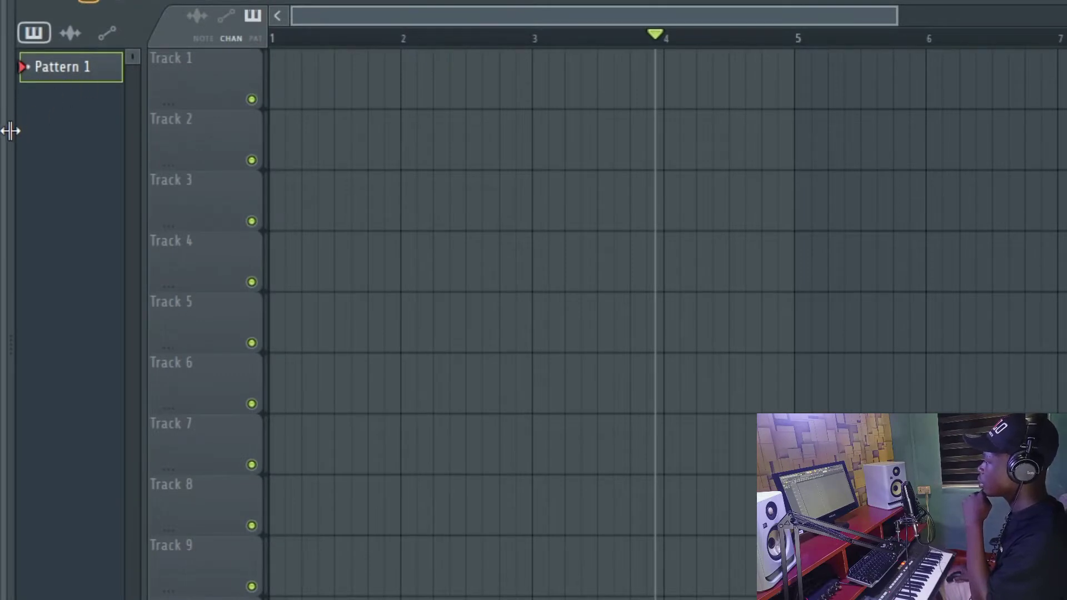
- Add the Electric keyboard preset from the Packs library's Instruments > Keyboard folder to the first playlist track
left_click_drag(116, 139, 170, 139)
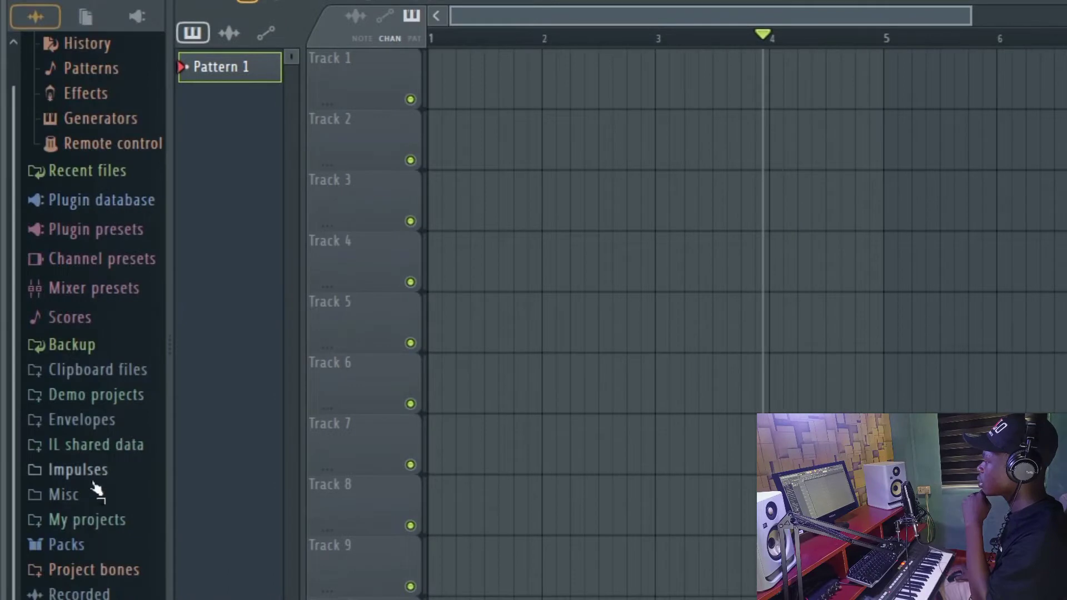
left_click(88, 545)
scroll(86, 517, "down", 10)
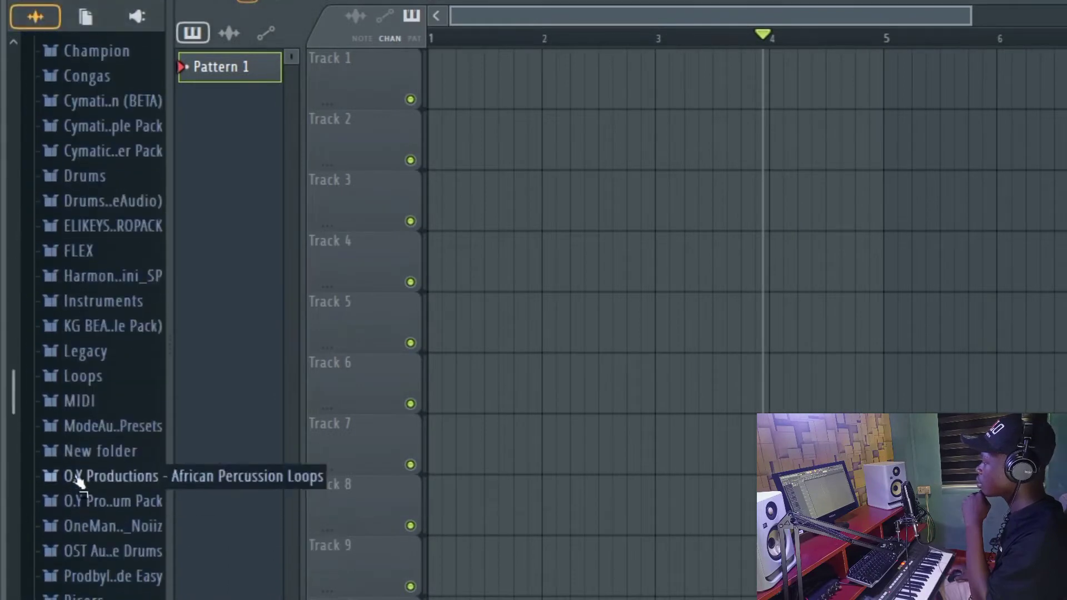
left_click(93, 303)
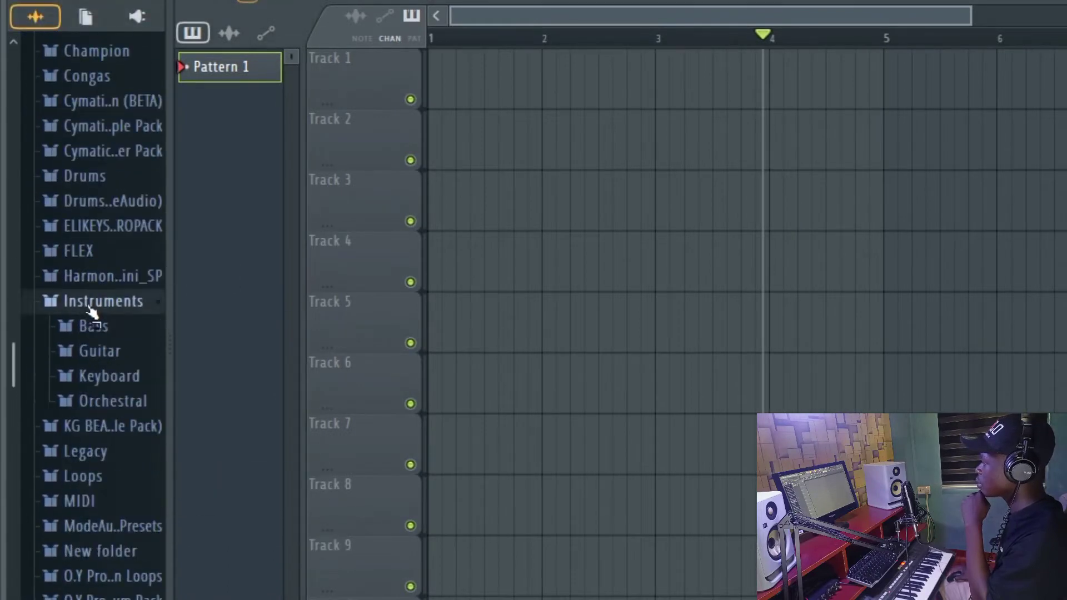
left_click(92, 382)
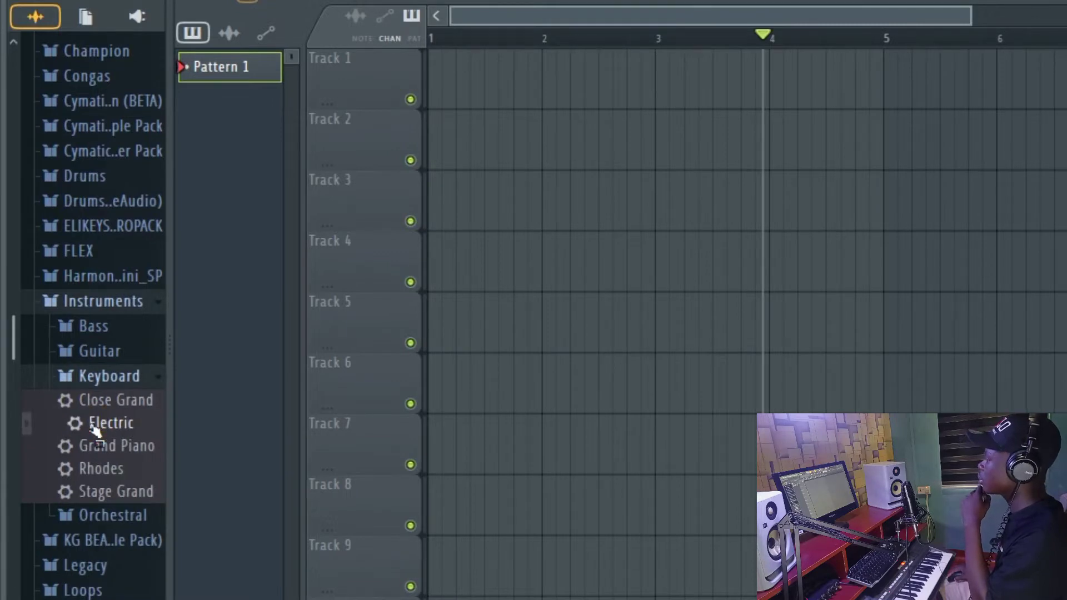
left_click_drag(269, 248, 353, 64)
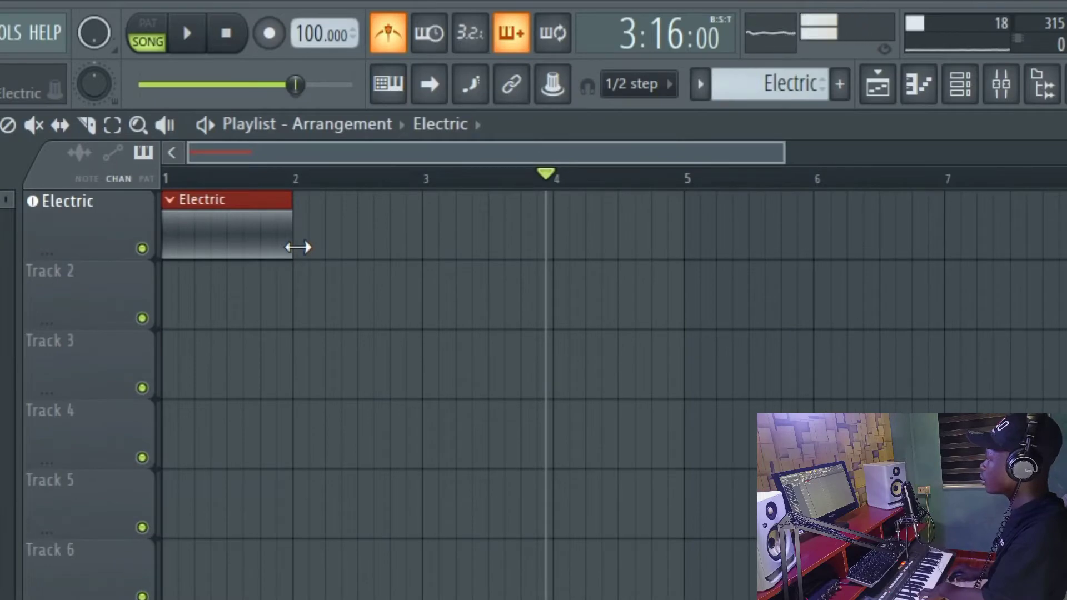
- Set the global snap to Cell and extend the Electric clip to the start of bar 5
left_click_drag(313, 248, 559, 250)
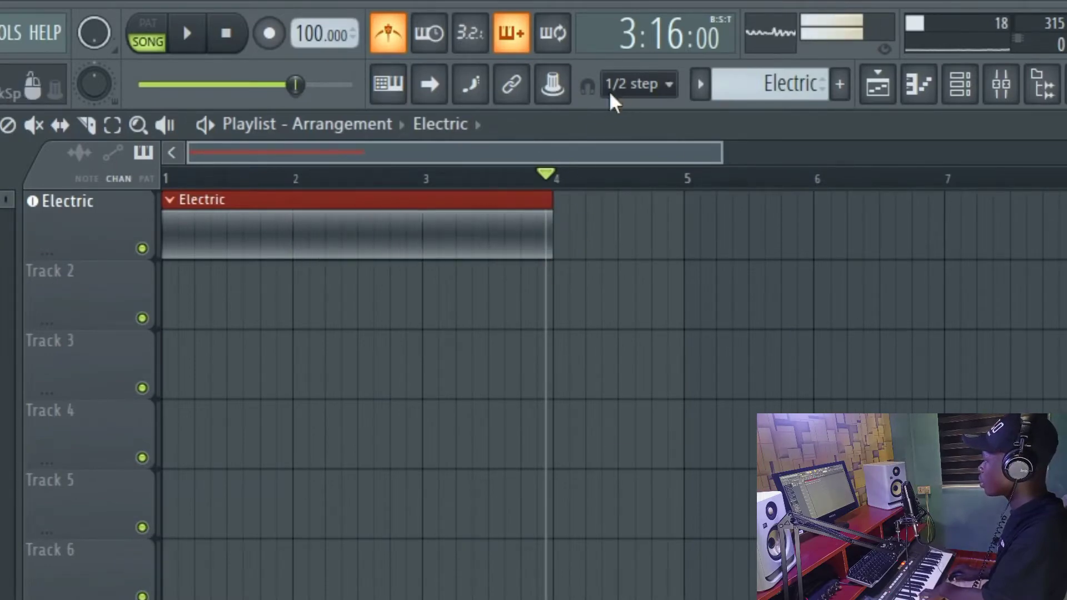
left_click(628, 84)
left_click(622, 137)
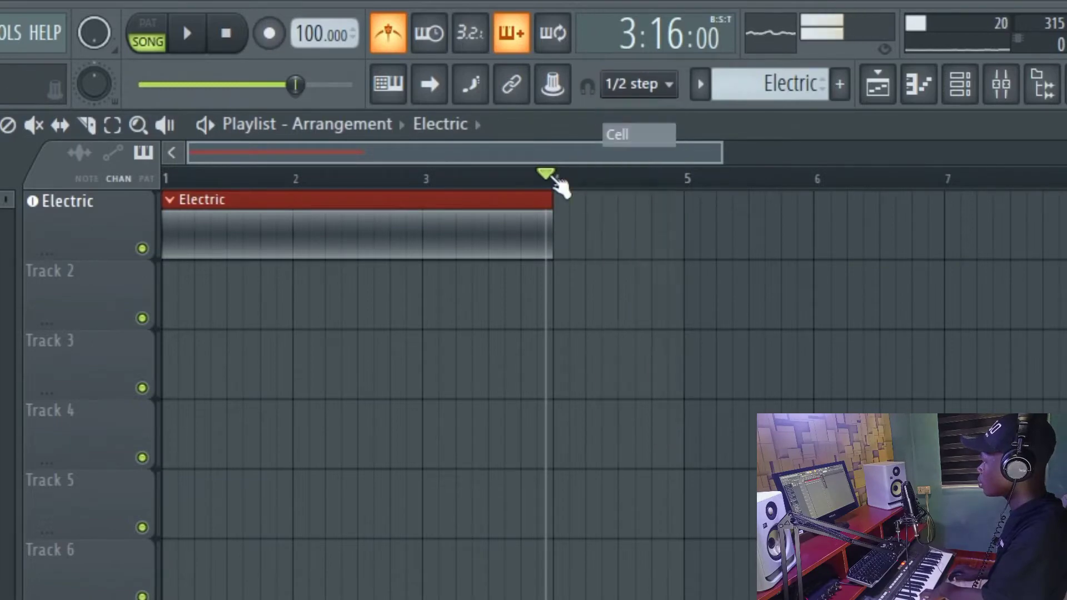
left_click_drag(588, 236, 674, 236)
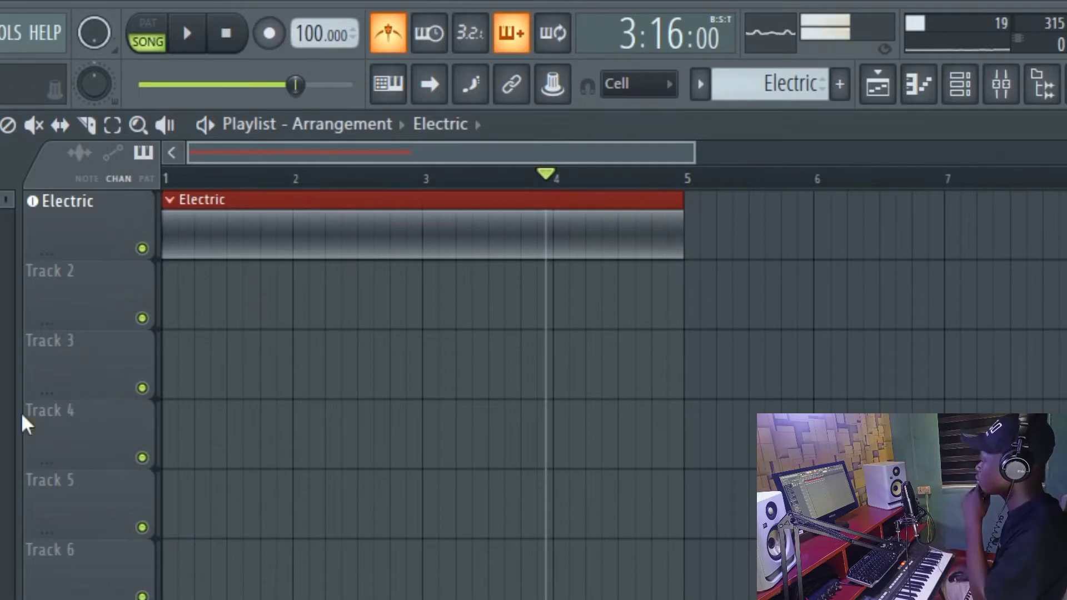
- Enable waiting for input before playback, record the chords into the Electric pattern, and stop recording
right_click(1, 422)
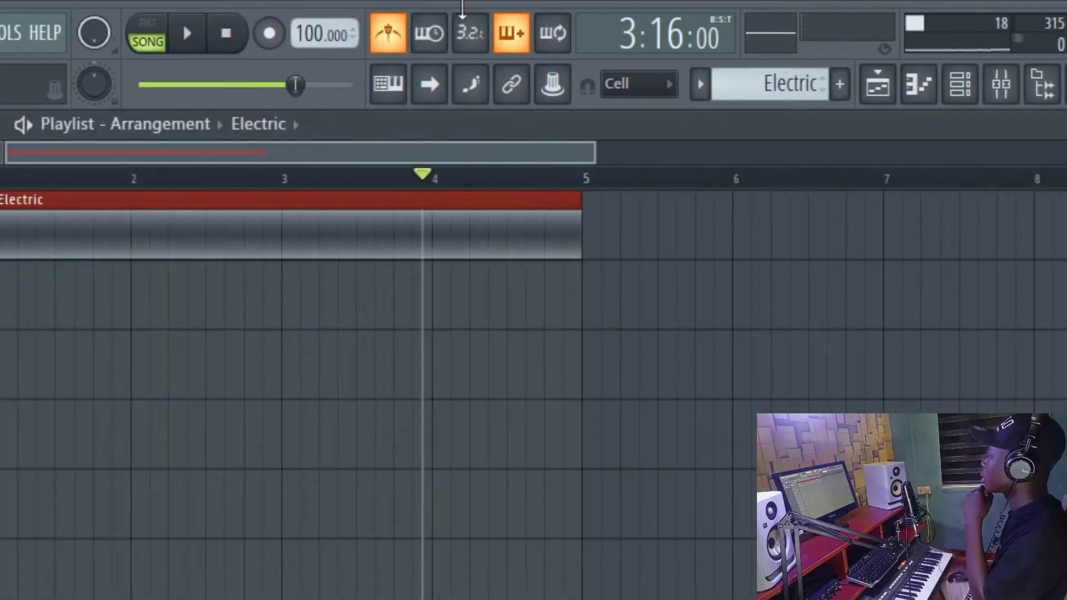
left_click(442, 36)
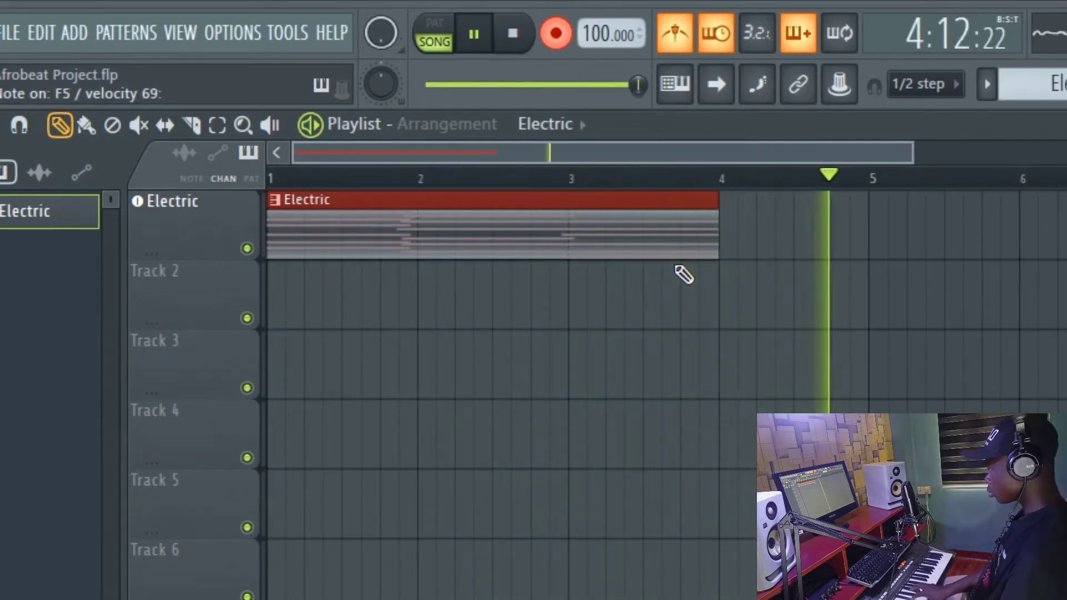
key("space")
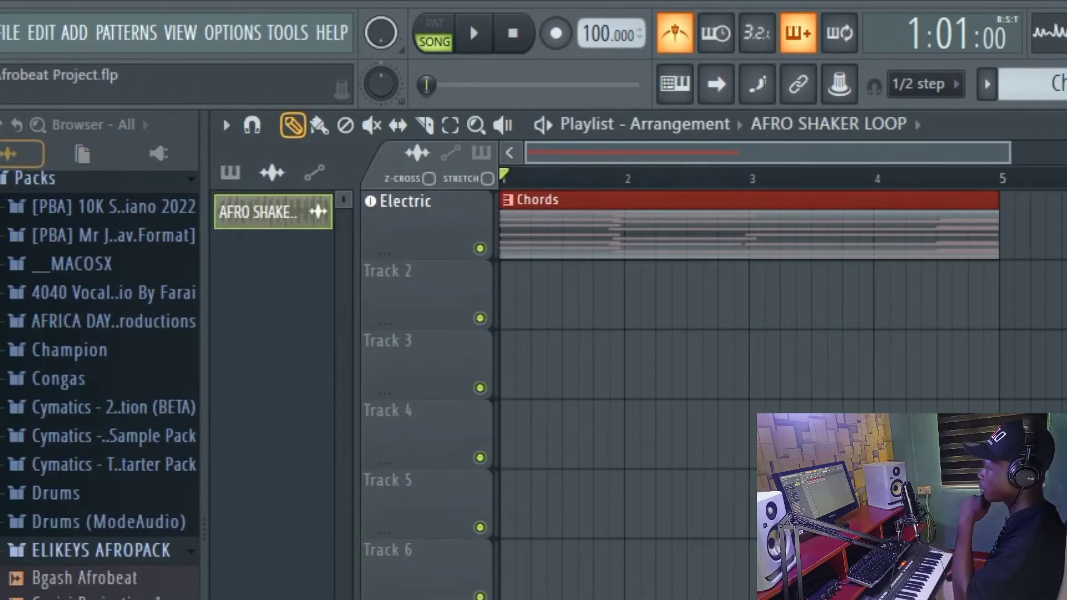
- Place the AFRO SHAKER LOOP audio clip on Track 2 at bar 1 and play it together with the chords
left_click(272, 172)
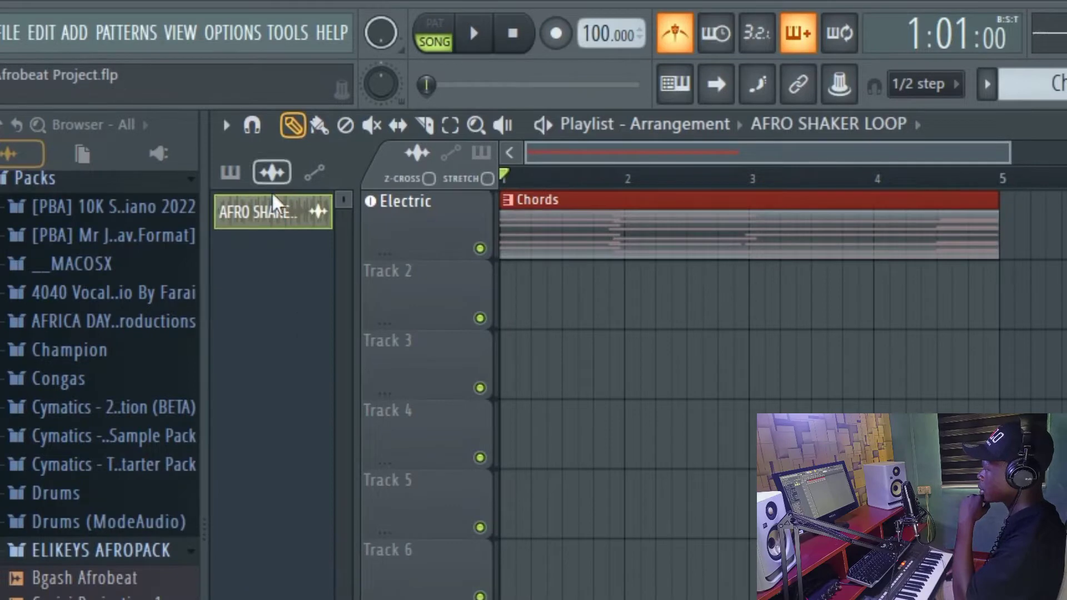
left_click_drag(275, 214, 533, 300)
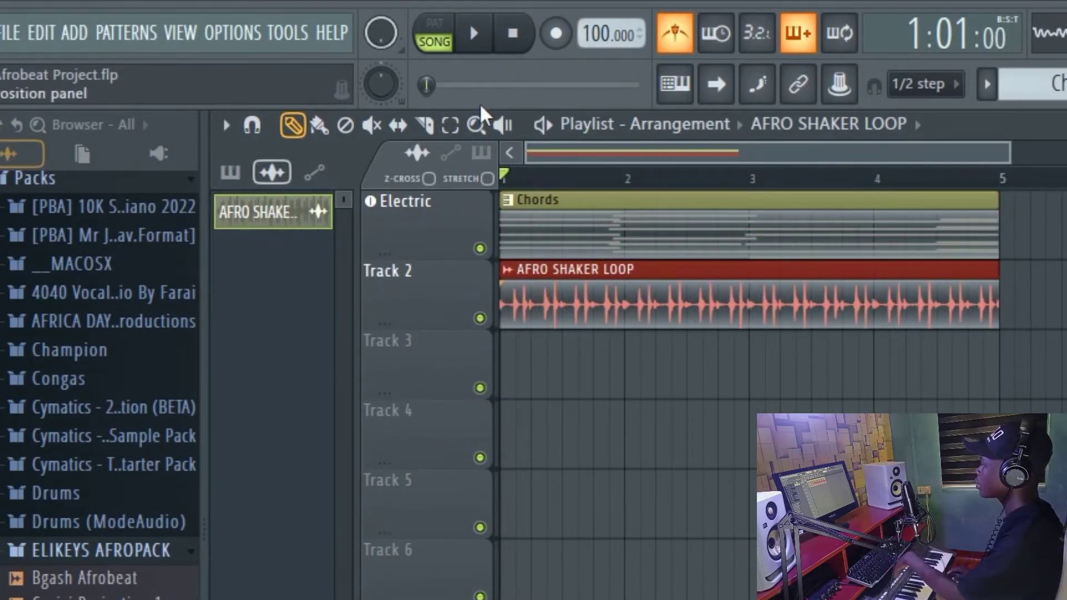
left_click(555, 127)
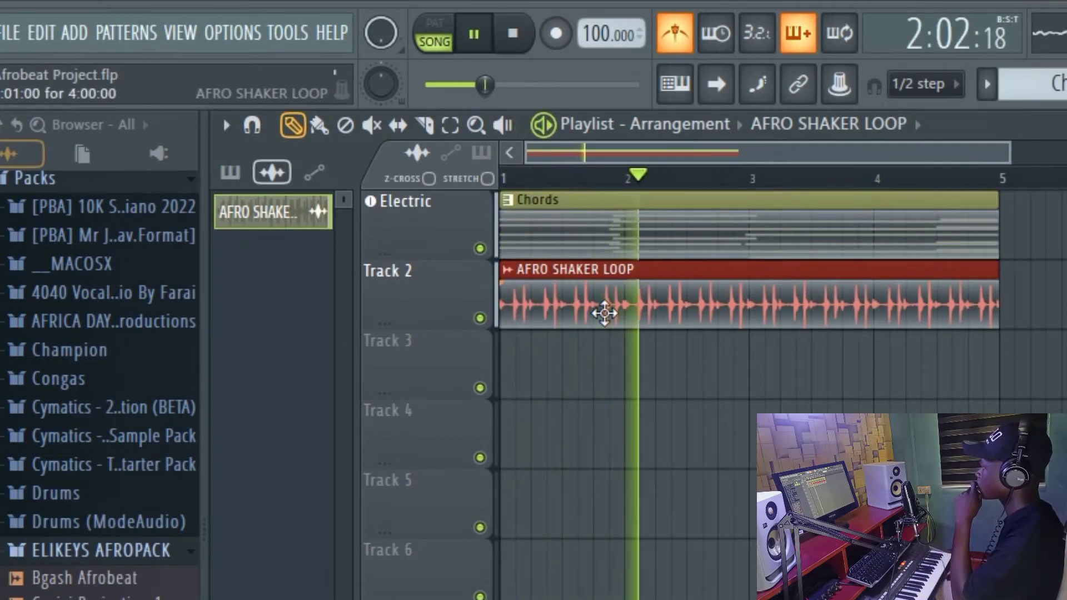
key("space")
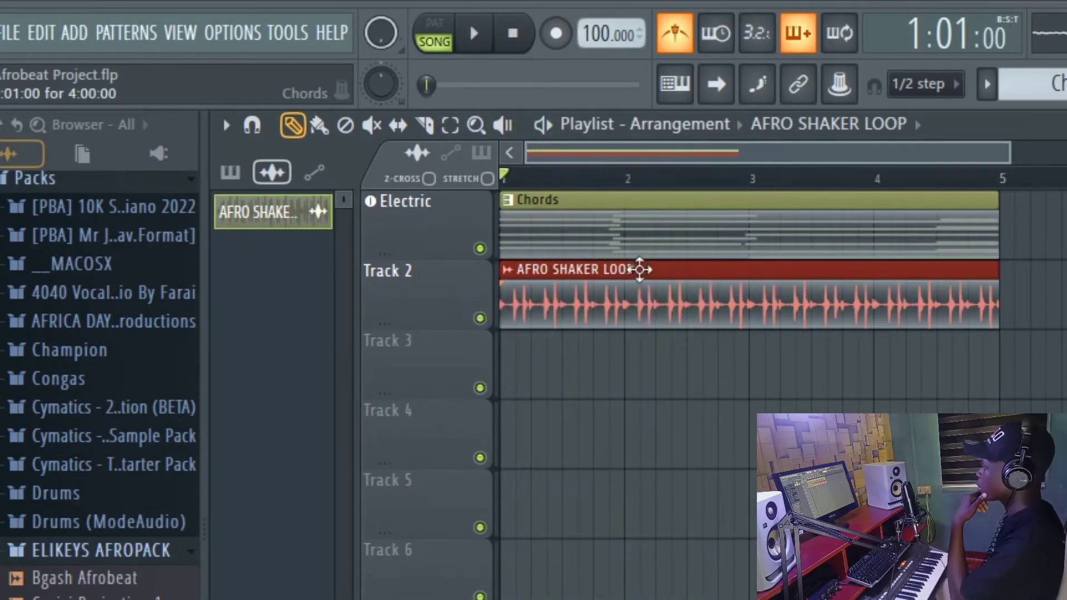
- Route the AFRO SHAKER LOOP channel to mixer track 1 and bring up the mixer
double_click(639, 326)
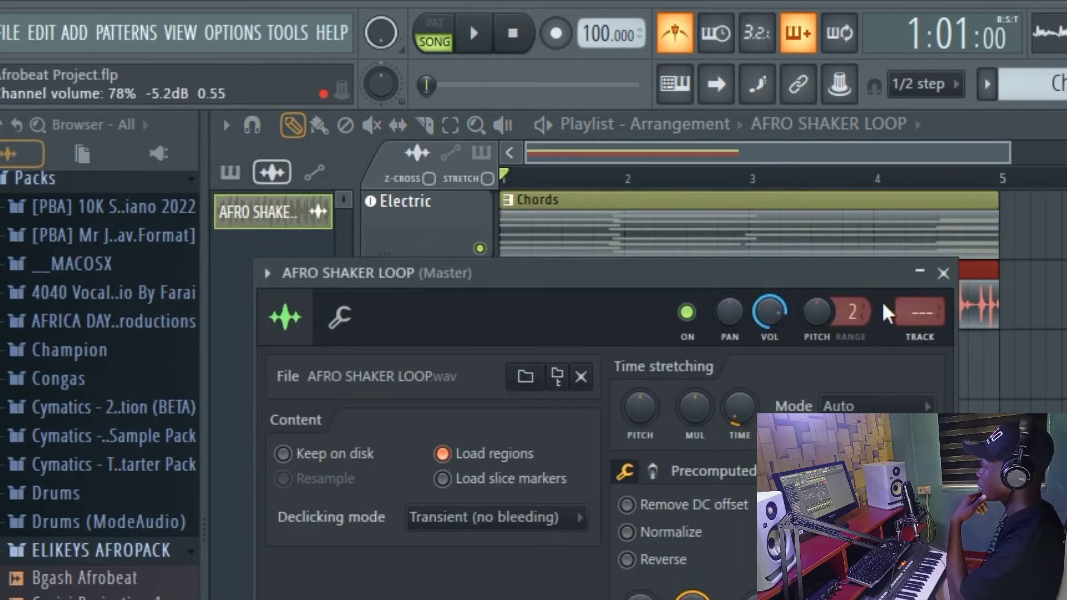
scroll(911, 313, "up", 1)
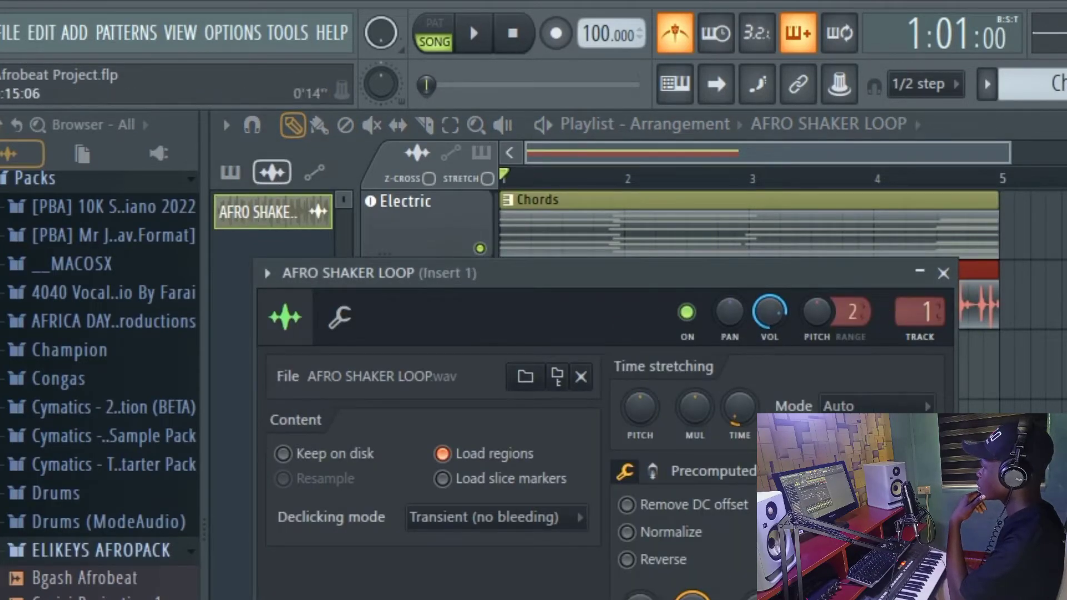
left_click(1066, 83)
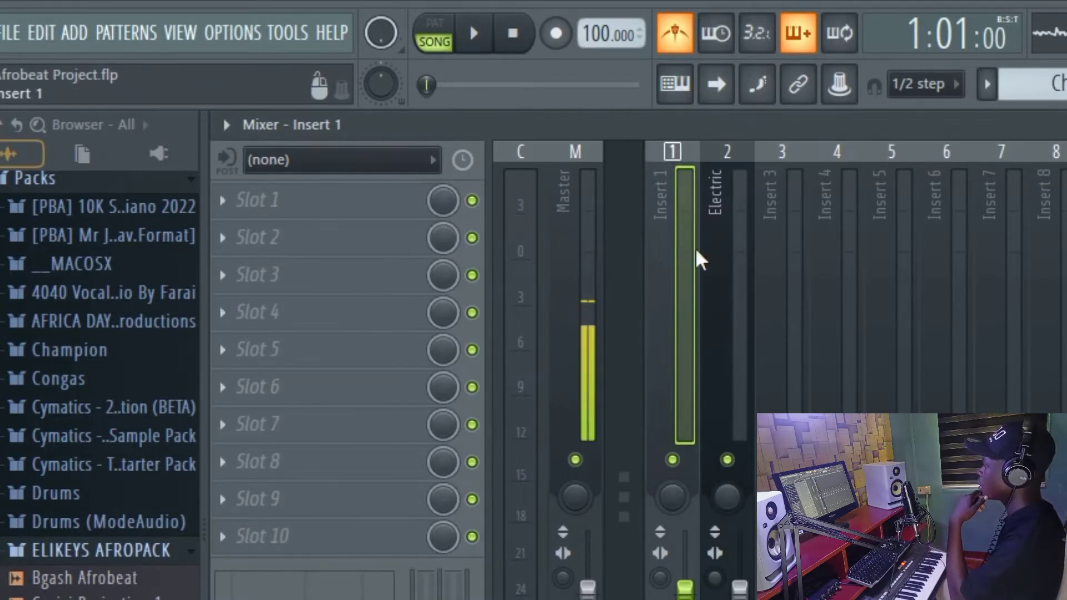
- Load Smack Attack Stereo_2 into Slot 1 of Insert 1, set its Sustain to -100, and close the plugin
left_click(311, 199)
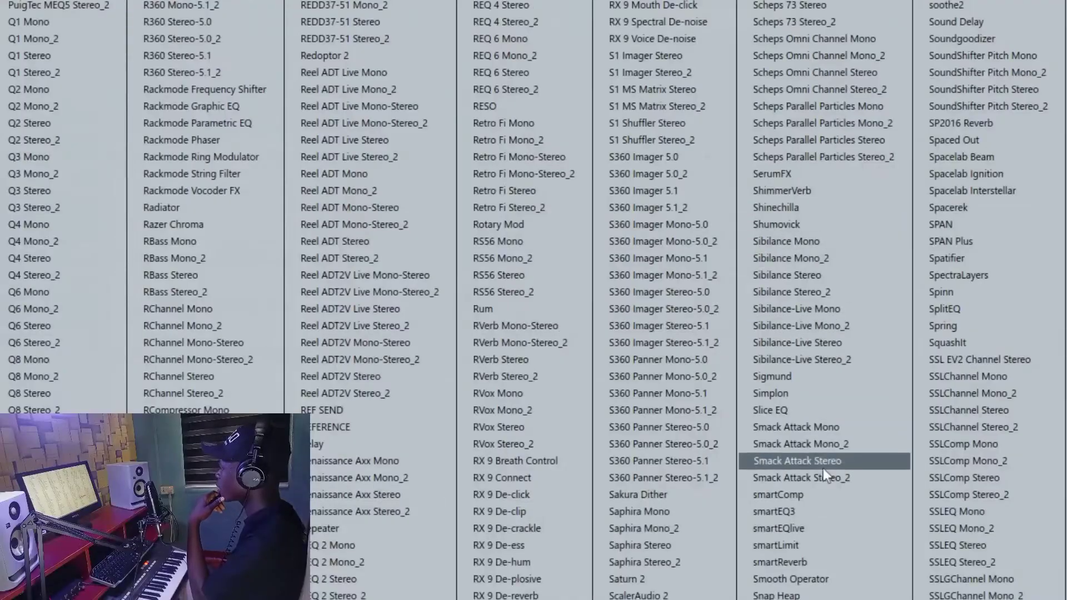
left_click(816, 476)
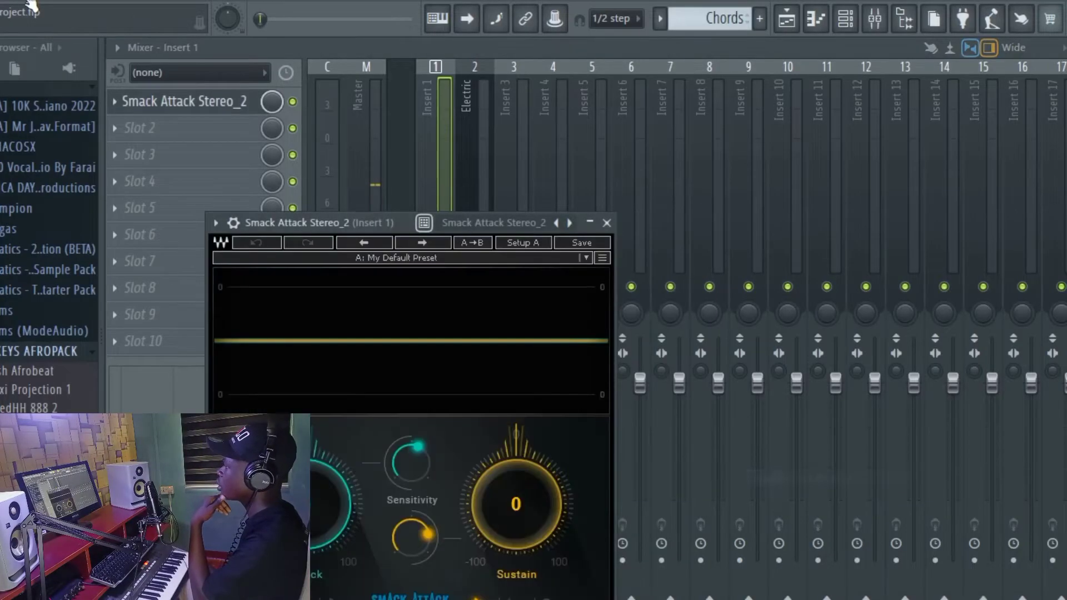
left_click_drag(379, 228, 419, 54)
left_click_drag(574, 324, 574, 378)
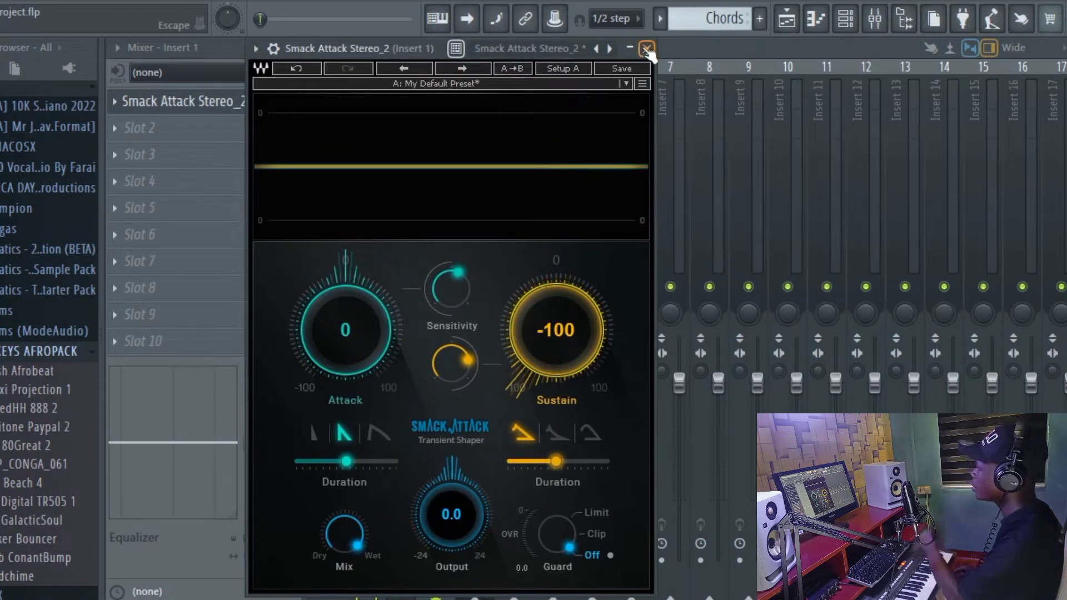
left_click(647, 49)
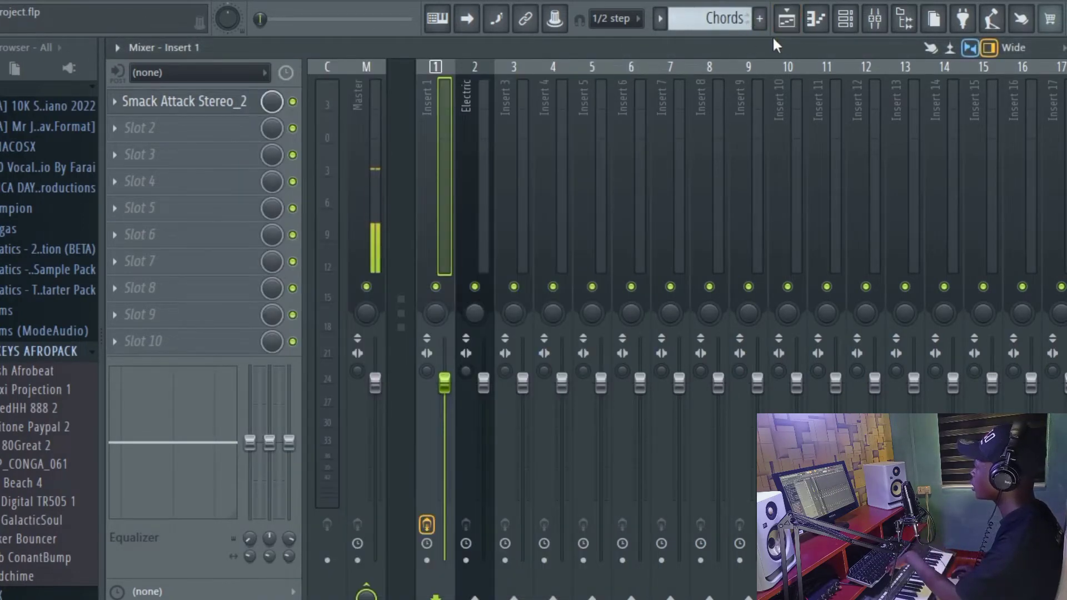
- Play the arrangement and compare the shaker loop with Smack Attack bypassed and active on Insert 1
left_click(786, 21)
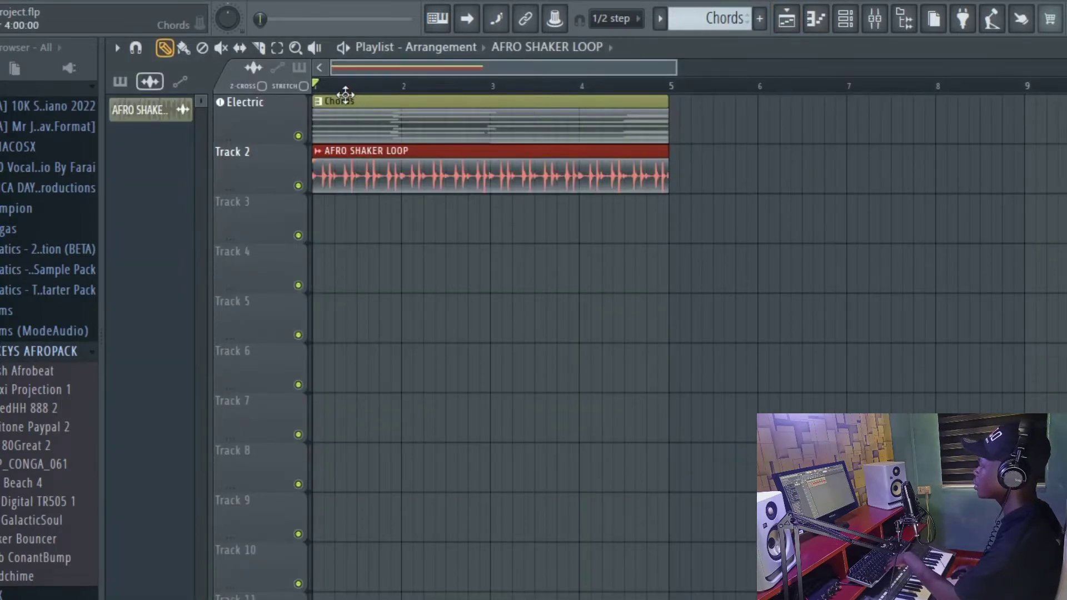
key("space")
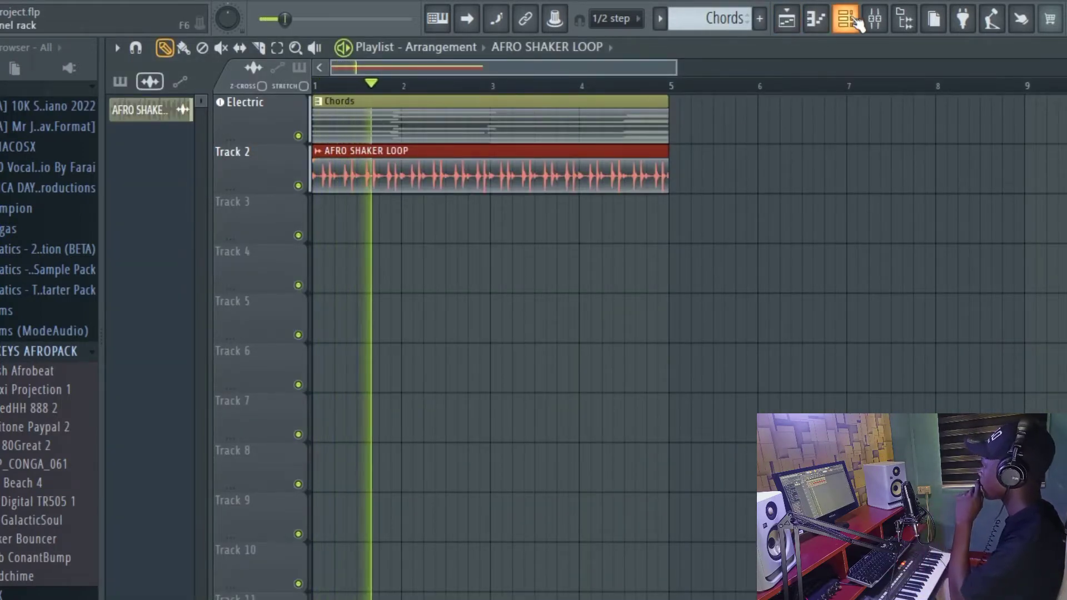
left_click(875, 20)
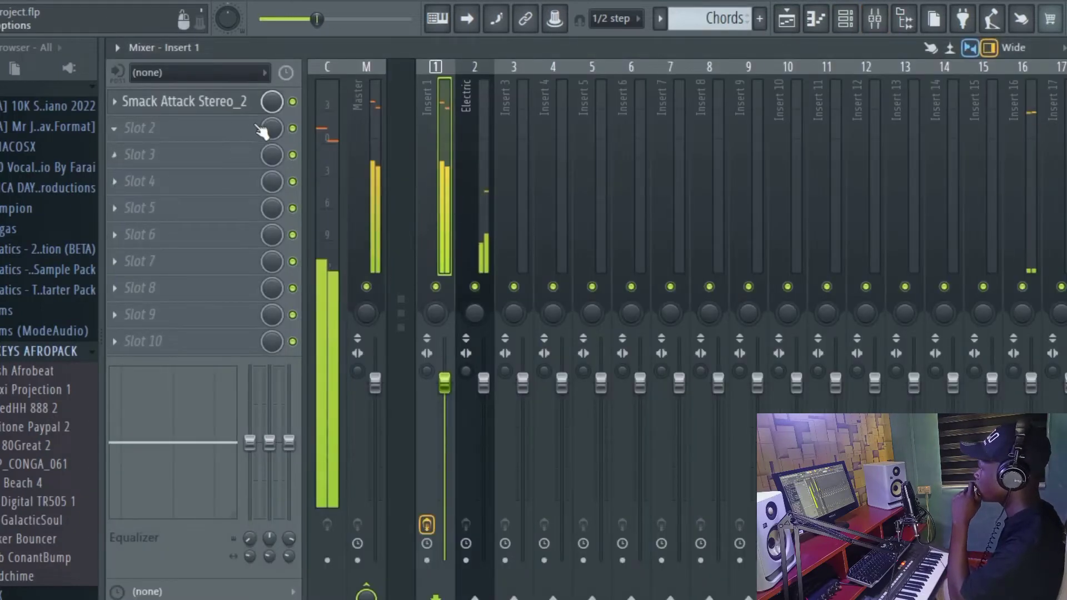
left_click(293, 101)
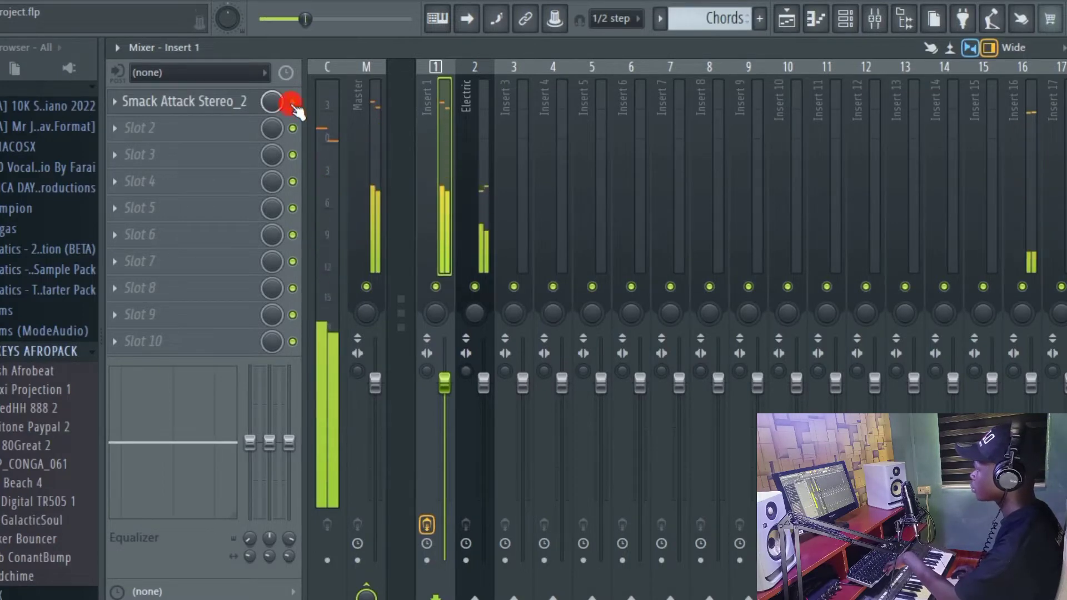
key("space")
key("space")
- Lower the shaker loop's volume on Insert 1 during playback, return to the playlist, and stop playback
left_click_drag(454, 391, 445, 510)
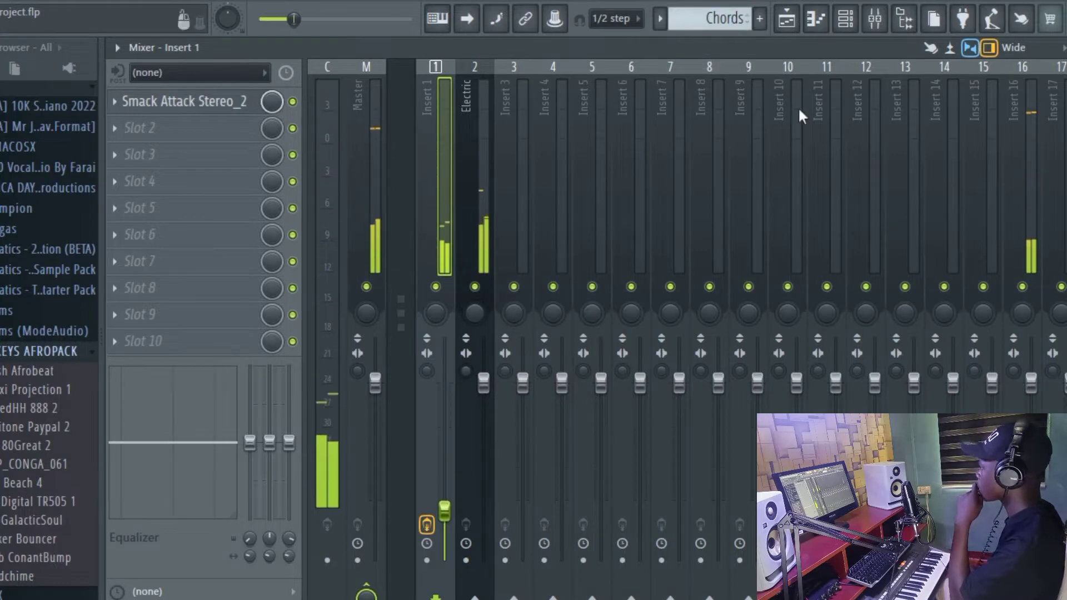
left_click(800, 31)
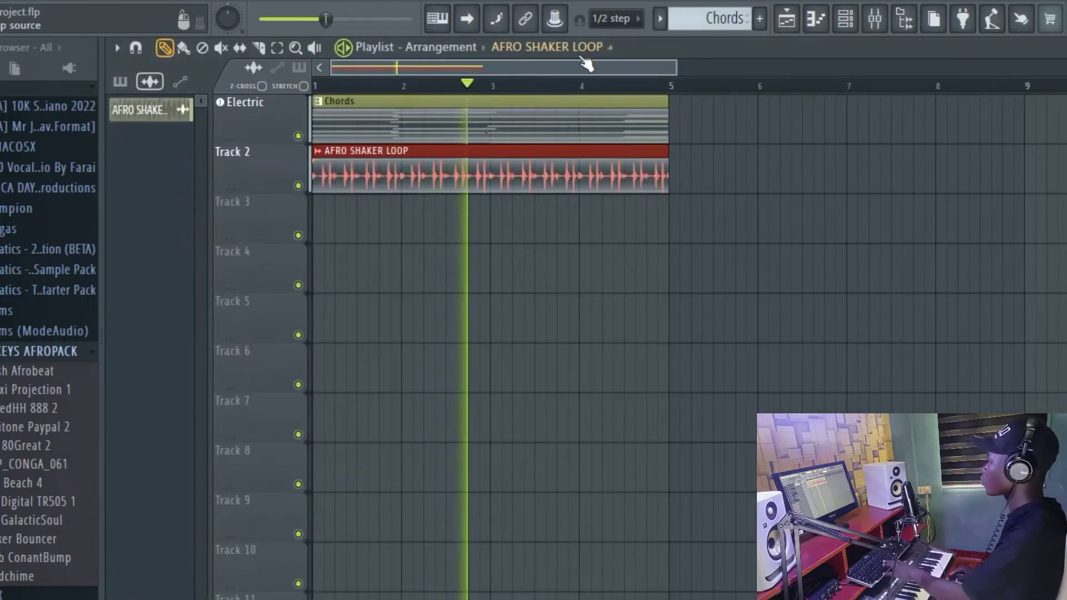
key("space")
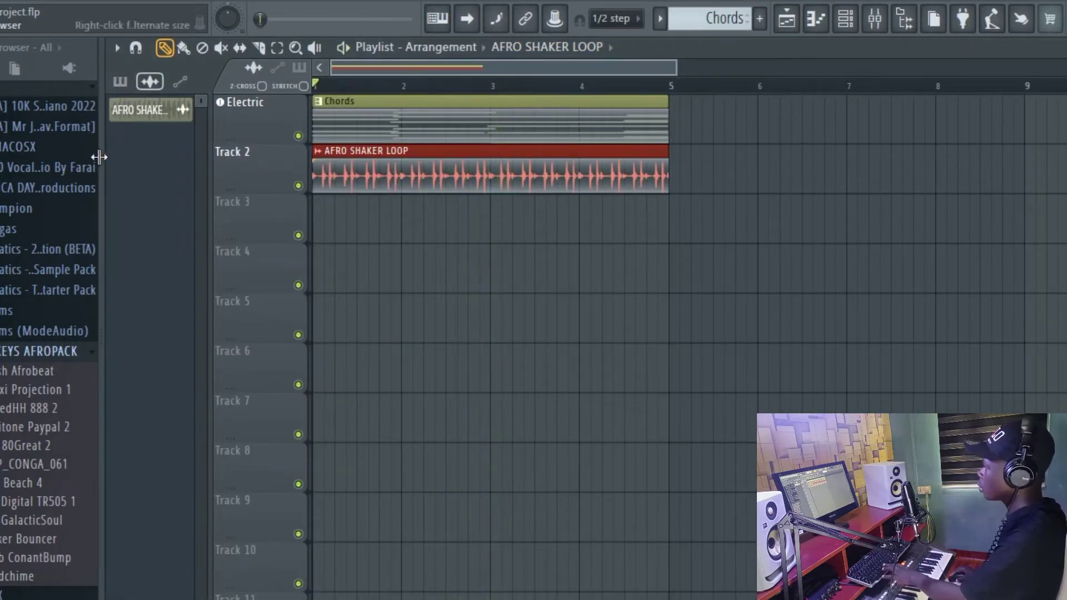
- Bring the ELIKEYS AFROPACK samples into view and set the channel rack filter to All
left_click_drag(100, 157, 0, 157)
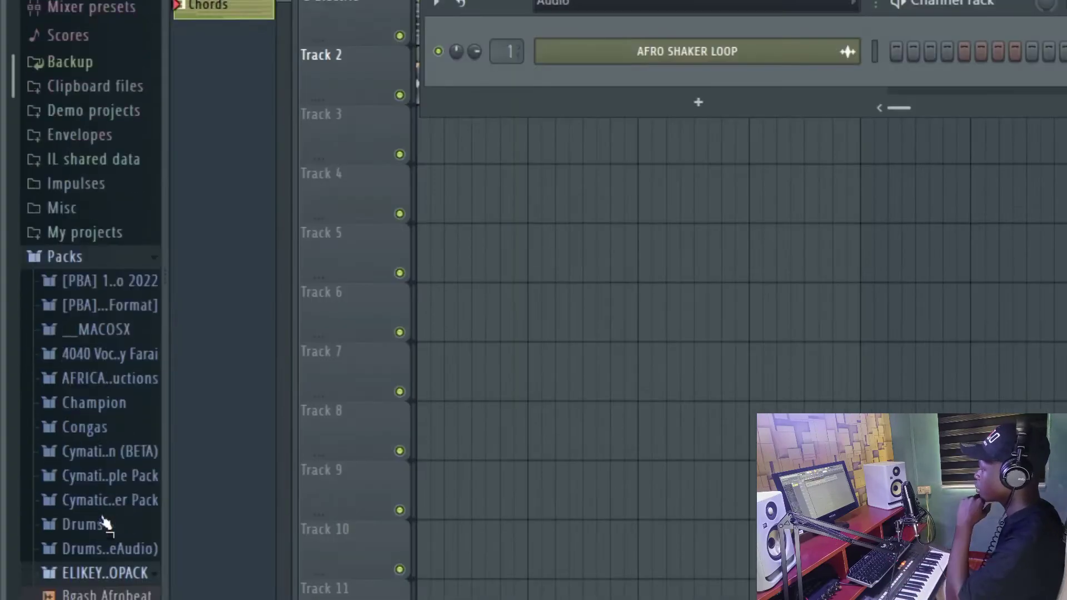
scroll(95, 559, "down", 8)
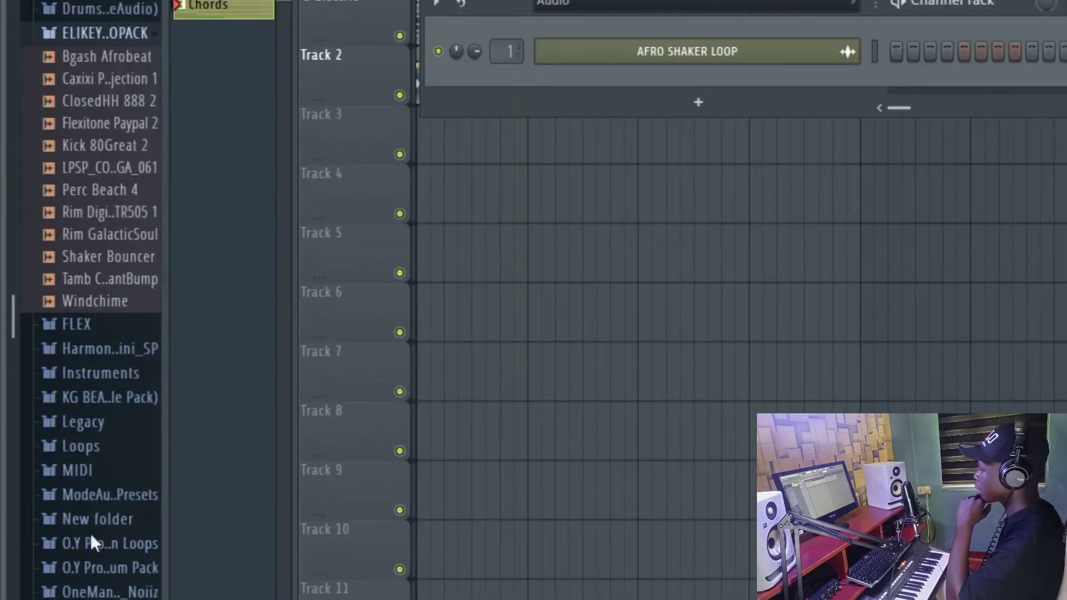
left_click(606, 7)
left_click(591, 22)
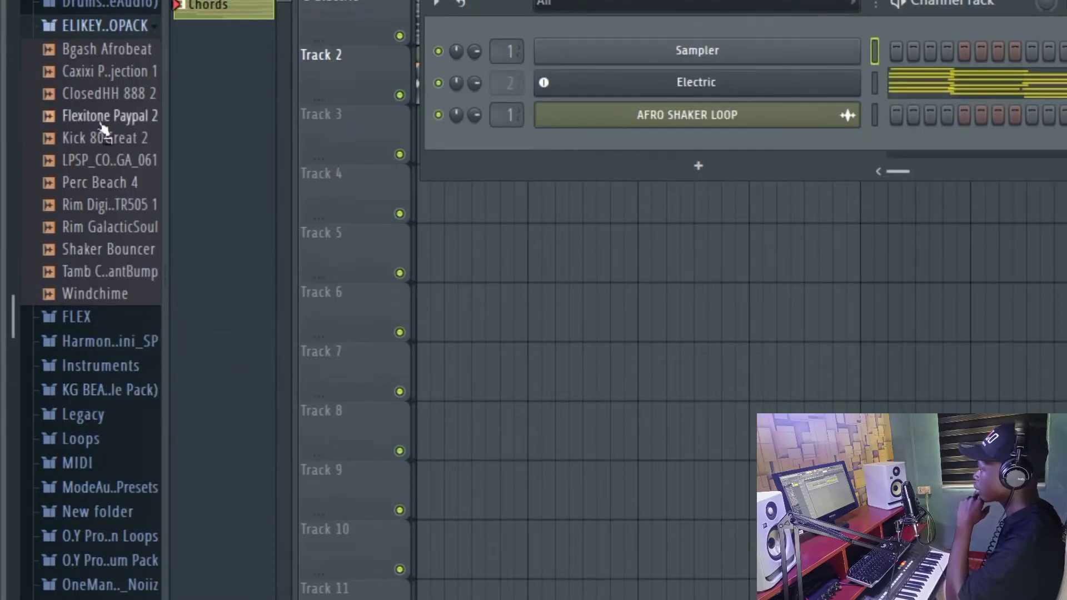
- Audition rim, kick and hi-hat samples from the ELIKEYS AFROPACK and add Kick 80Great 2 to the channel rack
left_click(89, 208)
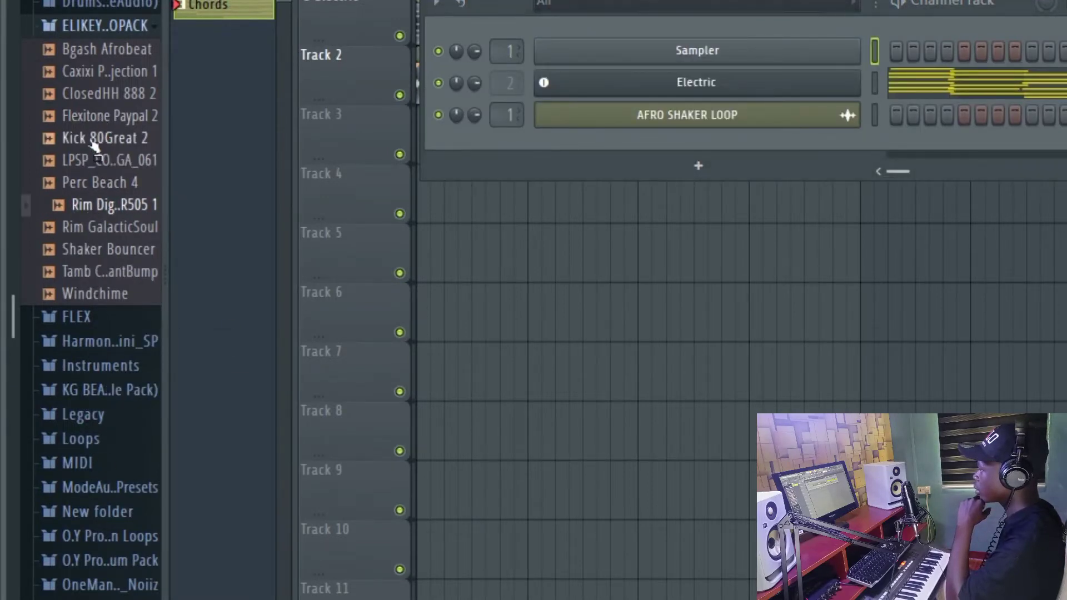
left_click(90, 139)
left_click(89, 95)
left_click(110, 139)
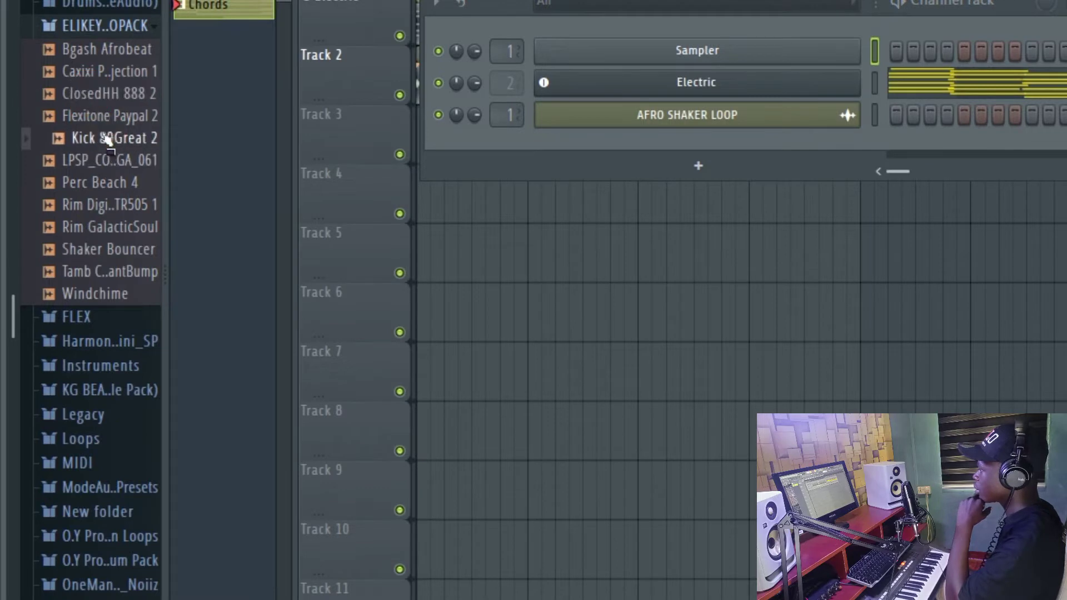
left_click_drag(590, 178, 678, 144)
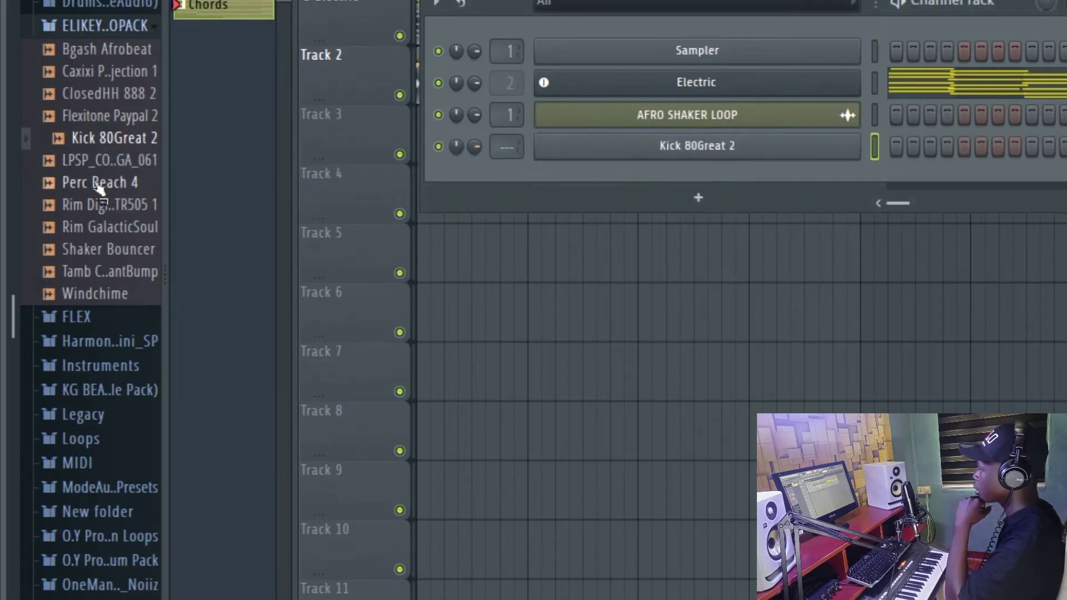
- Audition more ELIKEYS AFROPACK samples and add Rim Digital TR505 1 and Rim GalacticSoul to the channel rack below the kick
left_click(98, 161)
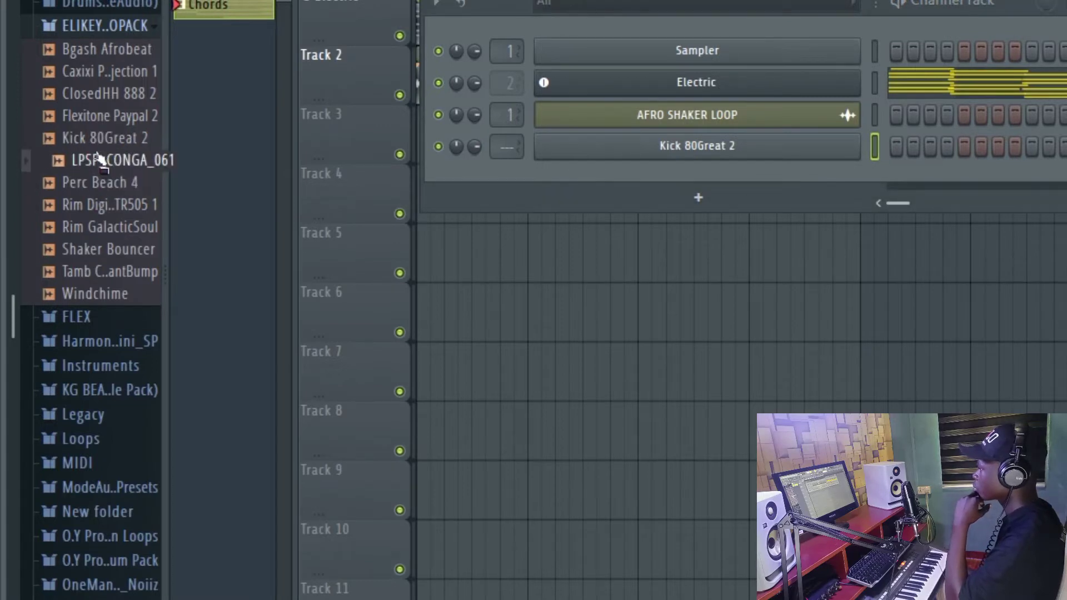
left_click(105, 137)
left_click(110, 115)
left_click(106, 93)
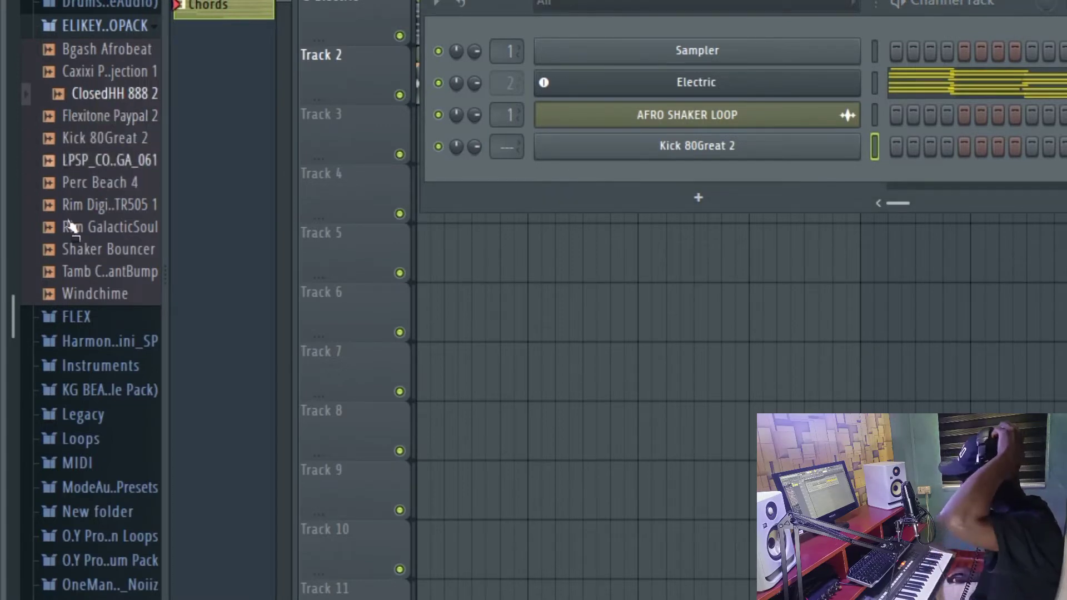
left_click(106, 249)
left_click(114, 209)
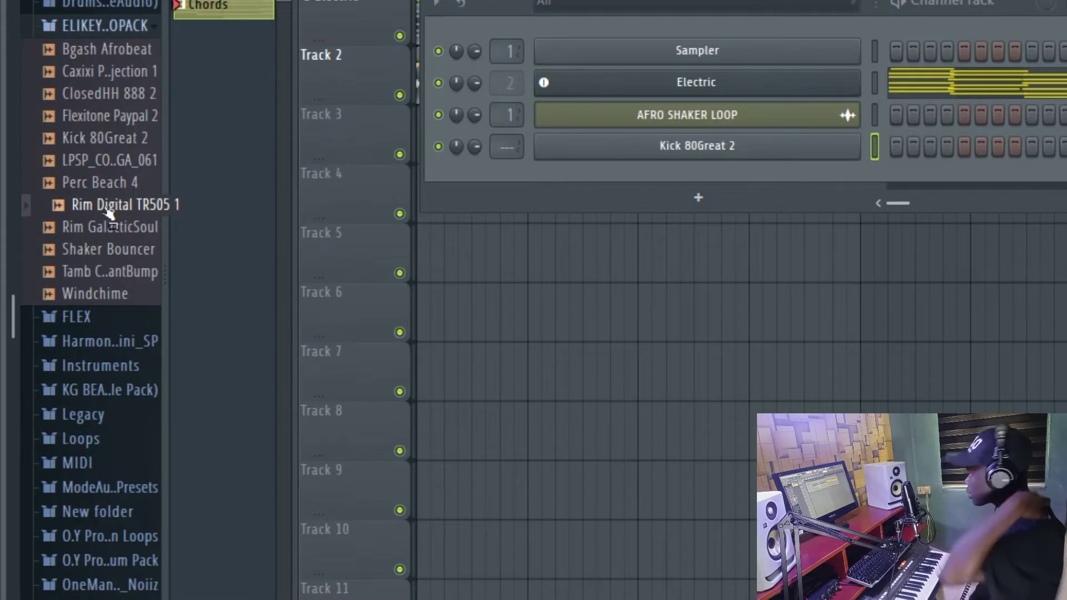
left_click_drag(112, 208, 654, 184)
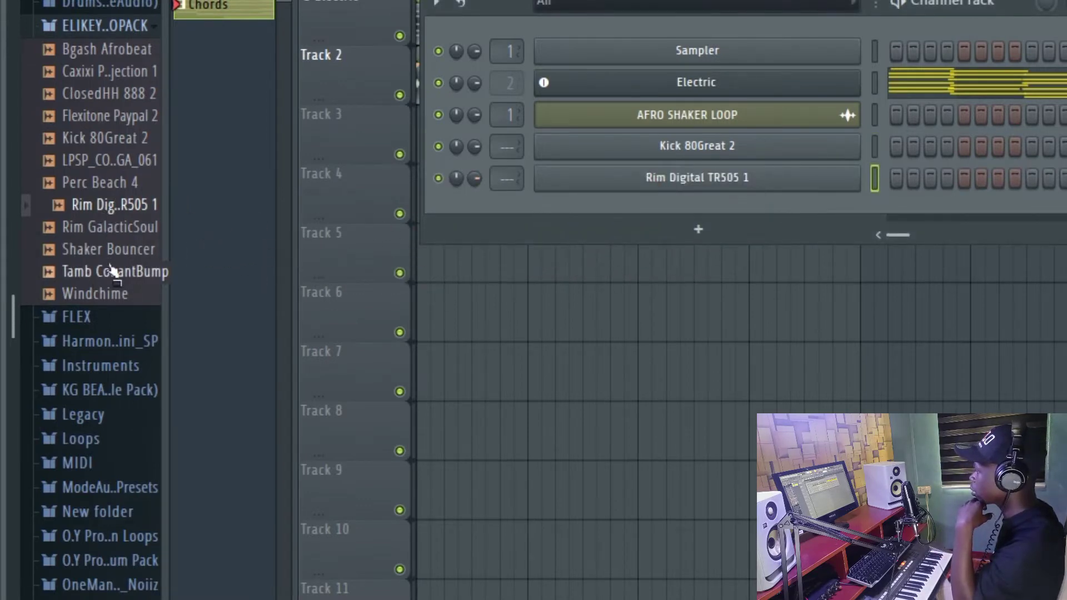
left_click(113, 229)
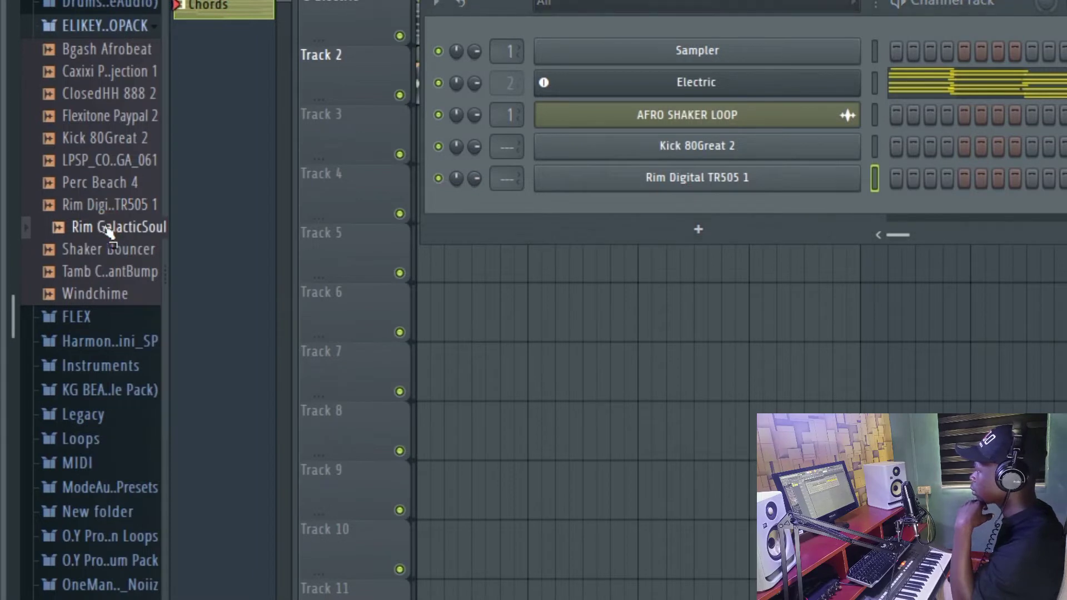
left_click_drag(109, 231, 652, 212)
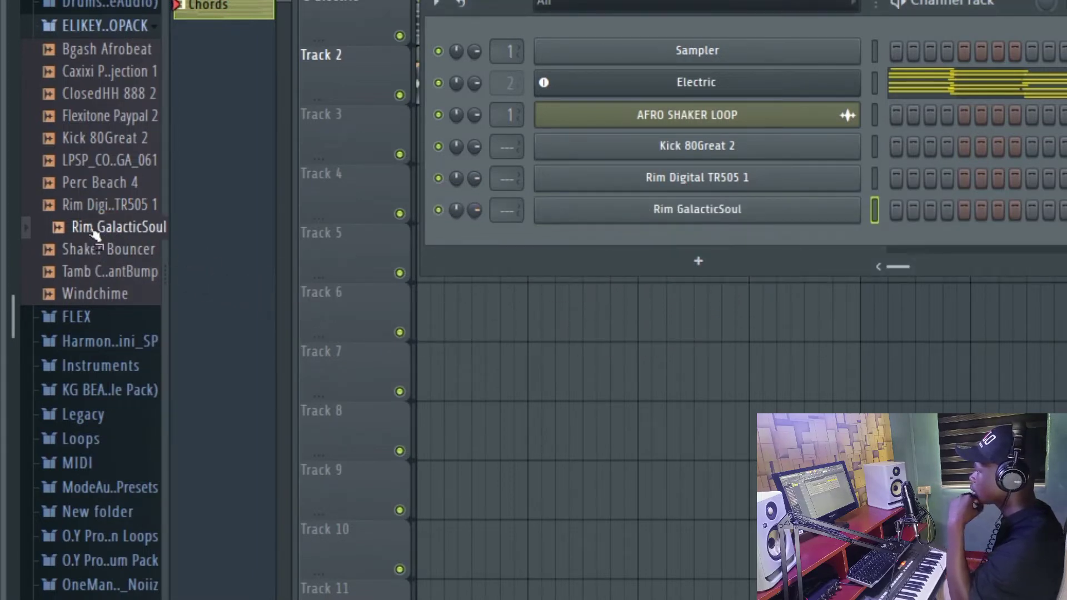
- Audition the pack's percussion samples and add Caxixi Projection 1 as a new channel below Rim GalacticSoul
left_click(80, 181)
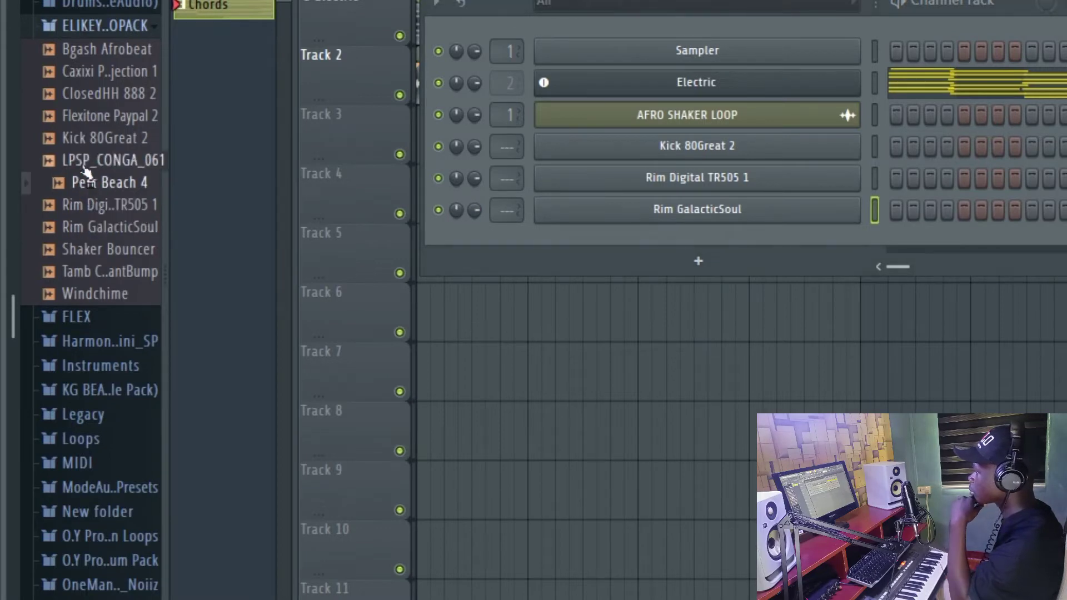
left_click(87, 161)
left_click(89, 141)
left_click(93, 117)
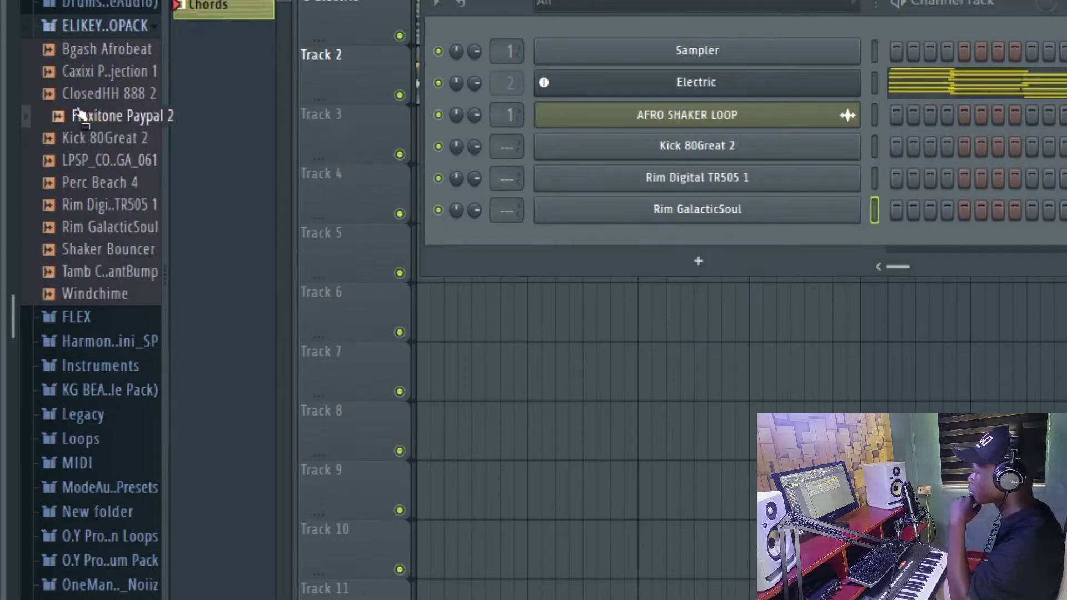
left_click(58, 94)
left_click(92, 77)
left_click_drag(94, 83, 756, 243)
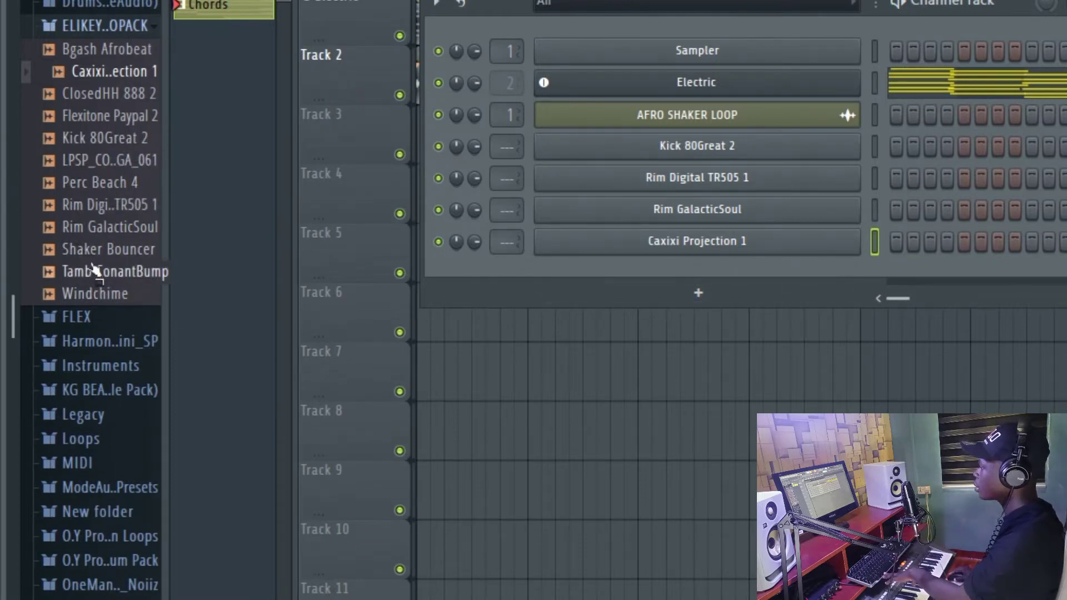
- Preview Perc Beach 4 and Flexitone Paypal 2, and add Flexitone Paypal 2 to the channel rack
left_click(93, 183)
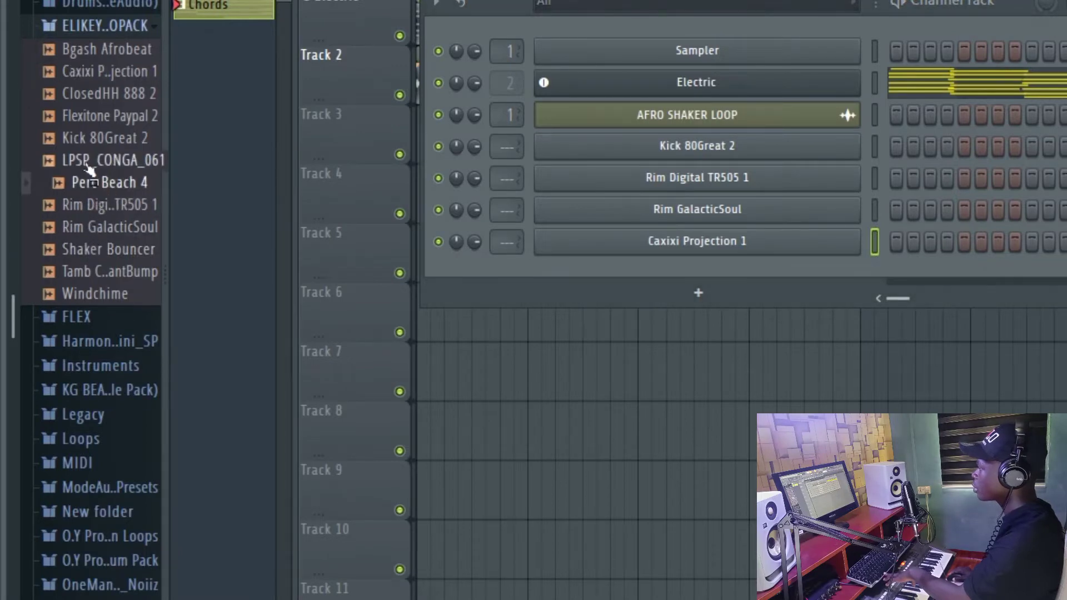
left_click(88, 120)
left_click_drag(89, 121, 707, 265)
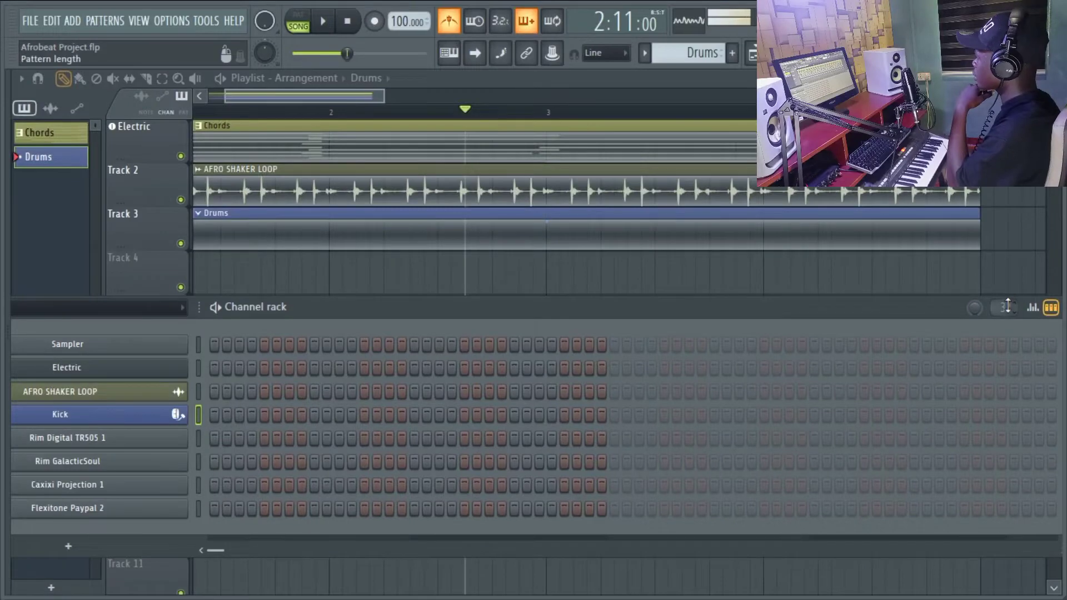
- Set the Drums pattern length to 64 steps and place a Kick hit on step 1
left_click(1007, 306)
left_click(1020, 379)
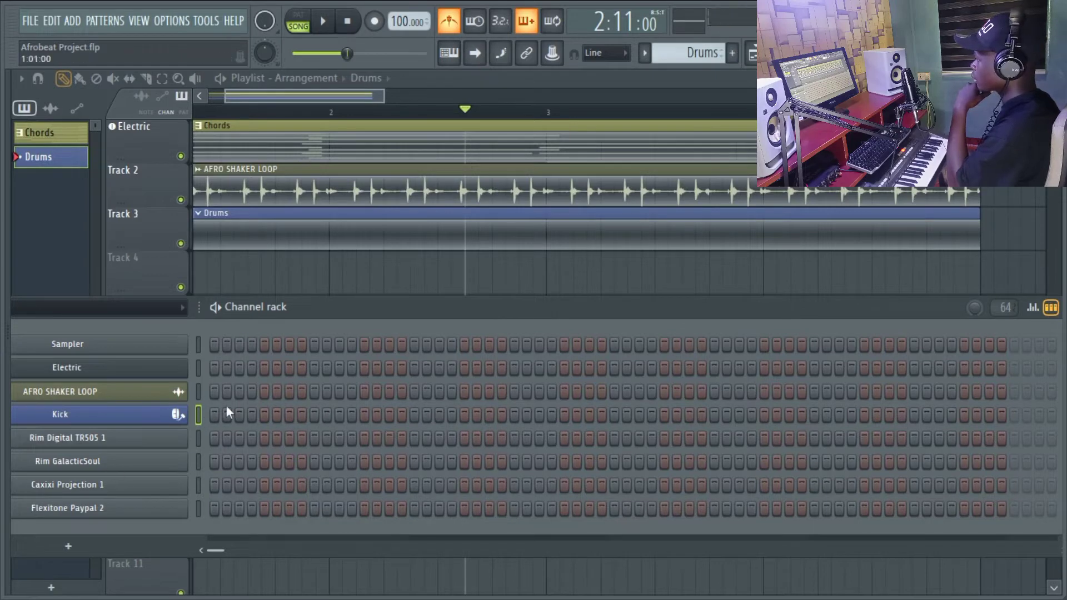
mouse_move(309, 306)
left_mouse_down()
mouse_move(368, 298)
mouse_move(328, 298)
left_mouse_up()
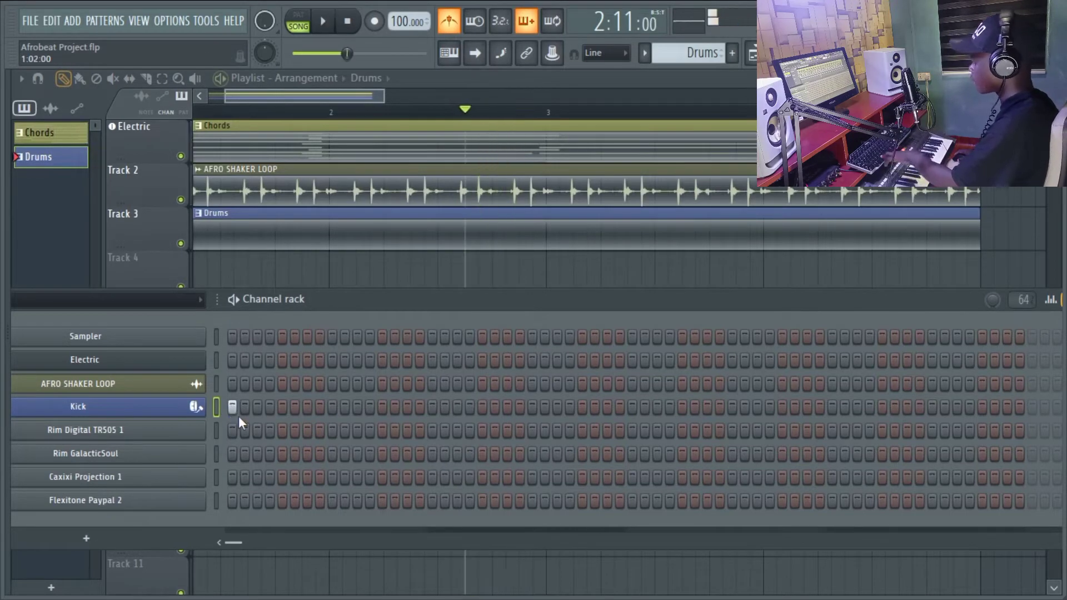
- Place Rim Digital TR505 1 hits on steps 4, 13, 20 and 29 while the arrangement plays
key("space")
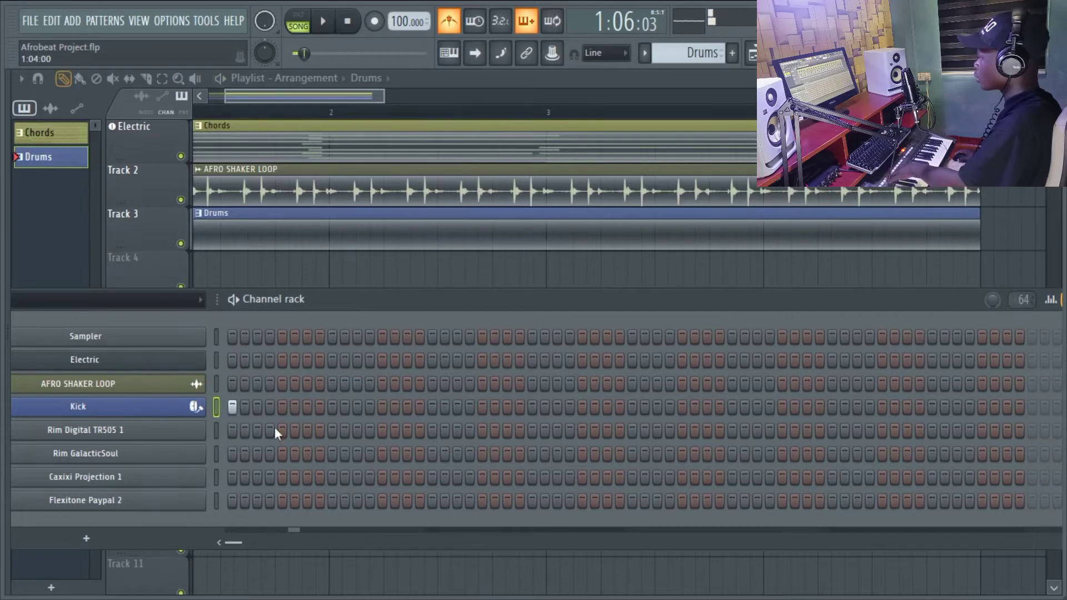
left_click(270, 431)
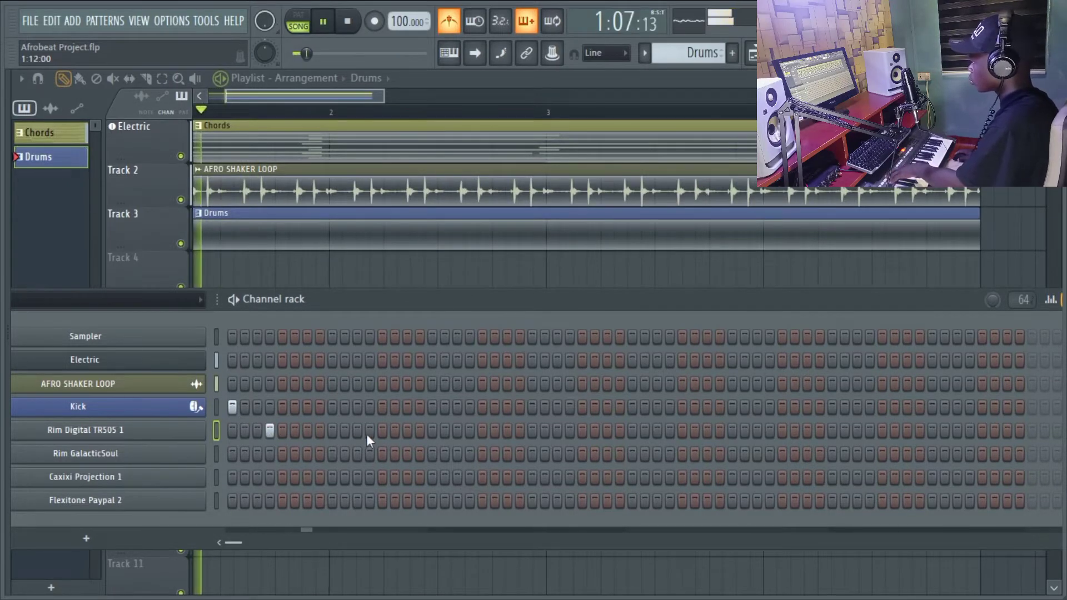
left_click(382, 431)
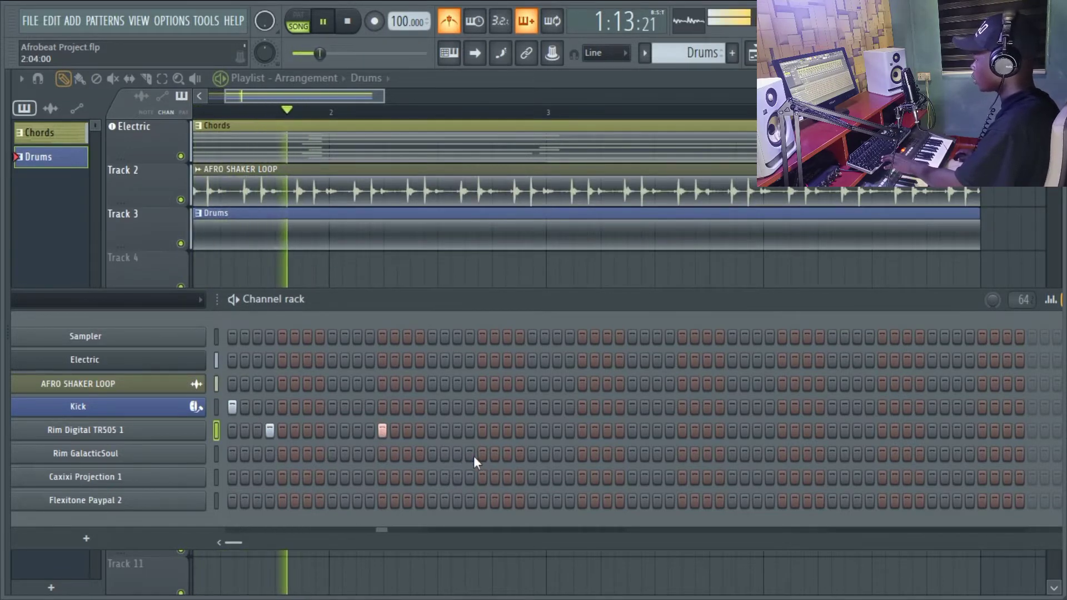
left_click(469, 431)
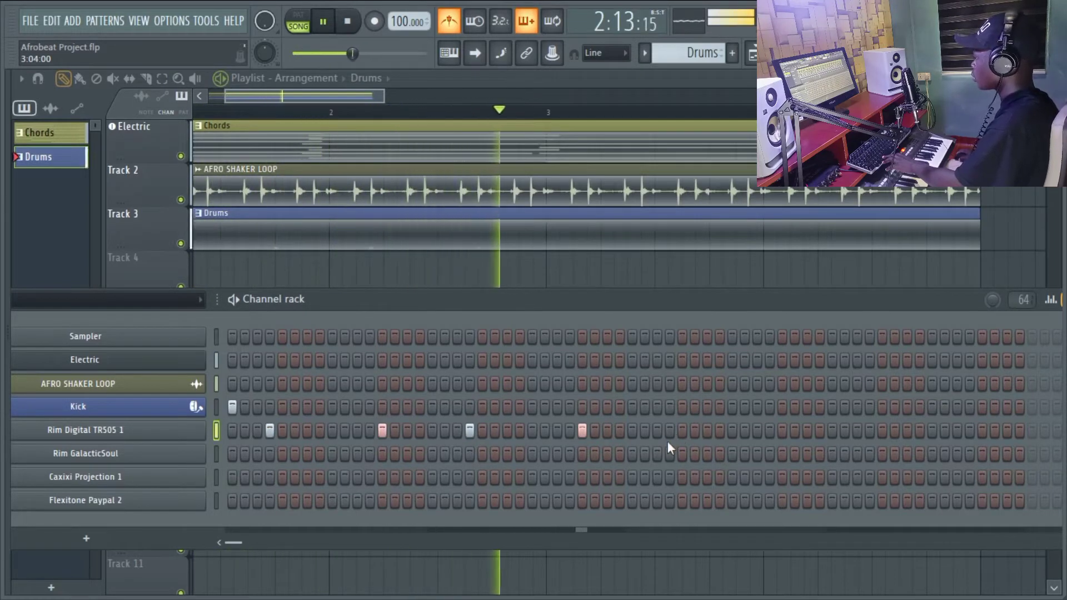
key("space")
- Replay the opening of the drum groove and add Kick hits on steps 15 and 17
key("space")
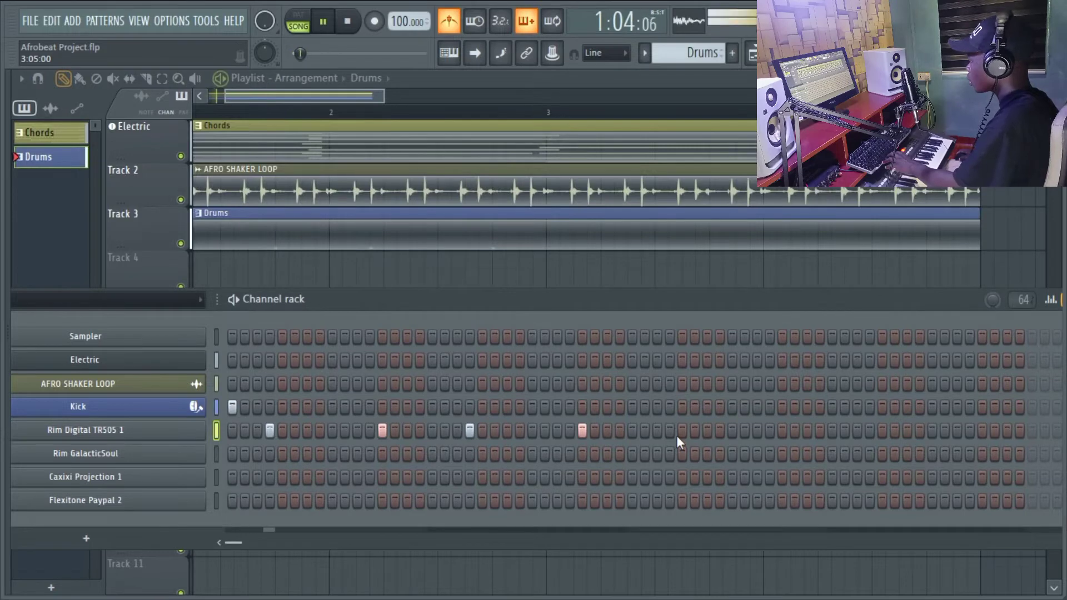
key("space")
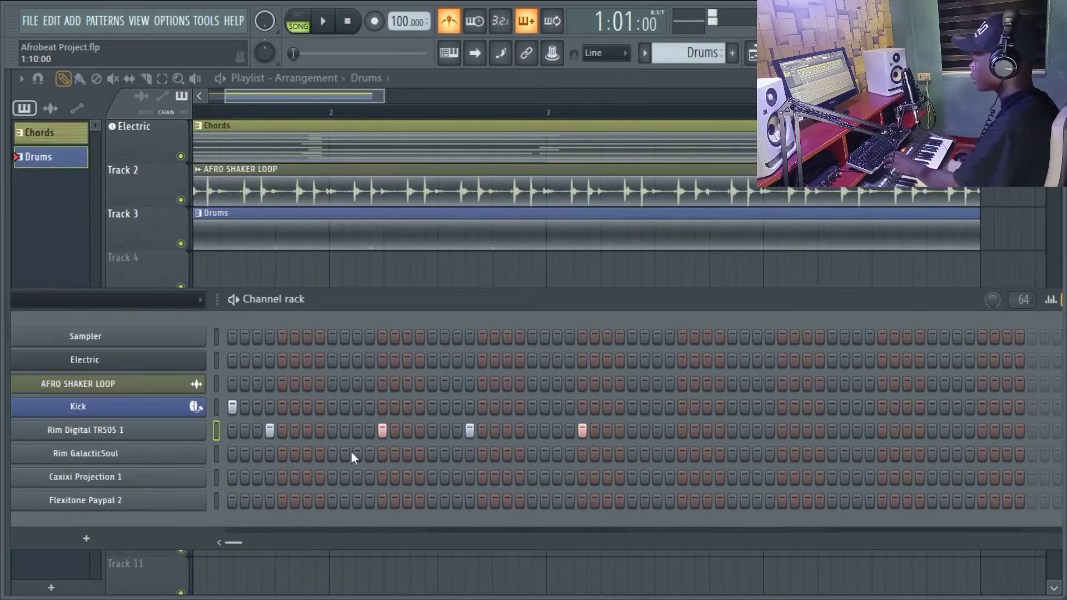
key("space")
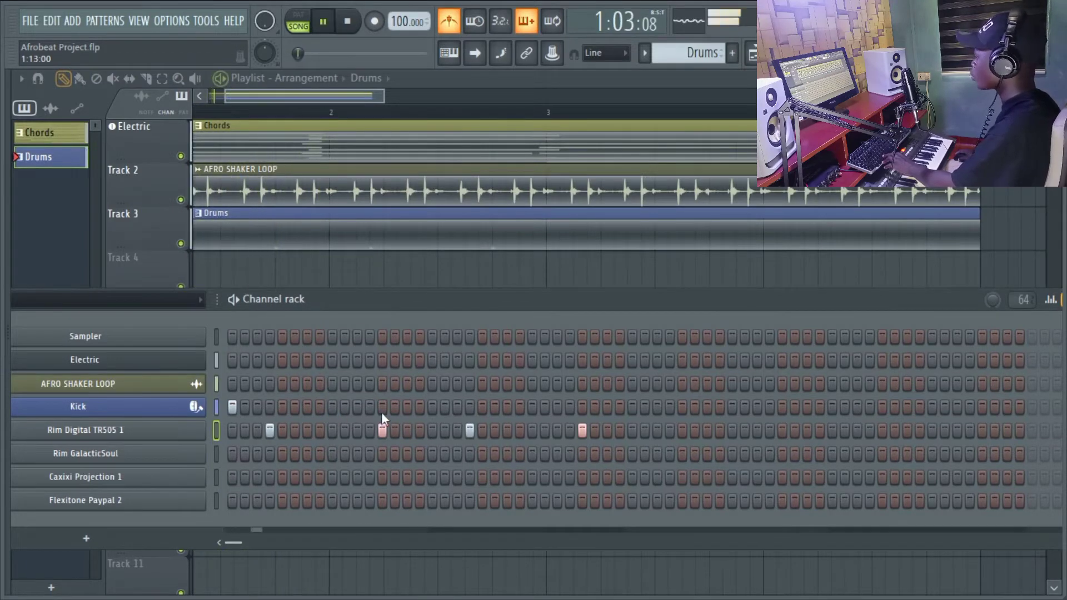
key("space")
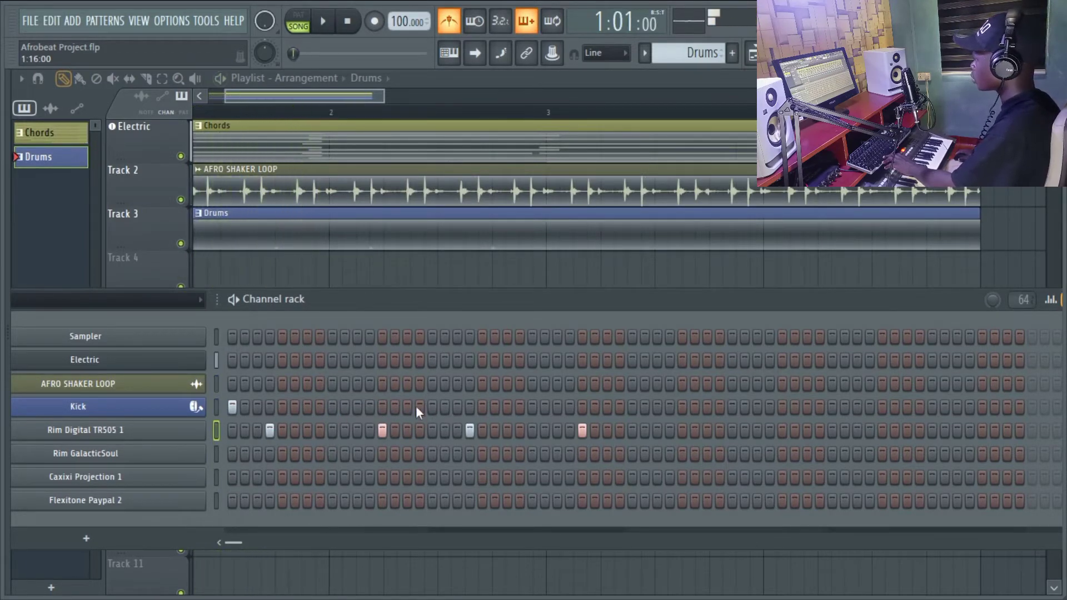
left_click(408, 407)
left_click(433, 406)
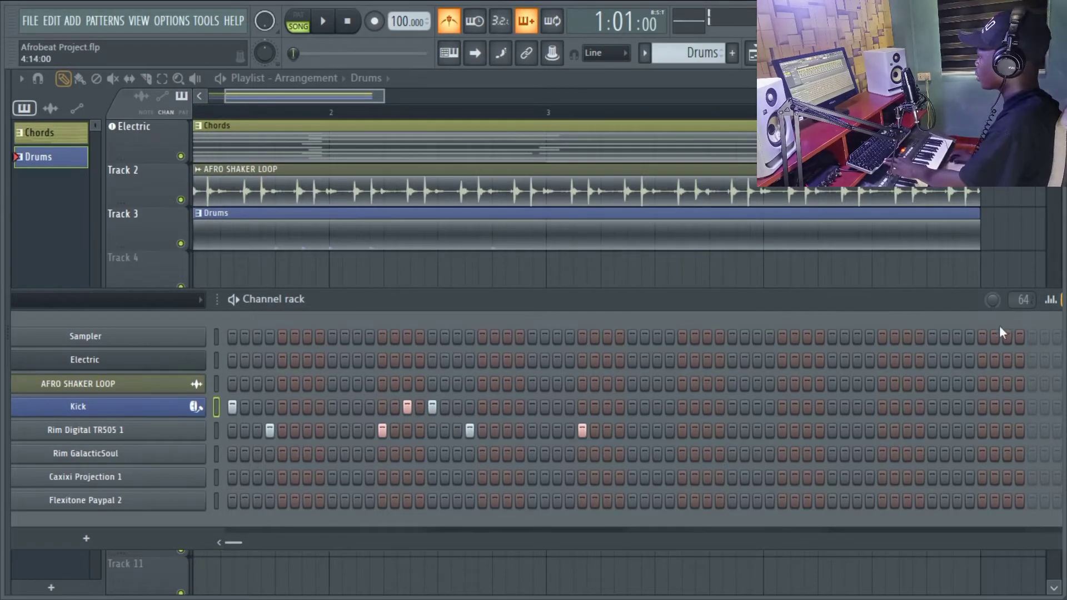
- Show the channel rack as note previews and duplicate the Kick's first two bars into bars 3 and 4 in its piano roll
left_click_drag(919, 305, 893, 302)
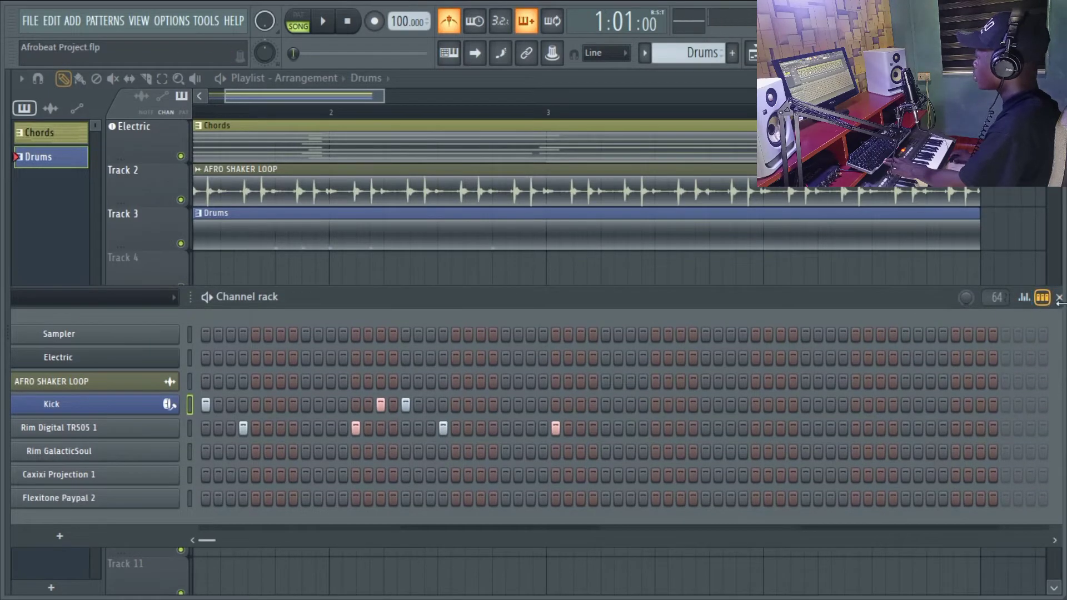
left_click(1042, 298)
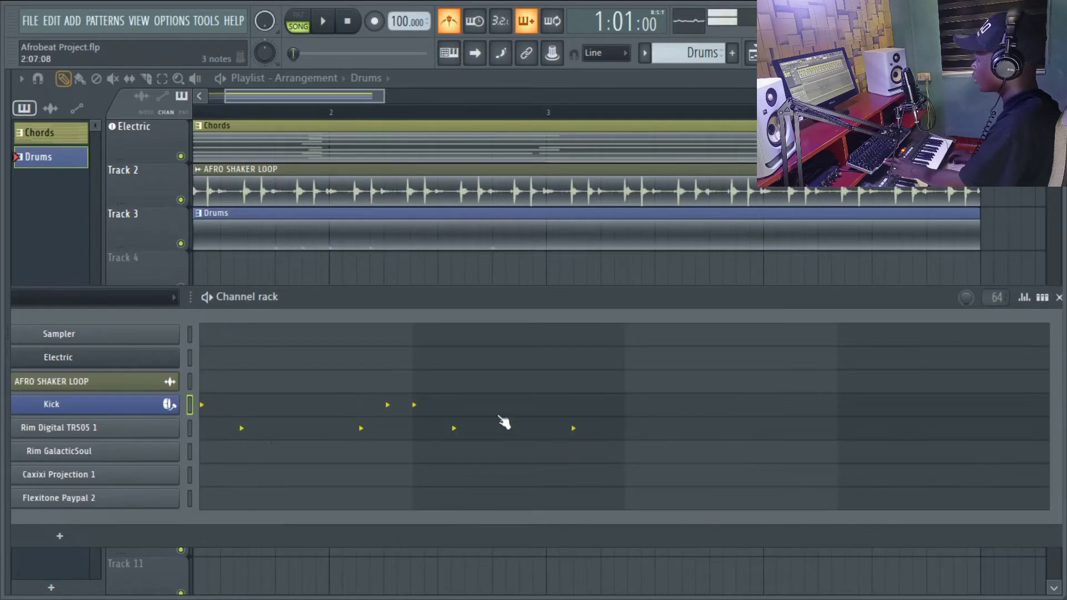
left_click(522, 410)
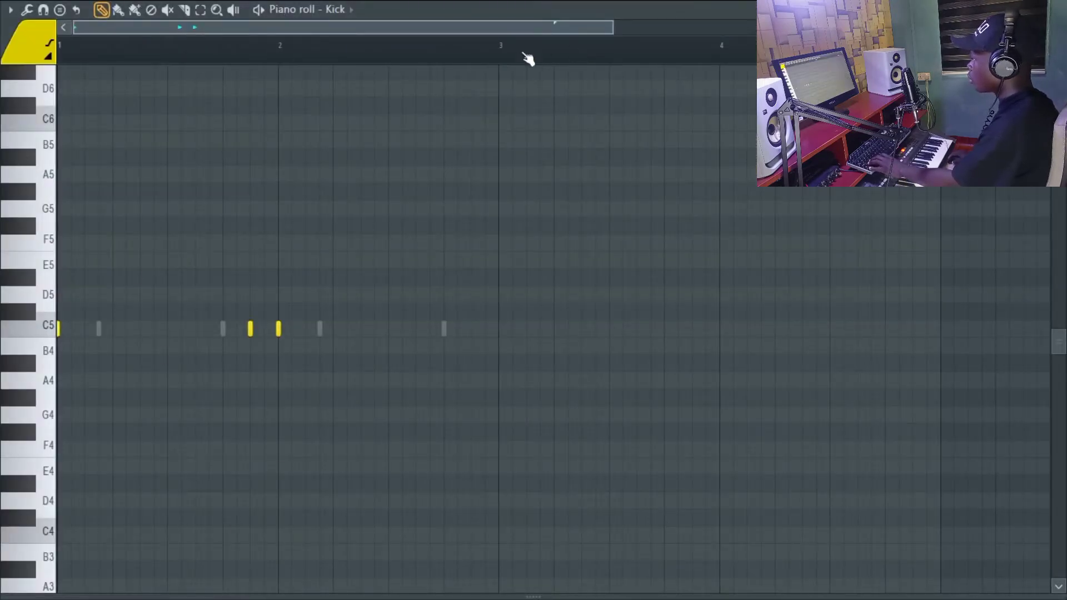
left_click_drag(499, 62, 3, 192)
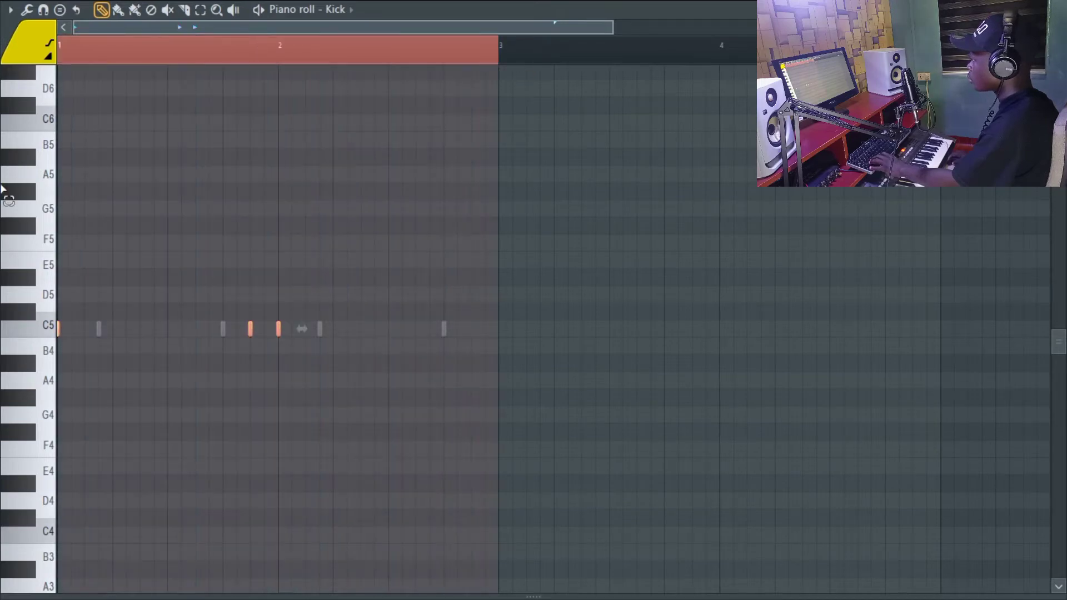
key("ctrl+b")
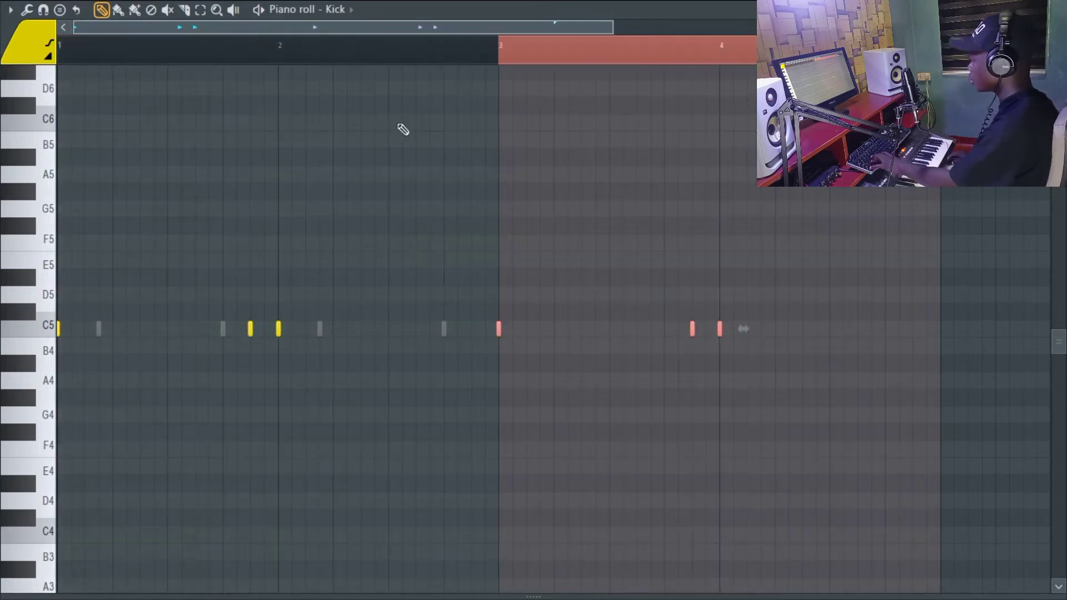
key("ctrl+d")
left_click(1058, 10)
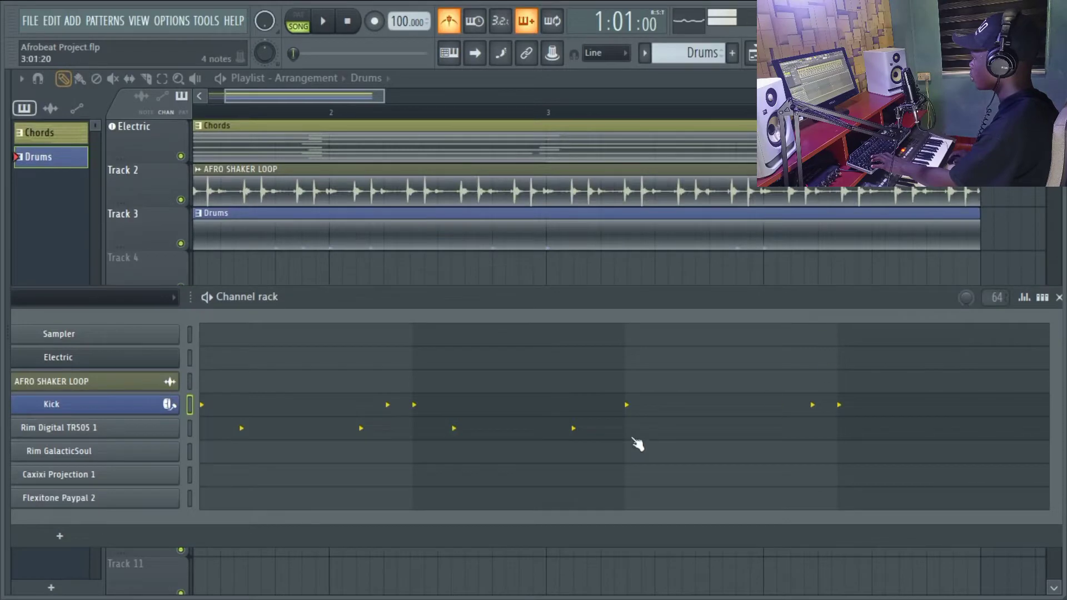
- Duplicate the first two bars of Rim Digital TR505 1 into bars 3 and 4, and play the arrangement with the step sequencer shown
left_click(616, 431)
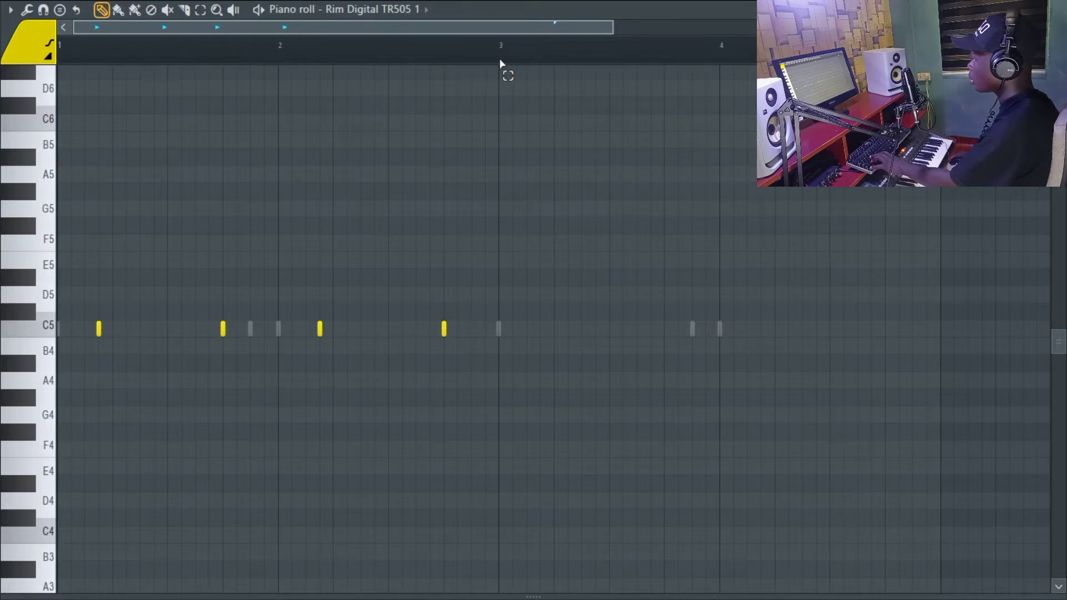
left_click_drag(500, 63, 1, 177)
key("ctrl+b")
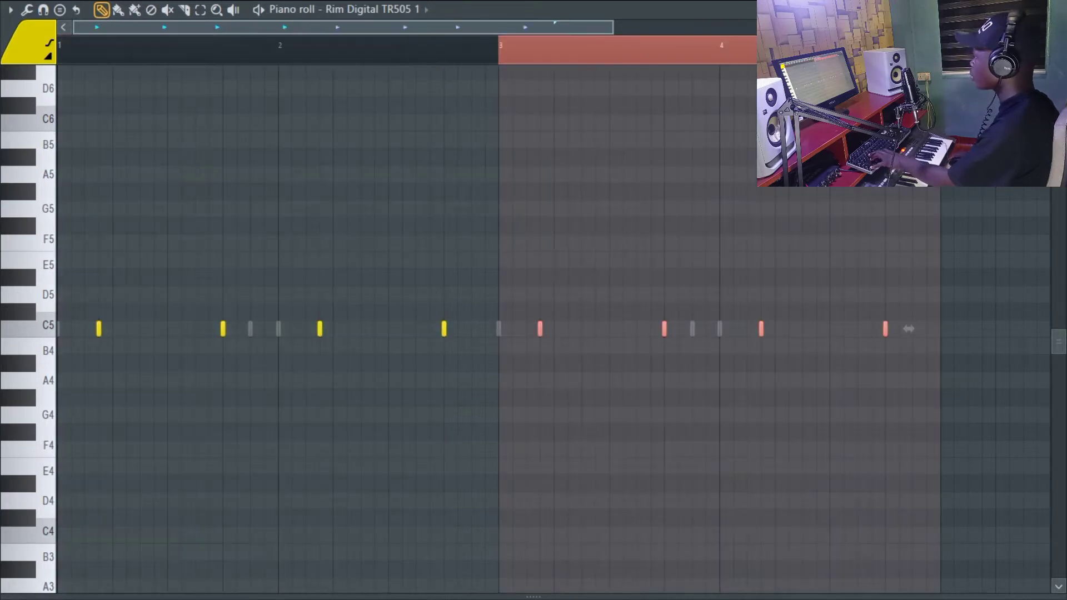
key("F7")
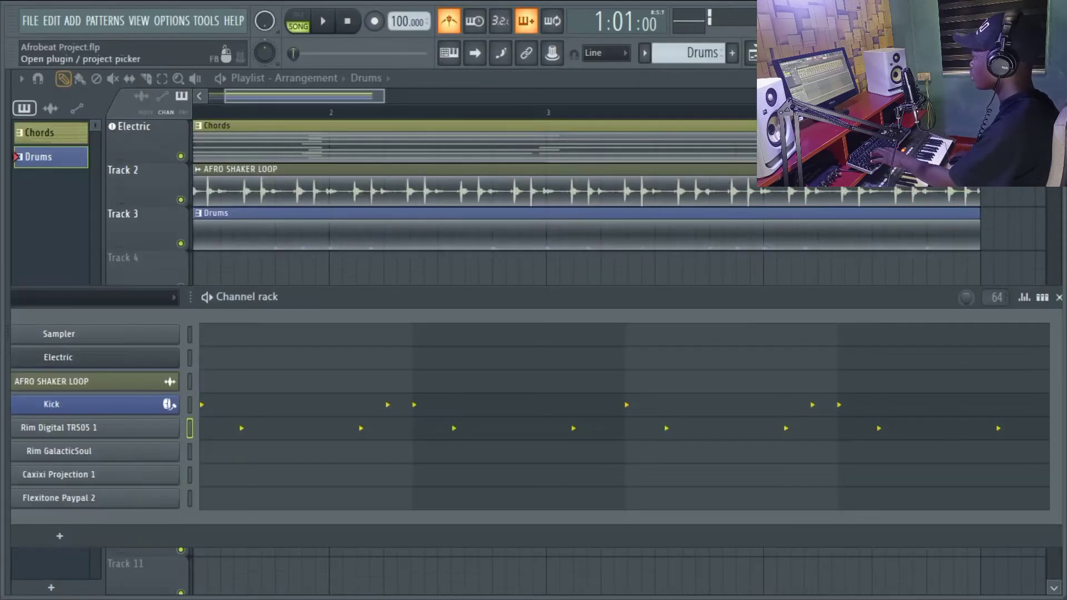
left_click(1043, 297)
key("space")
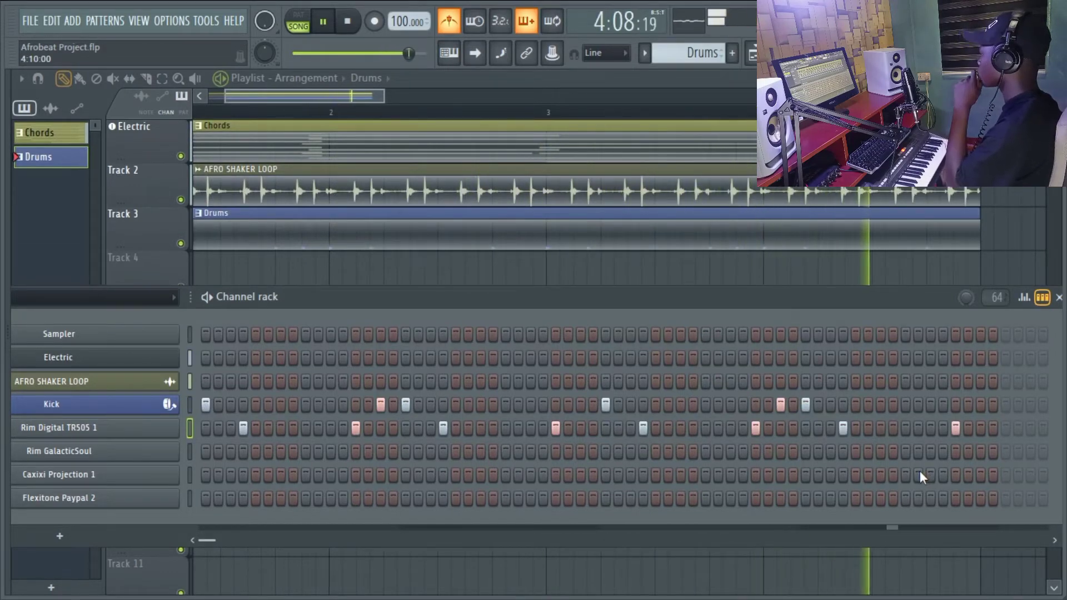
- Add a Kick hit on step 59 and replay the arrangement from the start
key("space")
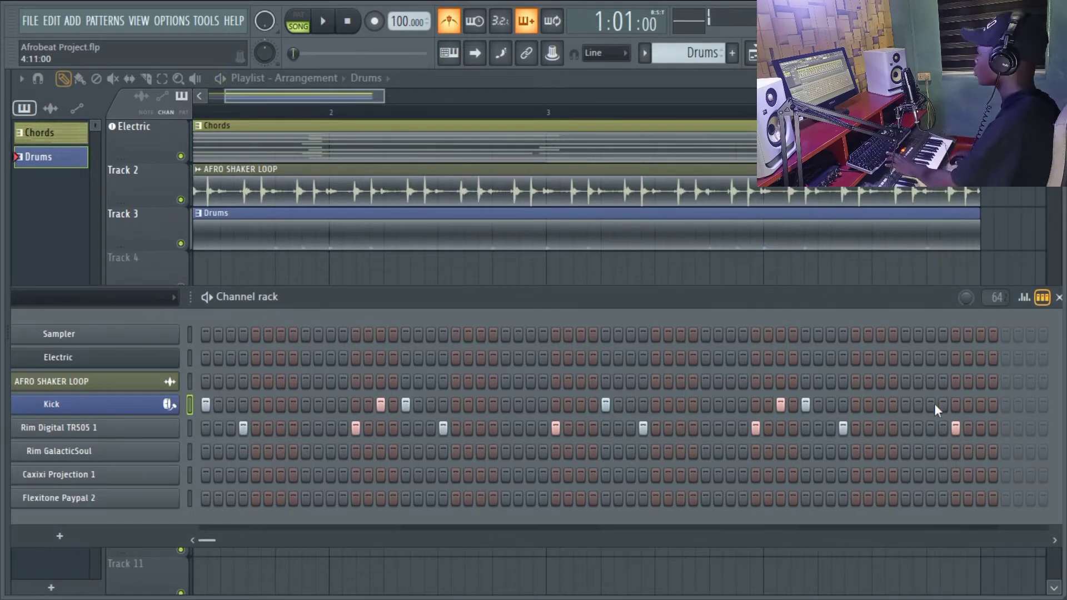
left_click(931, 404)
key("space")
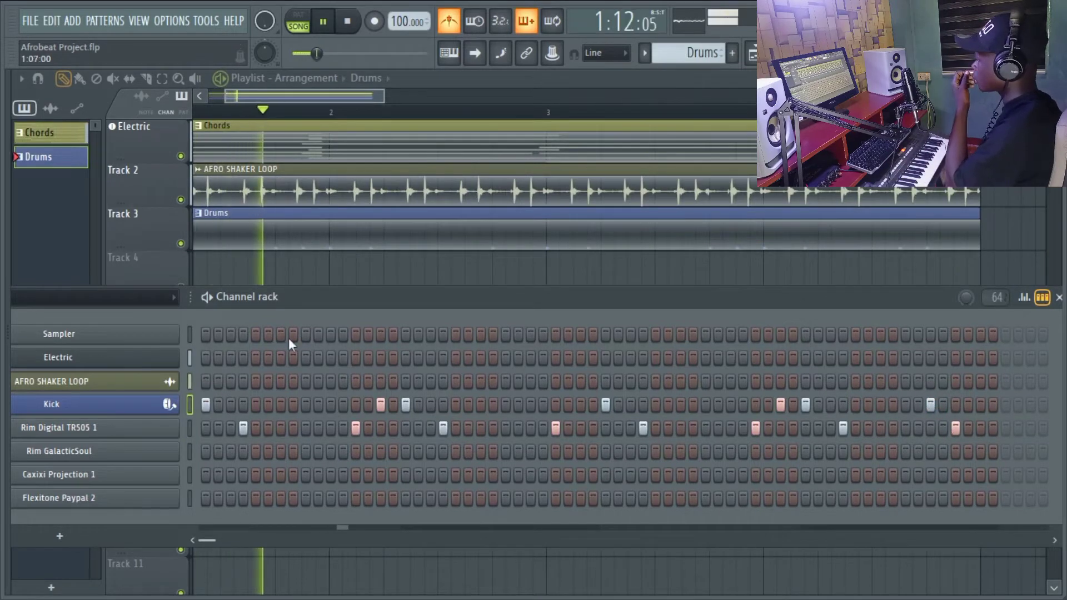
- Lower the Rim Digital TR505 1 channel volume to about 58% while the arrangement plays, and stop playback
left_click_drag(295, 300, 512, 230)
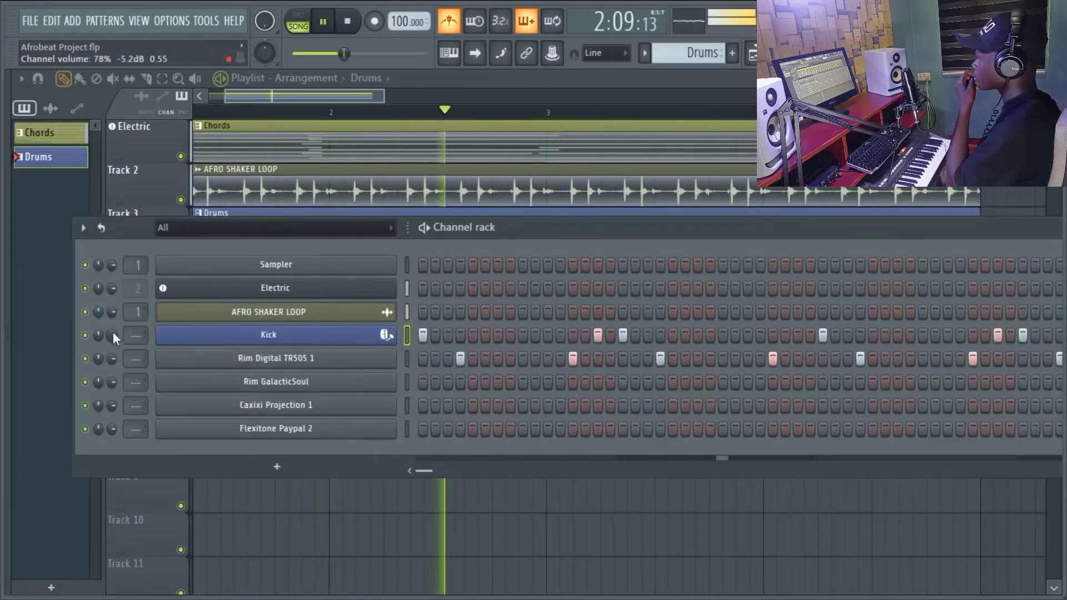
left_click_drag(111, 358, 111, 378)
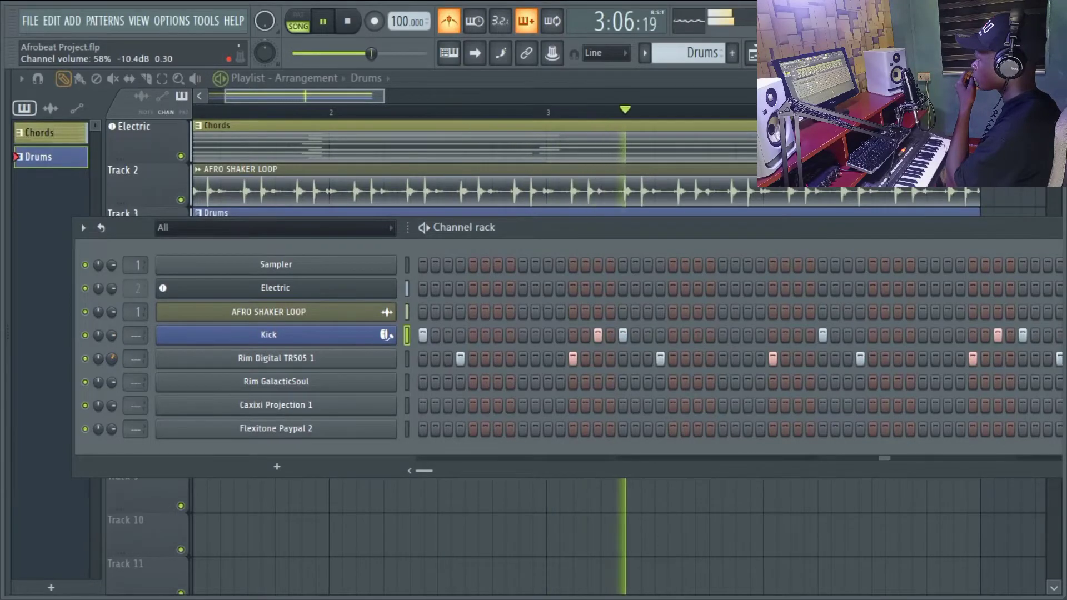
left_click_drag(714, 227, 522, 255)
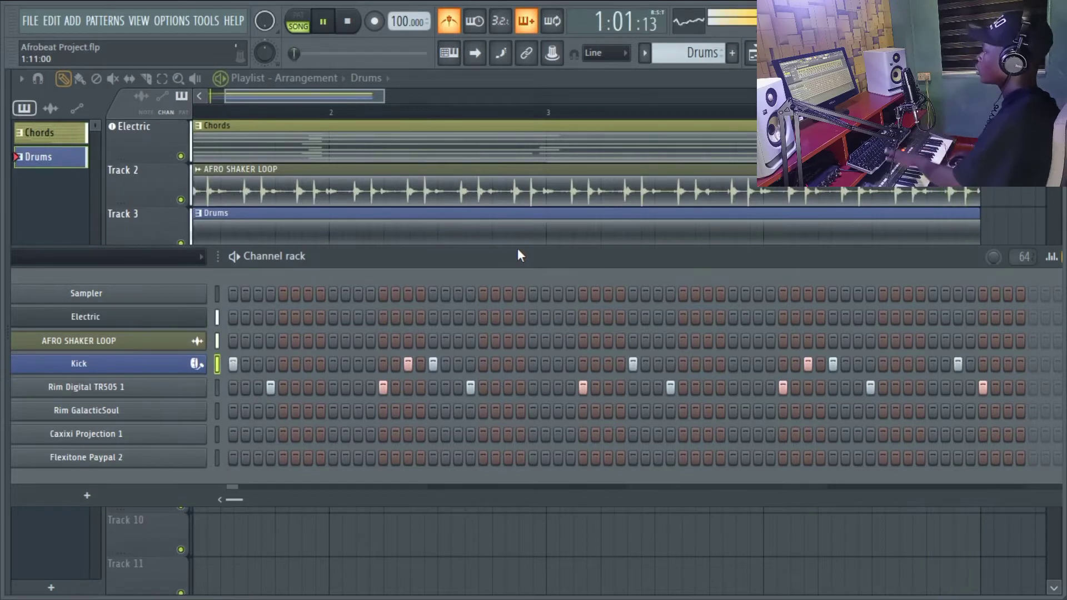
key("space")
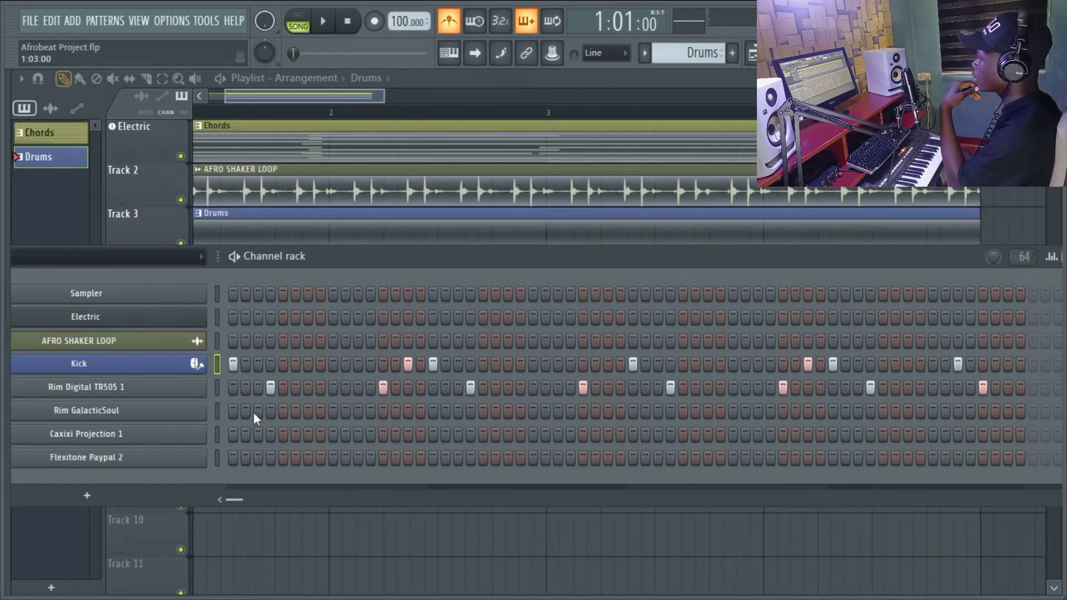
- Copy the Rim Digital TR505 1 step pattern and paste it into Rim GalacticSoul and Caxixi Projection 1
left_click_drag(259, 262, 296, 239)
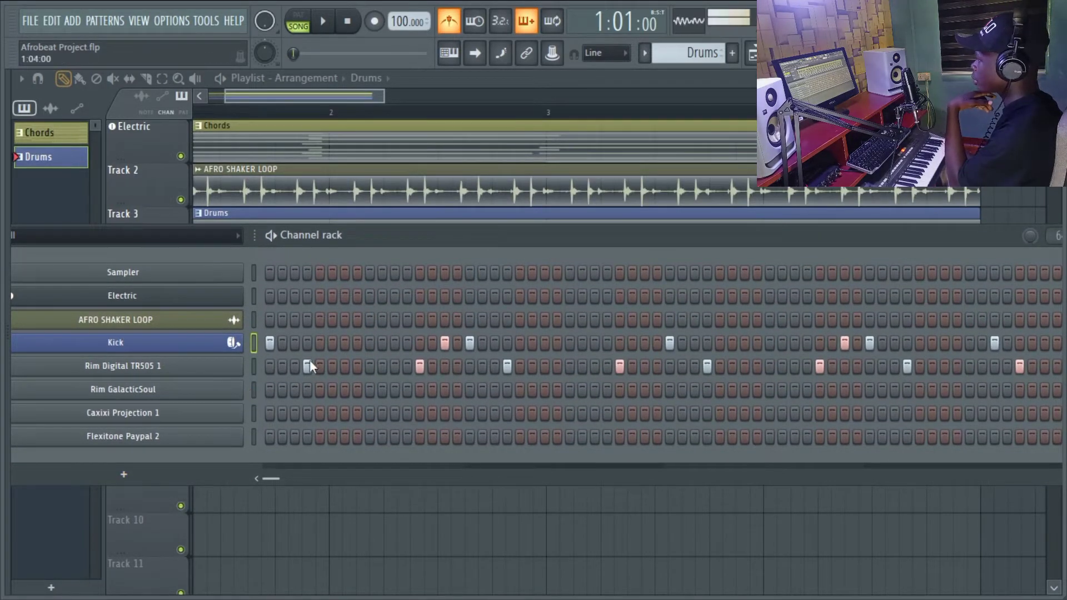
right_click(199, 367)
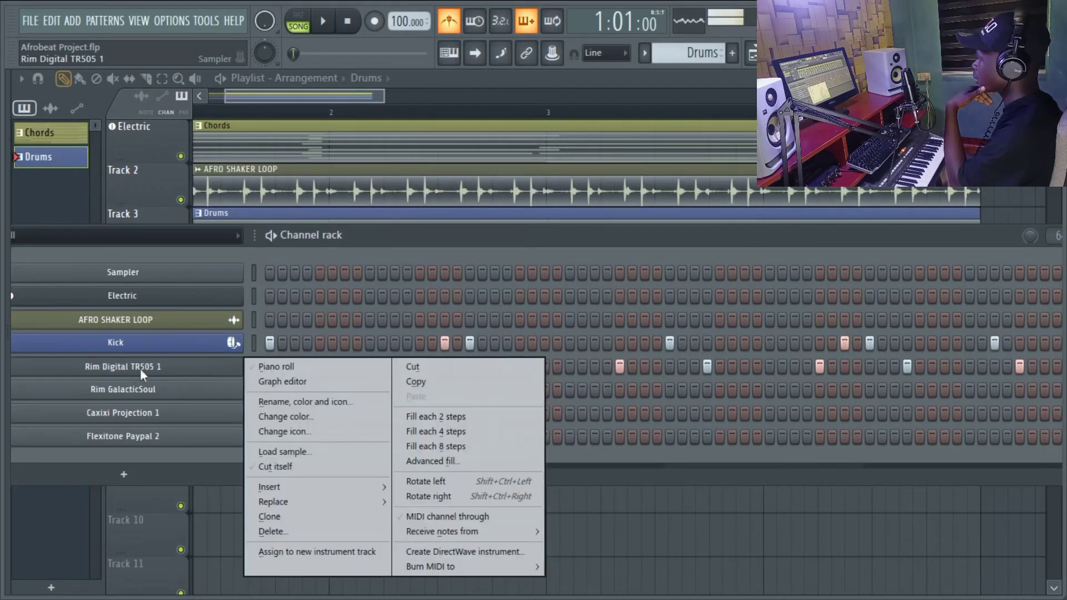
left_click(423, 386)
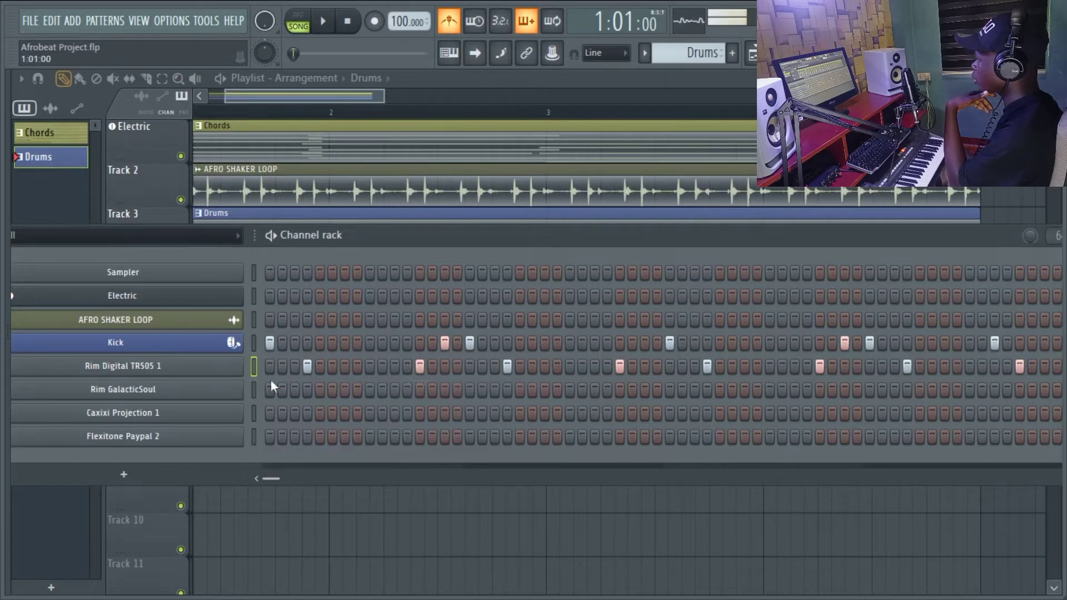
right_click(221, 394)
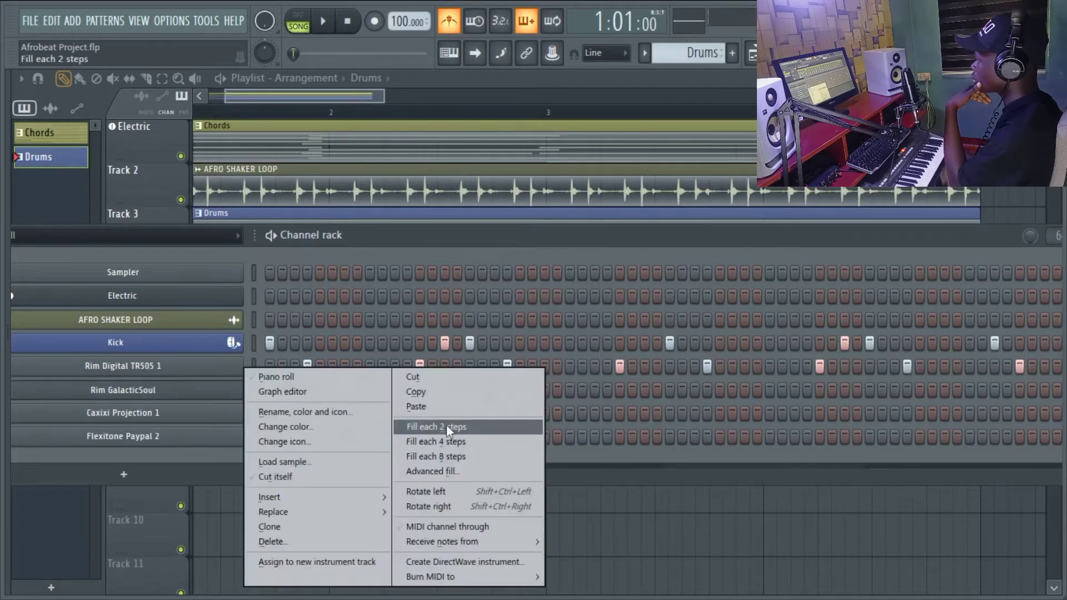
left_click(448, 408)
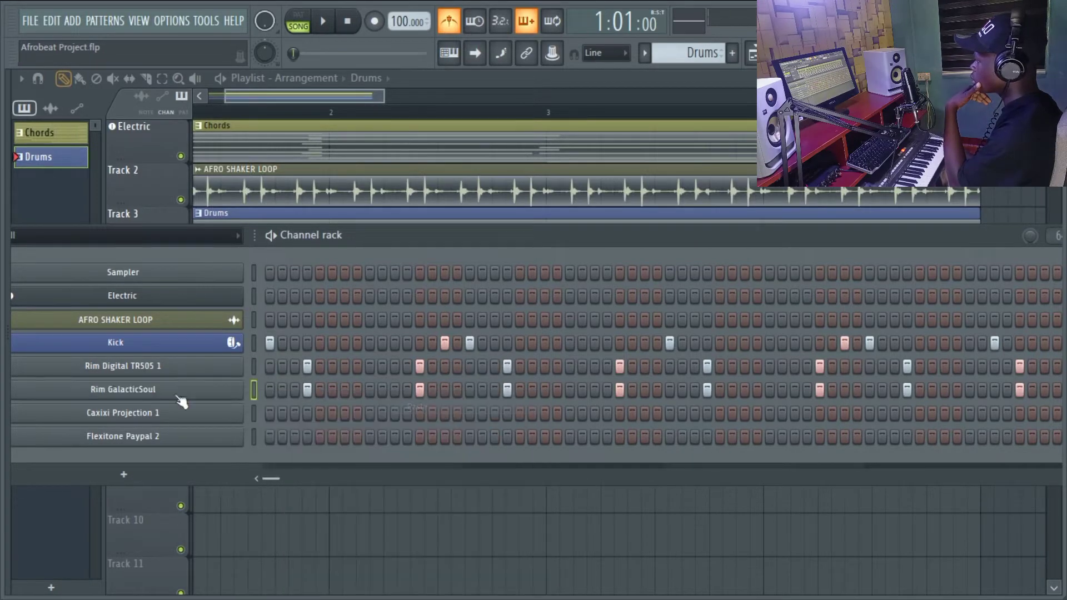
right_click(229, 418)
left_click(413, 408)
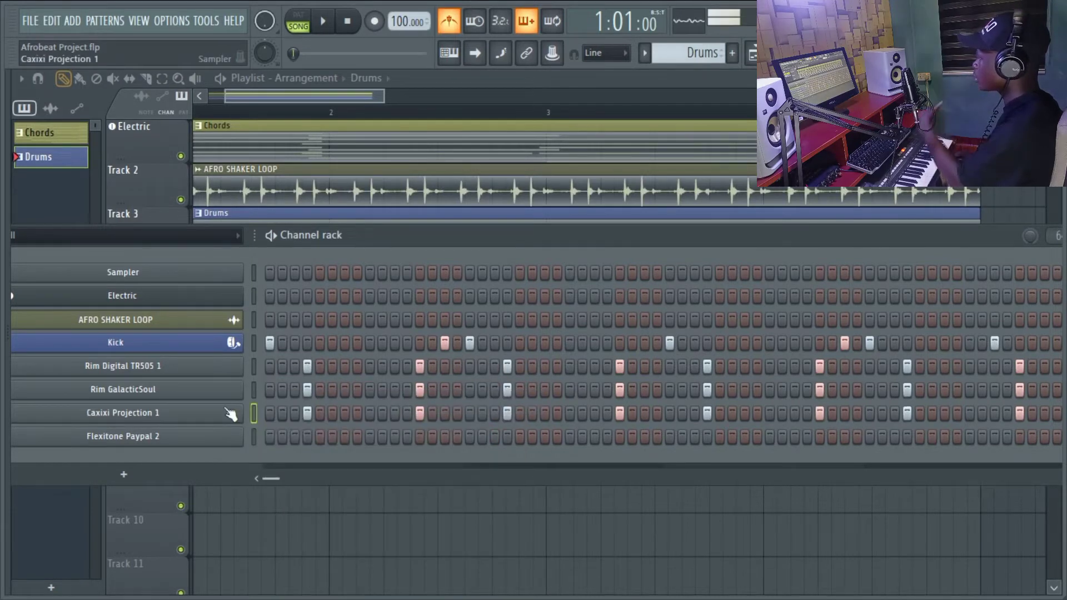
- Play the arrangement to audition the layered rims and caxixi with the full step grid in view
left_click_drag(298, 236, 357, 233)
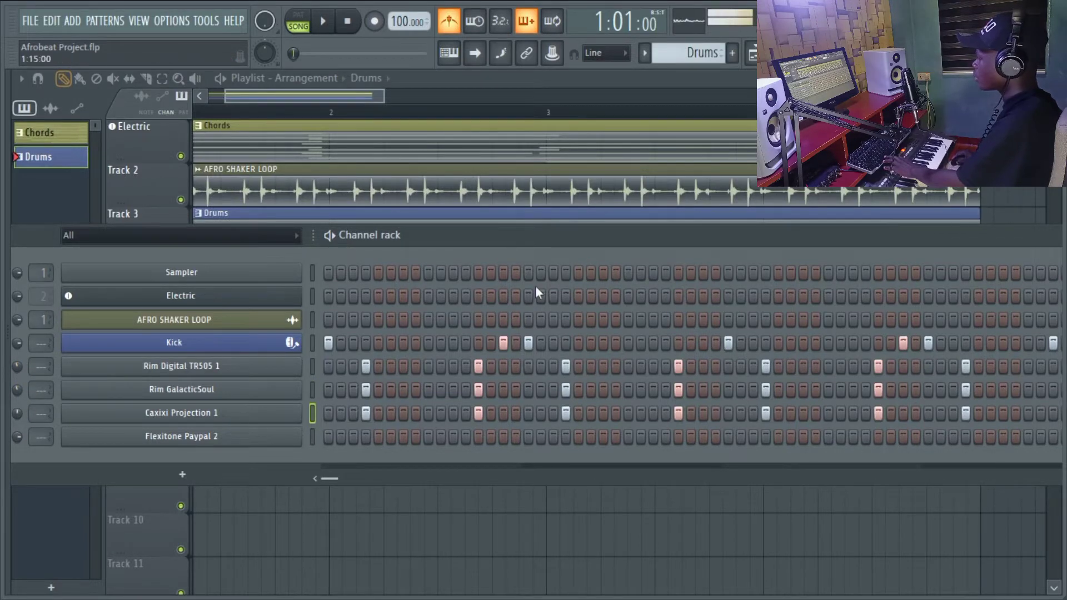
key("space")
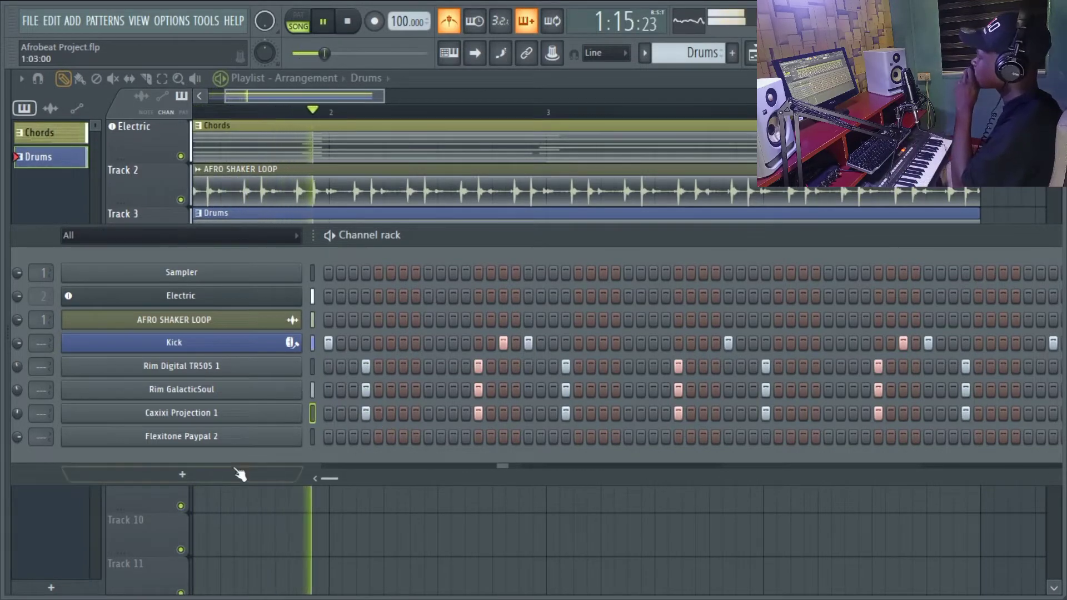
left_click_drag(475, 242, 371, 251)
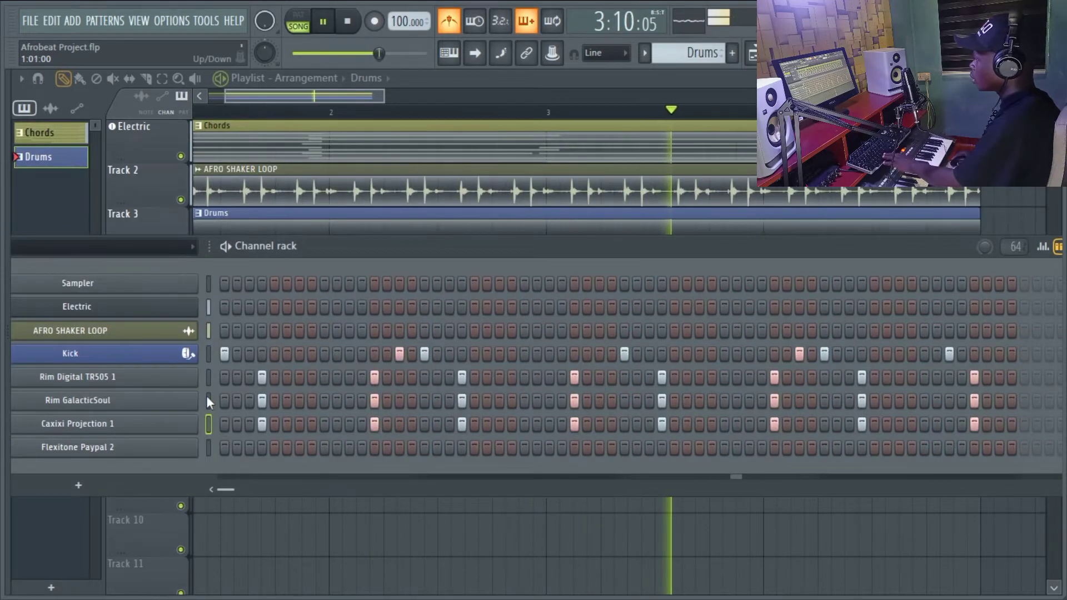
key("space")
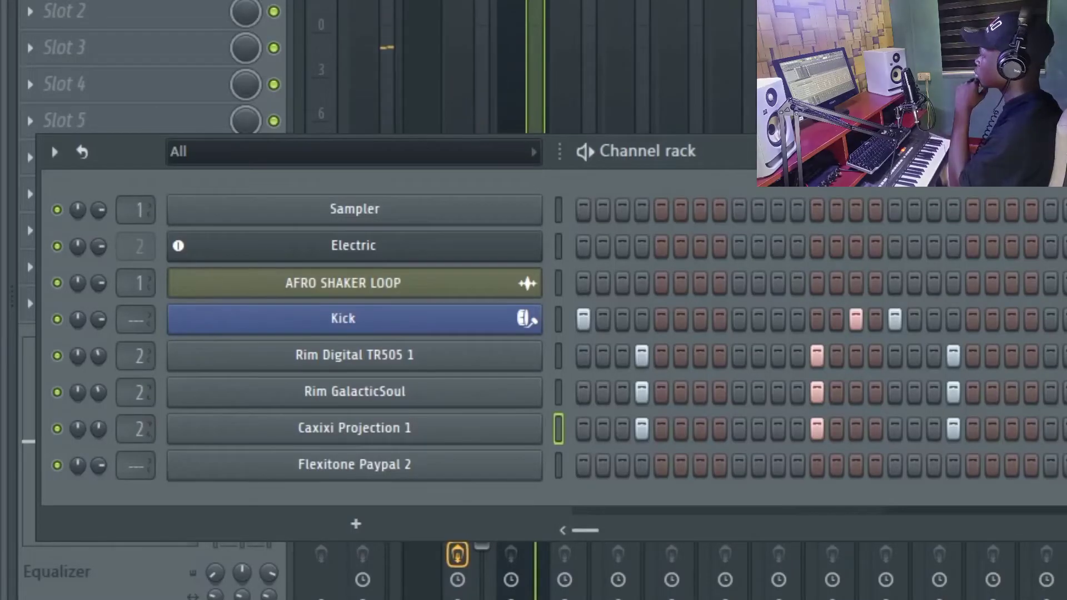
- Route both rim channels and Caxixi Projection 1 to mixer track 3 and load Smack Attack Stereo in its first effect slot
left_click_drag(889, 151, 838, 150)
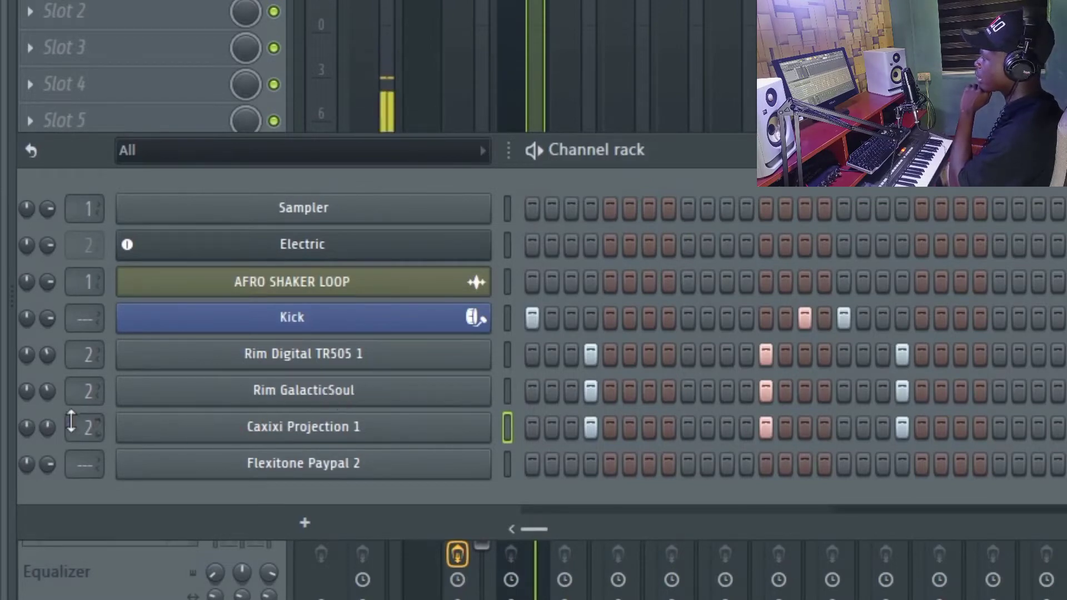
left_click_drag(85, 426, 125, 359)
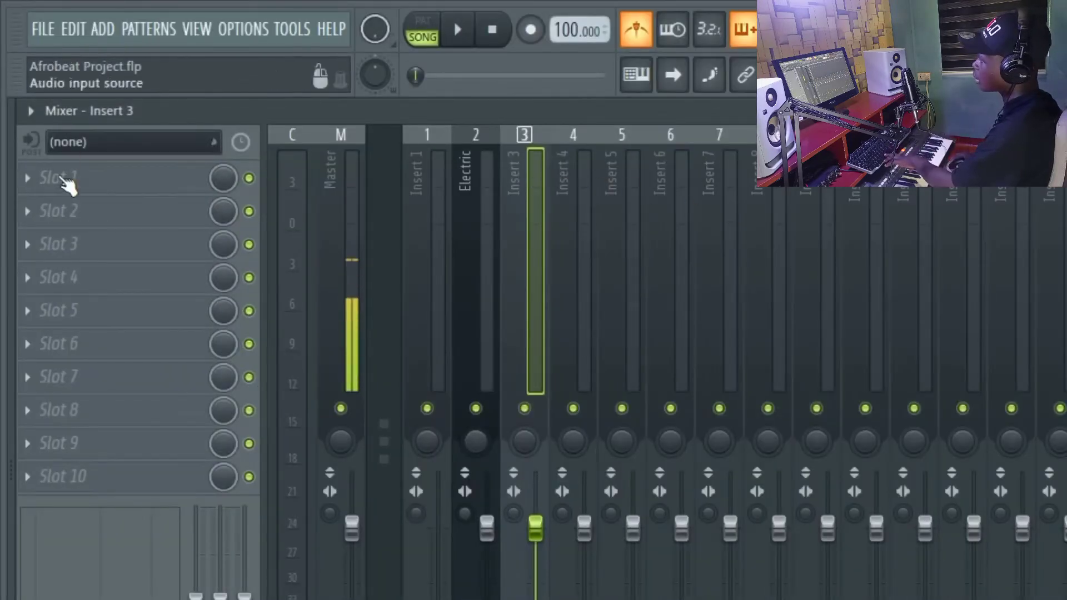
left_click(59, 182)
key("r")
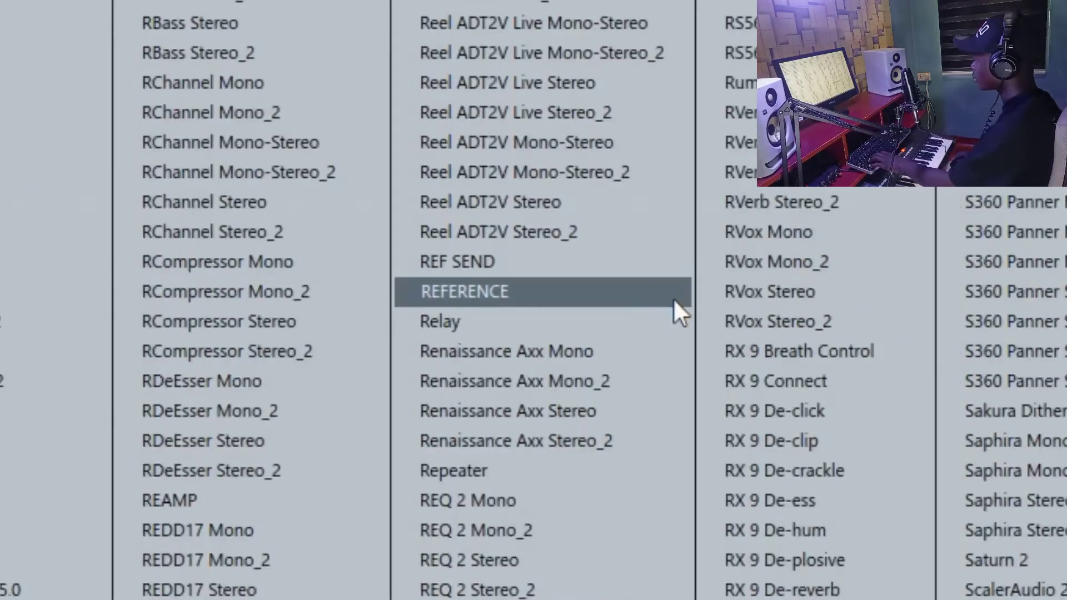
scroll(674, 301, "down", 3)
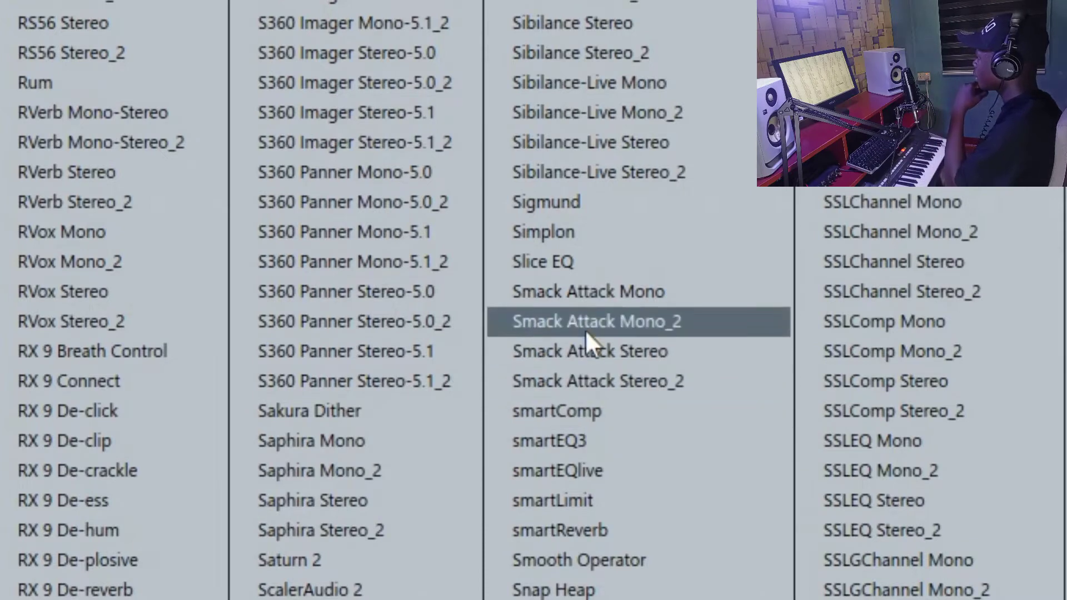
left_click(628, 350)
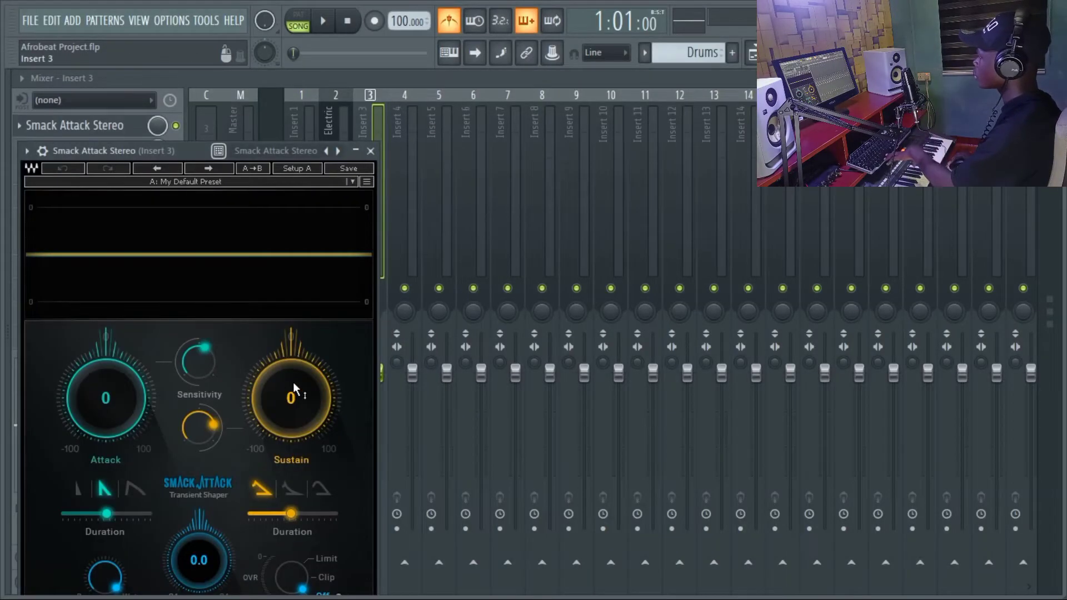
- Set Smack Attack's Sustain to -93, audition the arrangement, and close the plugin window
left_click_drag(295, 389, 296, 349)
key("space")
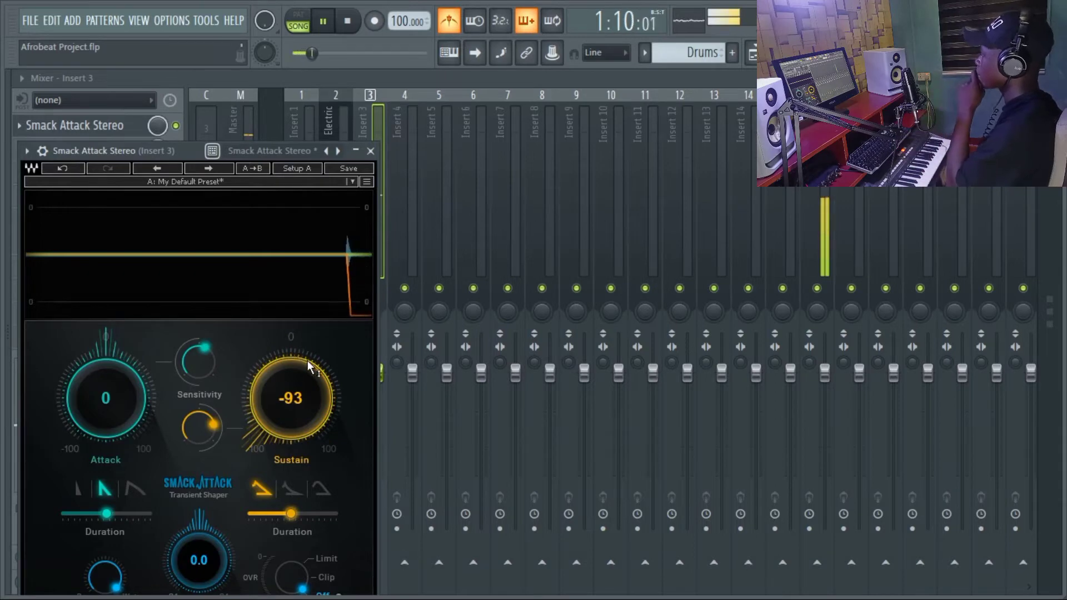
left_click(372, 150)
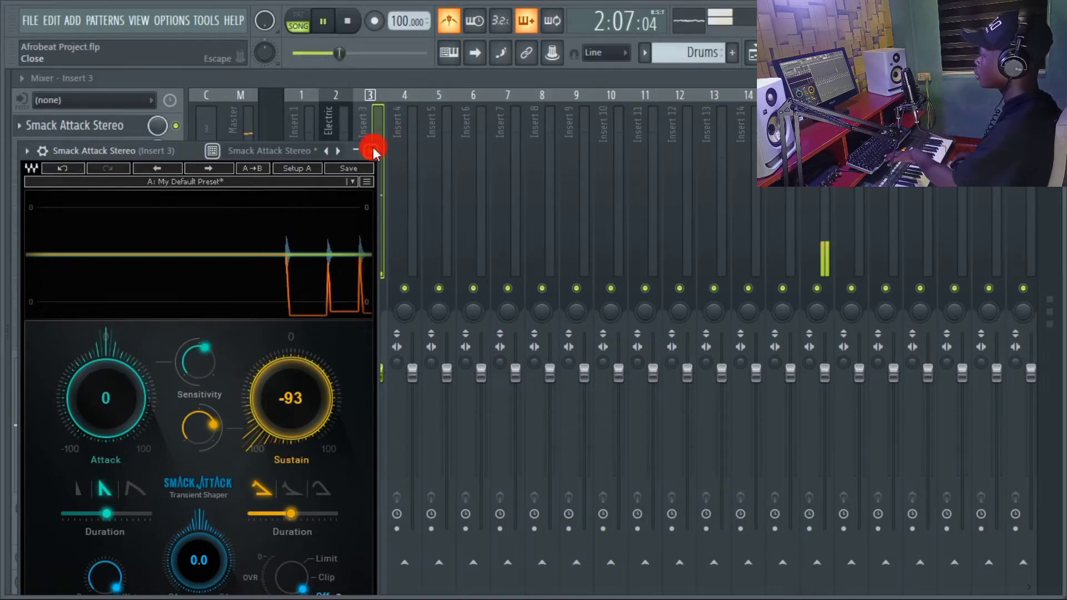
key("space")
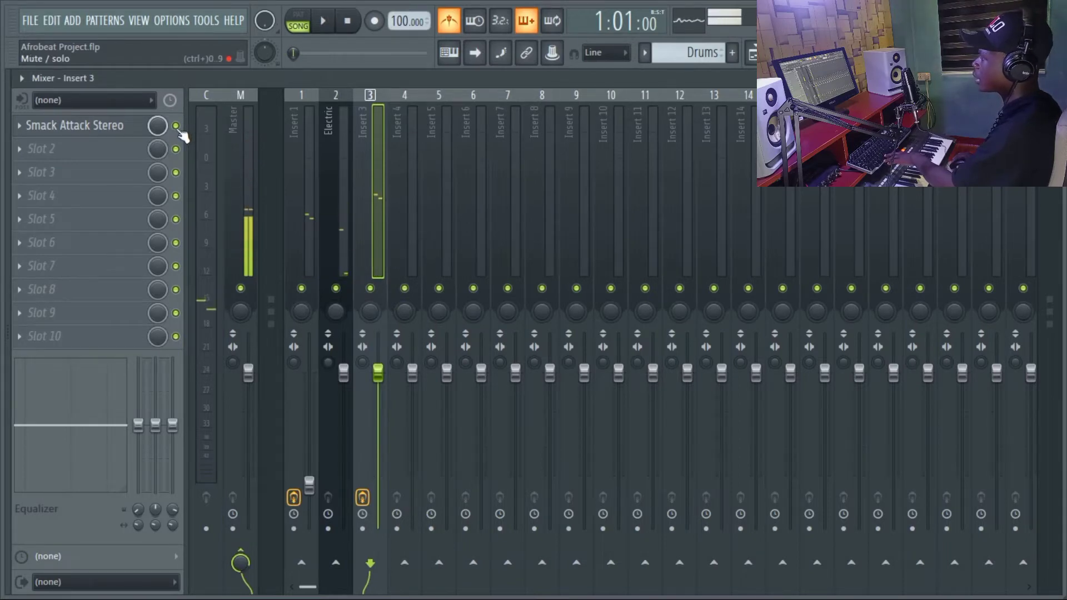
- Compare the drum groove with Smack Attack Stereo bypassed and enabled, playing the arrangement each time
left_click(176, 126)
key("space")
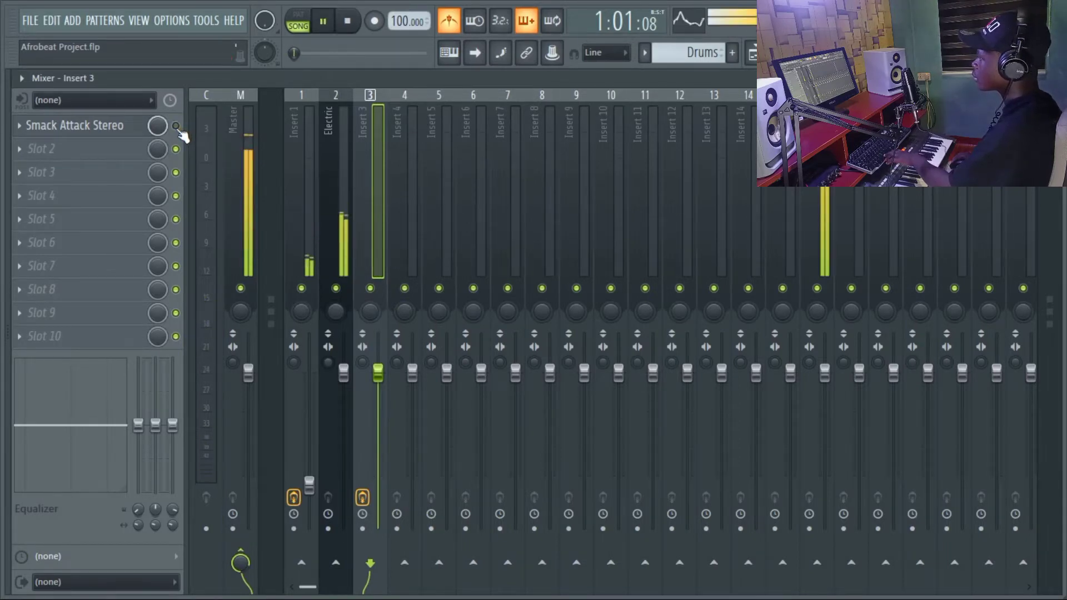
key("space")
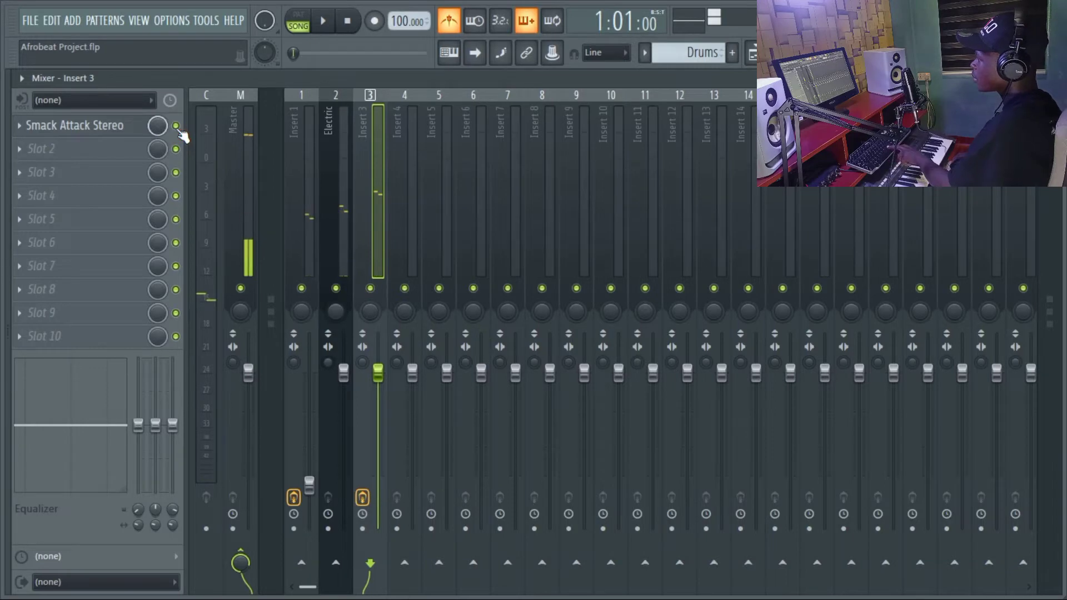
key("space")
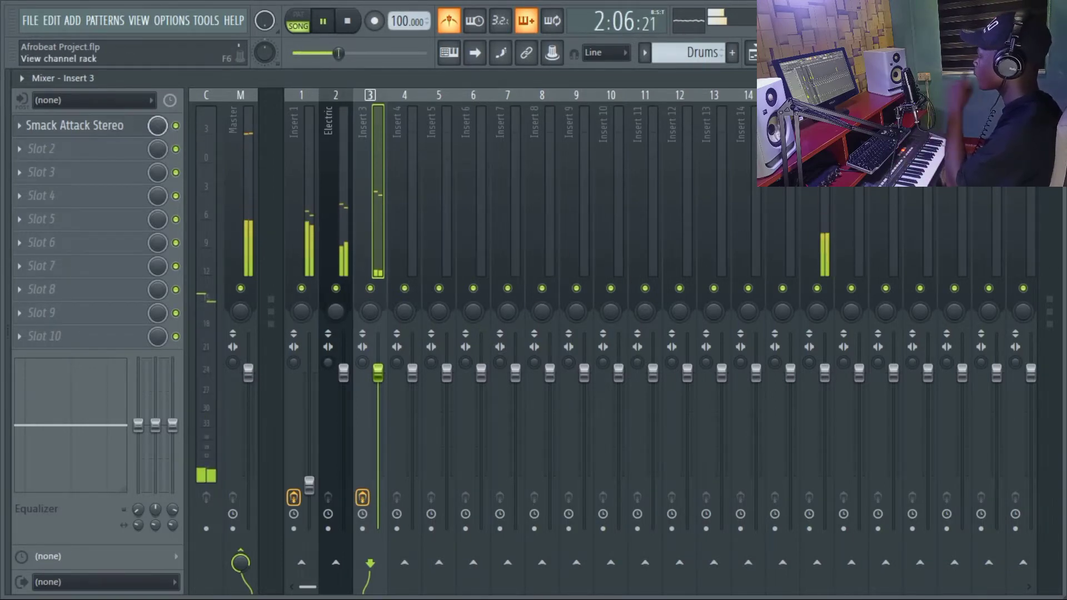
key("F6")
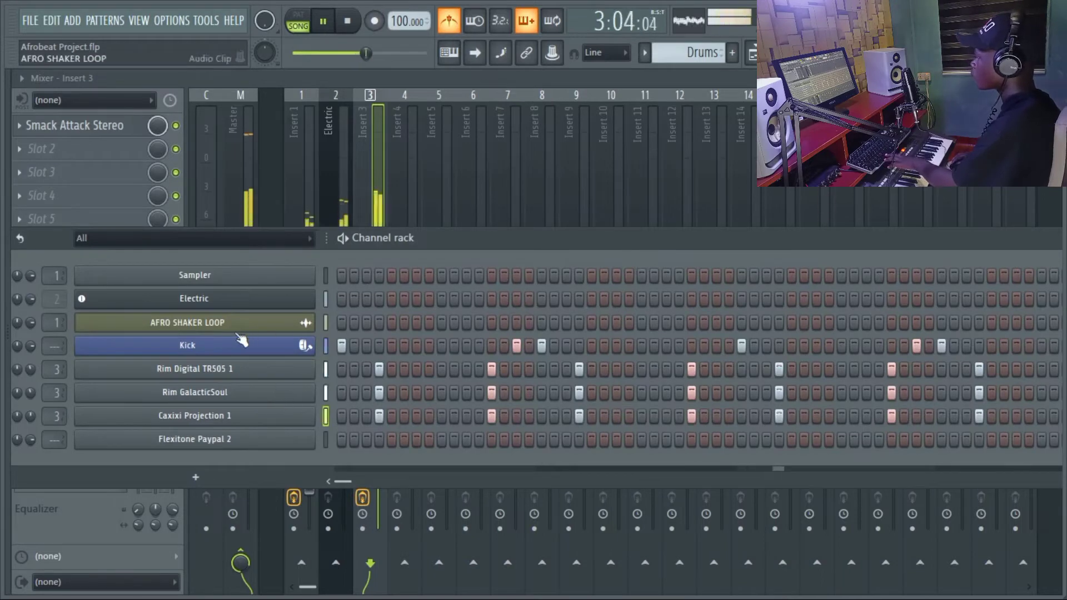
left_click_drag(495, 239, 421, 518)
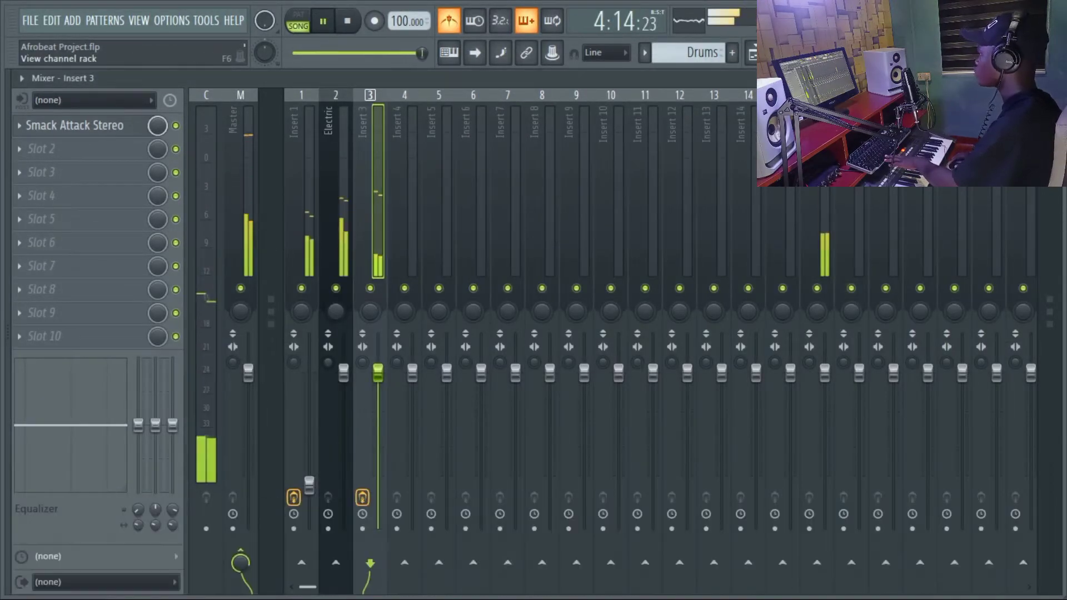
key("space")
- Add a Flexitone Paypal 2 hit on step 59 of the Drums pattern and audition it in the arrangement
left_click_drag(746, 515, 759, 251)
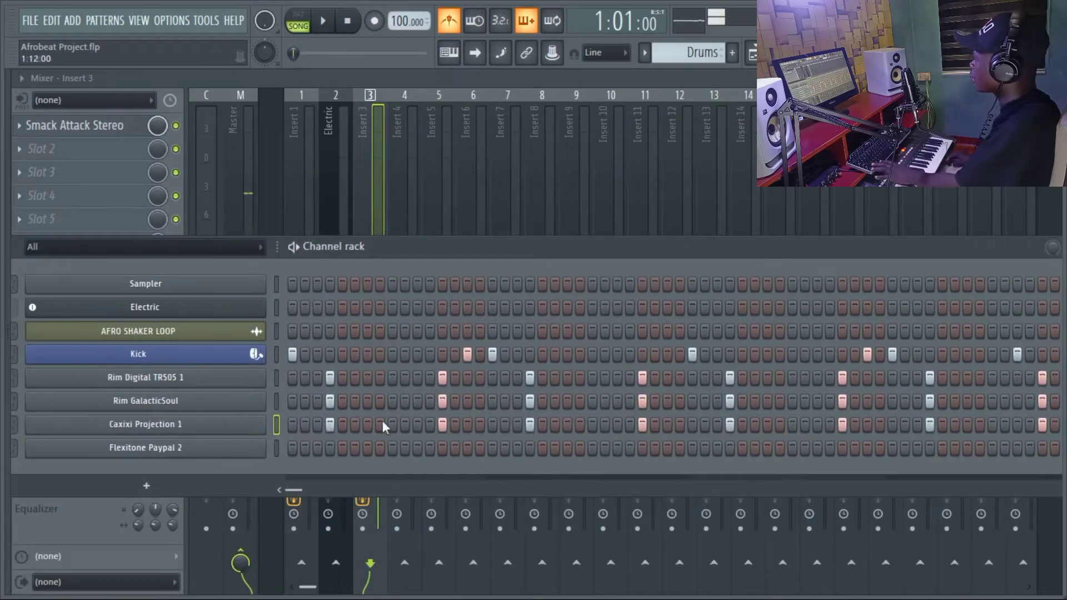
left_click_drag(527, 254, 484, 257)
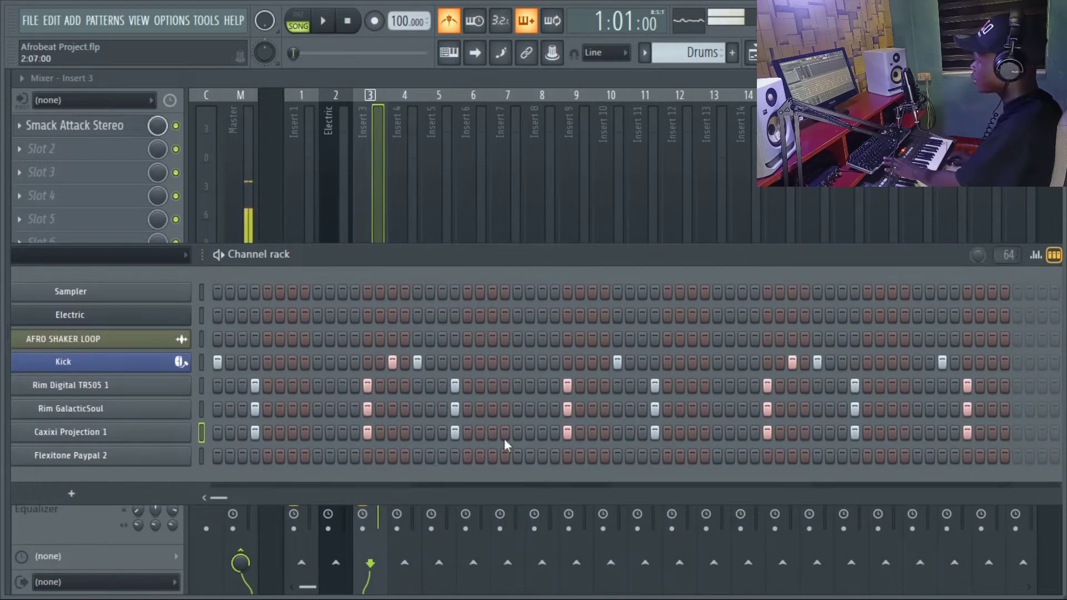
left_click_drag(450, 263, 414, 272)
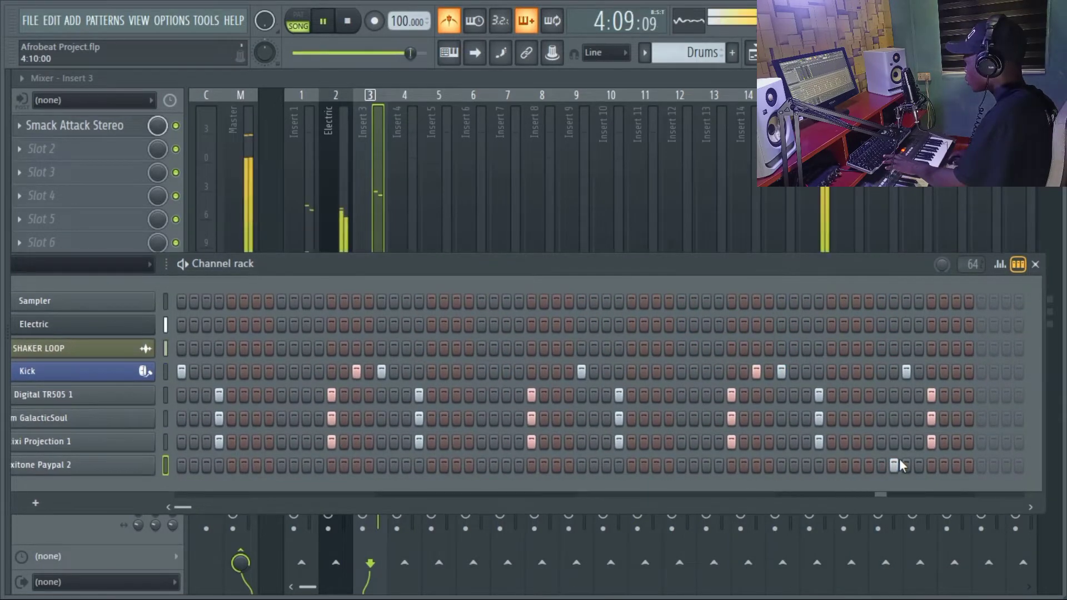
left_click(906, 464)
key("space")
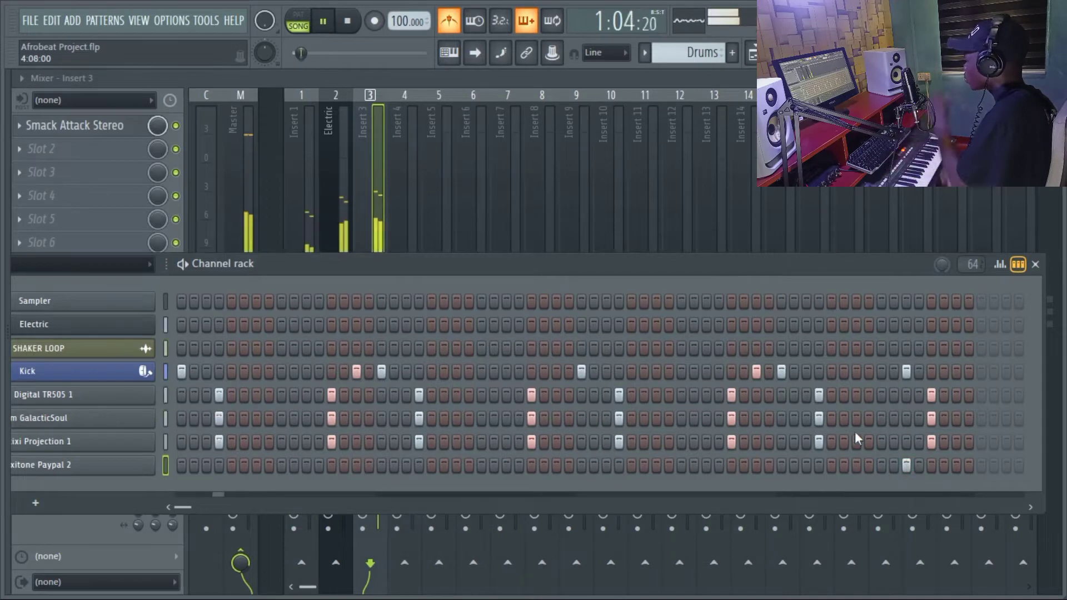
double_click(600, 258)
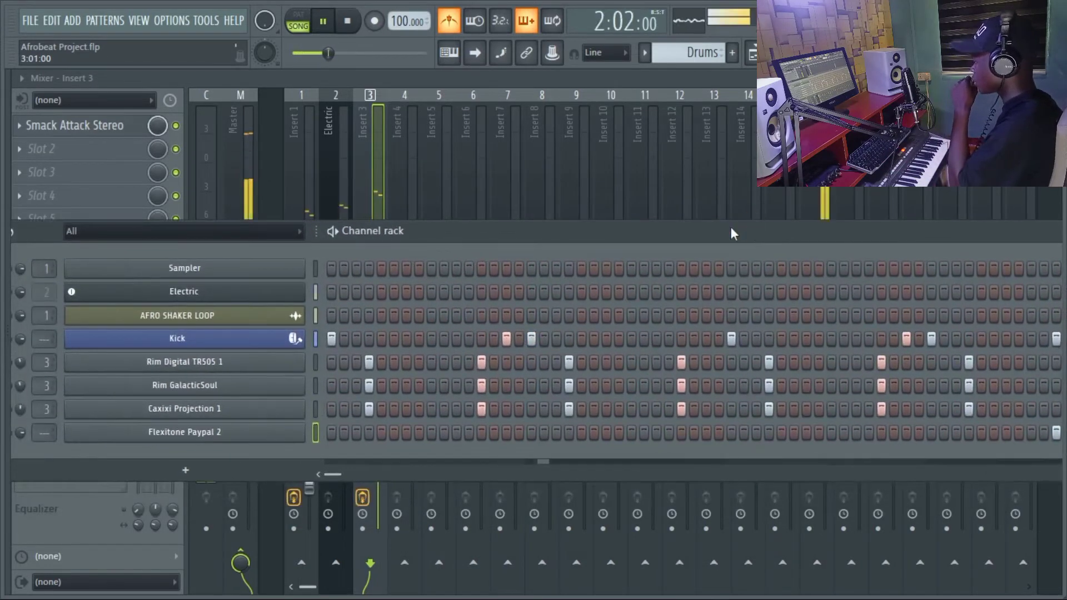
key("space")
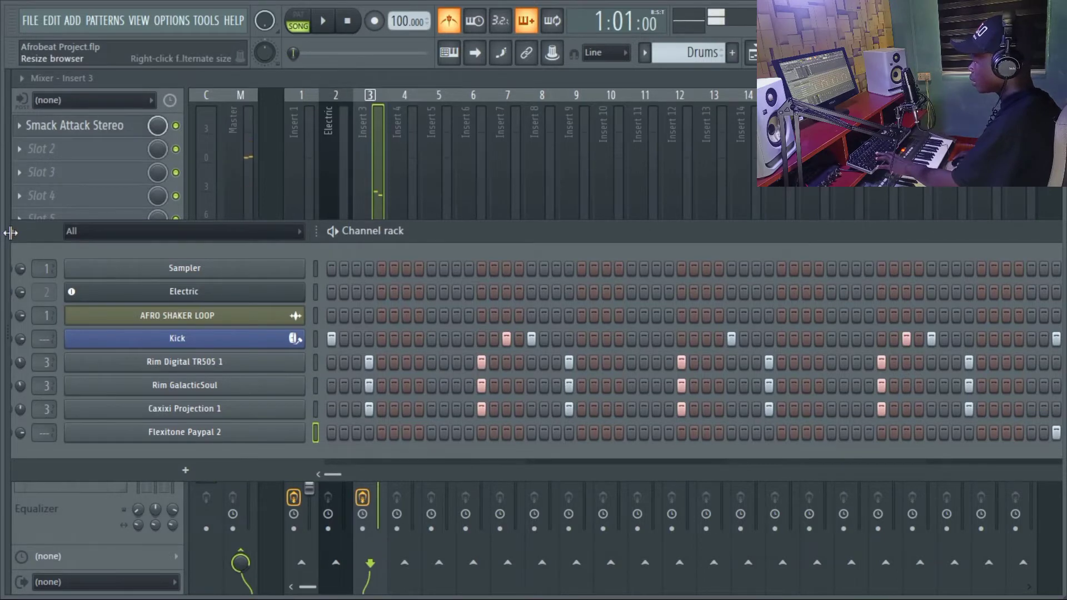
- Audition LPSP_CONGA_061 from the ELIKEY sample pack and add it as a new channel below Flexitone Paypal 2
left_click_drag(11, 233, 72, 221)
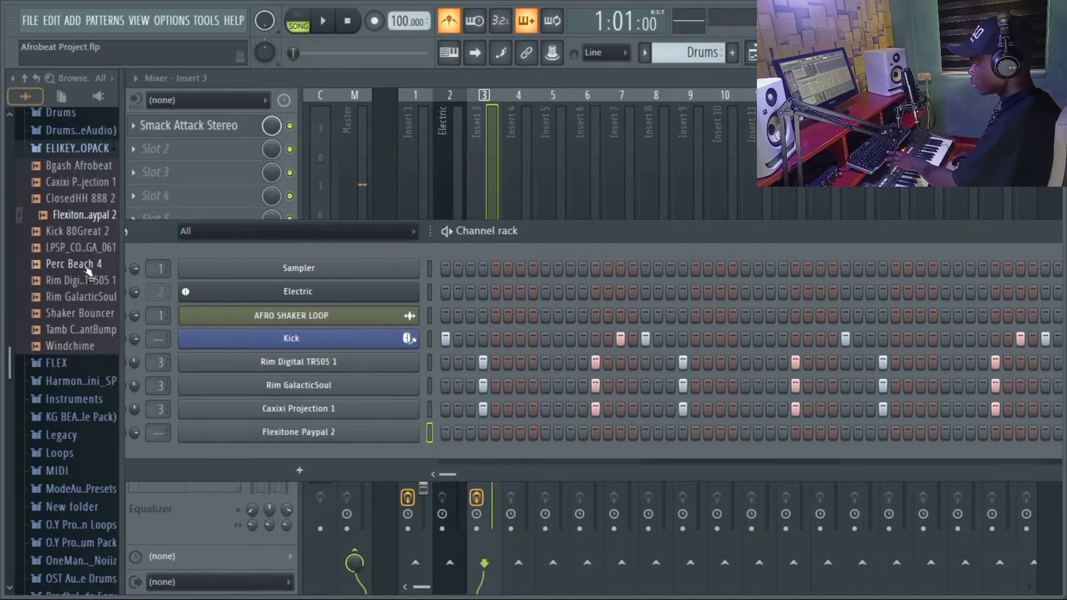
left_click(87, 249)
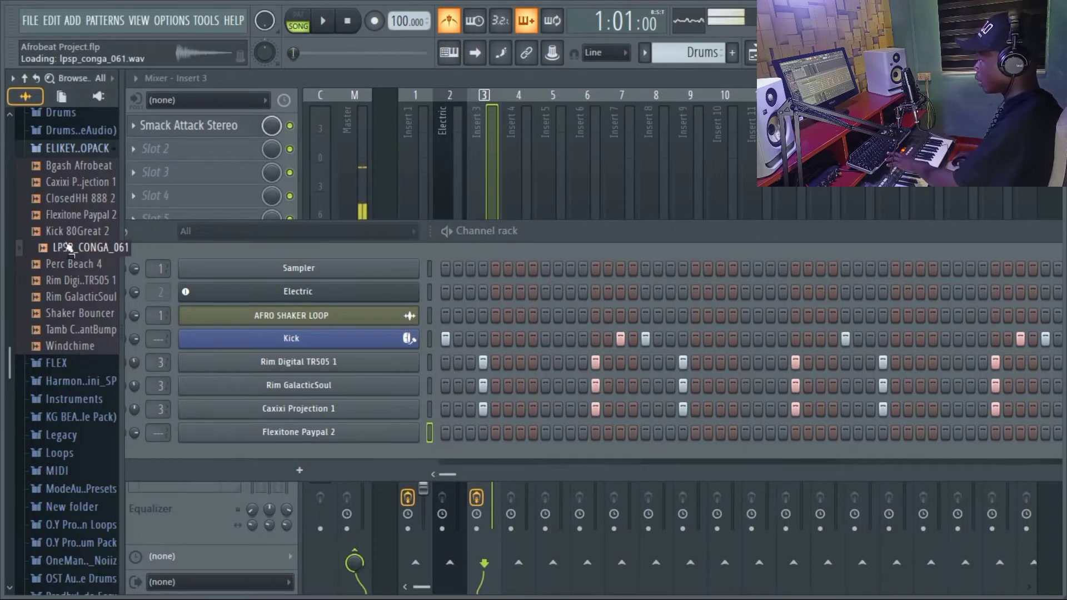
left_click_drag(93, 262, 367, 442)
left_click_drag(497, 232, 343, 224)
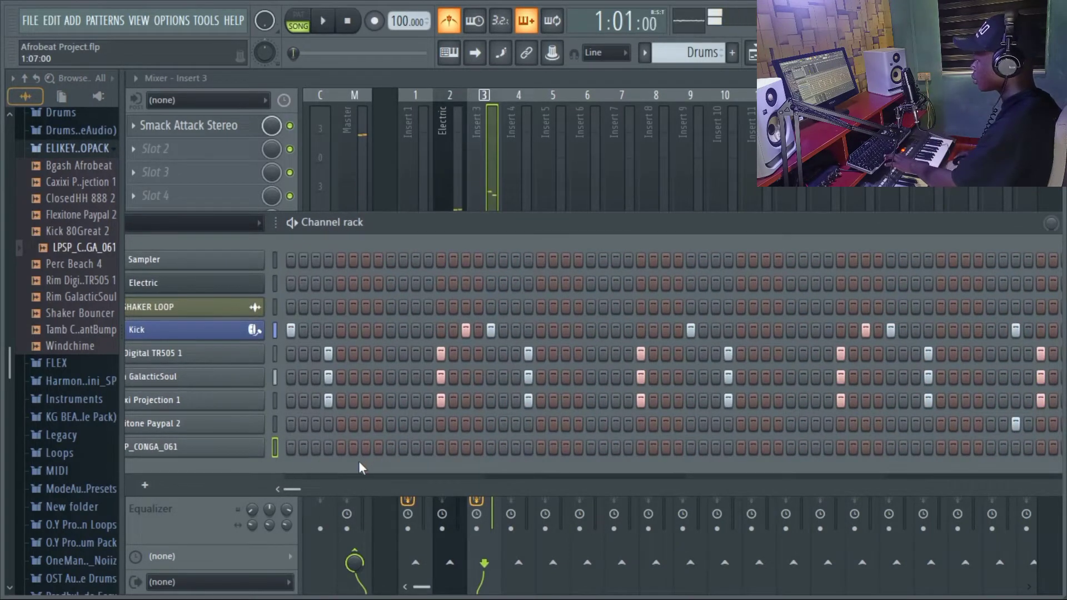
- Add an LPSP_CONGA_061 hit on step 7 of the Drums pattern and audition it in the arrangement
key("space")
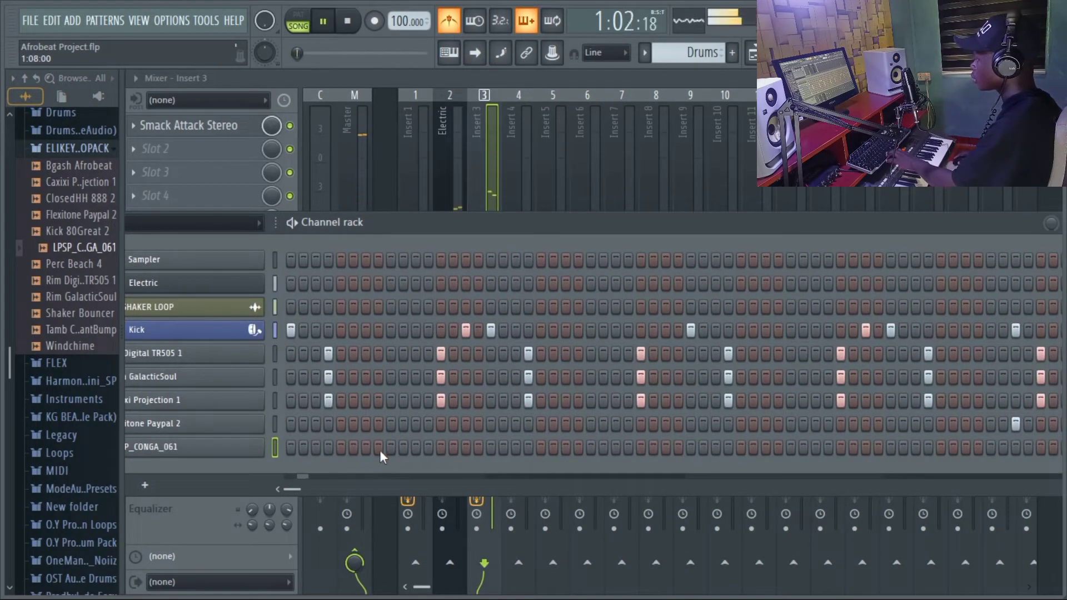
left_click(367, 447)
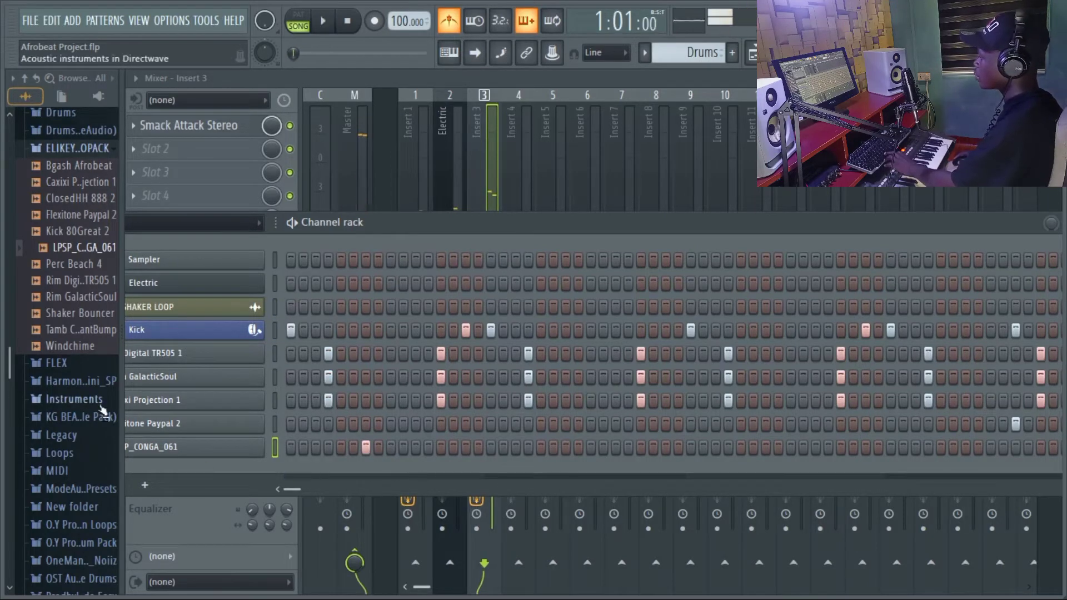
left_click_drag(120, 395, 3, 413)
key("space")
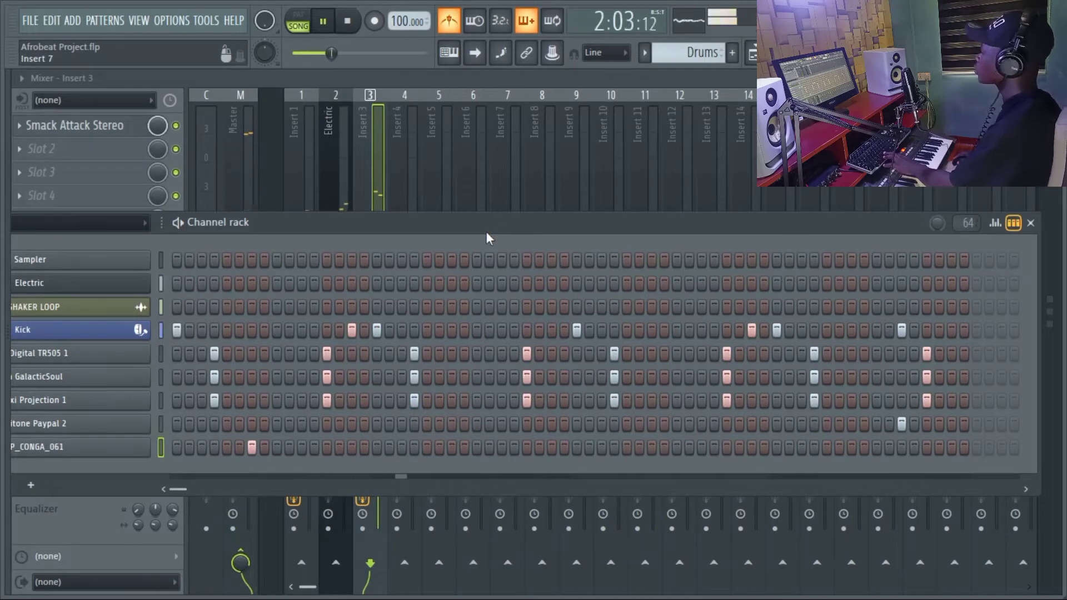
left_click_drag(486, 231, 434, 228)
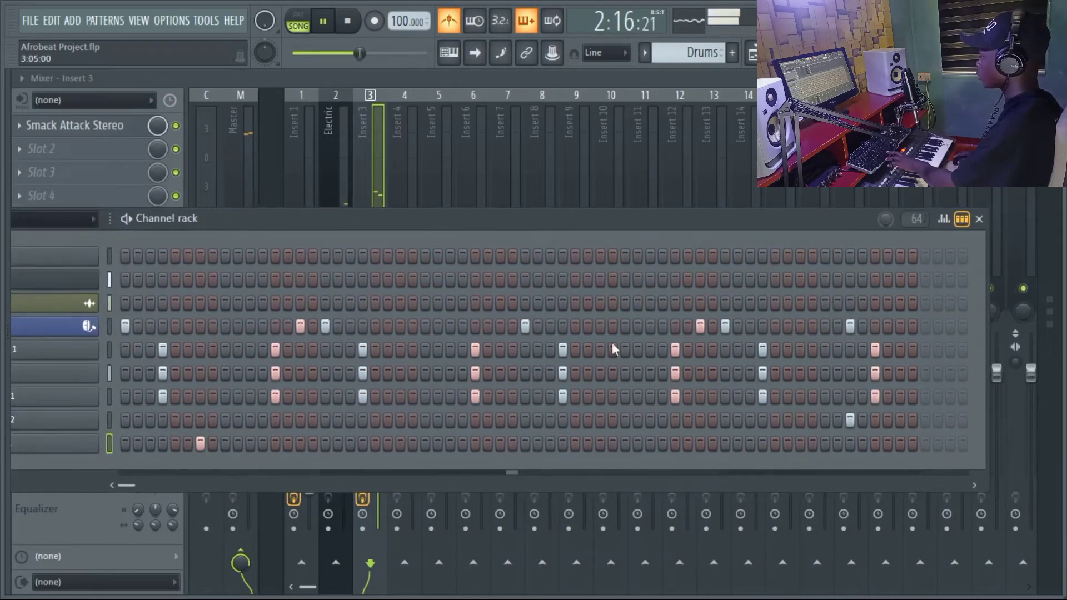
key("space")
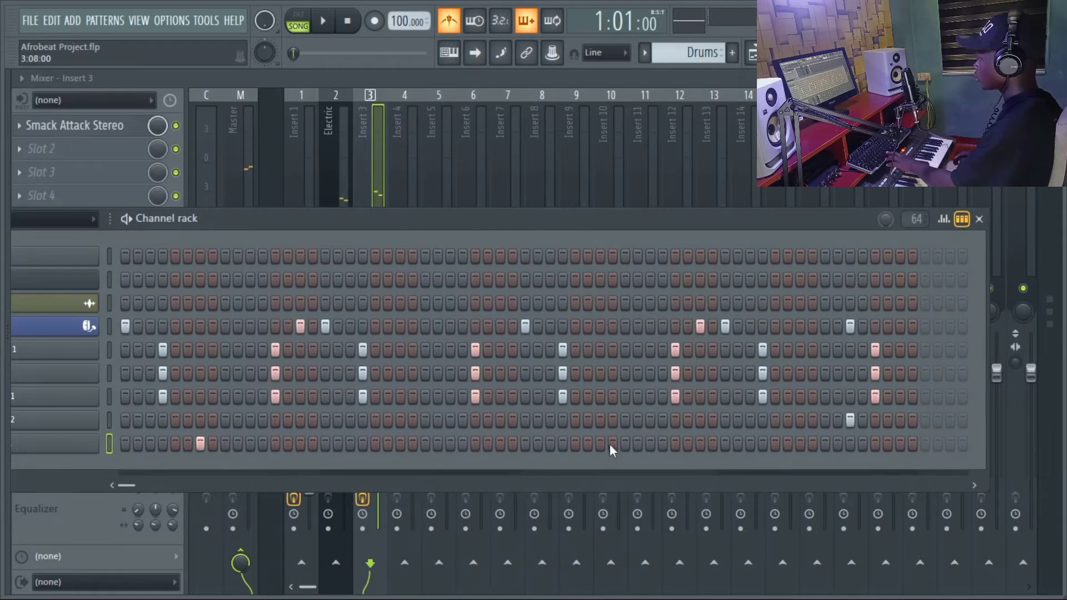
- Add a second LPSP_CONGA_061 hit on step 39 of the Drums pattern and audition the groove
key("space")
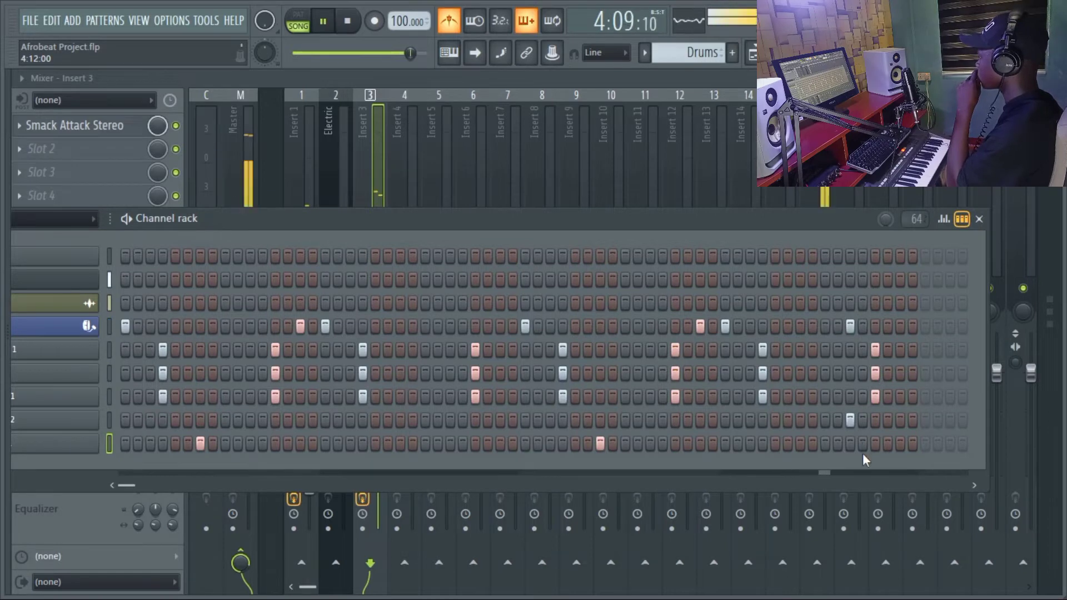
key("space")
left_click_drag(526, 217, 670, 220)
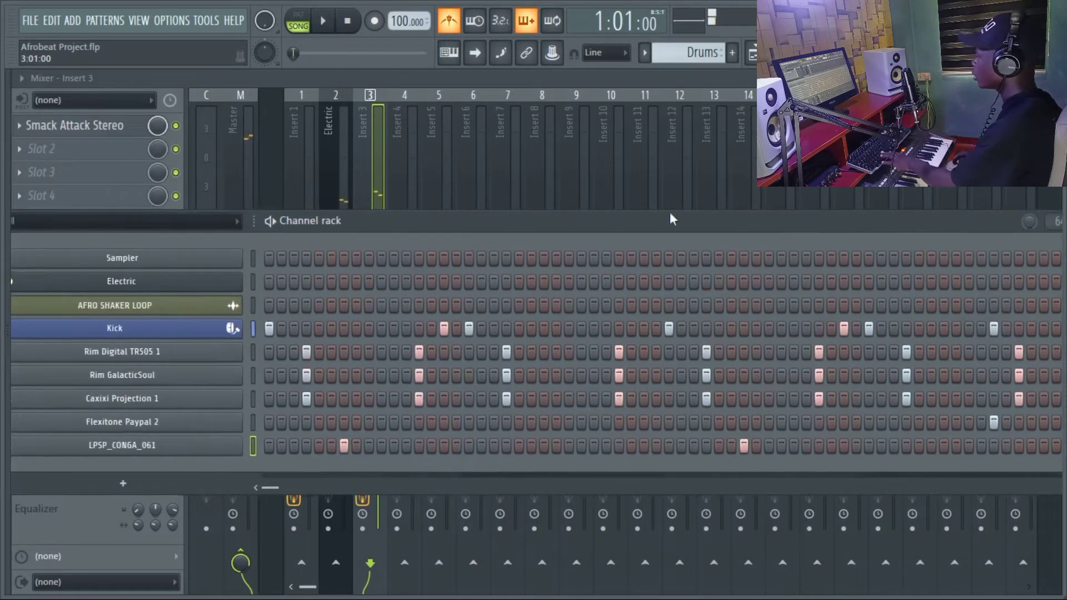
left_click_drag(335, 222, 383, 222)
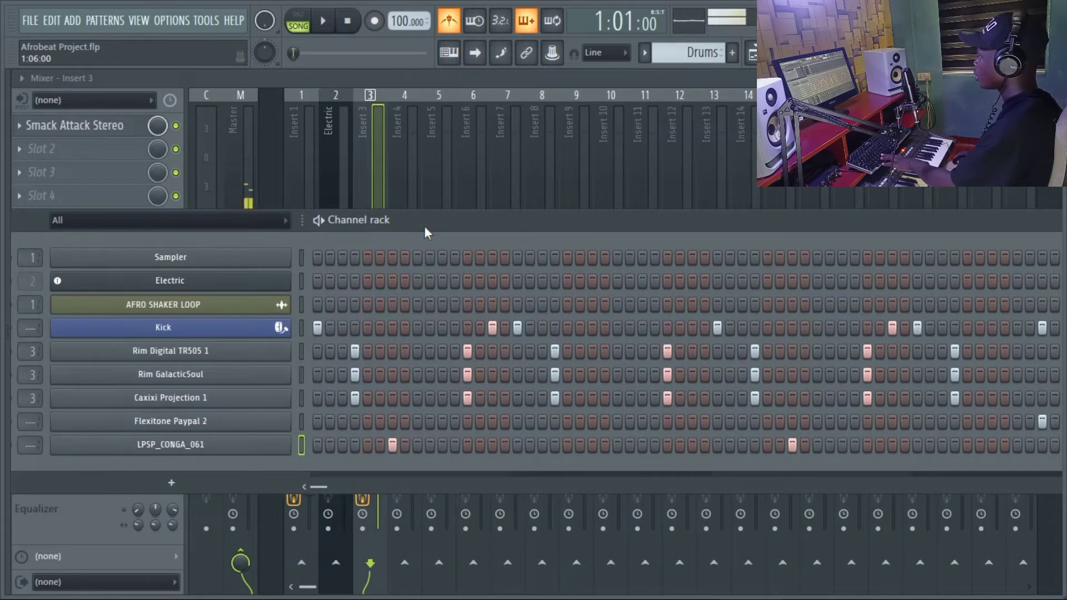
- Turn Playlist Track 4 into an instrument track that uses Purity
left_click_drag(424, 227, 590, 269)
left_click(753, 54)
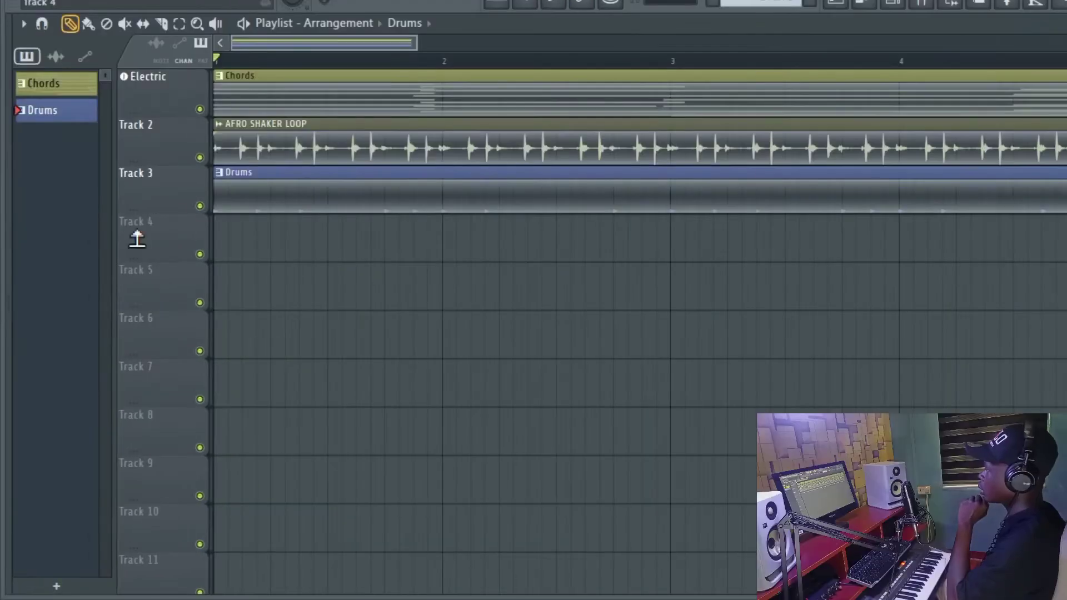
scroll(295, 249, "down", 2)
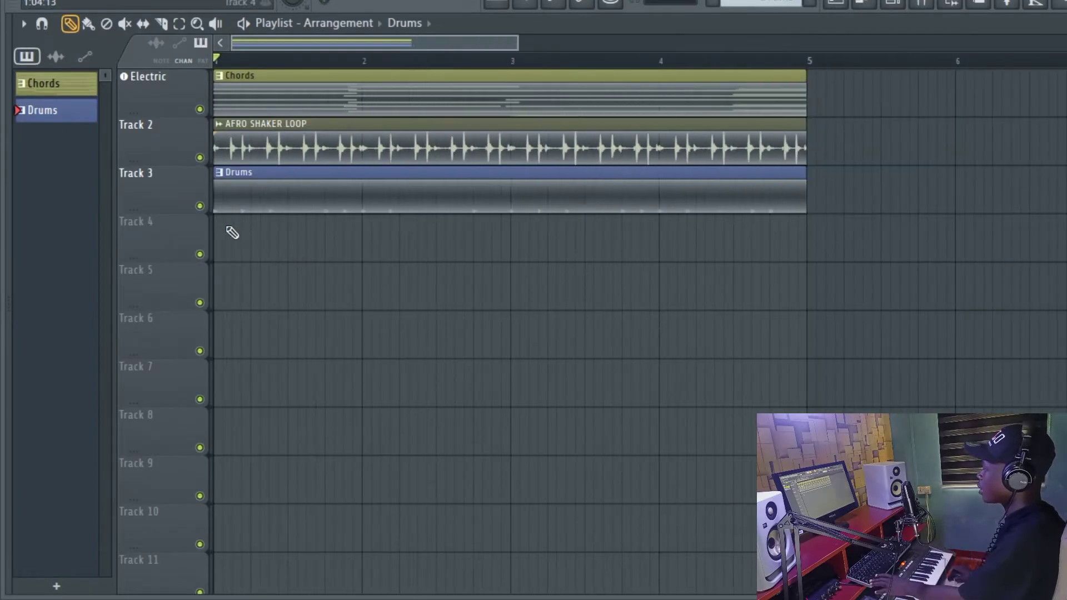
scroll(227, 227, "up", 1)
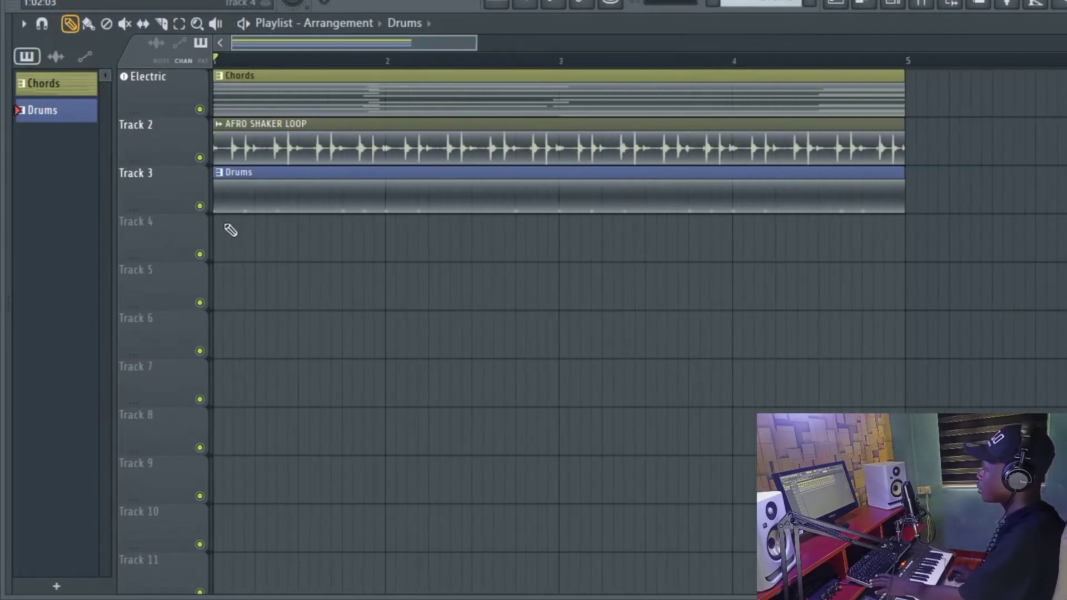
right_click(155, 233)
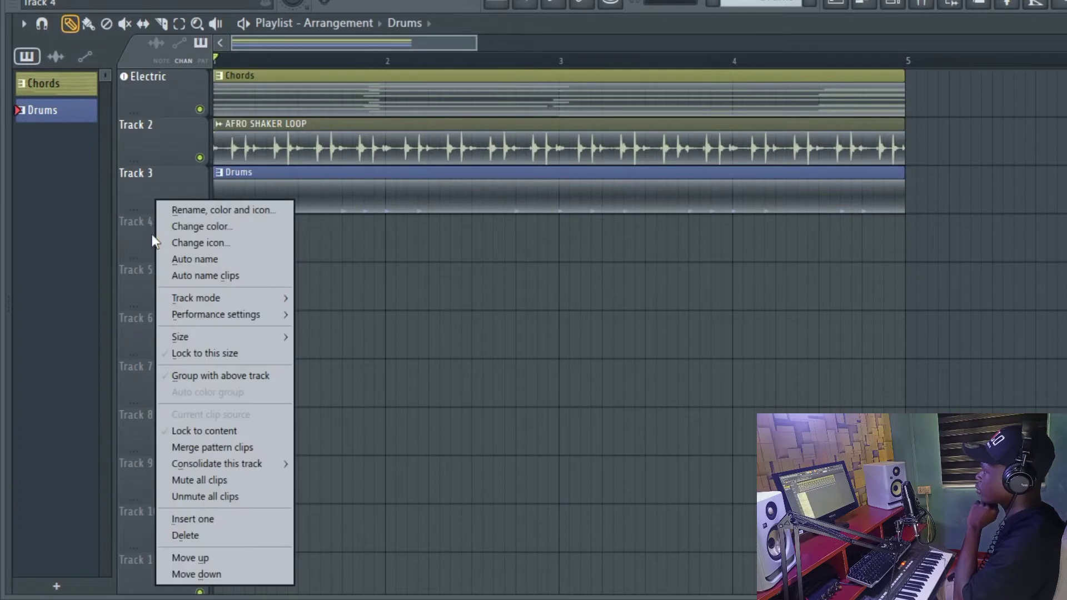
mouse_move(202, 333)
mouse_move(210, 302)
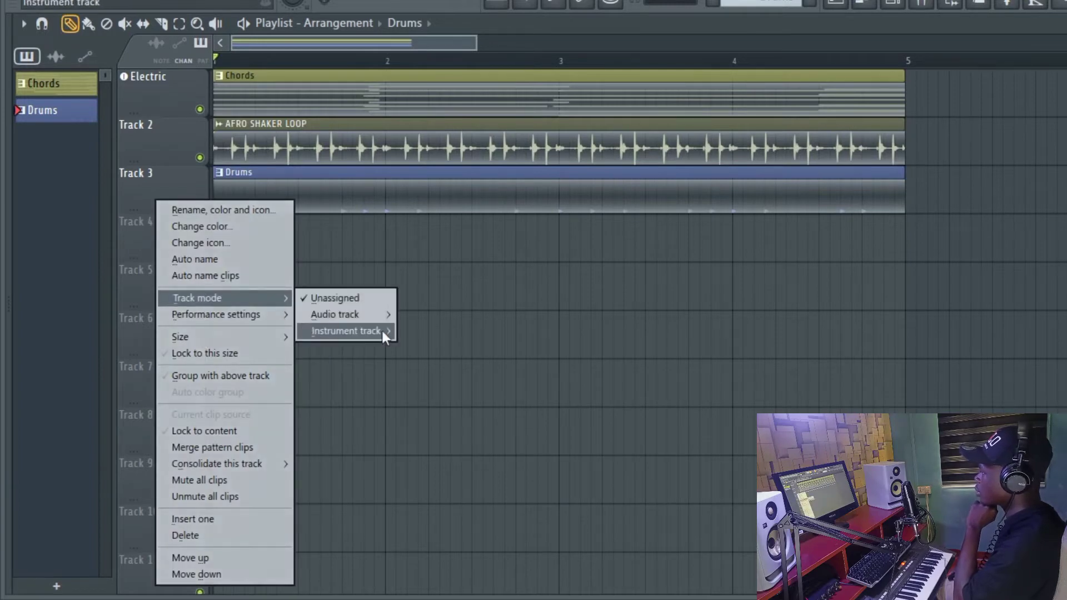
mouse_move(382, 331)
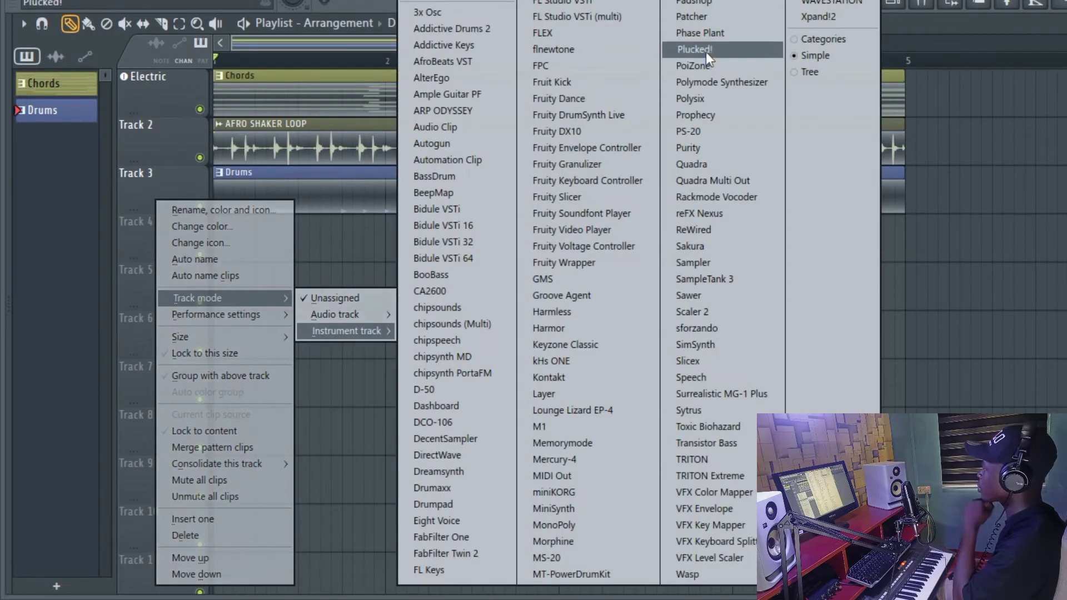
left_click(698, 146)
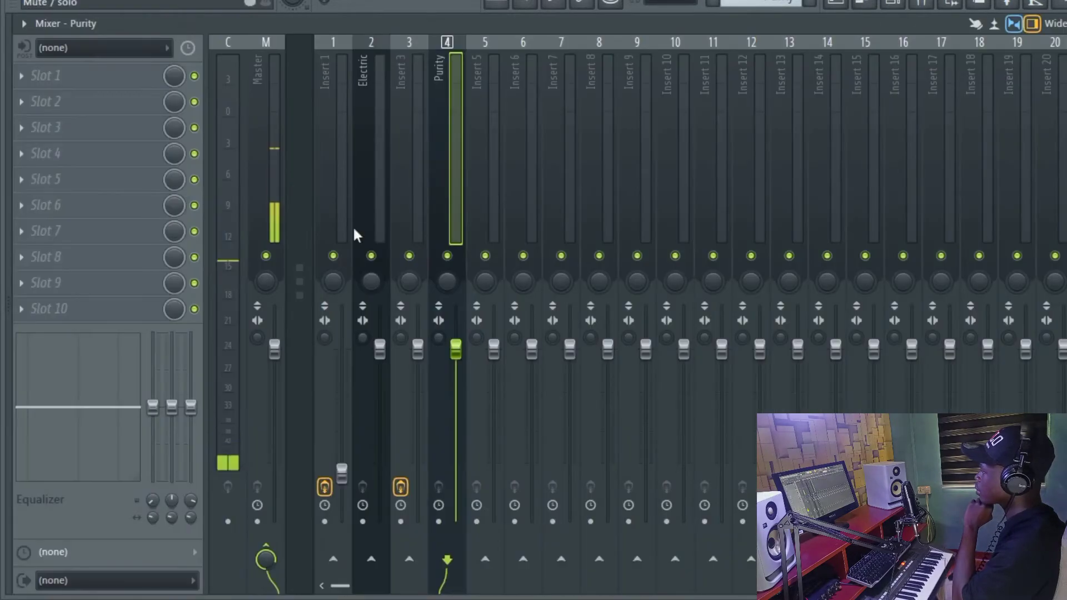
- Load the 12-String Guitar preset from Purity's Guitar & Plucked category and close the plugin window
left_click(891, 5)
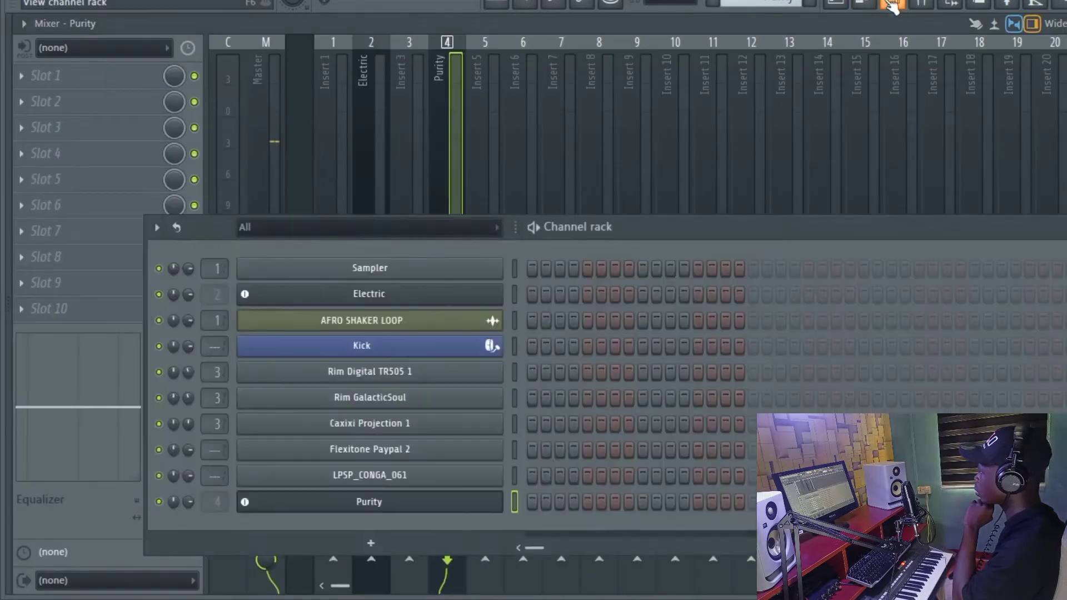
left_click(393, 500)
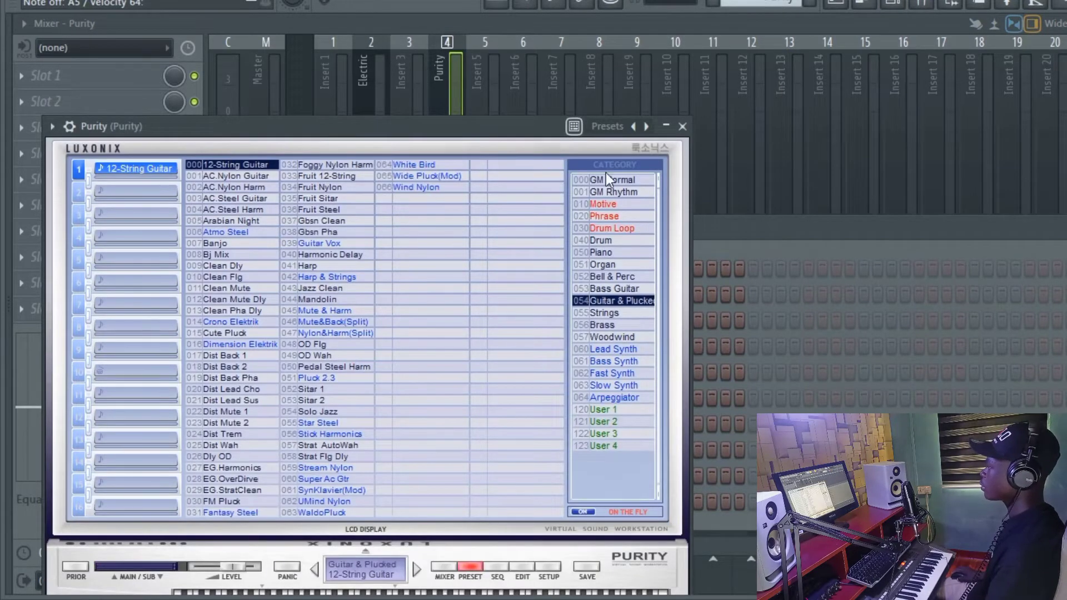
left_click(682, 127)
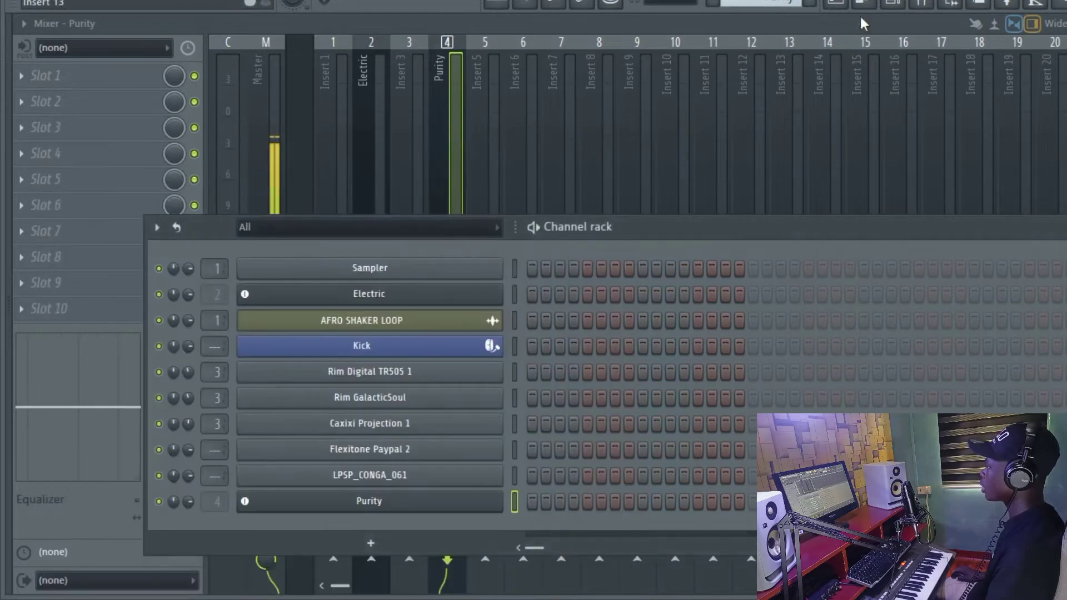
- Extend the Purity clip to bar 5 in the Playlist and record a guitar melody into it over the arrangement
left_click(835, 4)
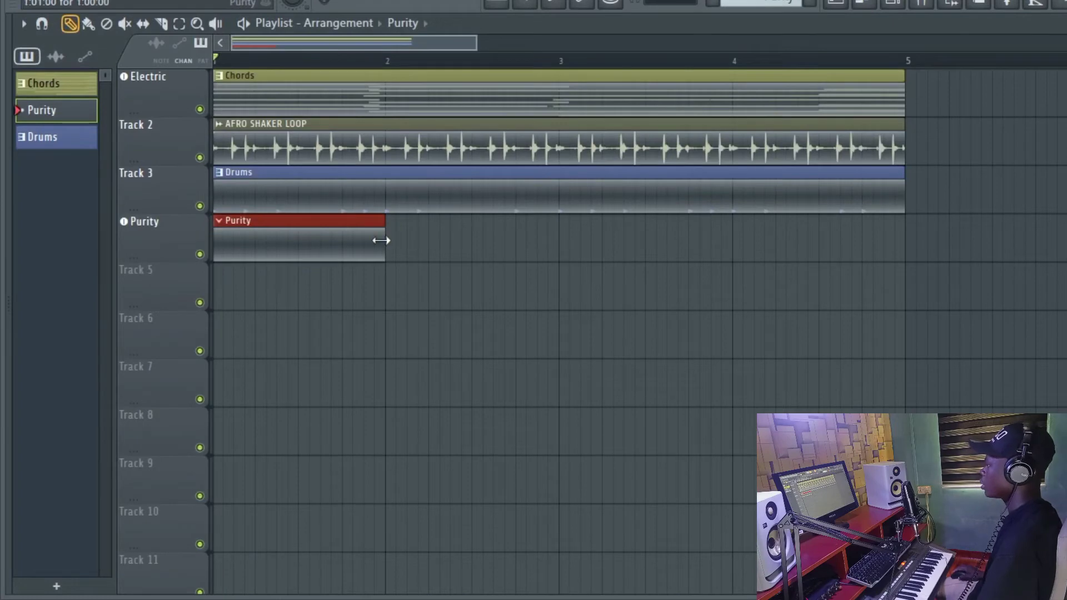
left_click_drag(381, 240, 923, 267)
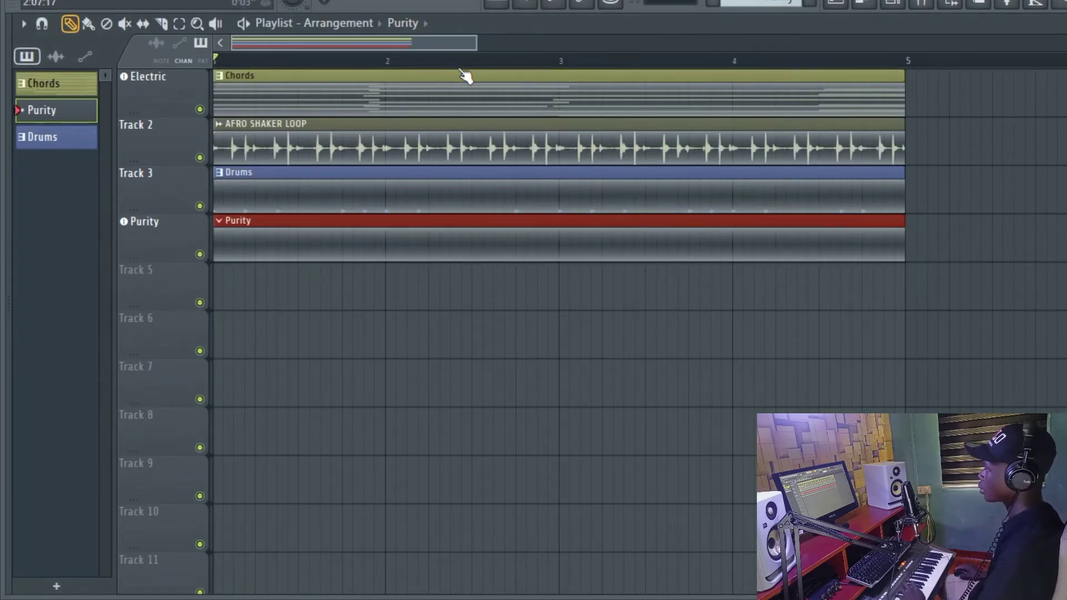
key("space")
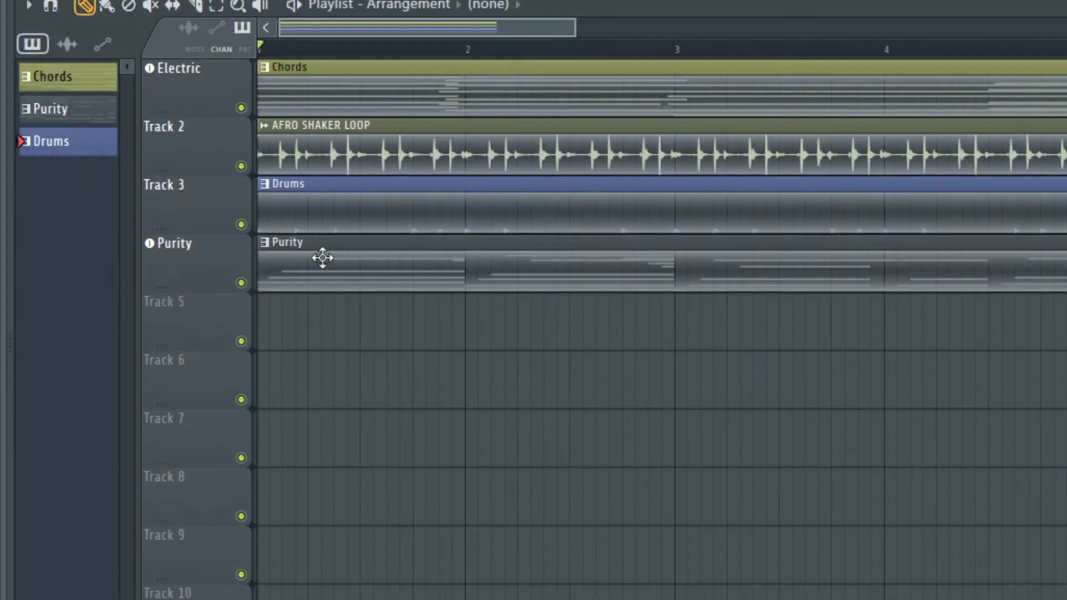
- Turn Playlist Track 5 into an instrument track with a second Purity instance
right_click(193, 334)
mouse_move(251, 340)
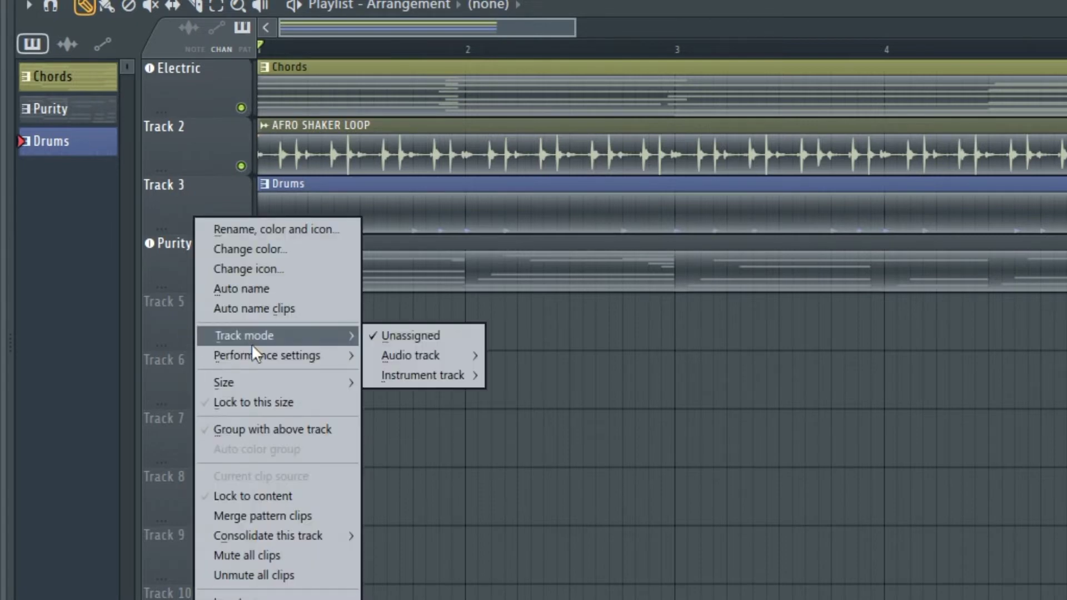
mouse_move(393, 374)
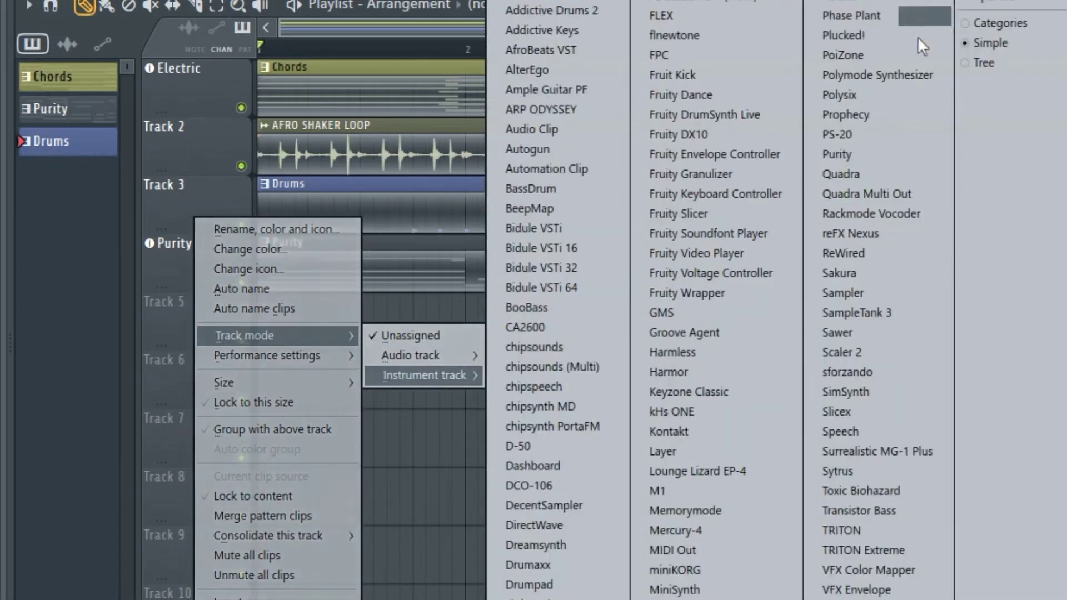
left_click(849, 154)
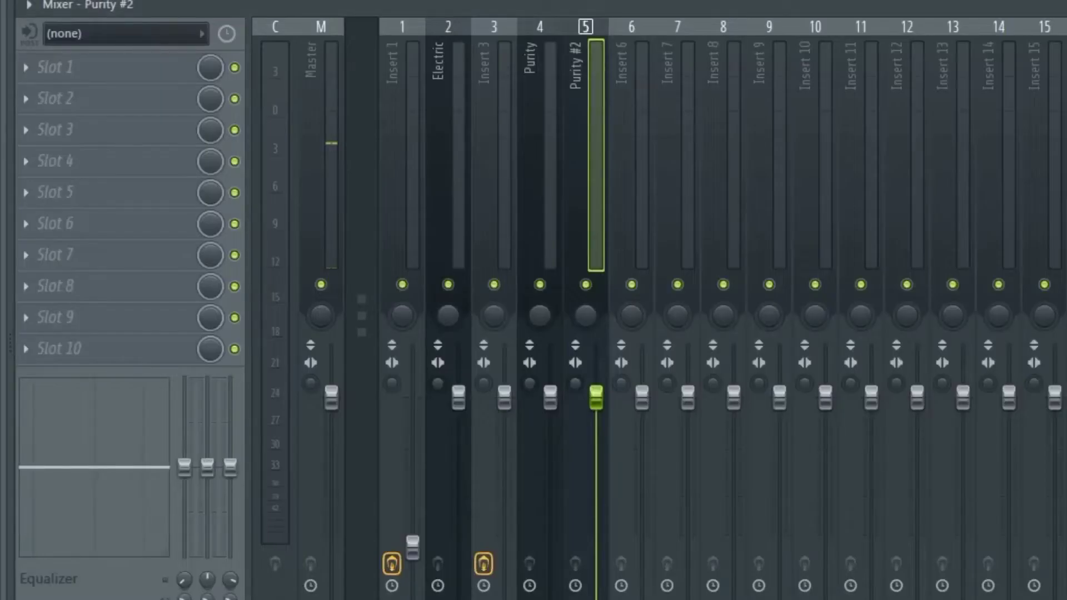
- In Purity #2, set the Piano and FM EP layer levels to -oo and lower the Pad layer's level
key("F6")
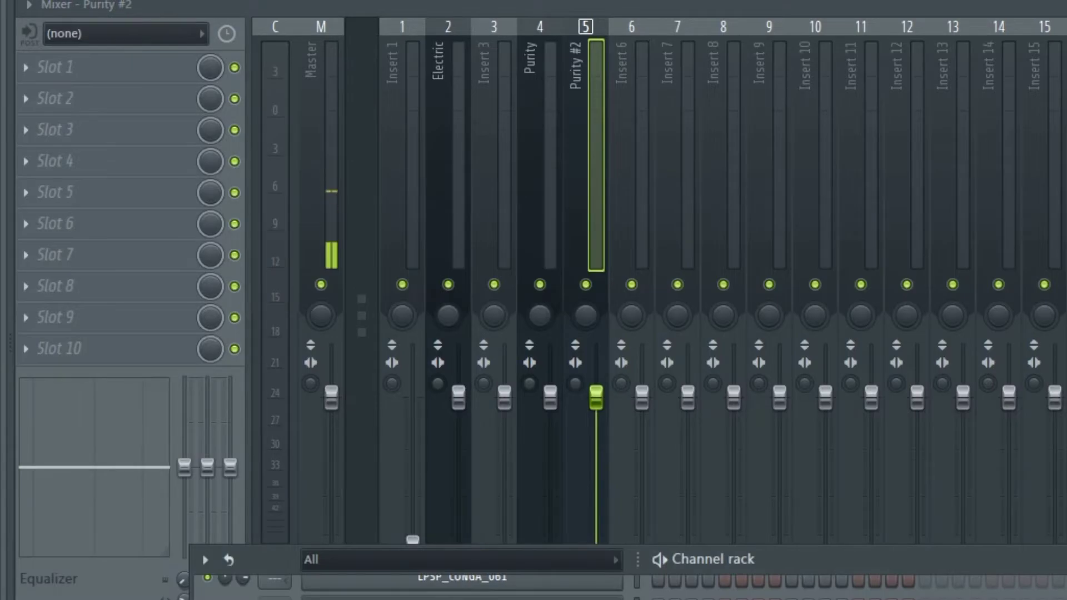
left_click(492, 592)
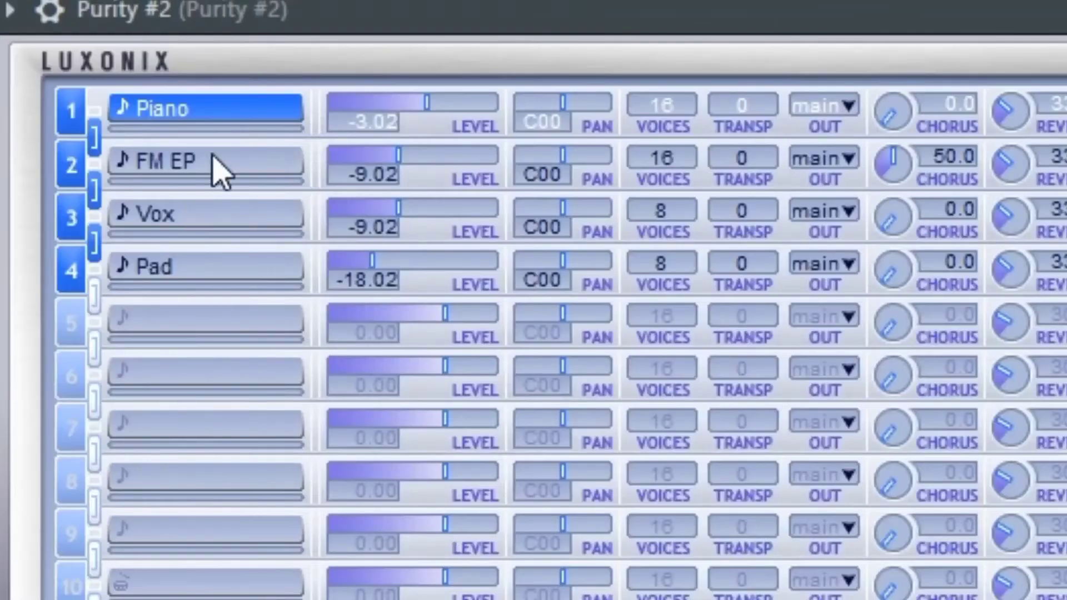
left_click_drag(388, 111, 161, 119)
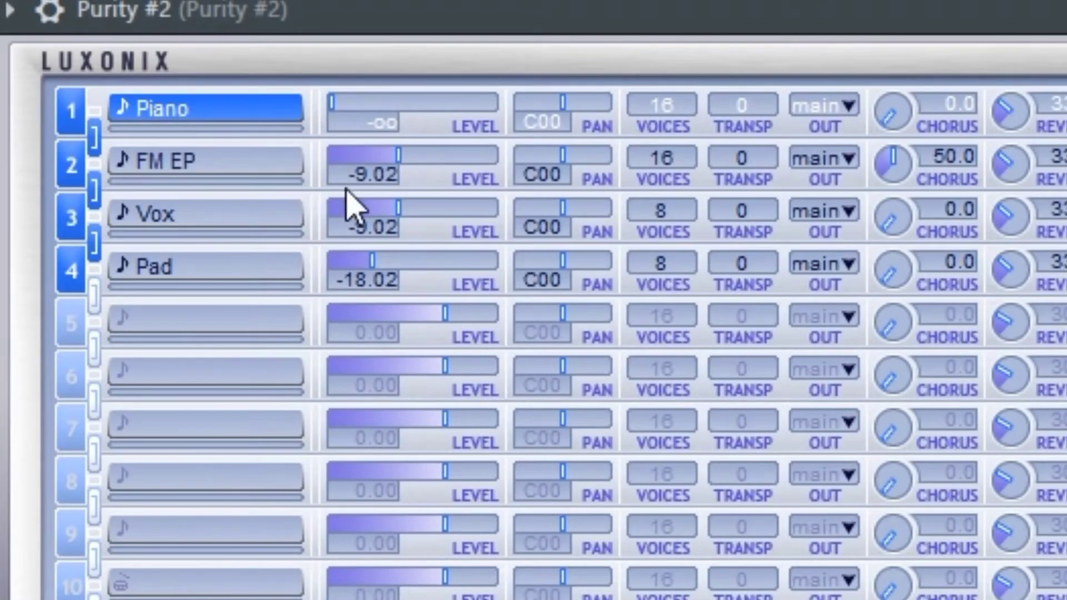
left_click_drag(420, 159, 287, 187)
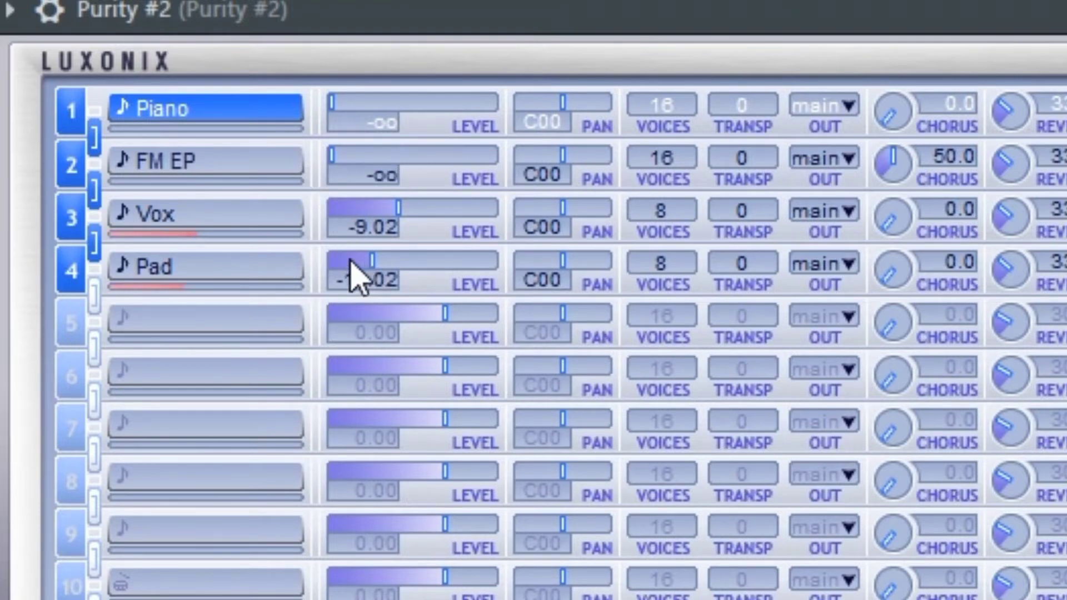
left_click_drag(353, 272, 326, 351)
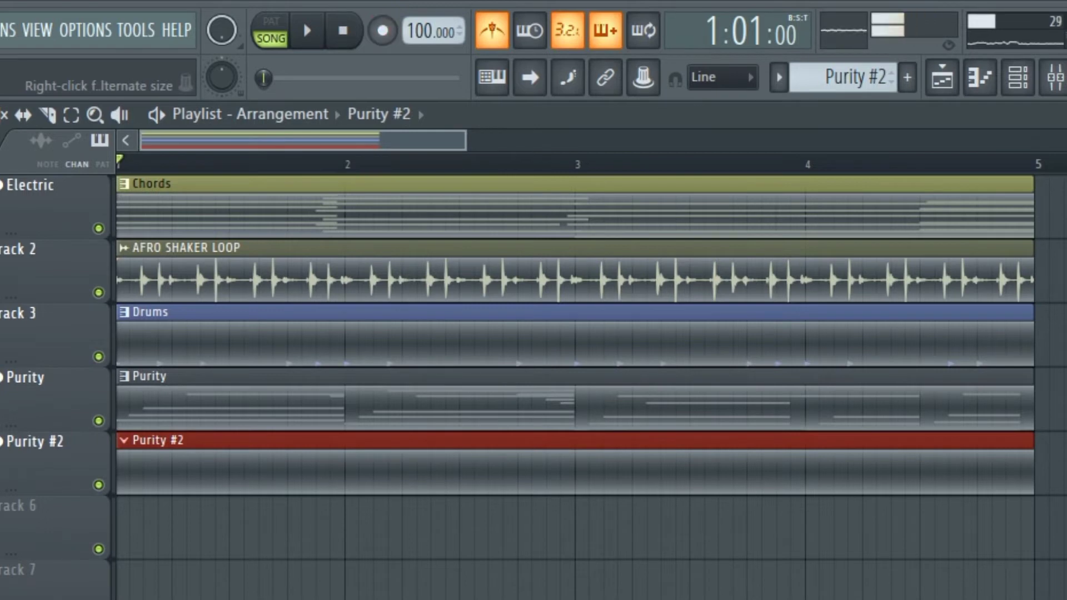
- Record a sustained four-note line into the Purity #2 clip and play it back with the arrangement
left_click(303, 21)
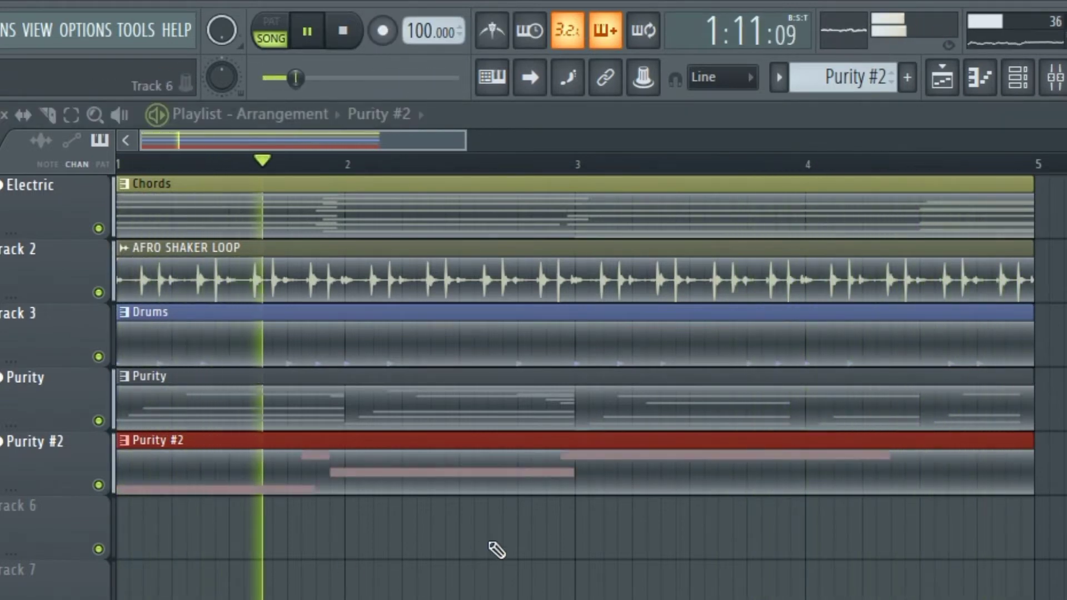
key("space")
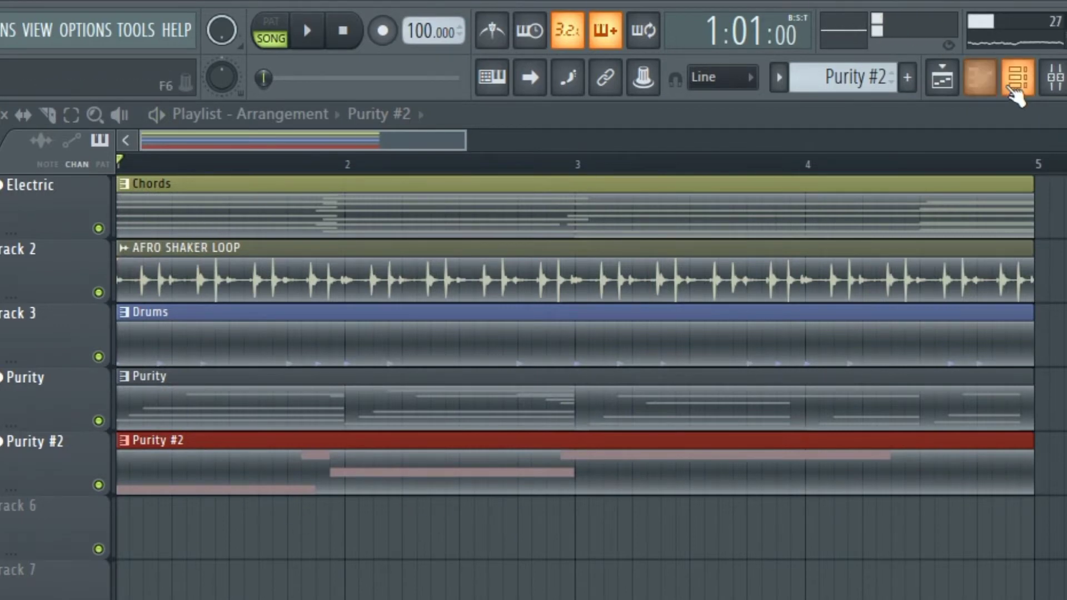
- Turn Playlist Track 6 into an instrument track with a third Purity instance
right_click(45, 542)
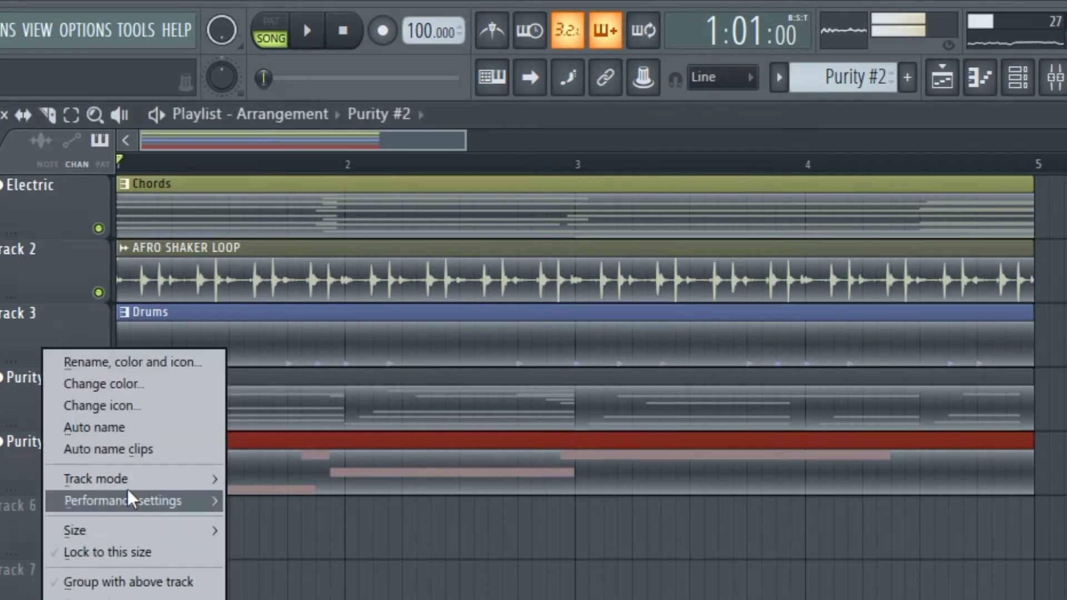
mouse_move(198, 483)
mouse_move(342, 525)
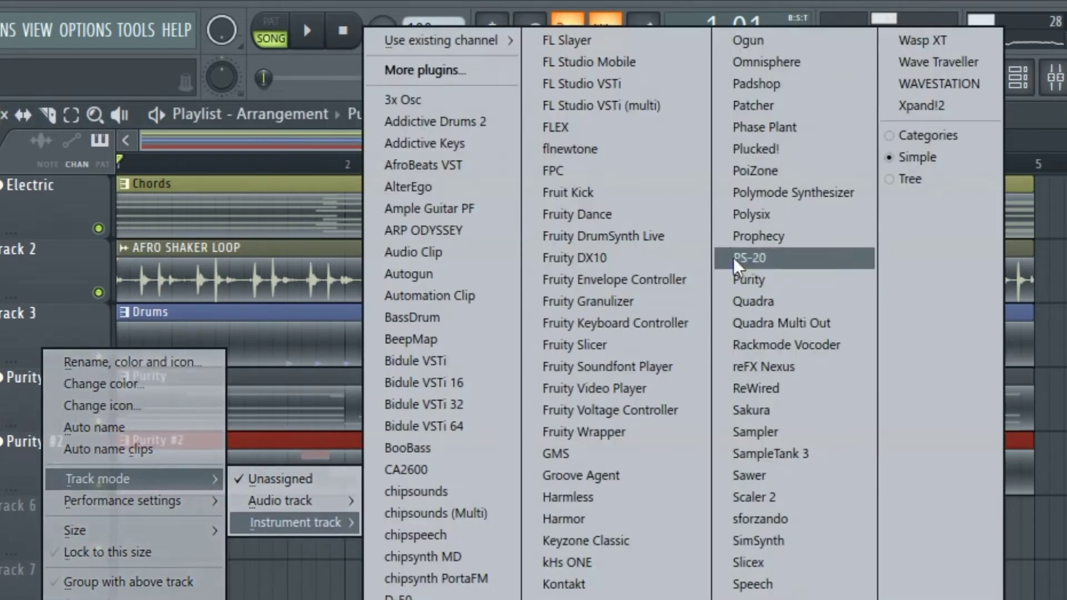
left_click(753, 282)
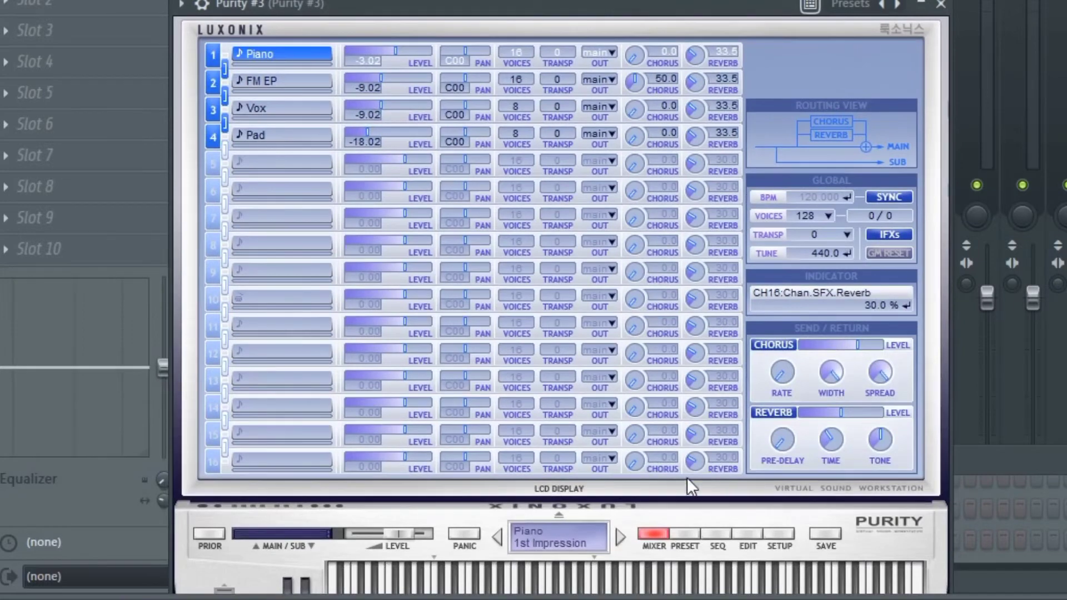
- Load a bass preset from the Bass Guitar category into Purity #3
left_click(685, 532)
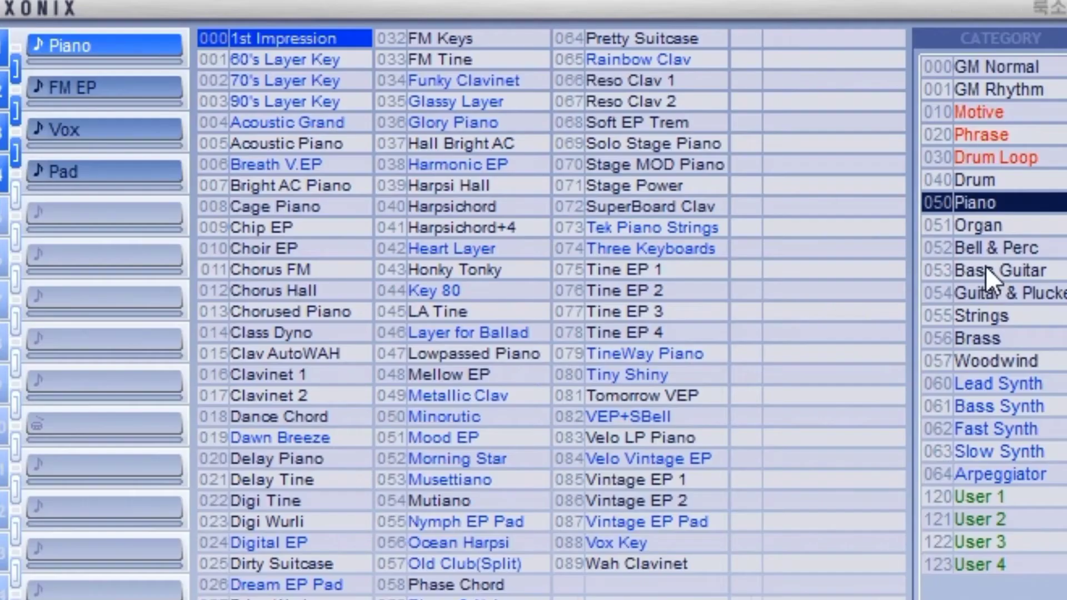
left_click(984, 267)
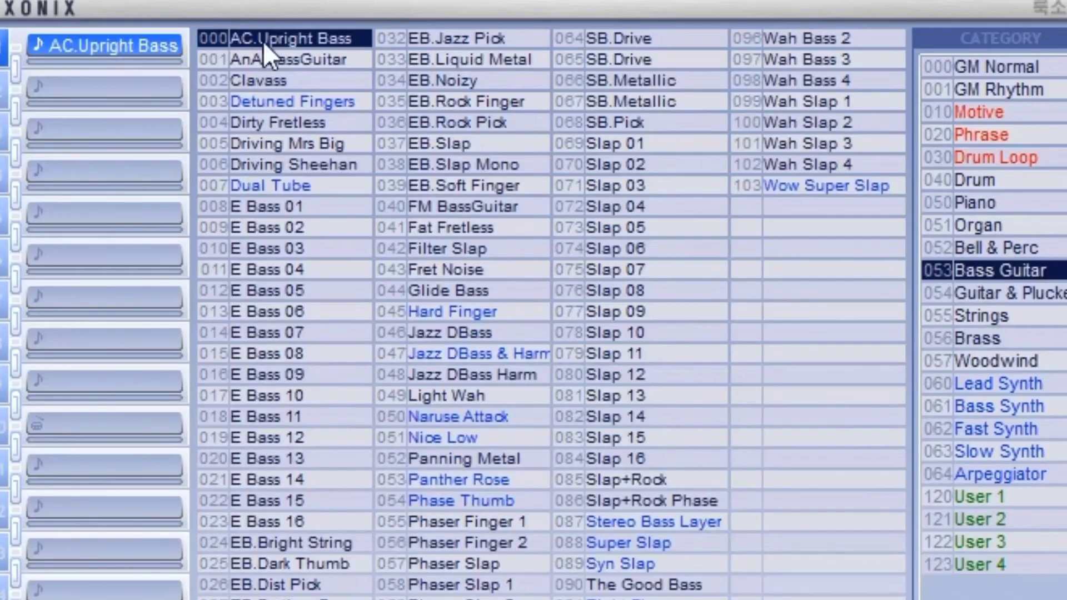
left_click(293, 60)
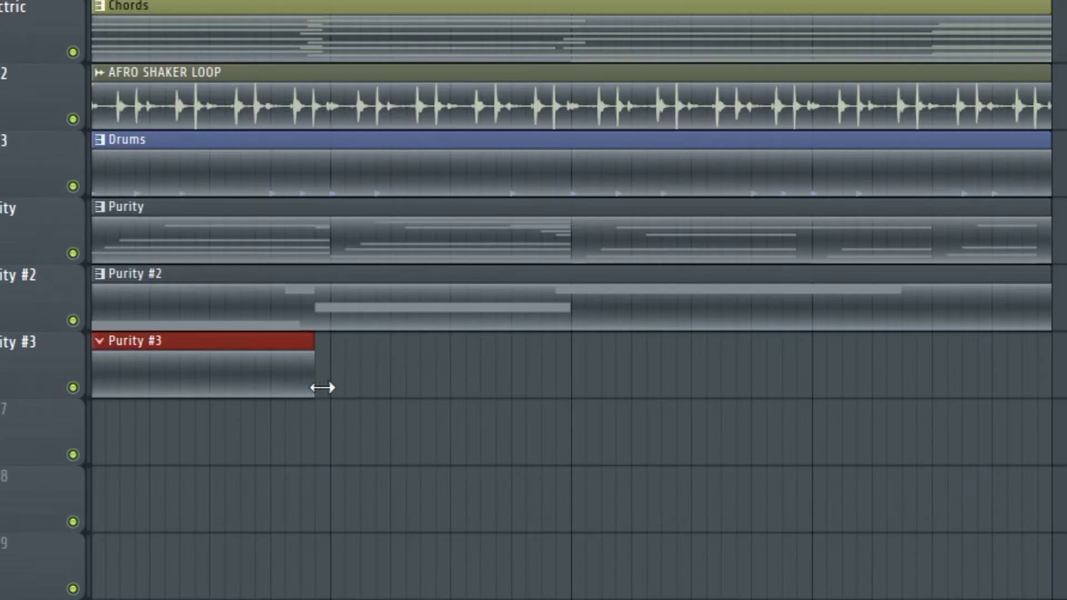
- Extend the Purity #3 clip to bar 5 in the Playlist and record a bass line into it over the arrangement
left_click_drag(322, 388, 1049, 423)
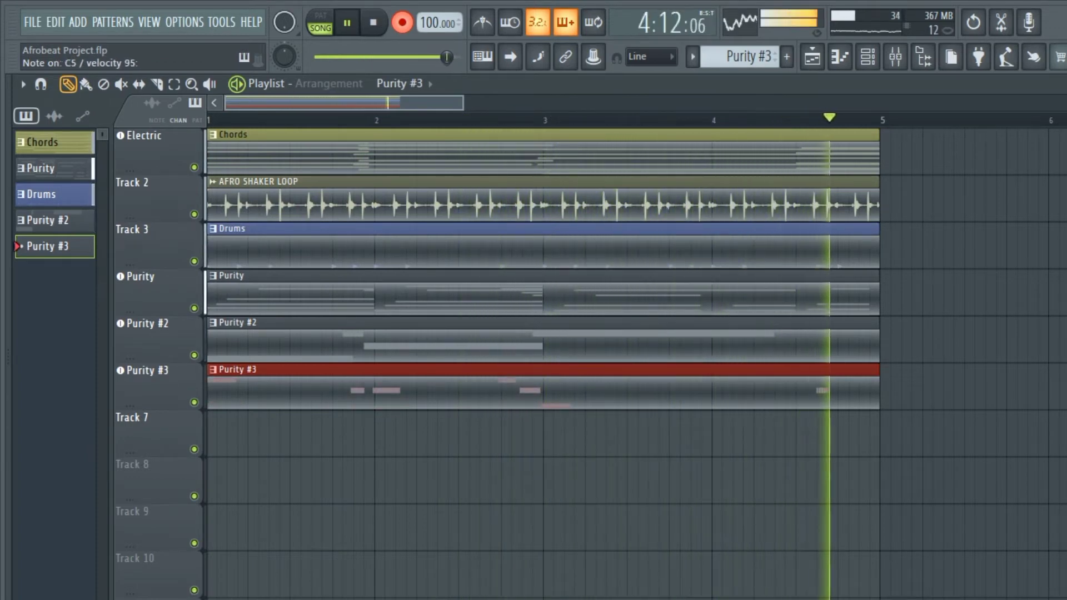
key("space")
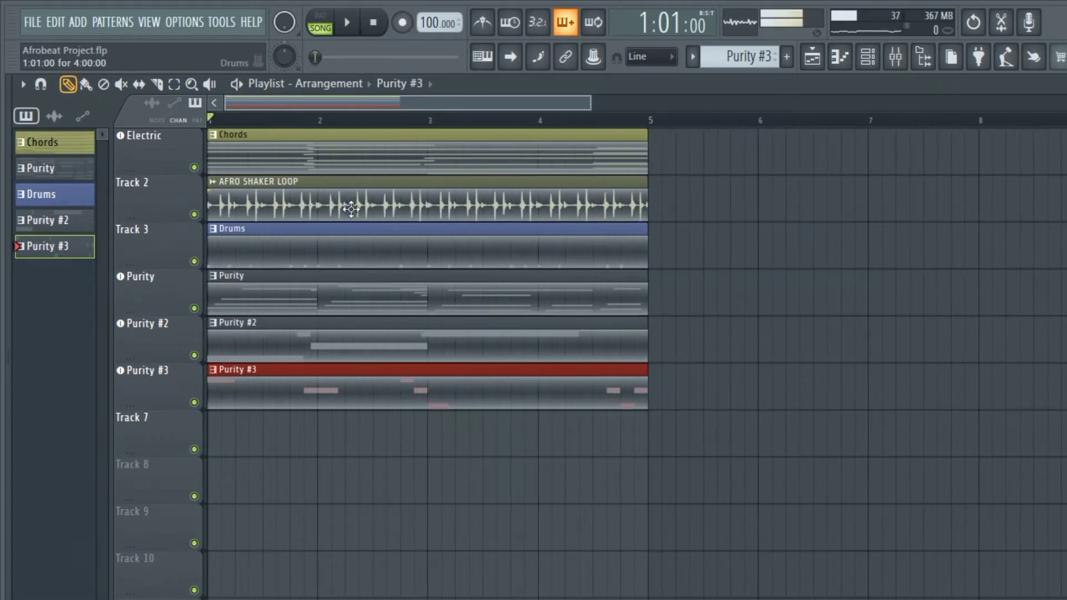
- Select the four-bar clips on all six tracks and duplicate them end to end until the arrangement reaches bar 57
scroll(336, 218, "up", 3)
left_click_drag(375, 108, 287, 107)
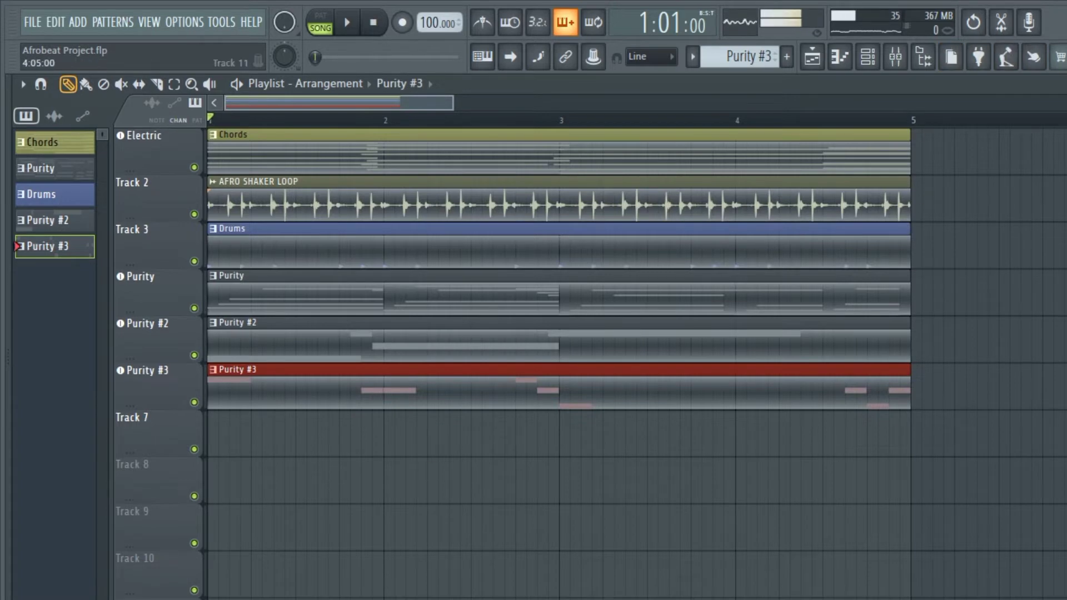
scroll(506, 354, "down", 2)
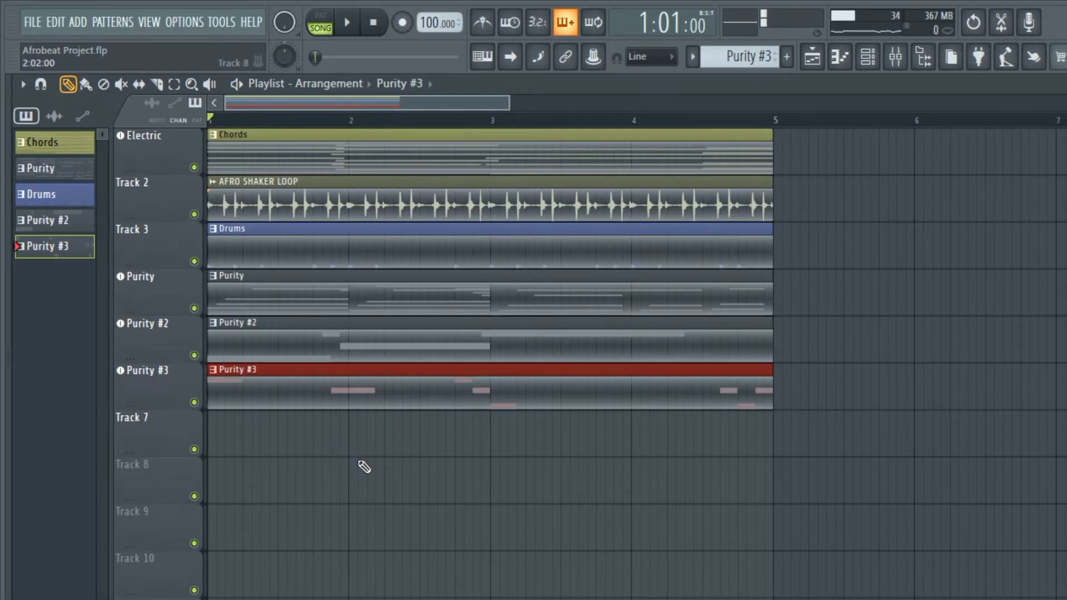
left_click_drag(367, 502, 369, 146)
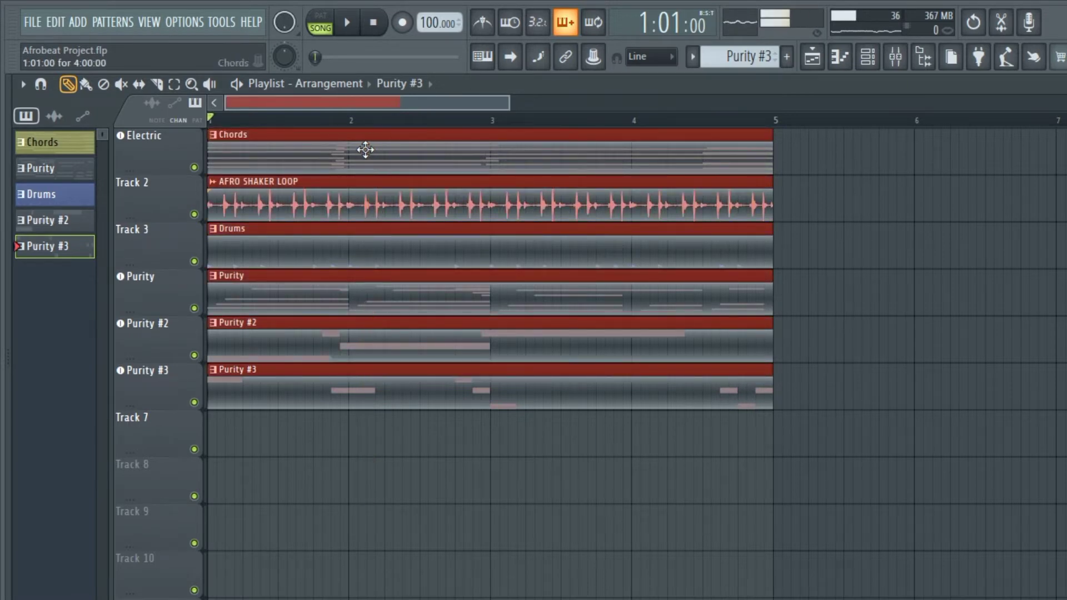
key("ctrl+b")
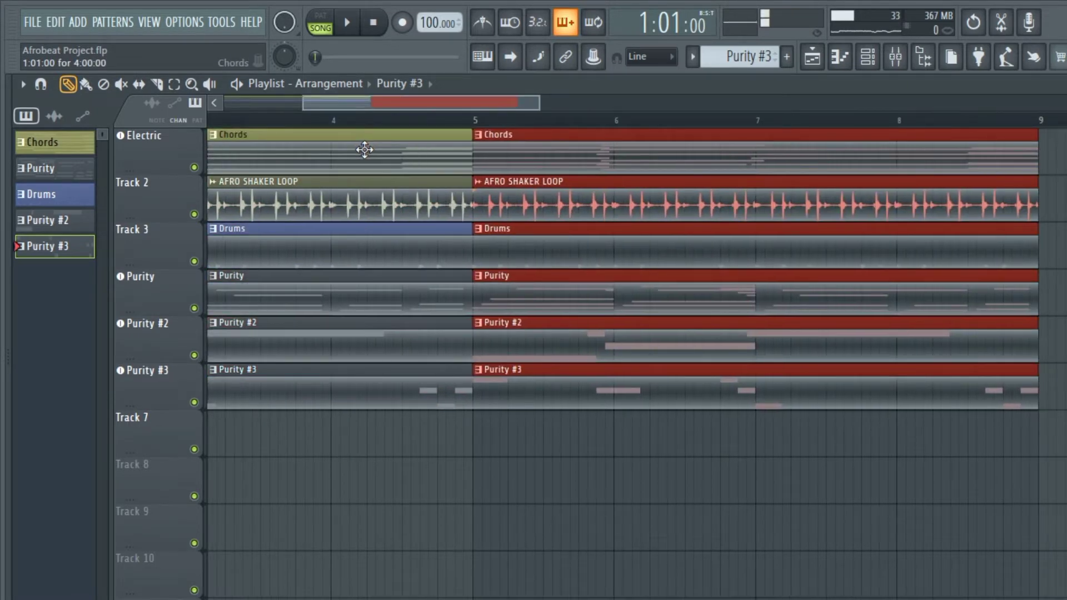
key("ctrl+b")
scroll(461, 243, "down", 3)
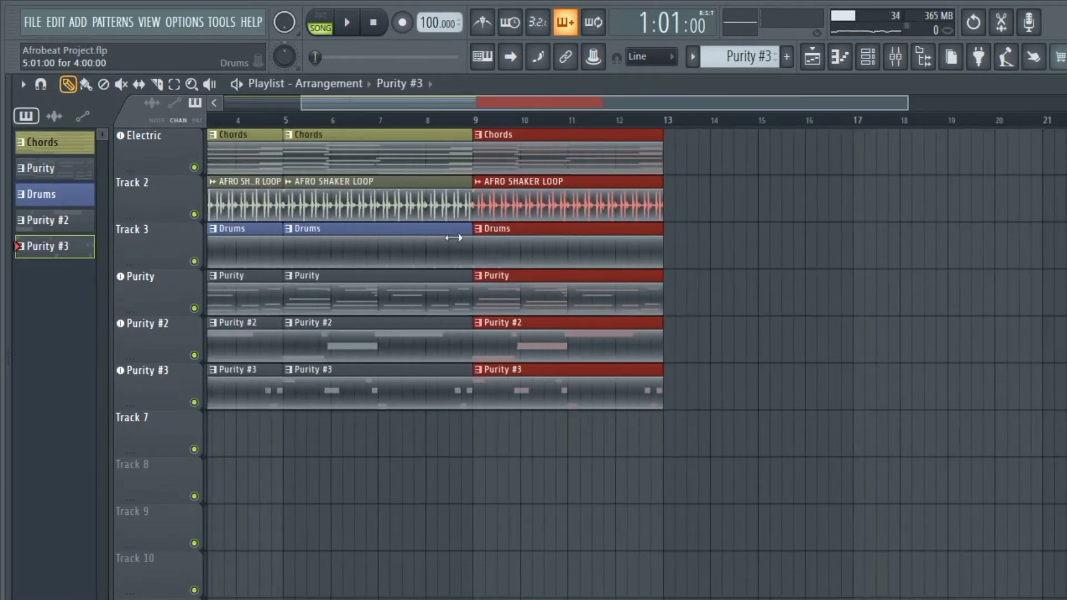
key("ctrl+b")
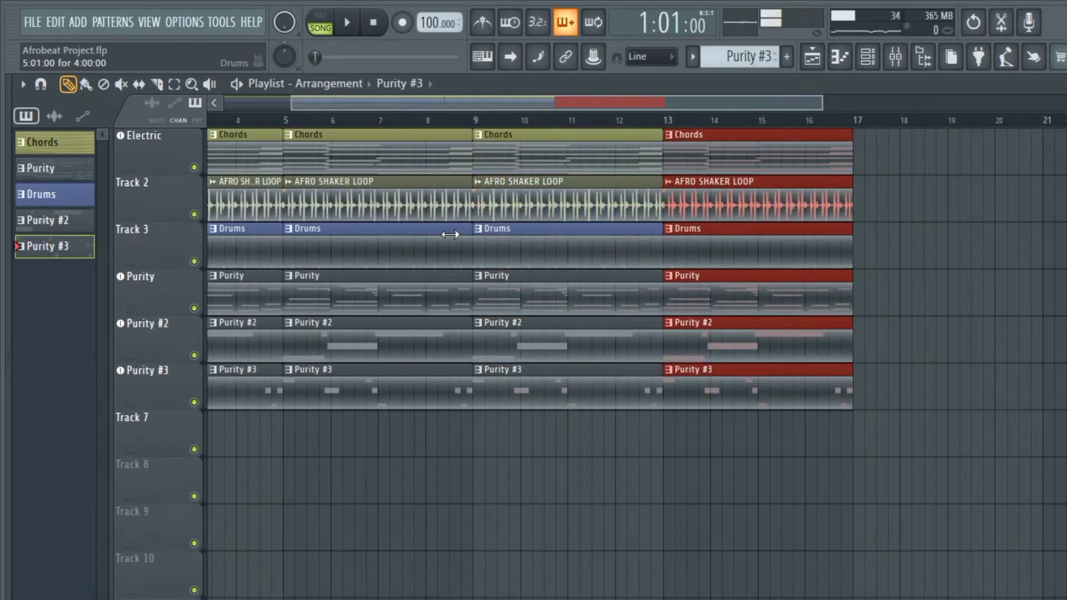
key("ctrl+b")
key("ctrl+b")
key("ctrl+b")
key("ctrl+b")
key("ctrl+b")
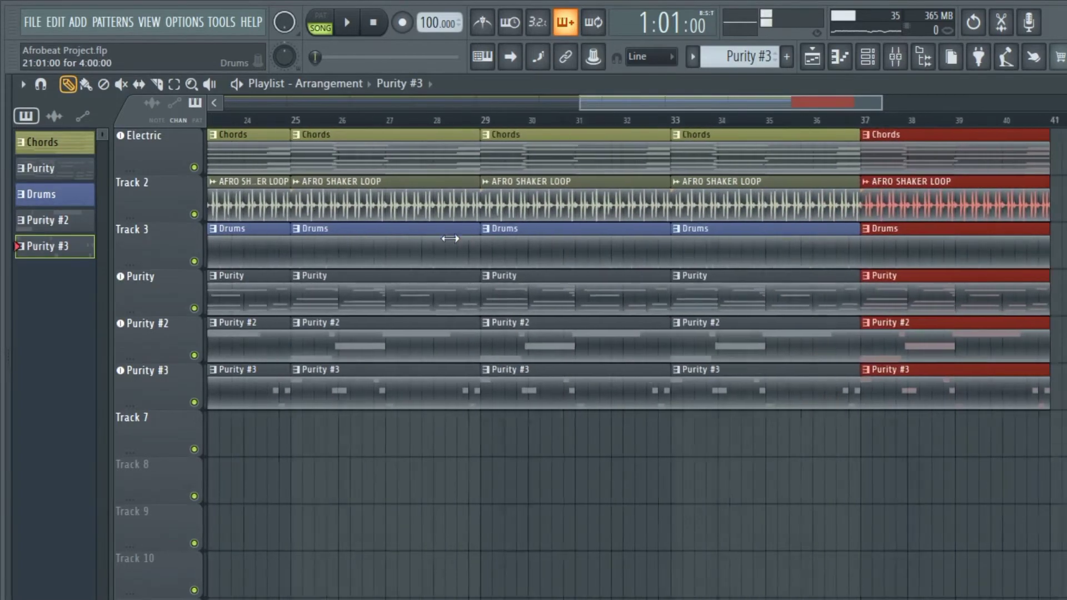
key("ctrl+b")
key("ctrl+b")
key("ctrl+b")
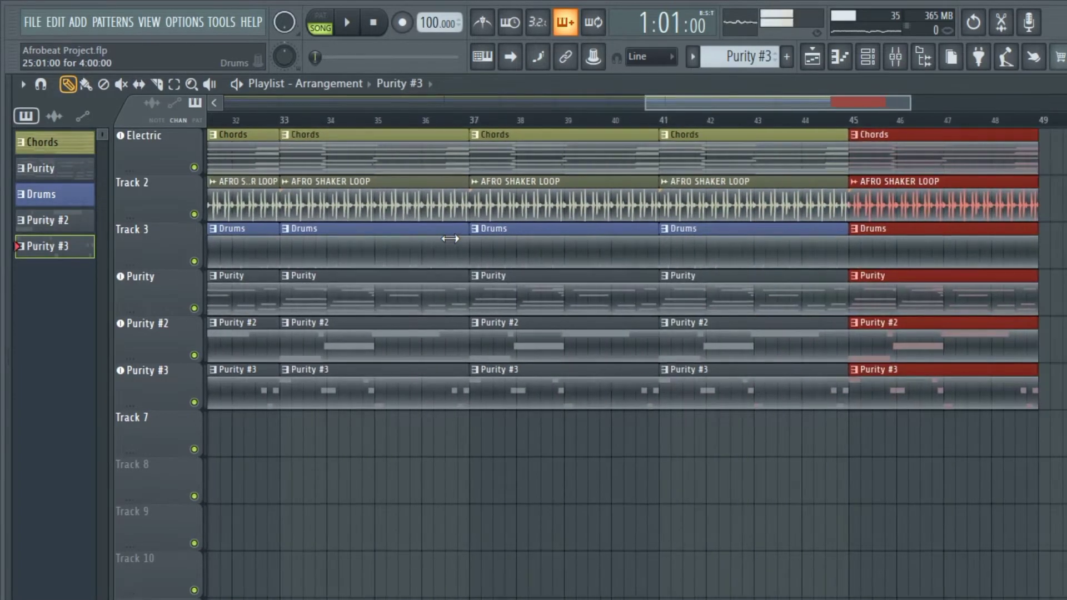
key("ctrl+b")
key("ctrl+b")
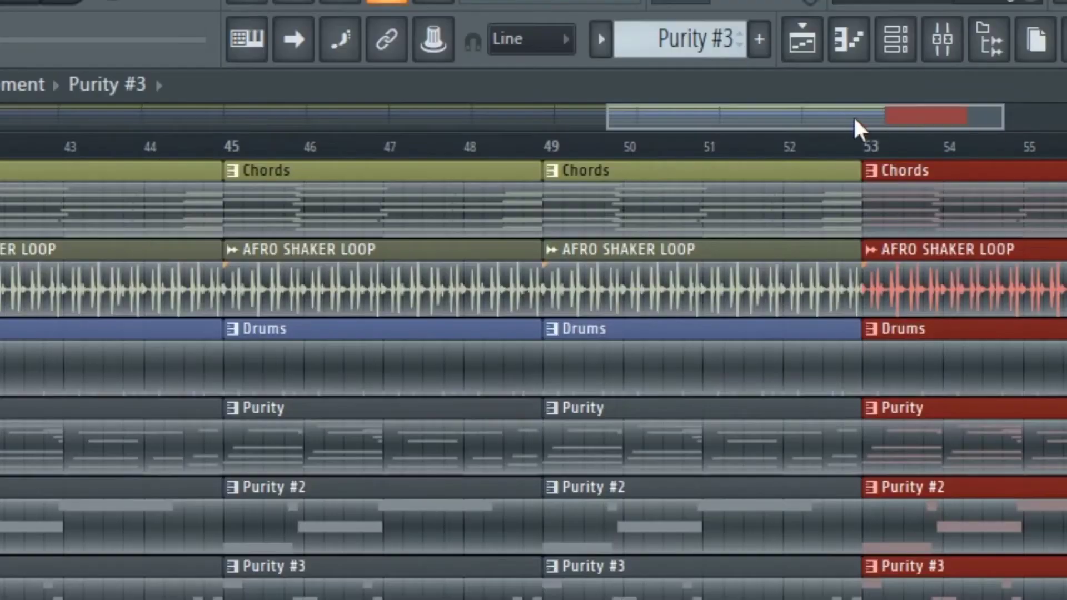
- Add a time marker named Intro at bar 1 of the Playlist
left_click_drag(827, 123, 1, 124)
scroll(46, 260, "down", 3)
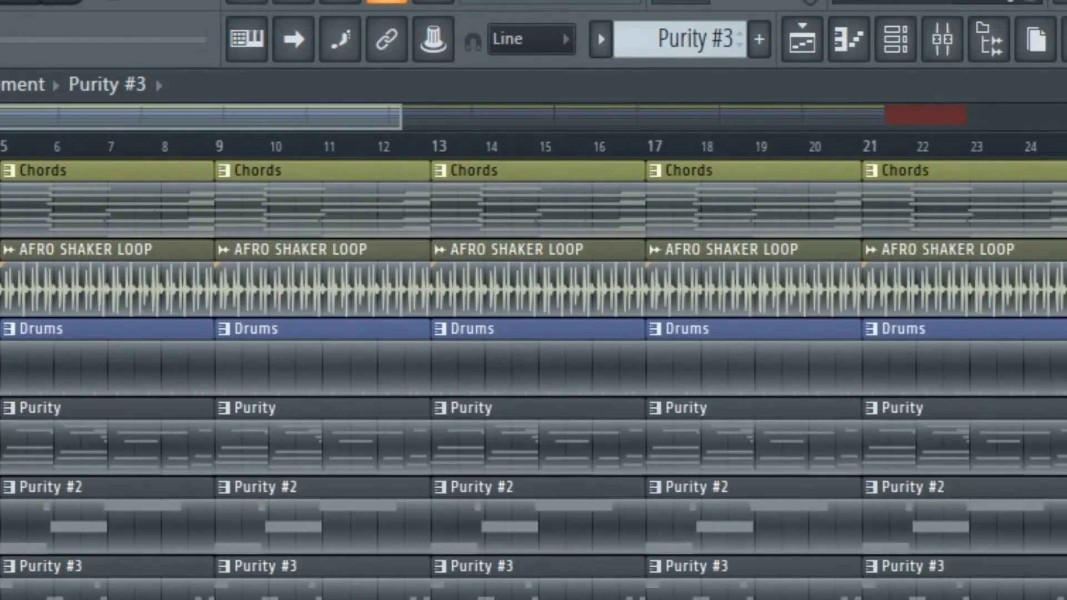
scroll(11, 261, "up", 4)
scroll(11, 261, "down", 5)
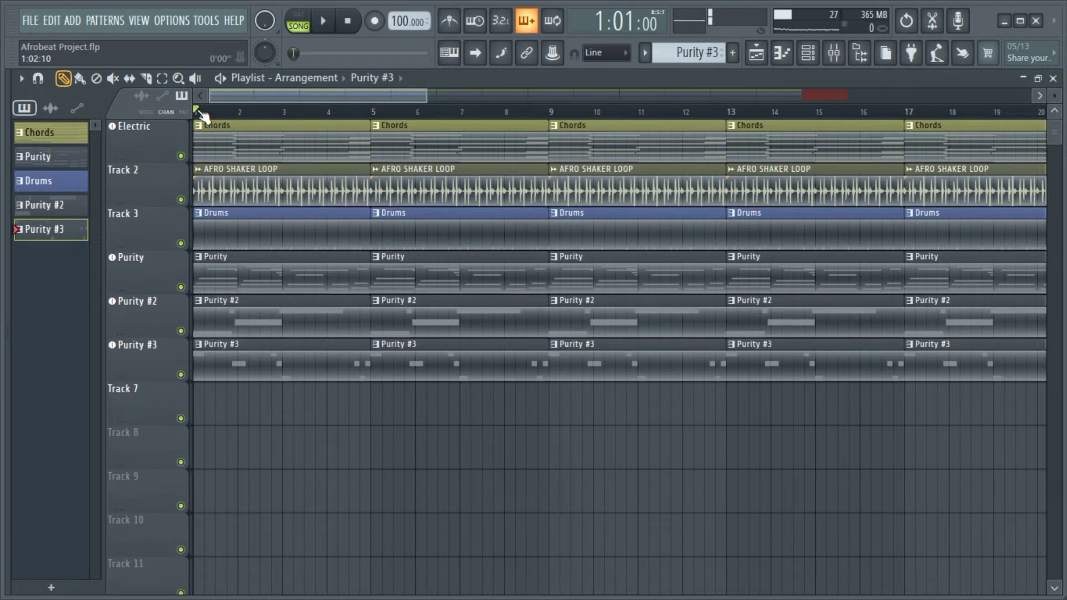
mouse_move(199, 111)
left_mouse_down()
mouse_move(282, 133)
mouse_move(182, 119)
left_mouse_up()
key("alt+t")
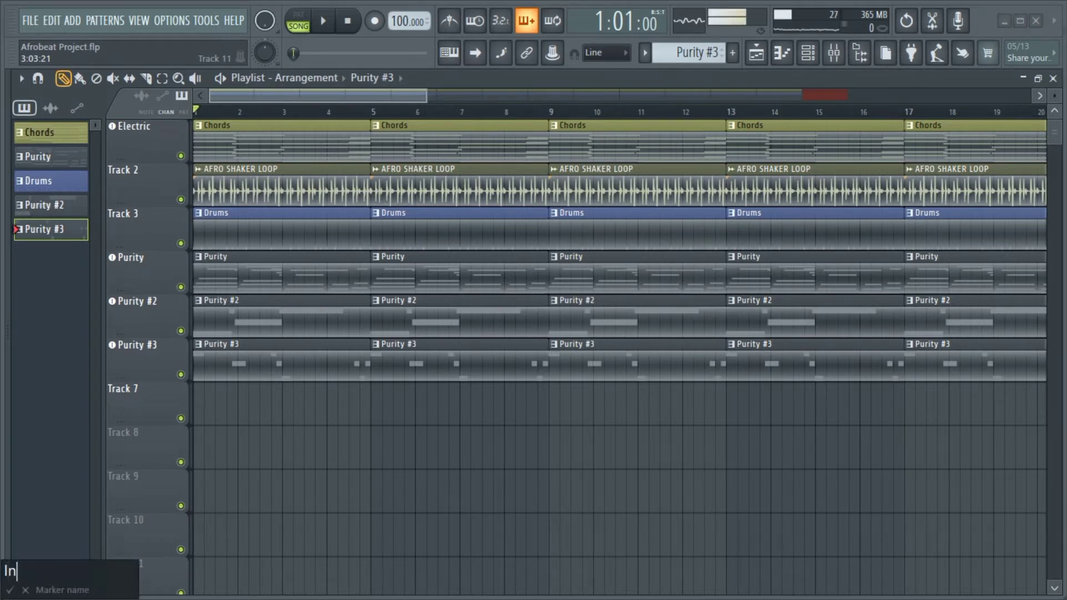
key("Return")
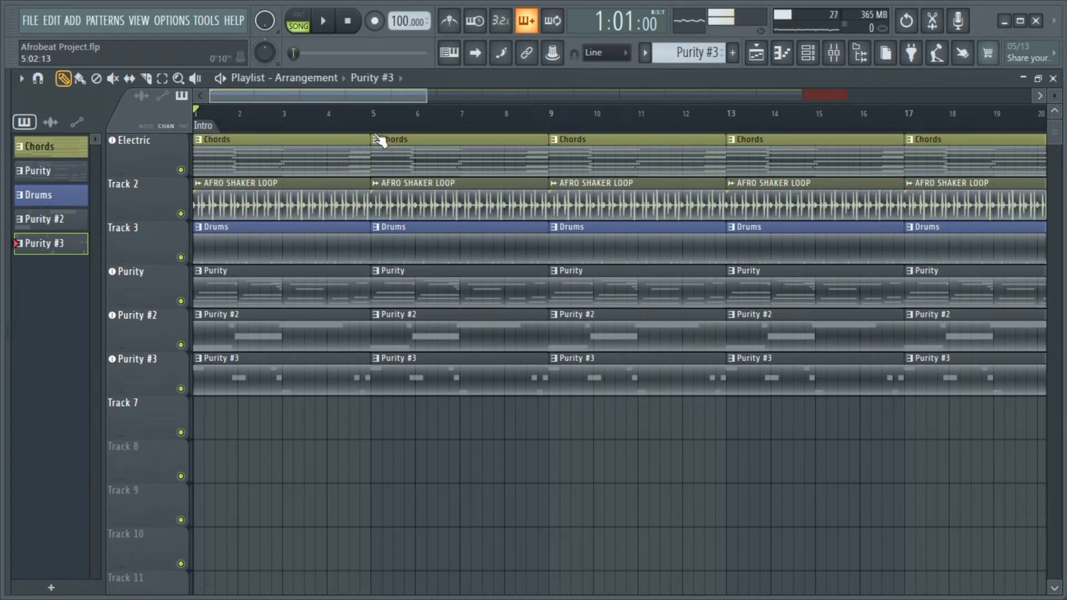
- Add a time marker named VERSE 1 at bar 9 of the Playlist
left_click(552, 136)
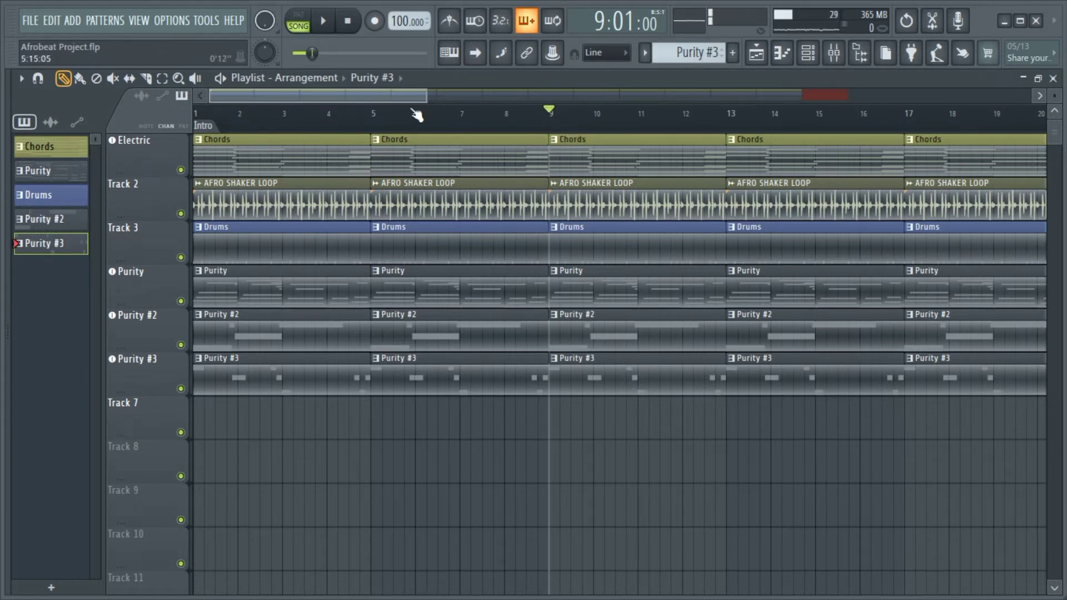
left_click_drag(385, 94, 453, 114)
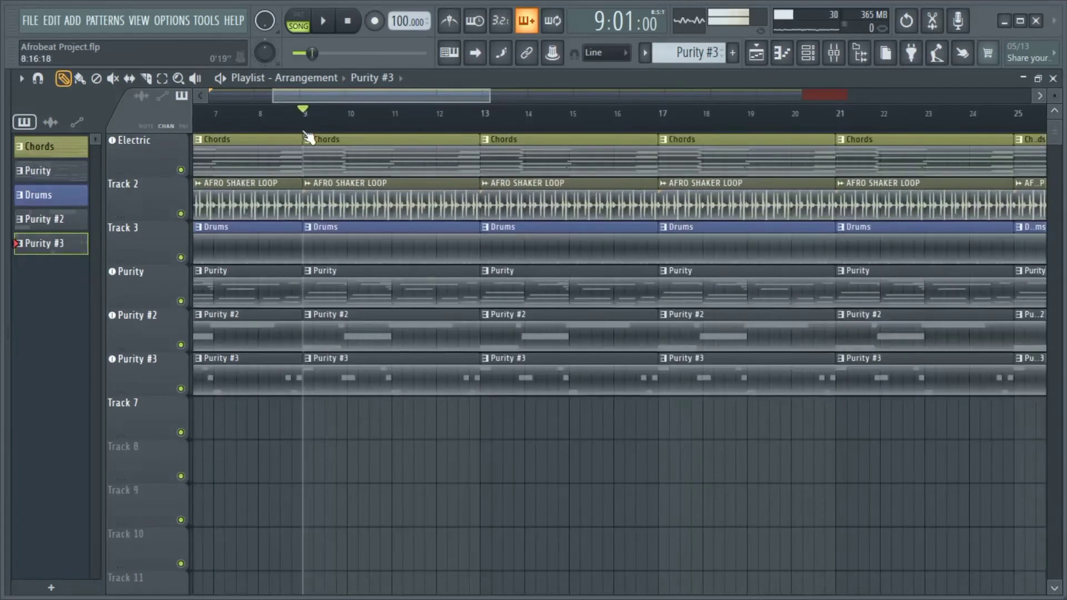
key("alt+t")
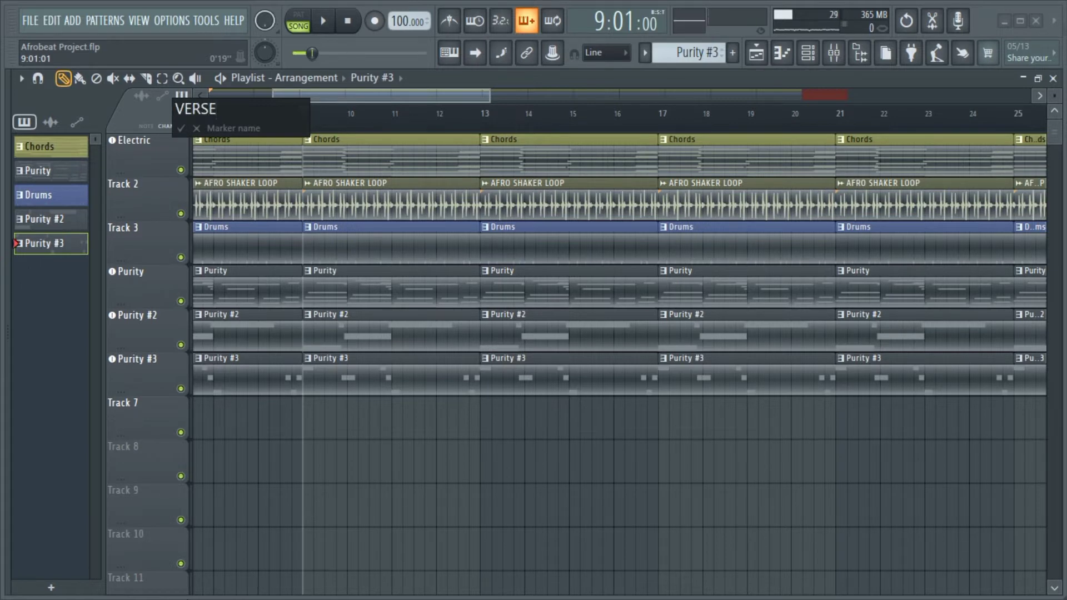
key("Return")
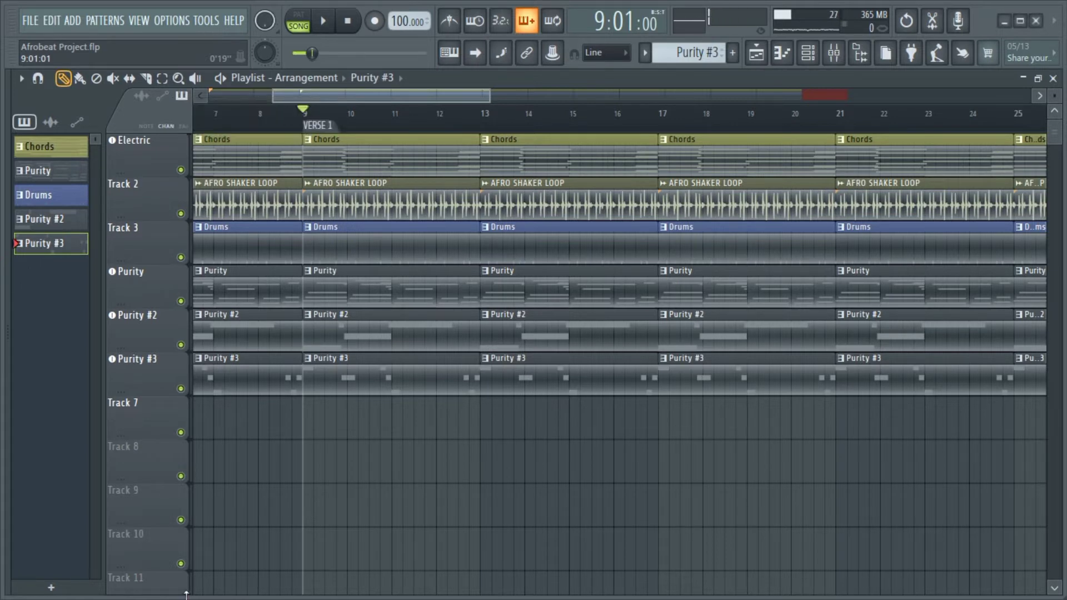
- Add a time marker named CHORUS at bar 25 of the Playlist
scroll(515, 250, "down", 3)
scroll(429, 91, "down", 3)
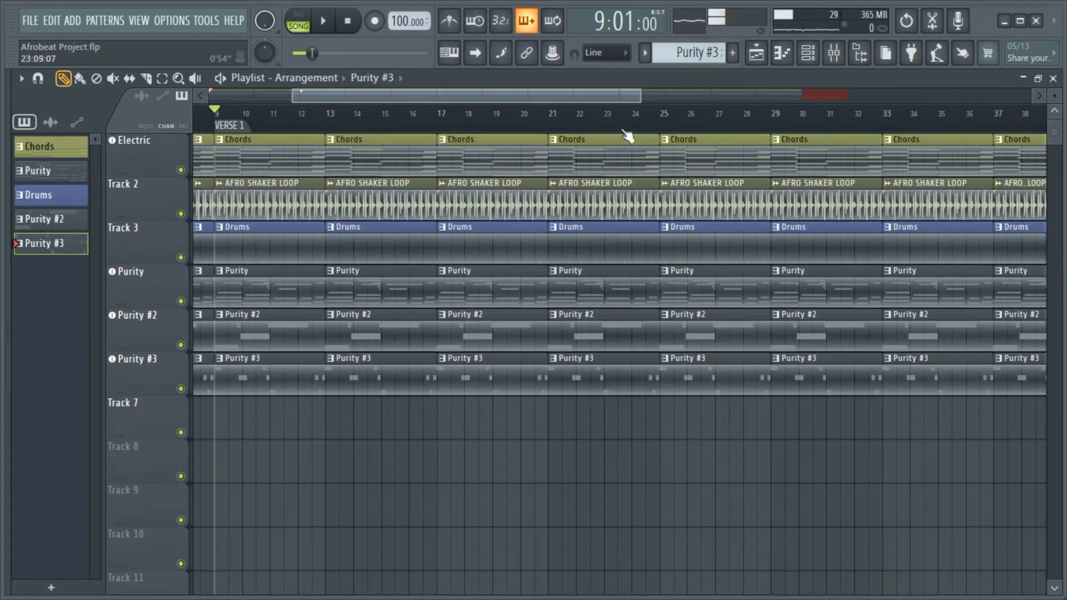
left_click(660, 133)
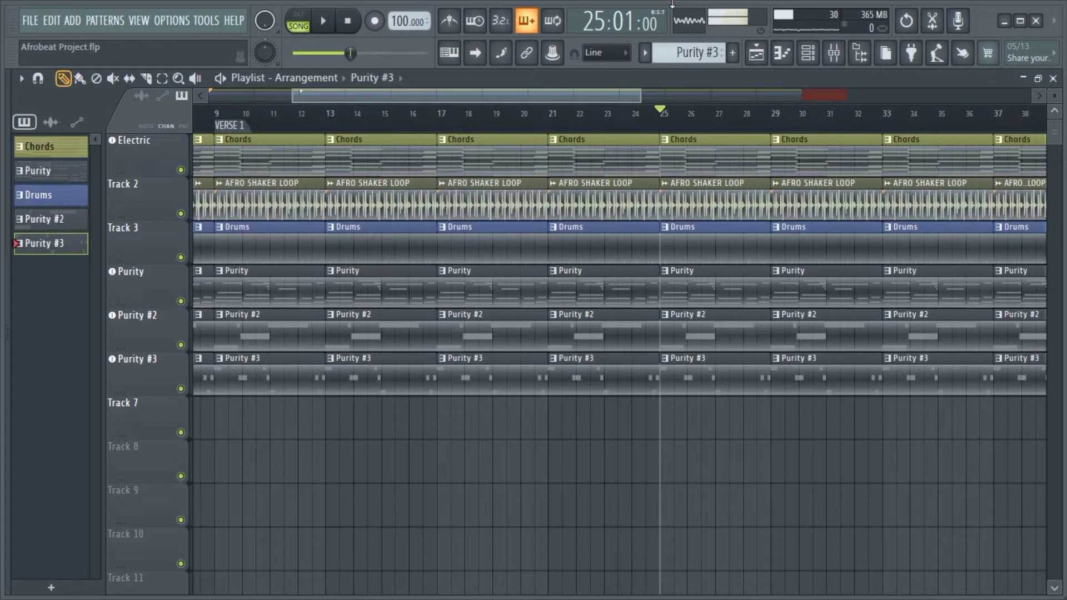
key("alt+t")
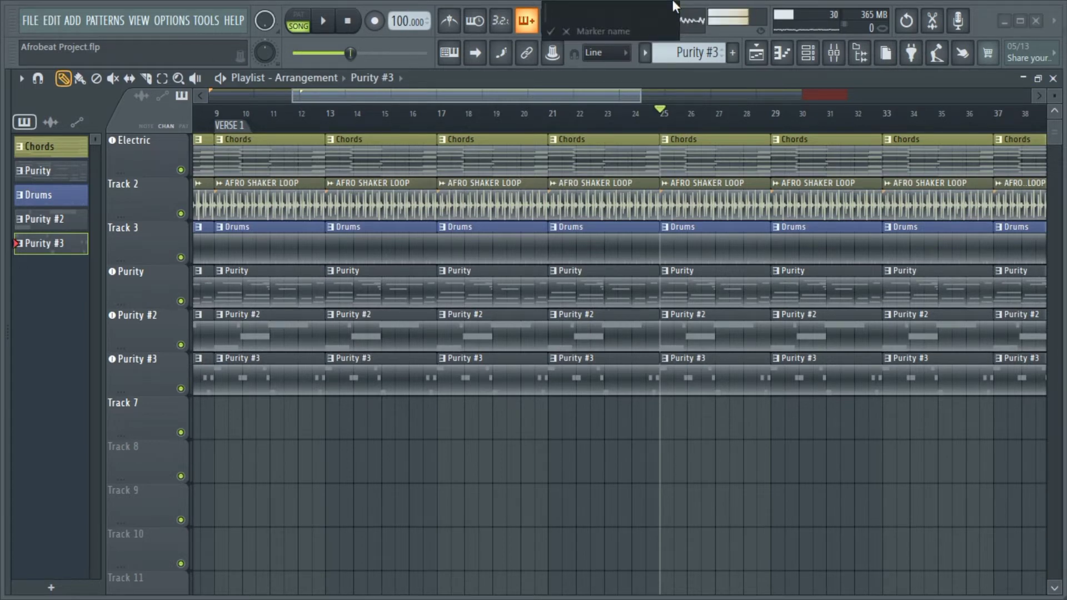
type("CHR")
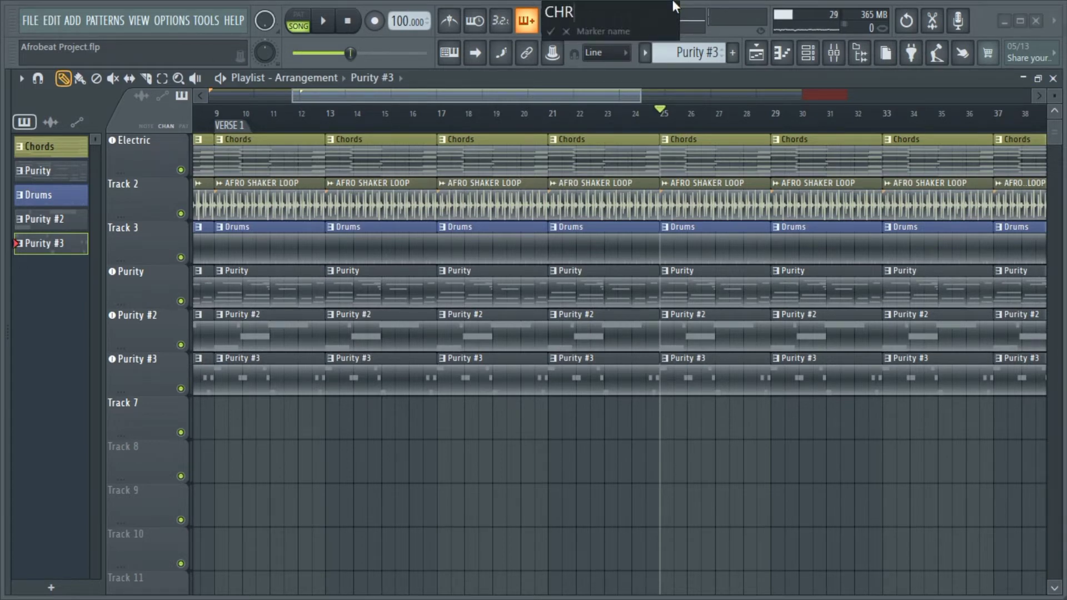
type("ORUS")
key("Return")
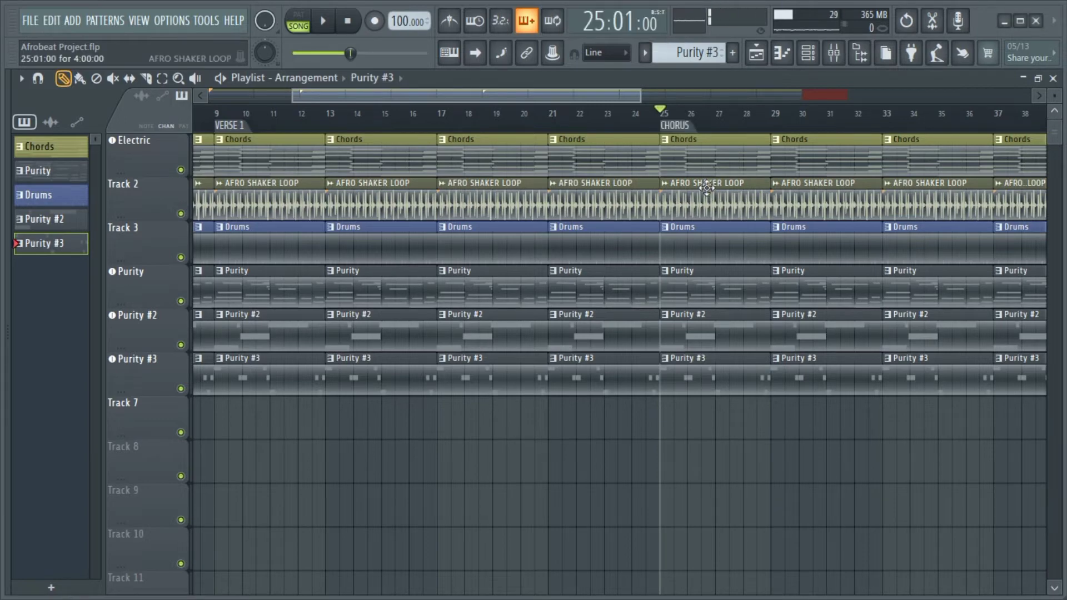
- Add a time marker named VERSE at bar 41 of the Playlist
scroll(659, 148, "down", 2)
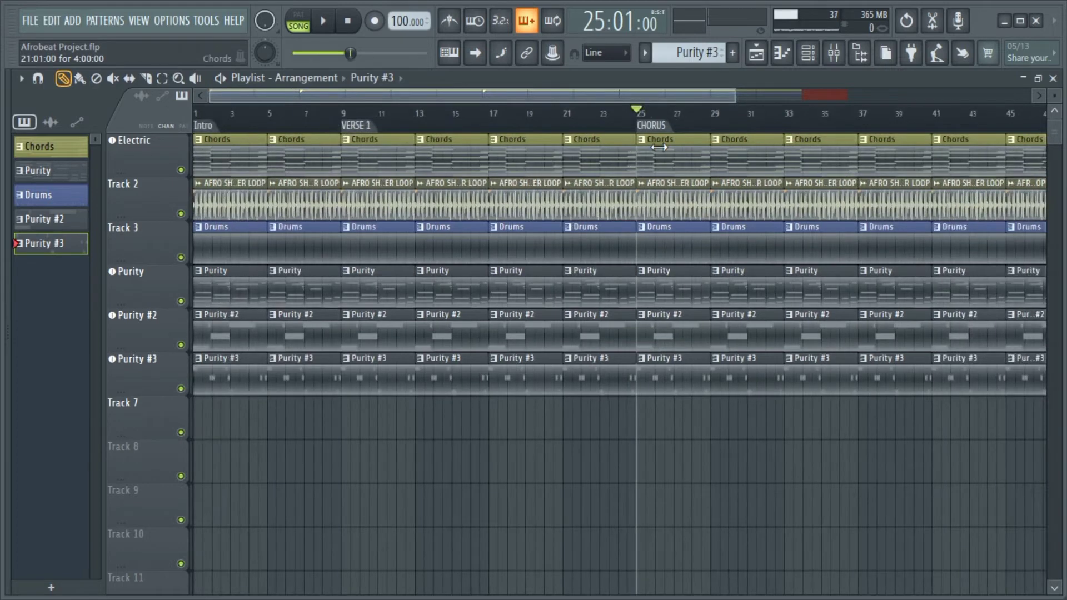
scroll(659, 147, "up", 1)
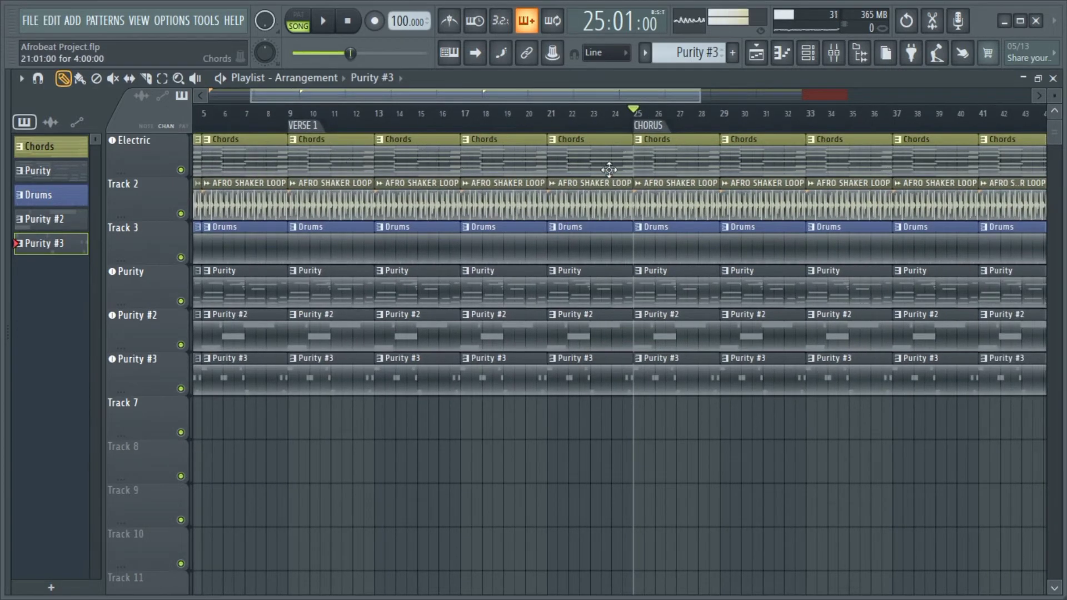
left_click_drag(622, 91, 715, 91)
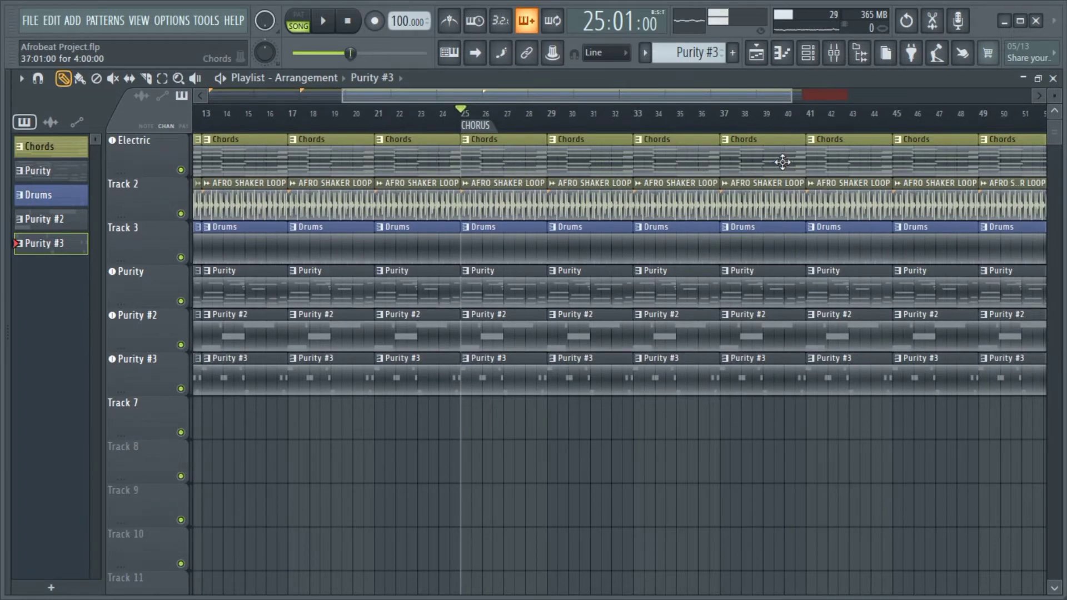
left_click(806, 128)
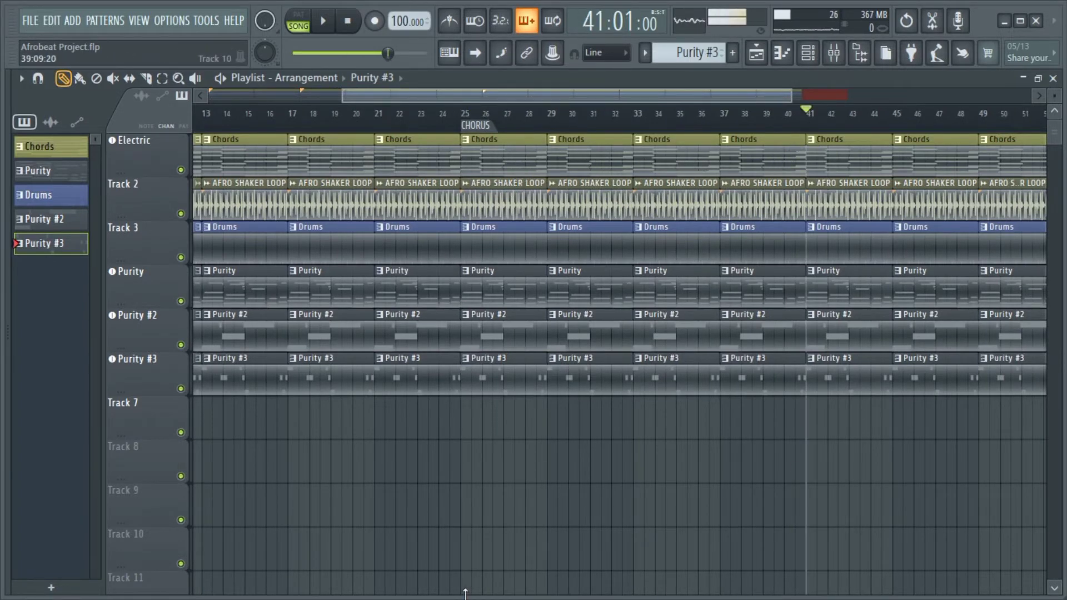
key("alt+t")
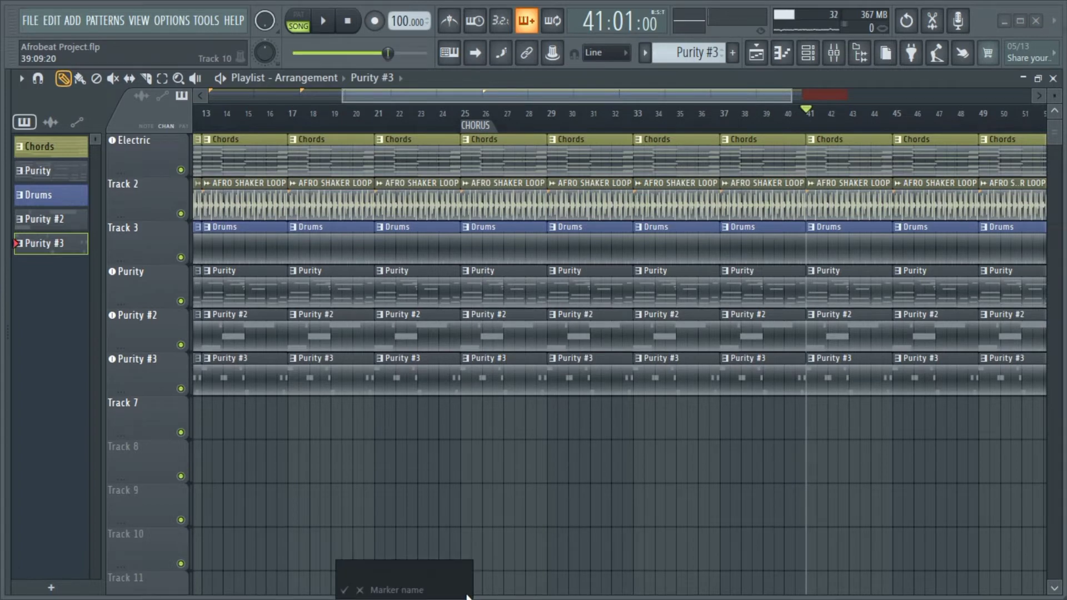
type("VERSE")
key("Return")
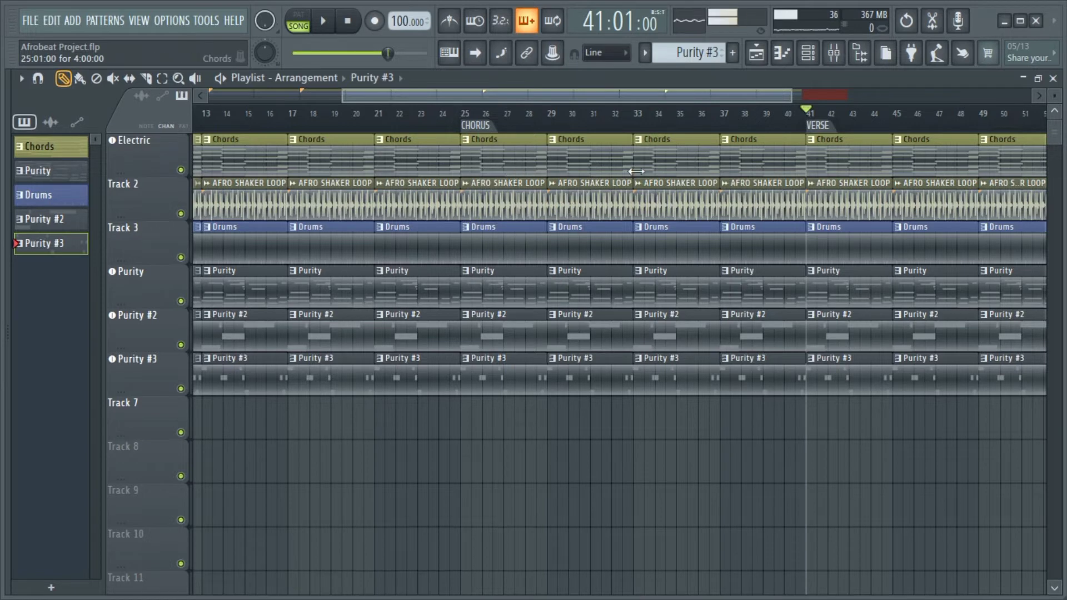
- Delete the last four-bar clips, from bar 53 to 57, on all six tracks
left_click_drag(549, 98, 702, 100)
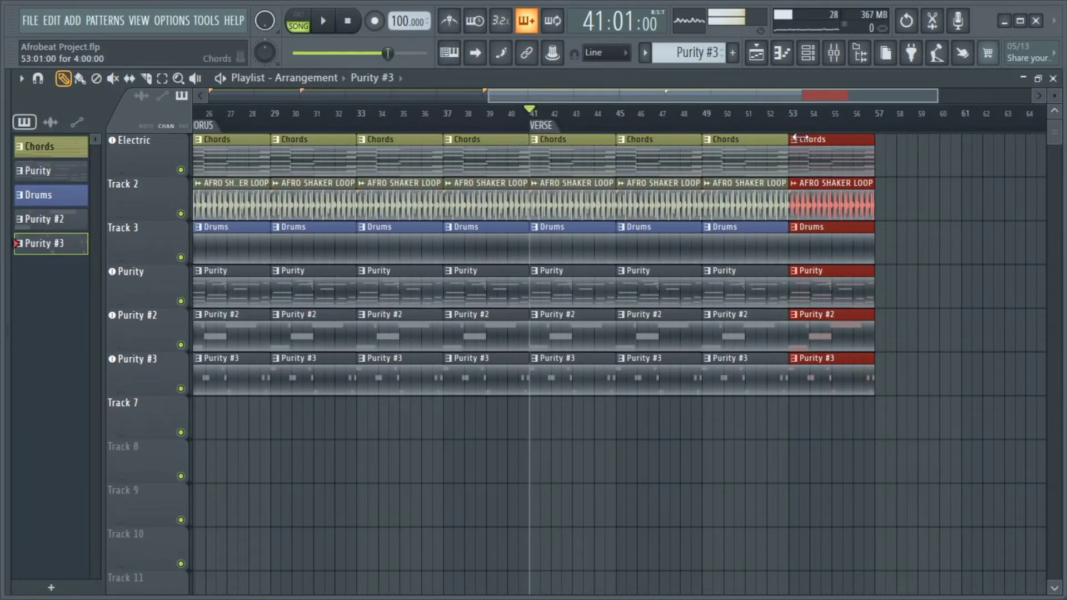
right_click(828, 403)
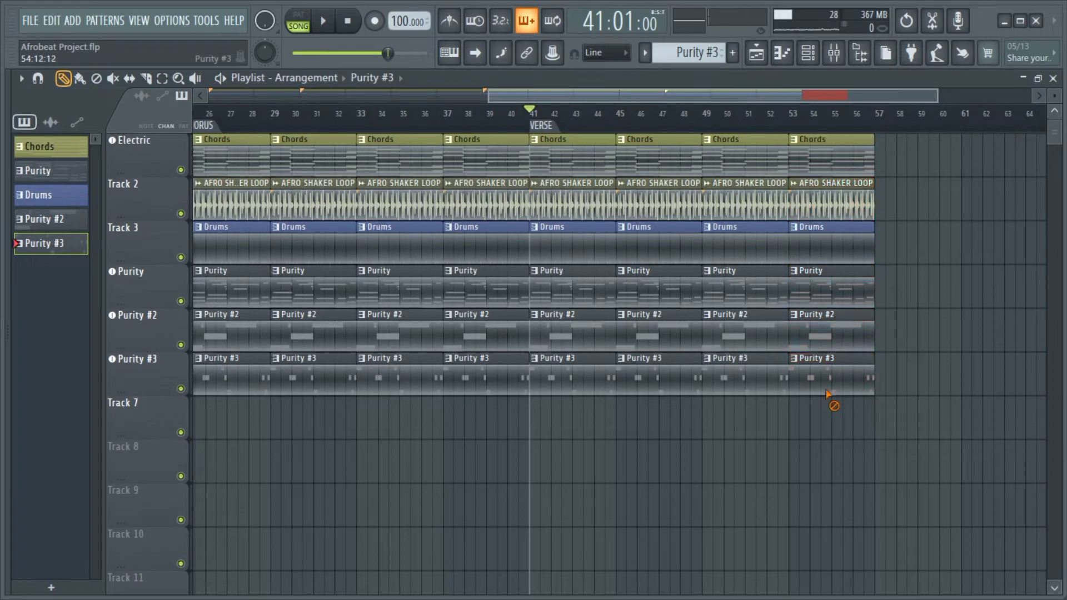
right_click(827, 383)
right_click(827, 333)
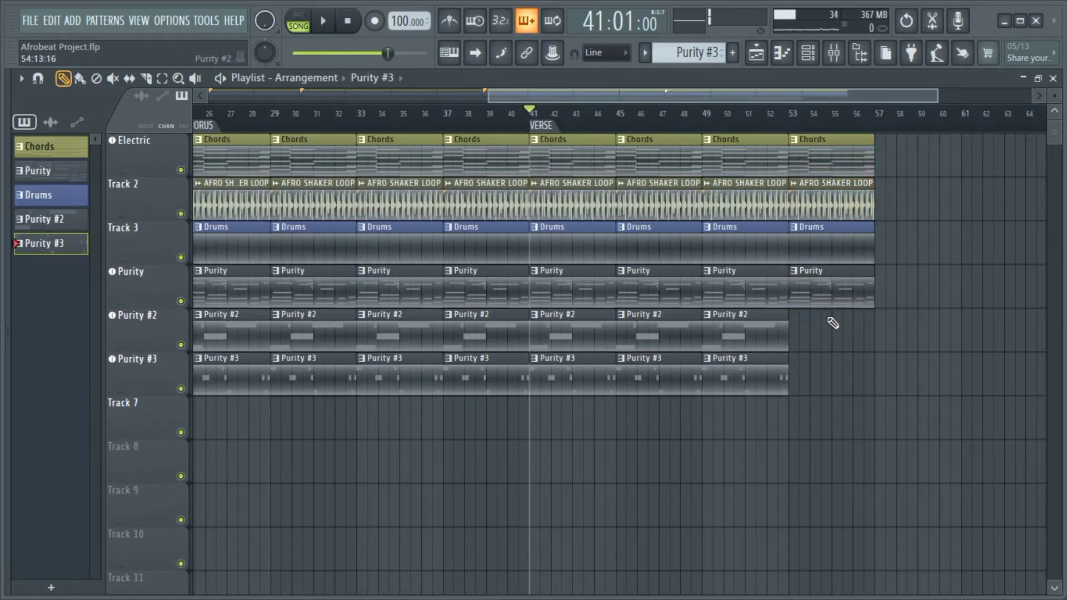
right_click(832, 286)
right_click(833, 245)
right_click(835, 200)
right_click(839, 158)
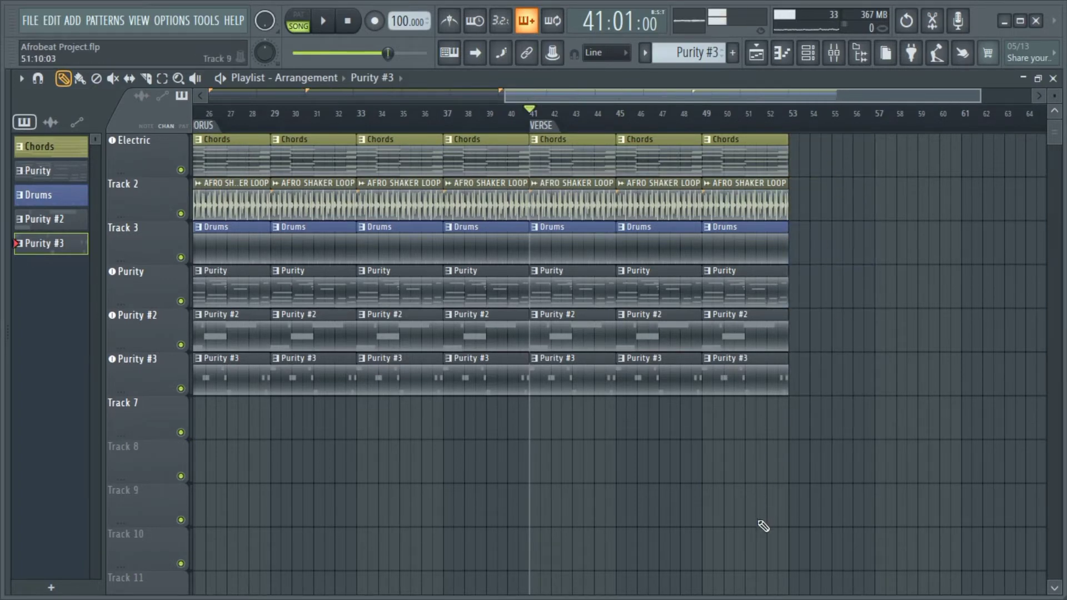
- Select the clips from bar 41 to 53 on all six tracks and duplicate them twice, extending the arrangement to bar 77
left_click_drag(805, 508, 602, 145)
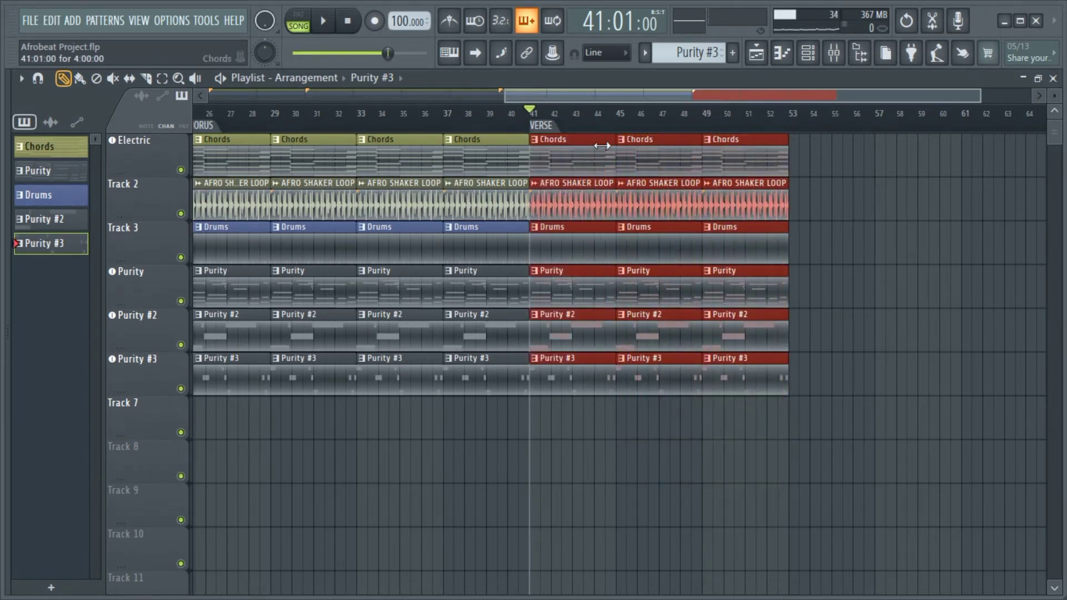
key("ctrl+b")
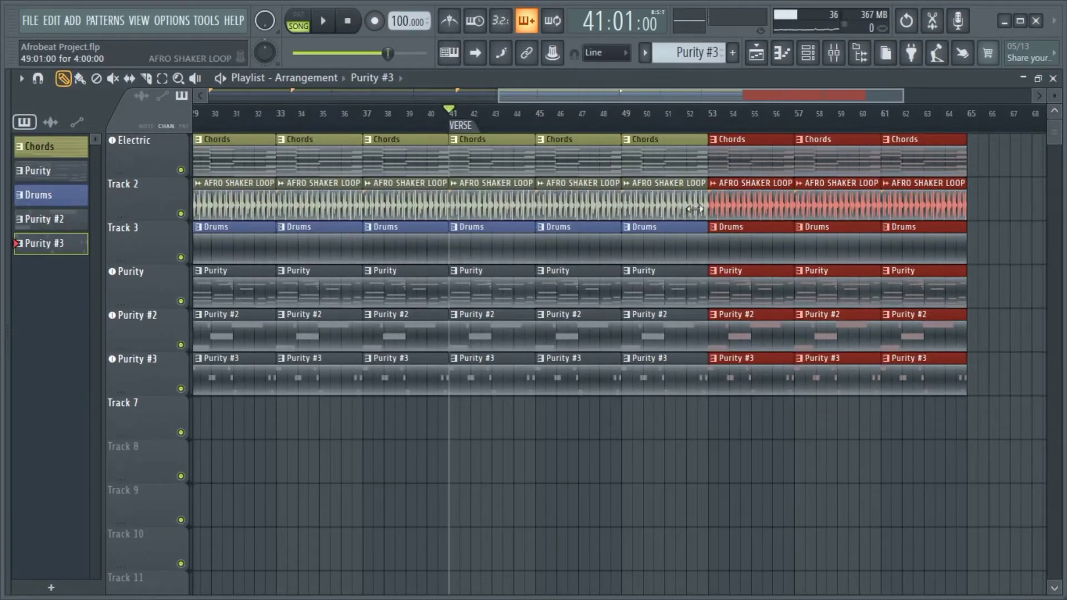
key("ctrl+b")
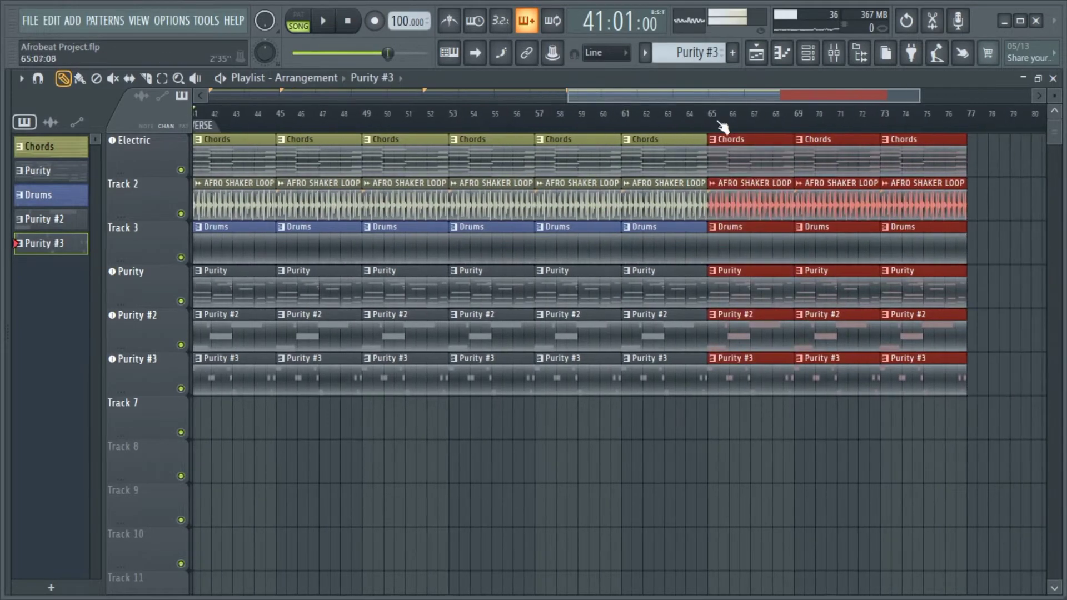
- Add a time marker named CHORUS at bar 57 of the Playlist
left_click_drag(723, 100, 615, 98)
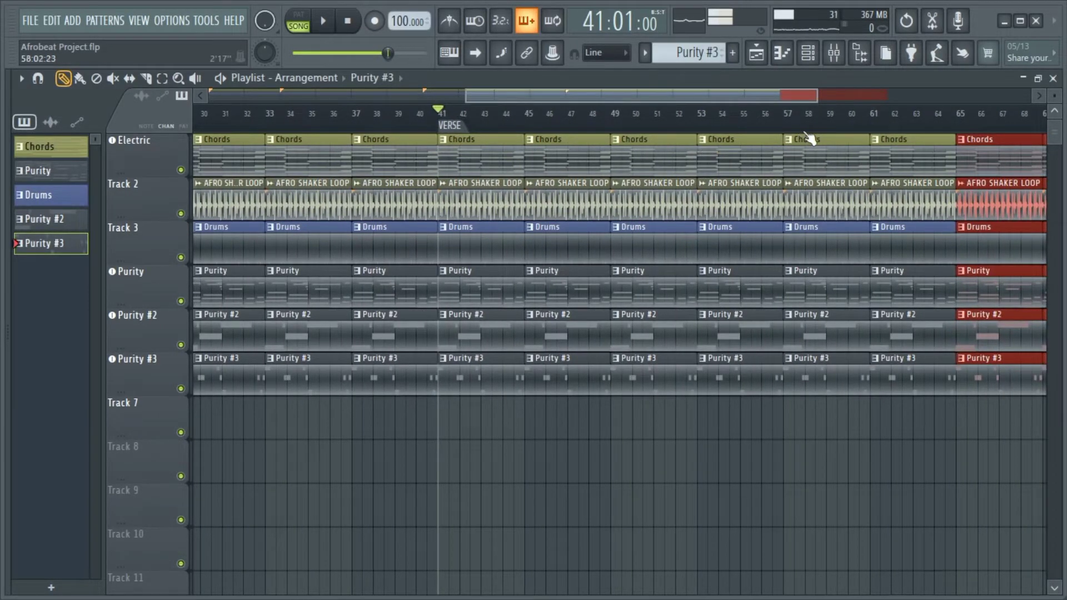
left_click(785, 123)
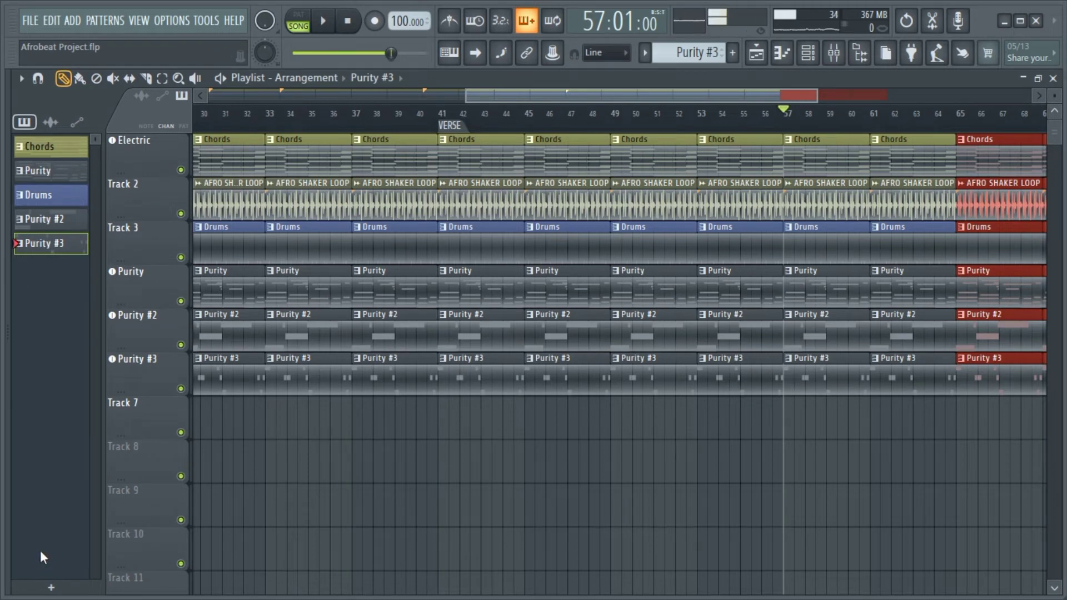
key("alt+t")
type("CHOR")
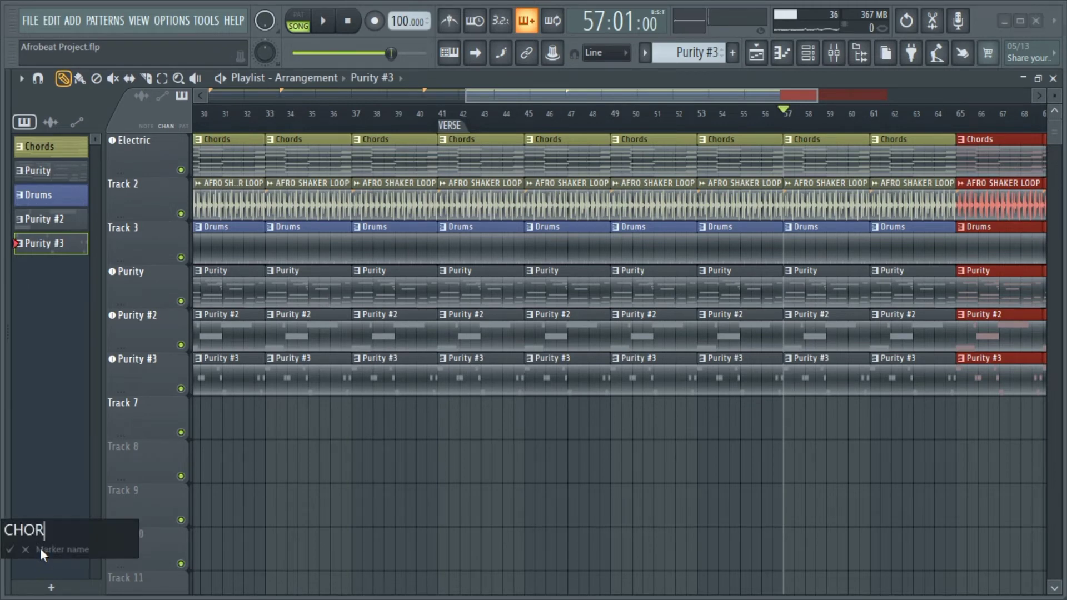
type("US")
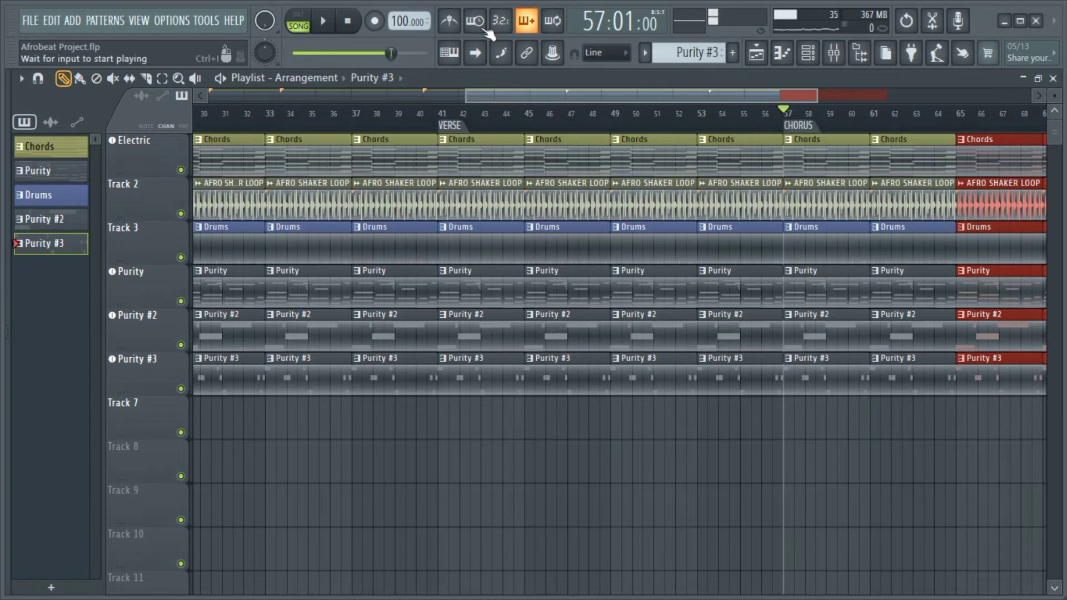
- Add a time marker named OUTRO at bar 73 of the Playlist
left_click_drag(518, 93, 611, 95)
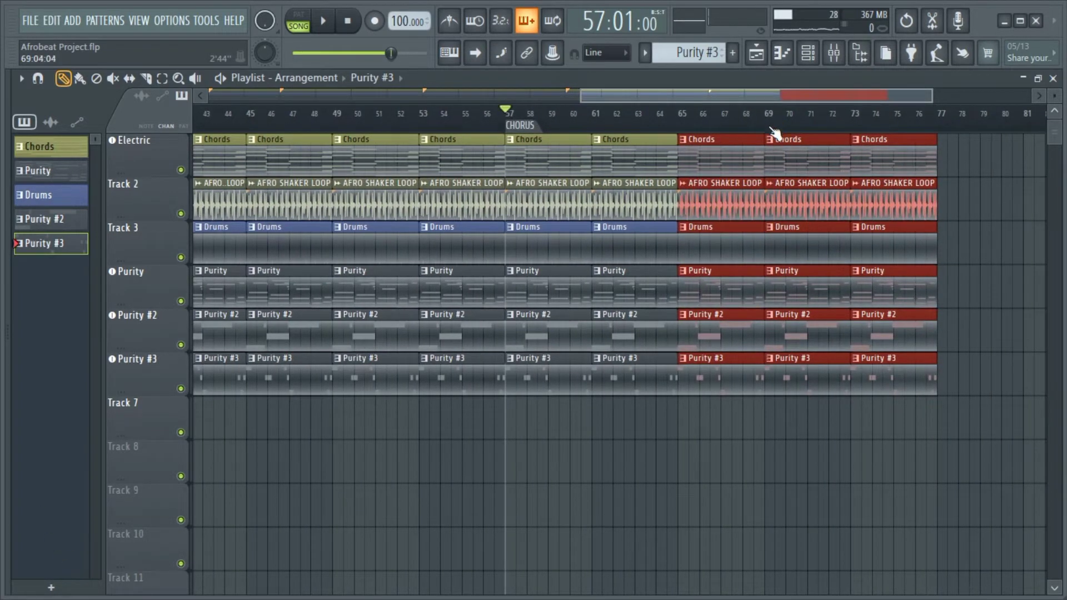
left_click(851, 128)
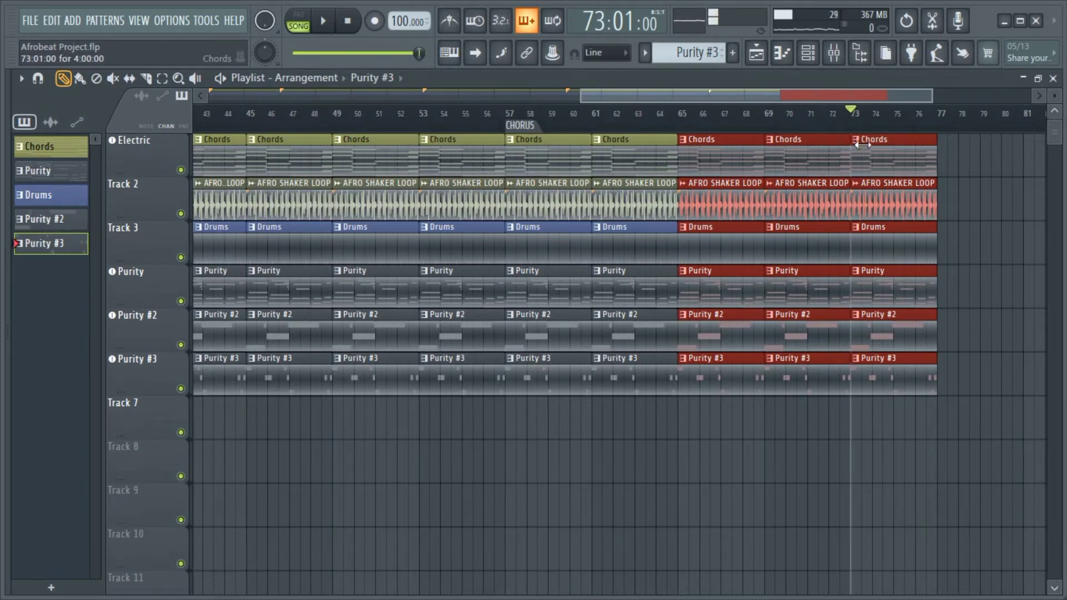
key("alt+t")
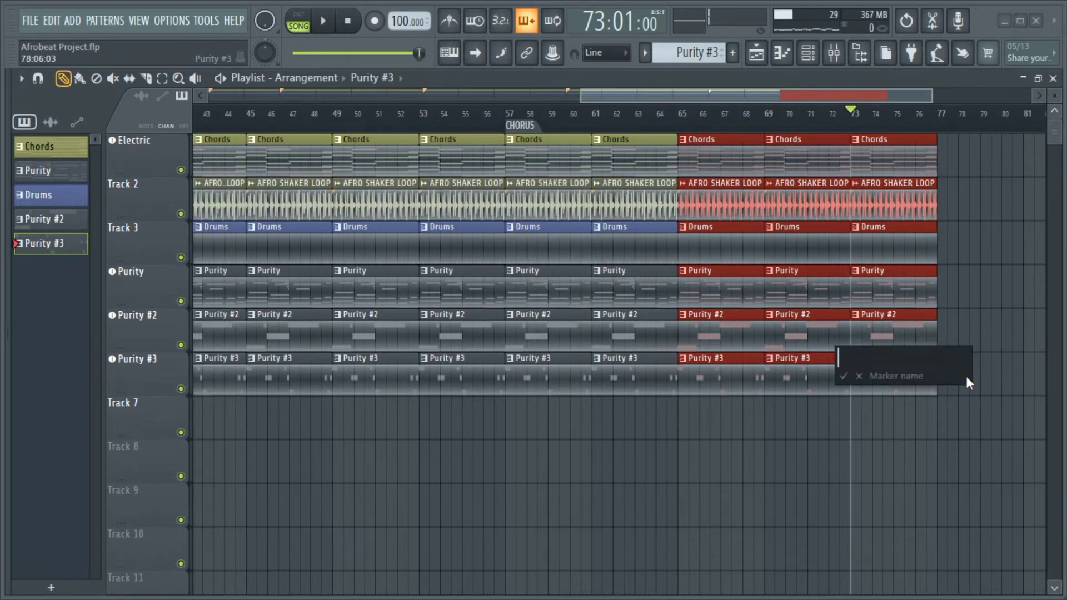
type("OUTRO")
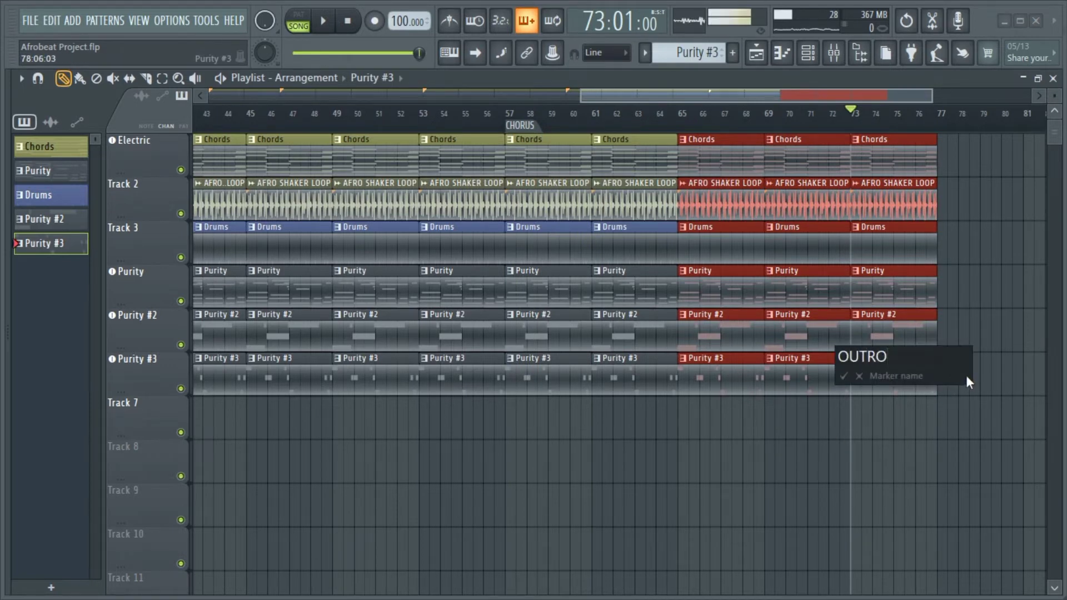
key("Return")
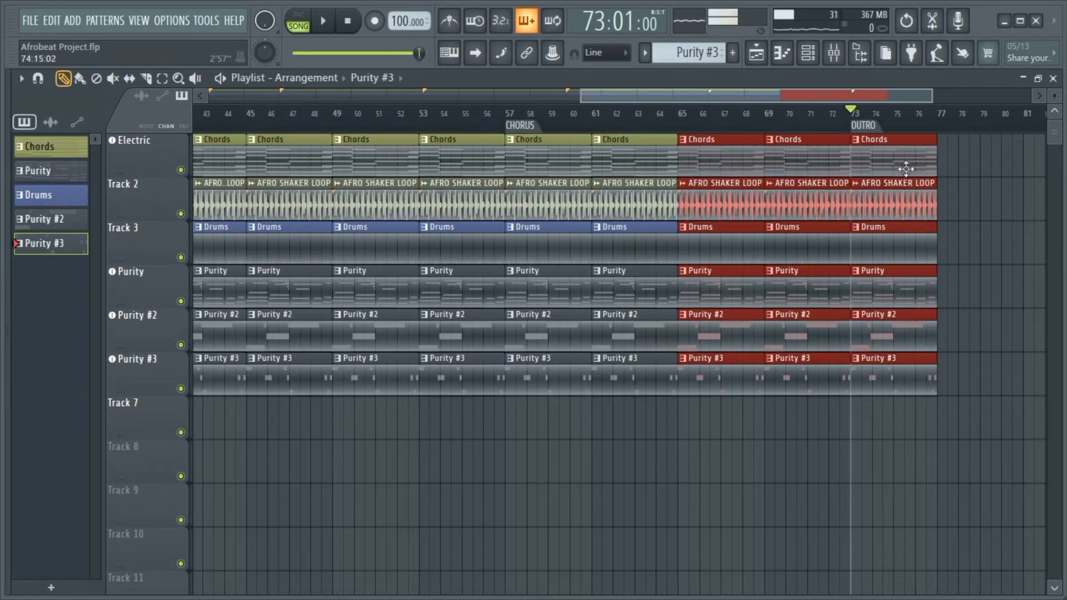
- Deselect all clips and play the opening of the Intro from bar 1
left_click_drag(642, 91, 261, 156)
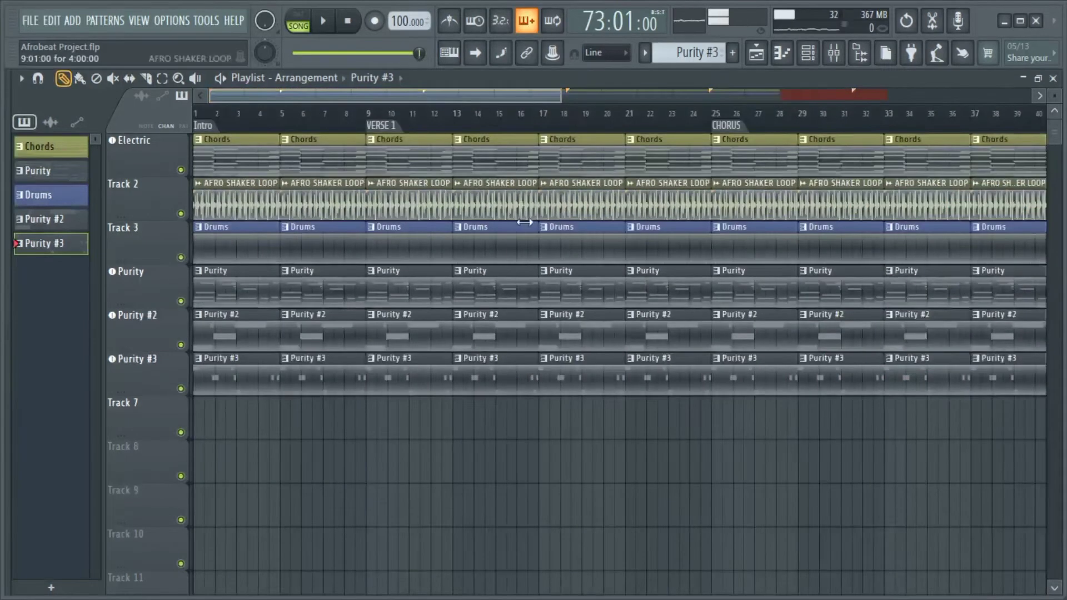
scroll(524, 218, "down", 4)
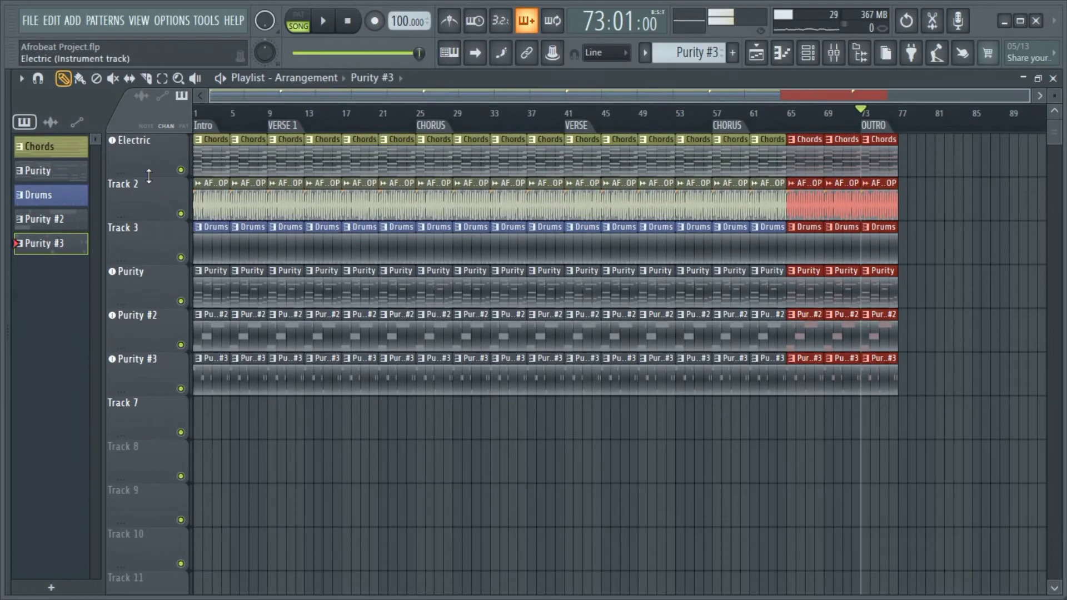
key("ctrl+d")
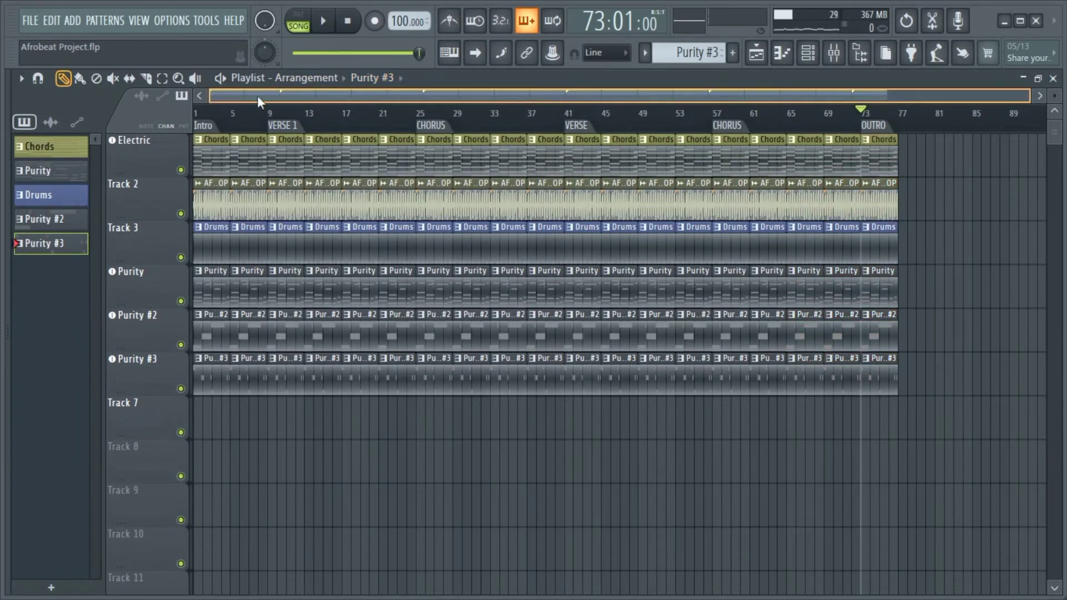
scroll(138, 197, "up", 4)
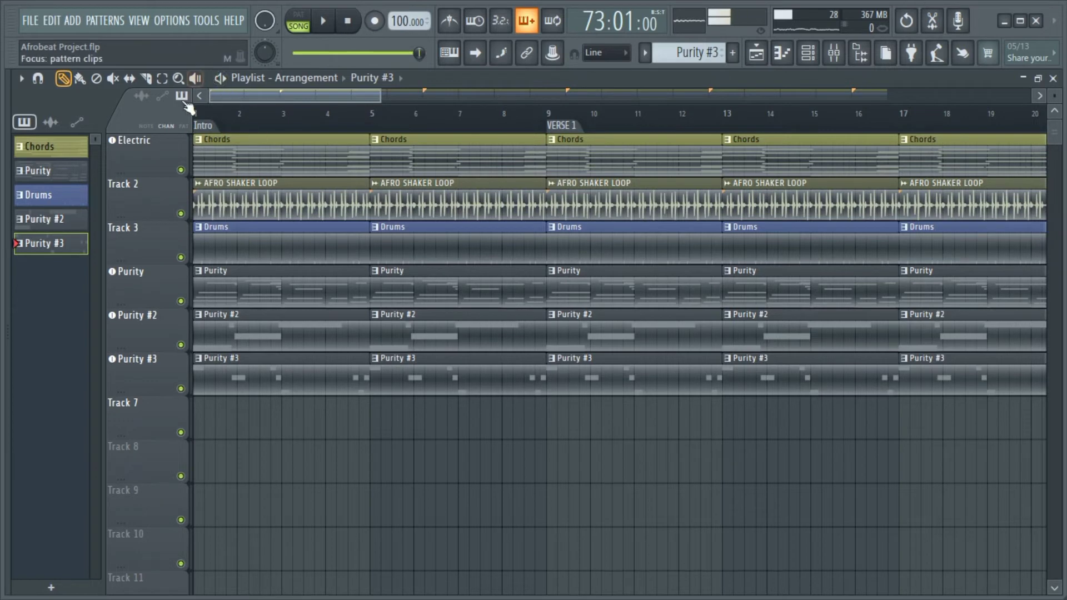
left_click(213, 126)
key("space")
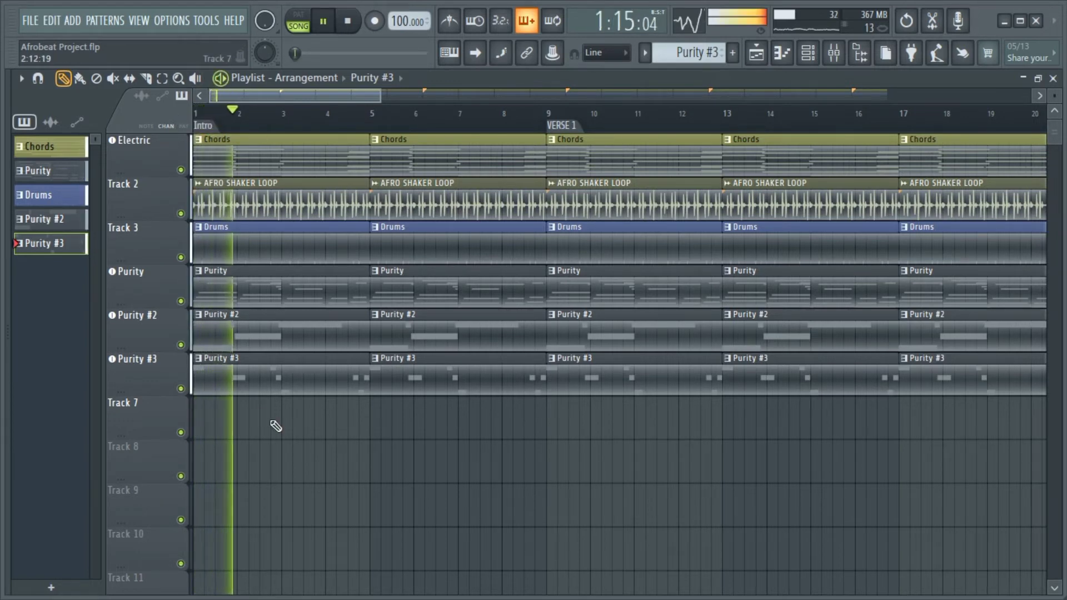
key("space")
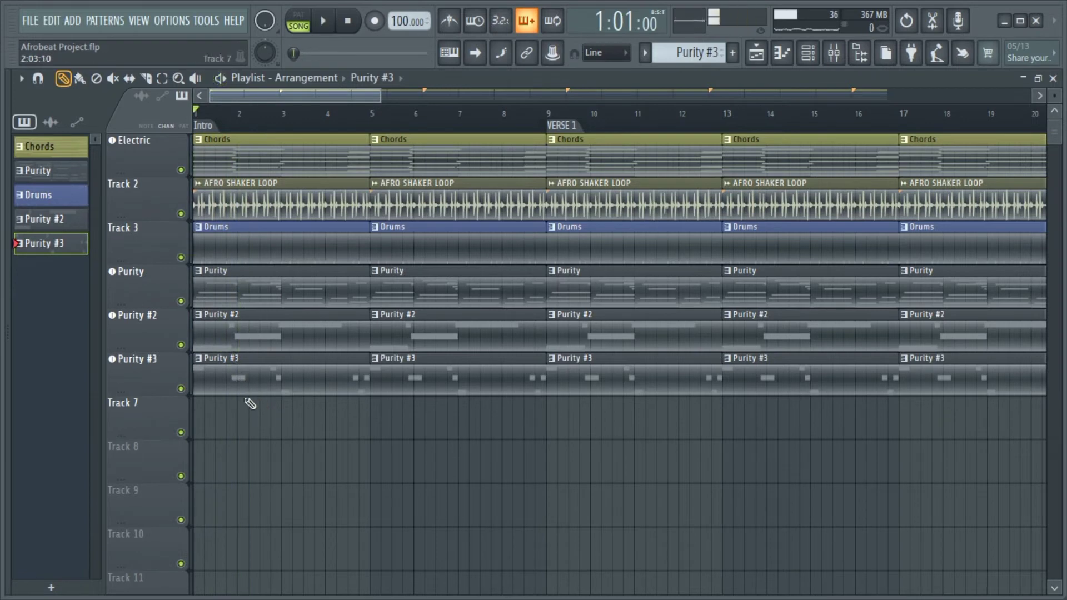
- Delete the Purity #3 and AFRO SHAKER LOOP clips from the Intro, bars 1 to 9, and play its opening
right_click(285, 373)
right_click(424, 379)
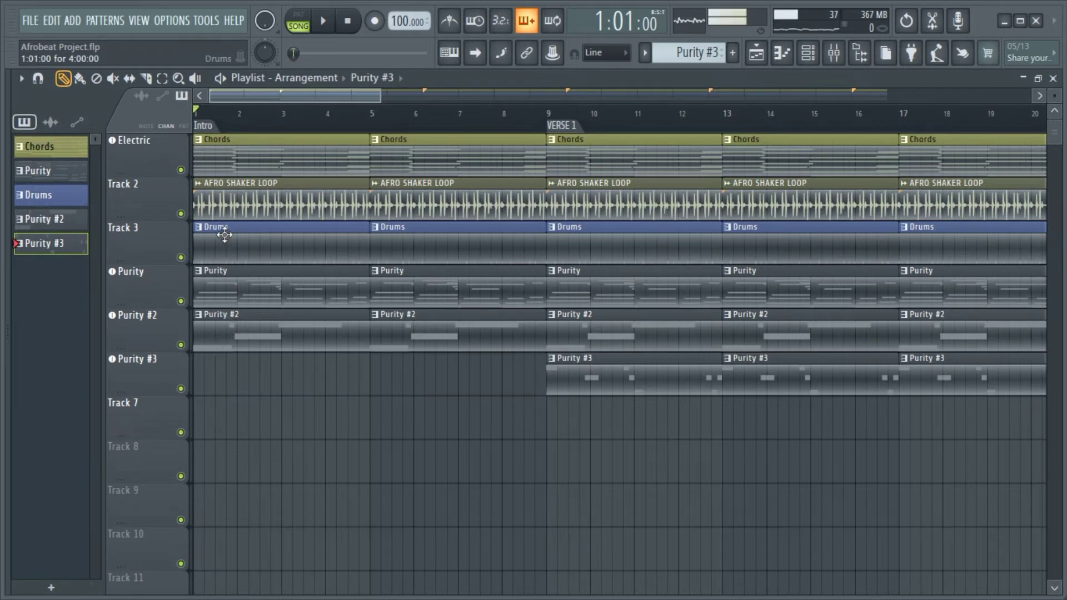
right_click(239, 210)
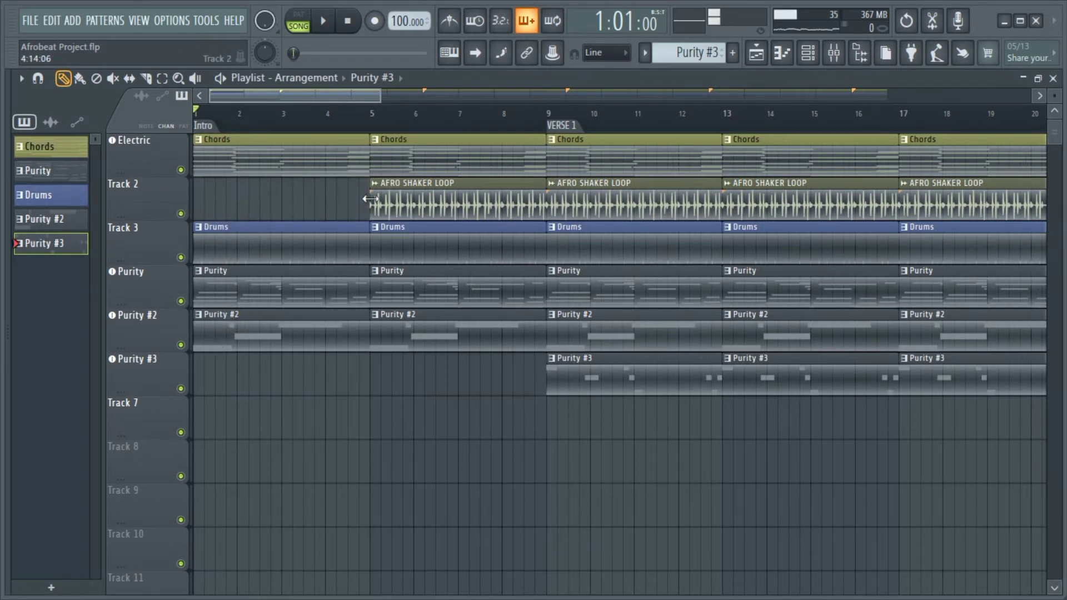
right_click(431, 204)
key("space")
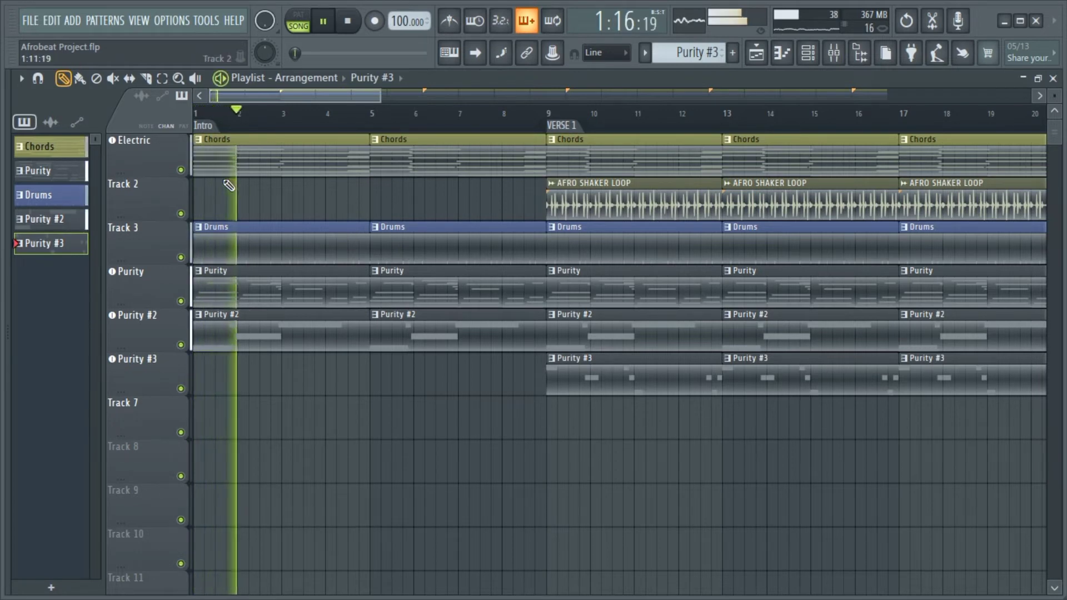
key("space")
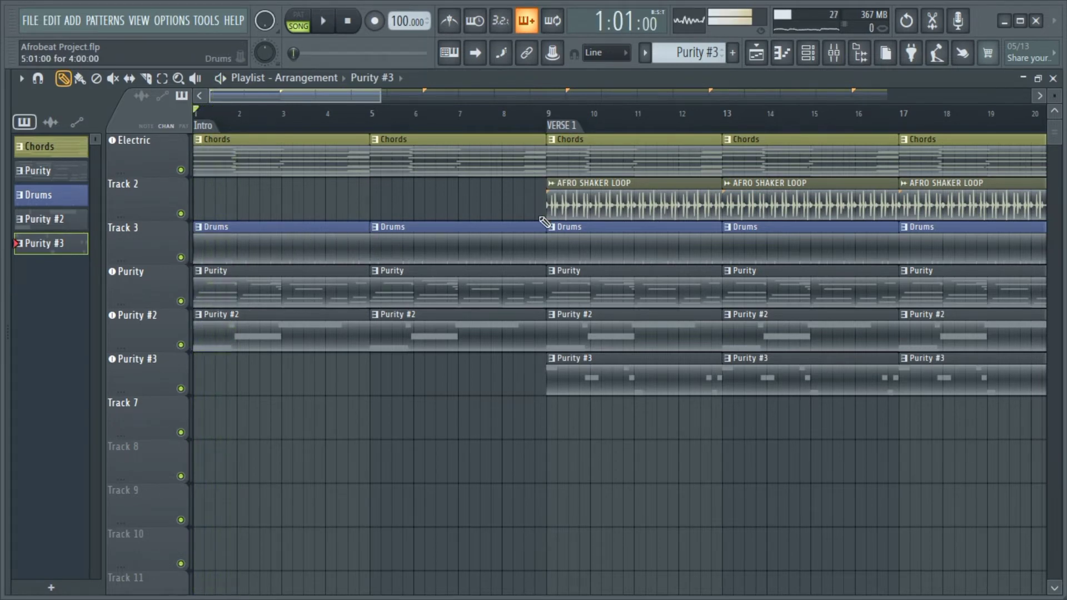
- Make the Drums clip at bar 1 of Track 3 a unique pattern
left_click(236, 249)
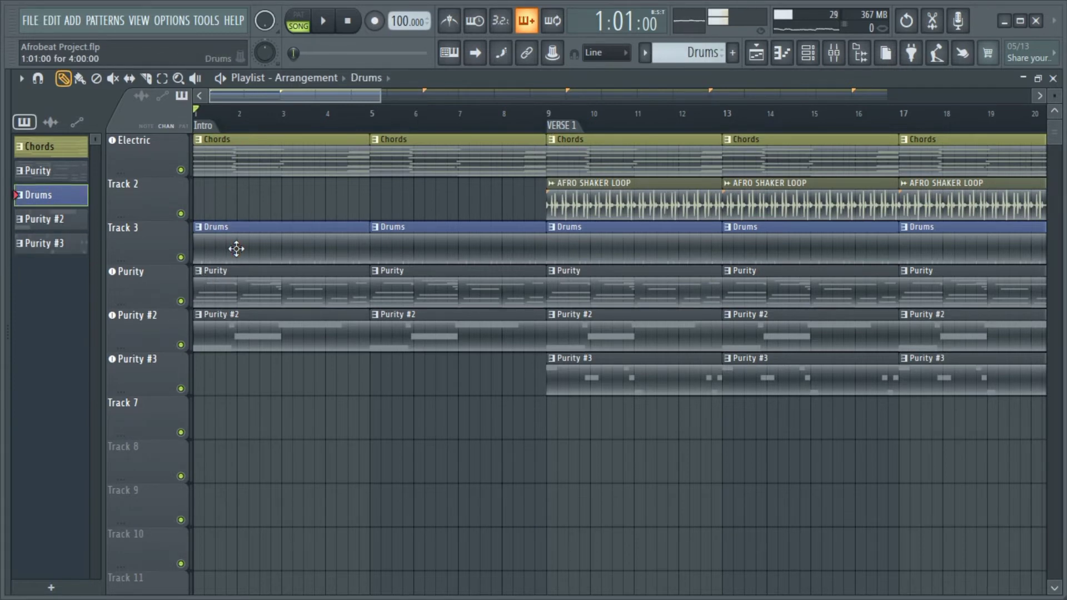
left_click(196, 228)
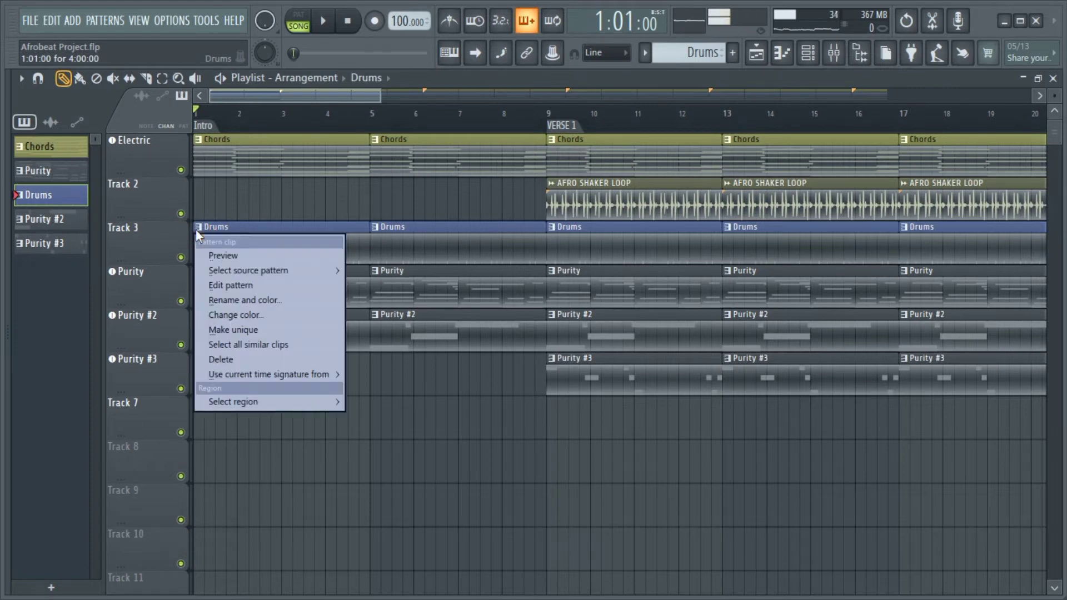
left_click(235, 331)
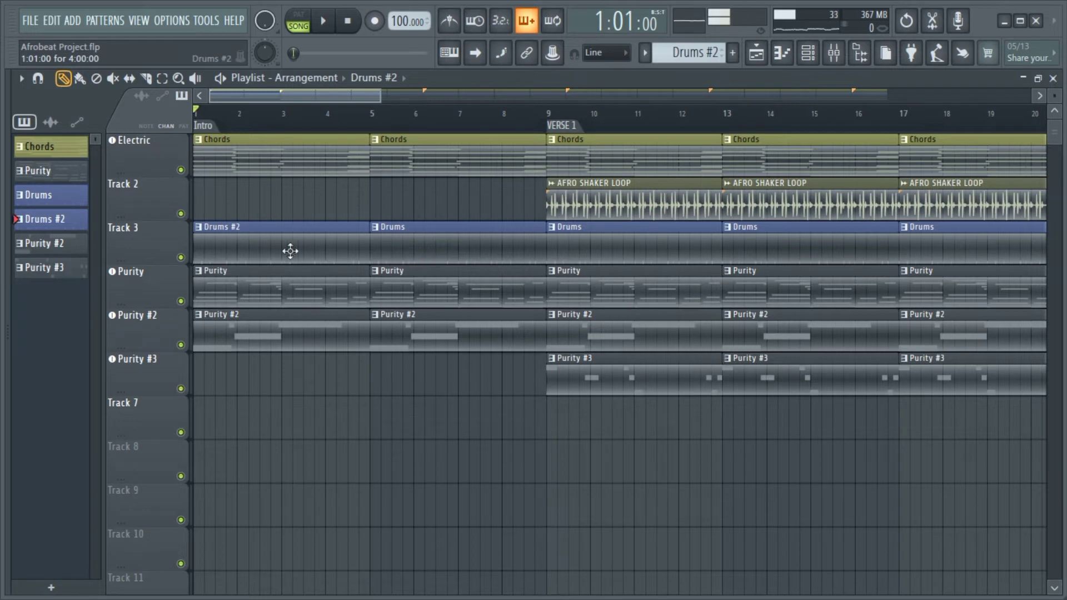
- Remove kick steps from the Drums #2 pattern in the Channel rack
left_click(816, 59)
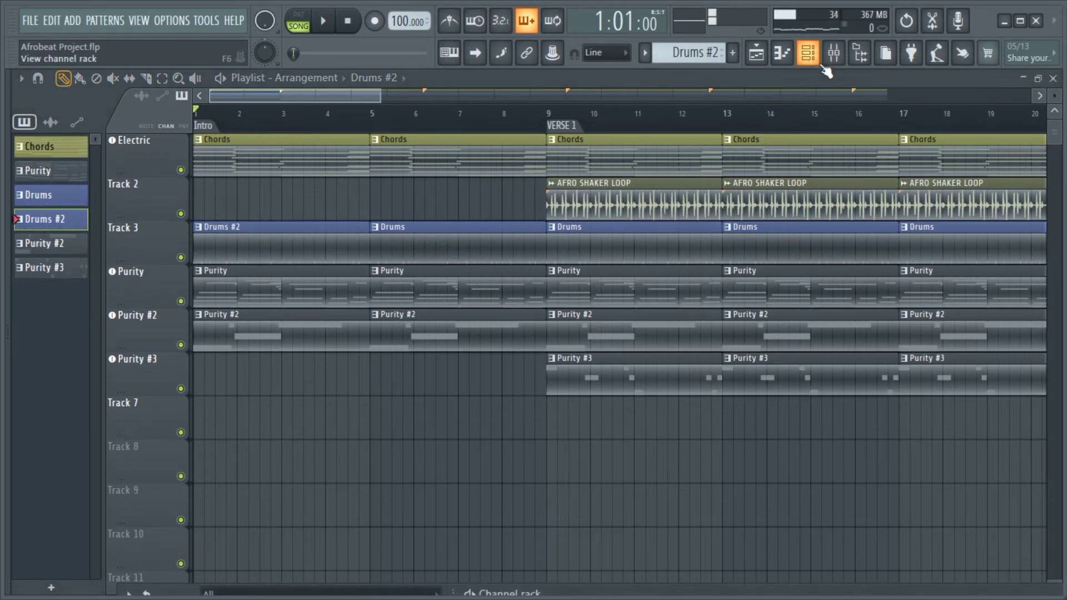
left_click_drag(521, 596, 574, 594)
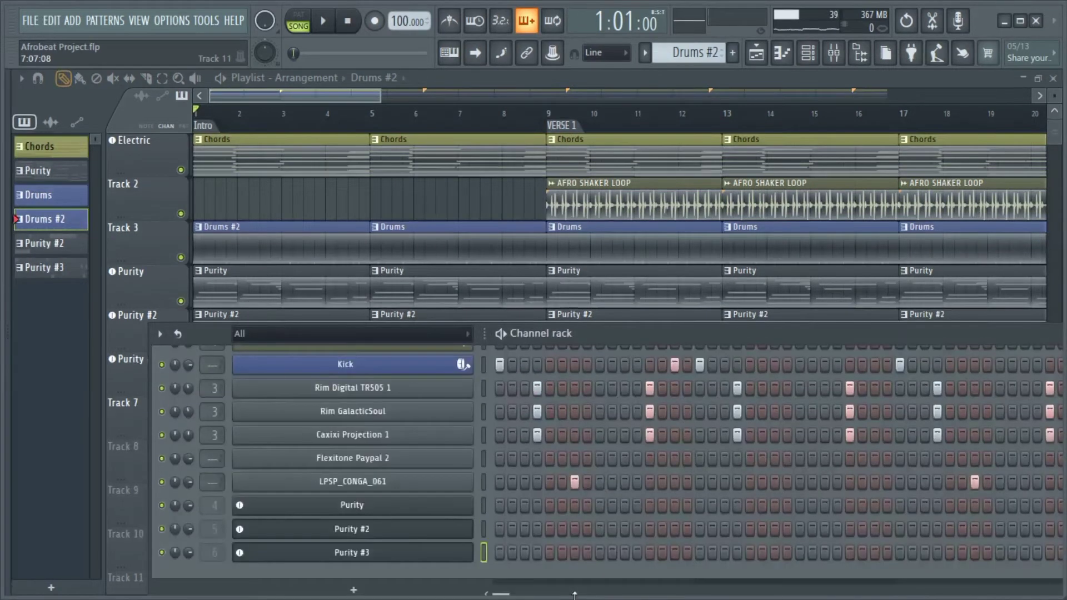
scroll(526, 375, "up", 1)
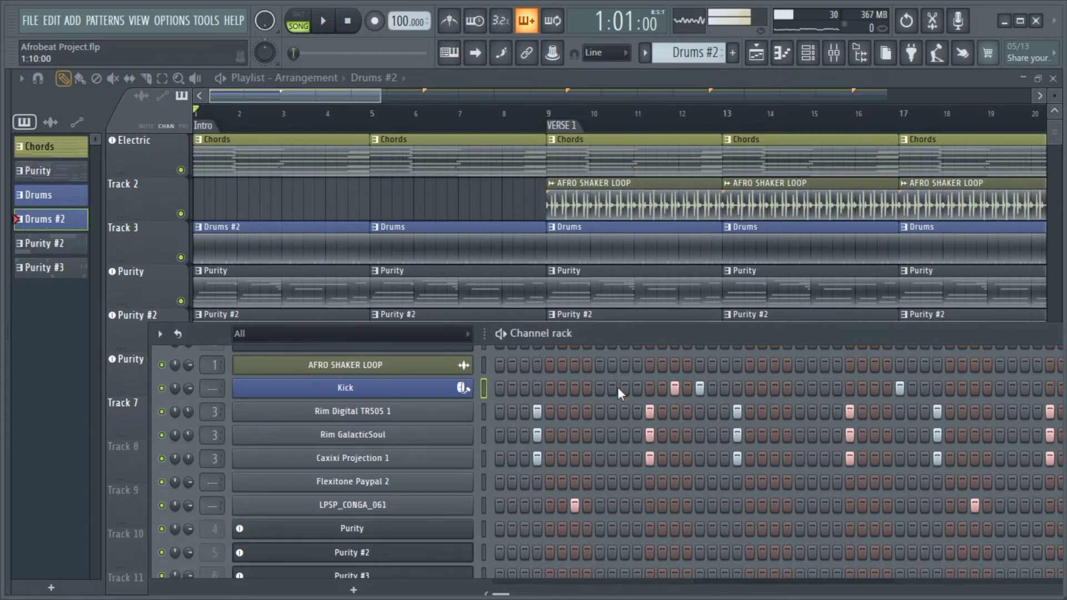
double_click(753, 332)
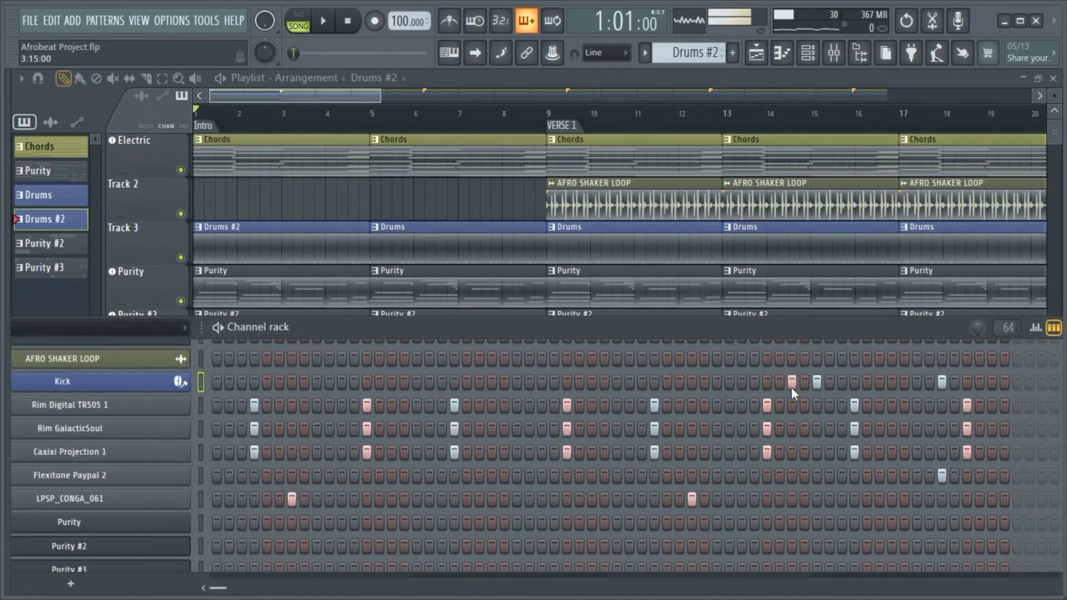
double_click(821, 331)
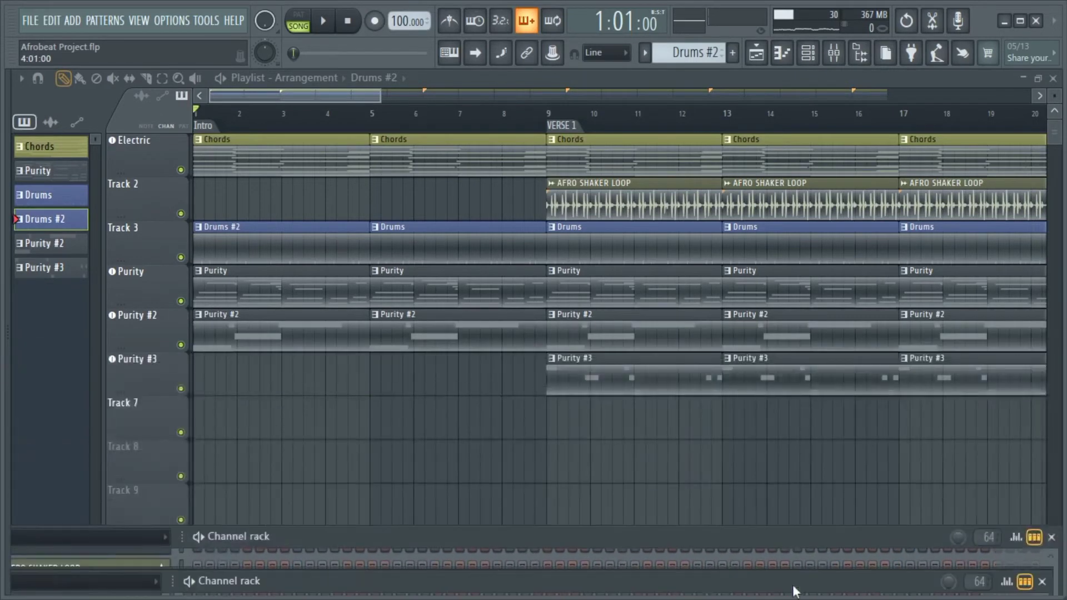
- Replace the Drums clip at bar 5 of Track 3 with a duplicate of the Drums #2 clip and play the arrangement
right_click(485, 243)
left_click(299, 240)
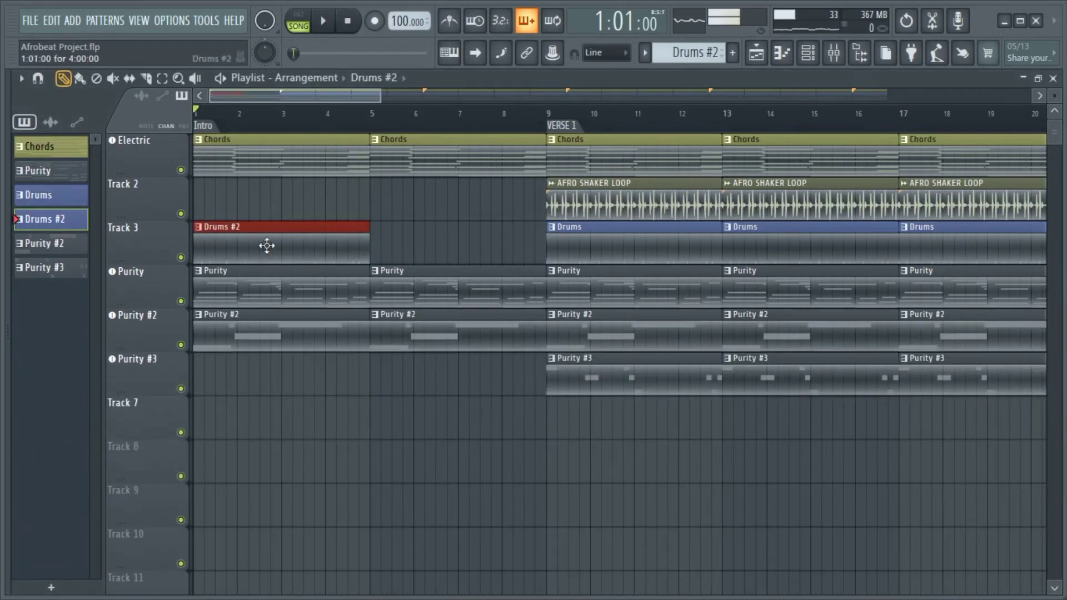
key("ctrl+b")
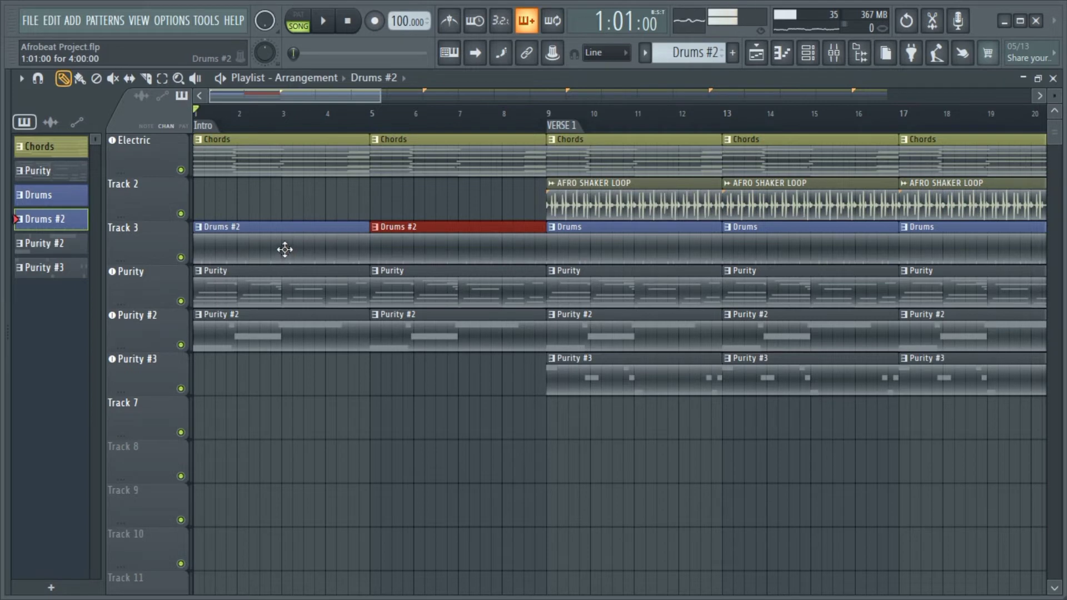
key("space")
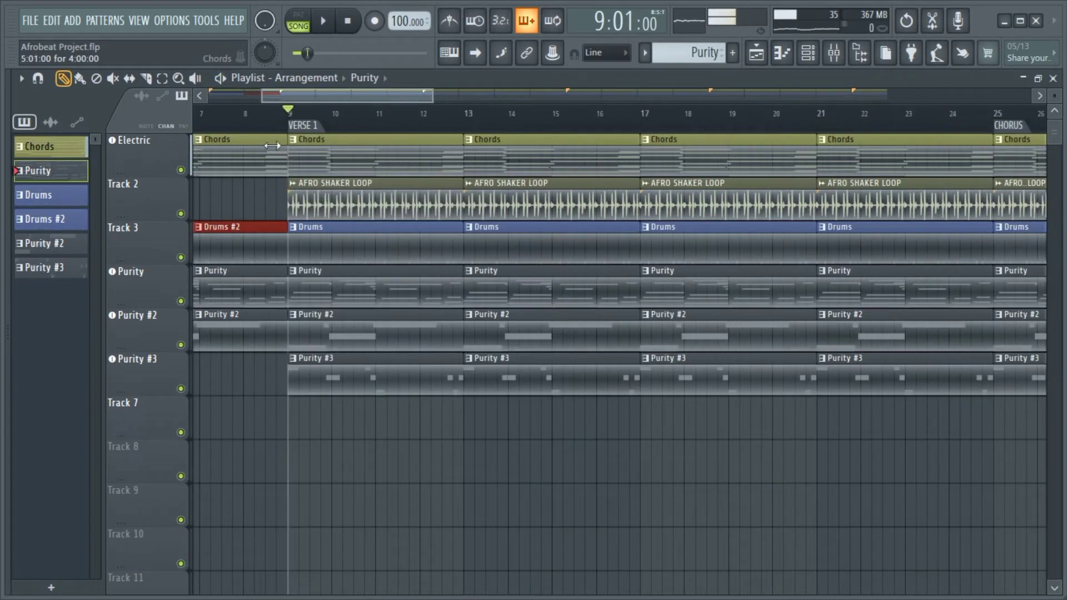
- Delete the four Chords clips from Verse 1, bars 9 to 25 of the Electric track
right_click(345, 160)
right_click(478, 166)
right_click(695, 150)
right_click(834, 139)
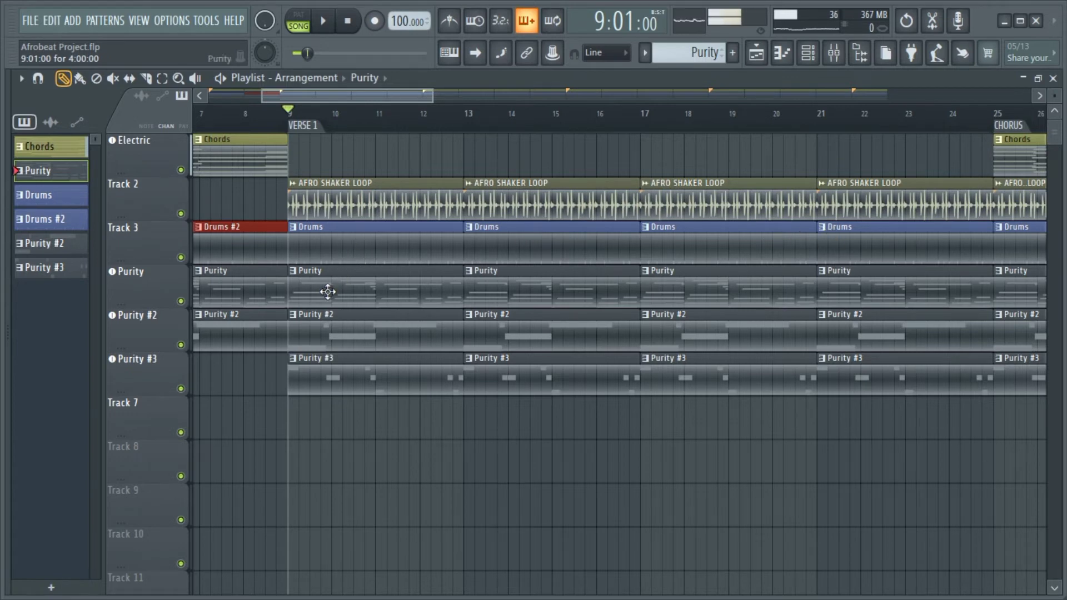
- Delete the four Purity #2 clips from Verse 1, bars 9 to 25, keeping its Purity #3 clips
right_click(322, 340)
right_click(458, 358)
right_click(483, 348)
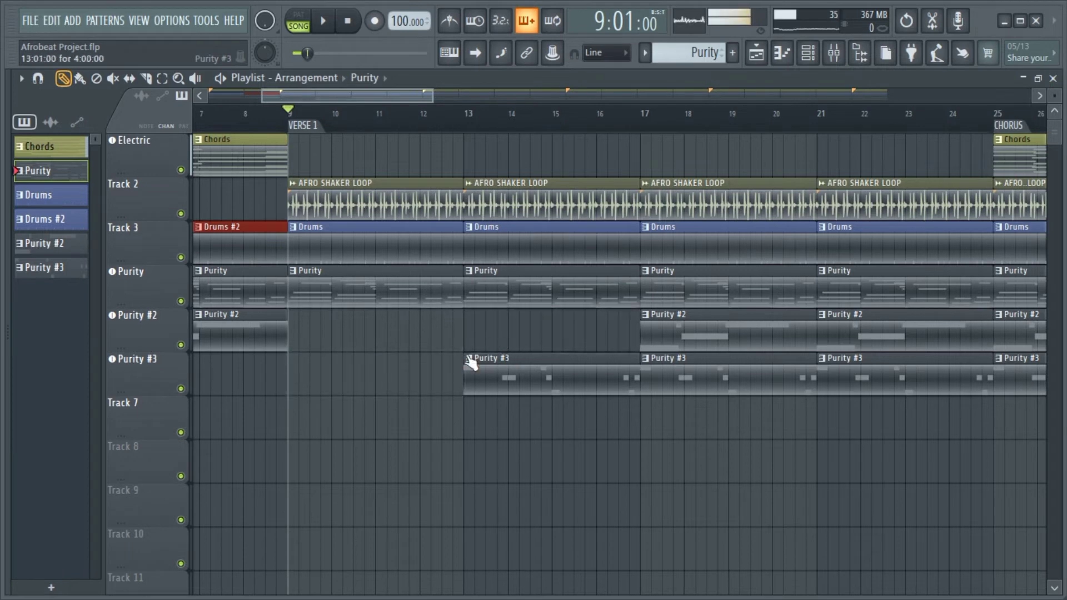
key("ctrl+z")
right_click(400, 338)
right_click(500, 334)
right_click(667, 334)
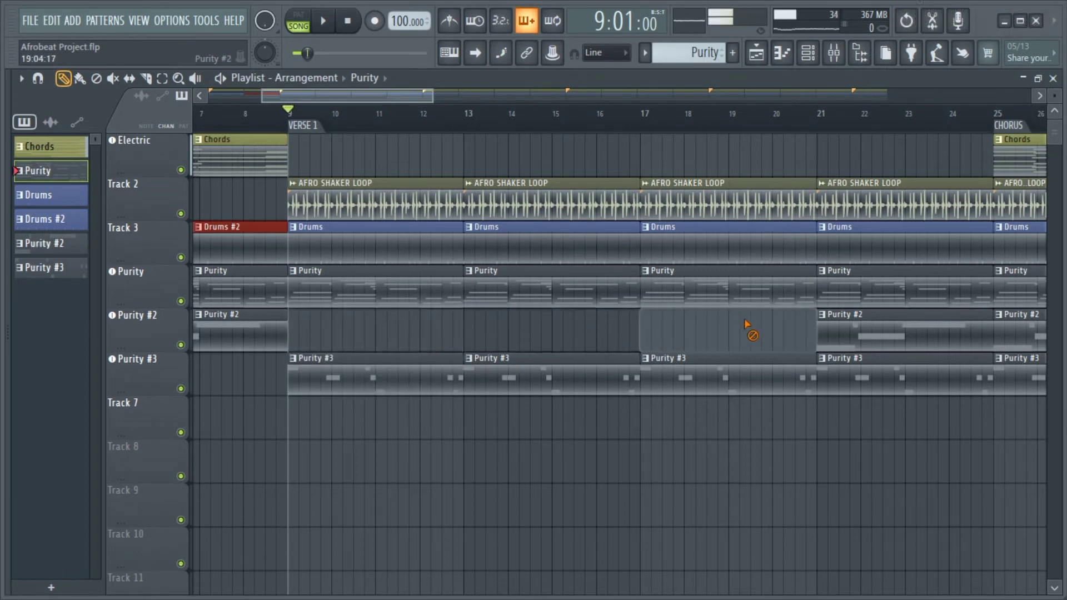
right_click(845, 325)
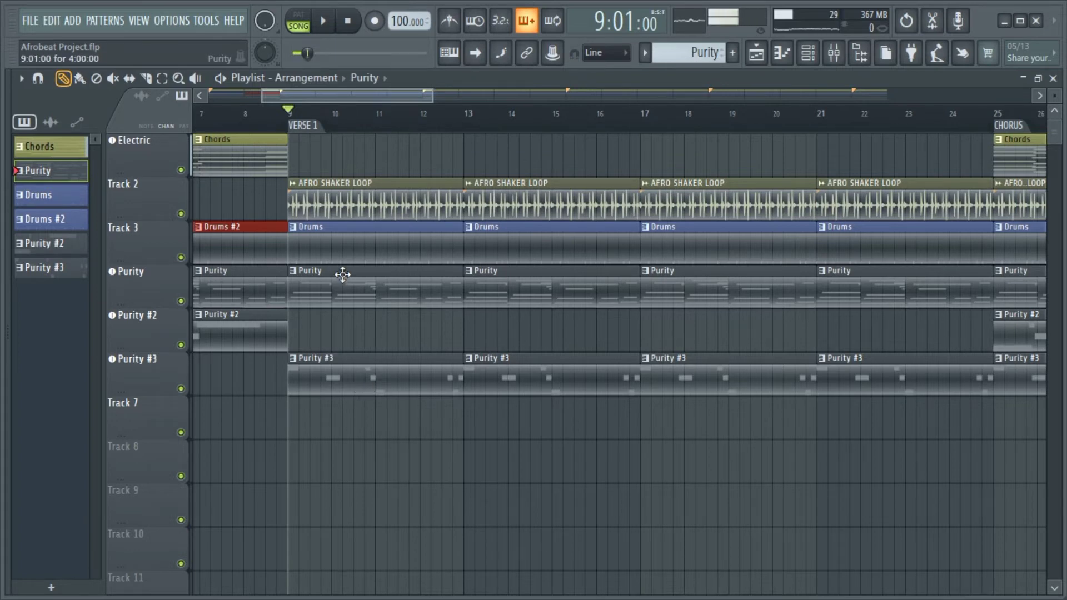
- Play the arrangement from bar 5 to hear the transition from the Intro into Verse 1
scroll(343, 275, "down", 2)
left_click_drag(345, 91, 317, 95)
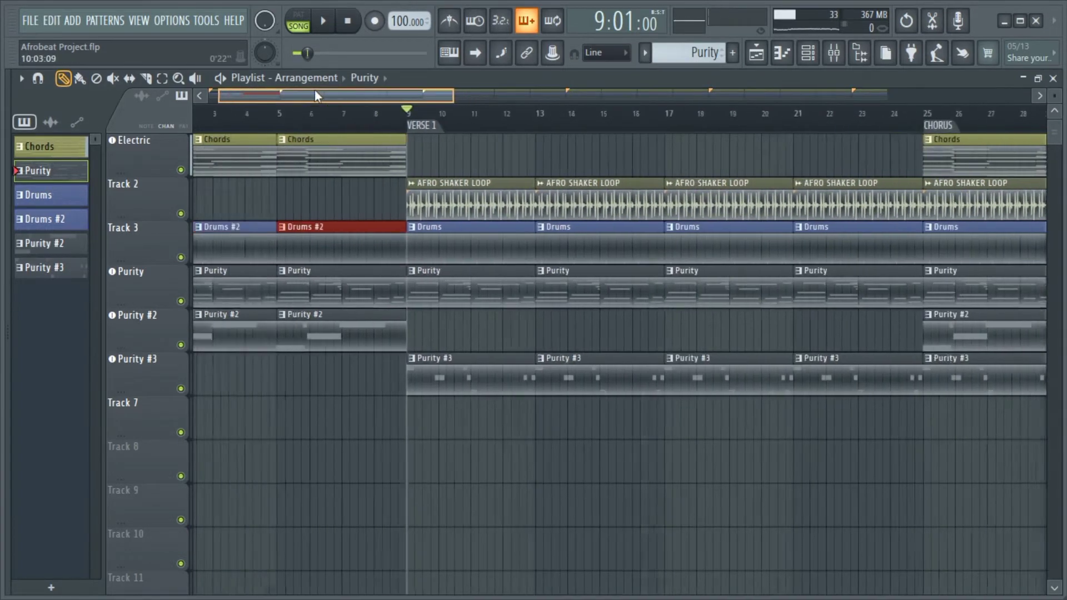
left_click(294, 114)
key("space")
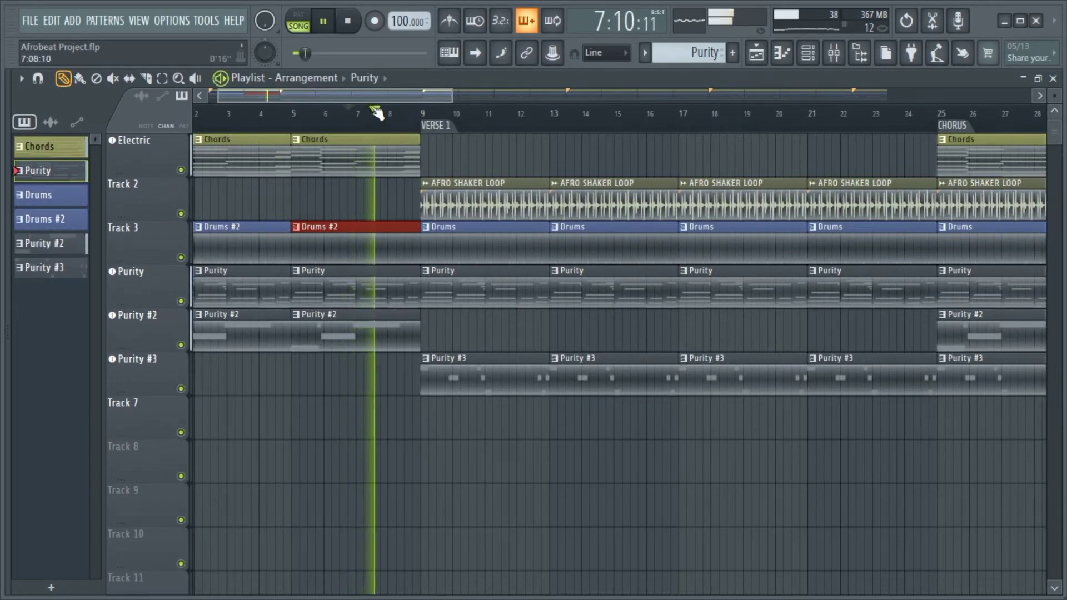
- Delete the four Purity #2 clips from the first Chorus, bars 25 to 41, and set the play position to bar 25
left_click_drag(369, 95, 414, 95)
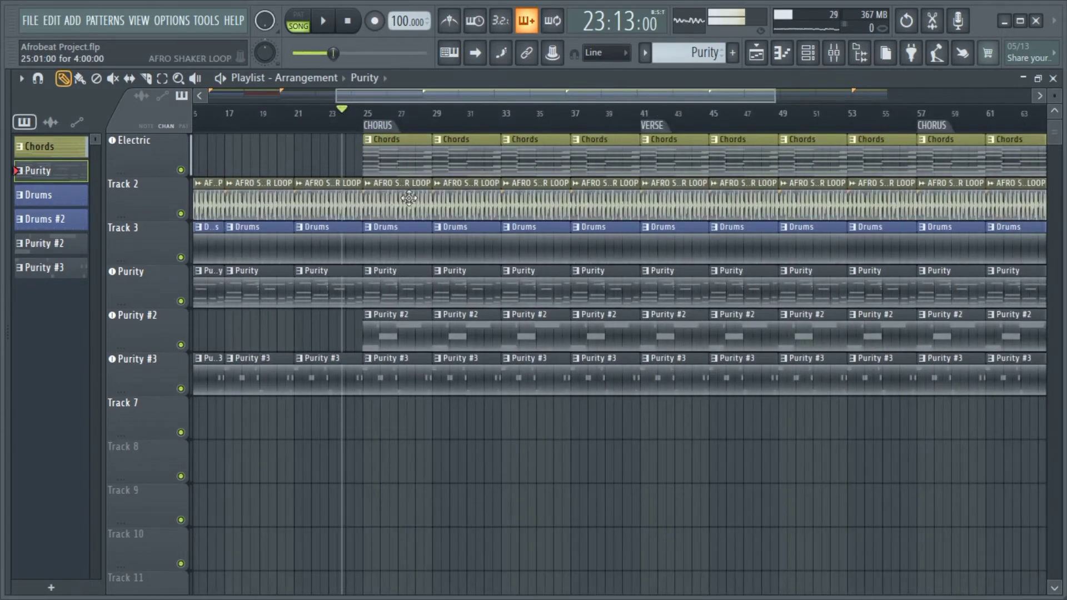
scroll(411, 200, "up", 4)
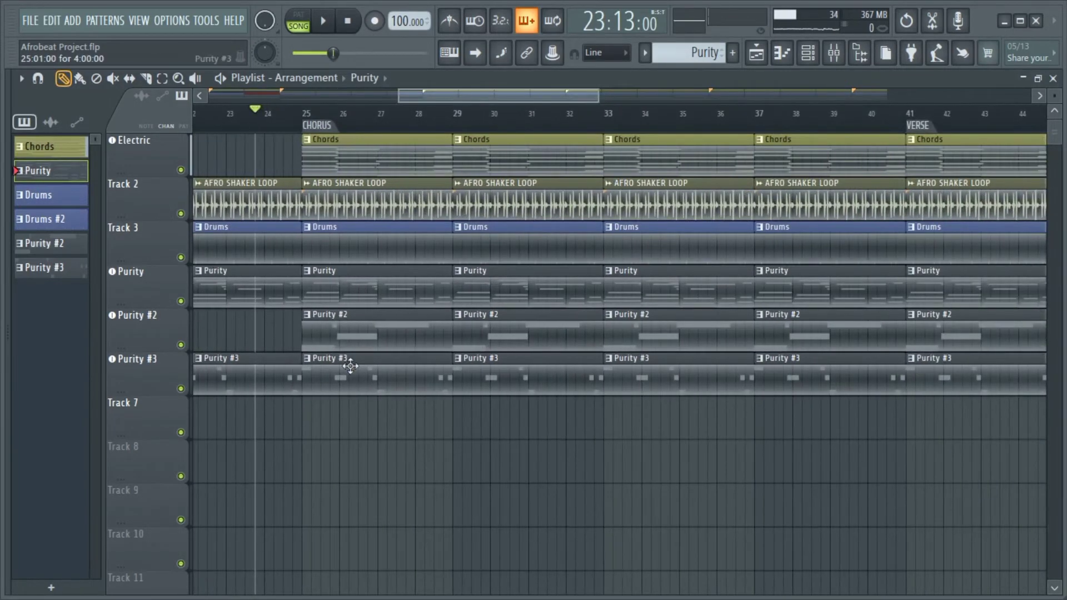
right_click(386, 340)
right_click(515, 332)
right_click(634, 327)
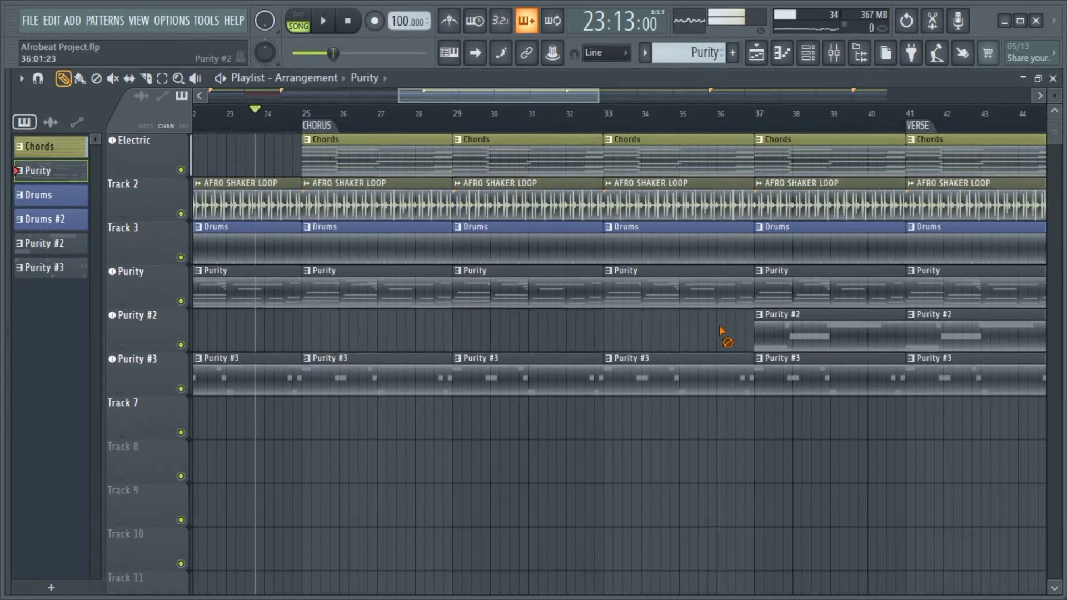
right_click(778, 335)
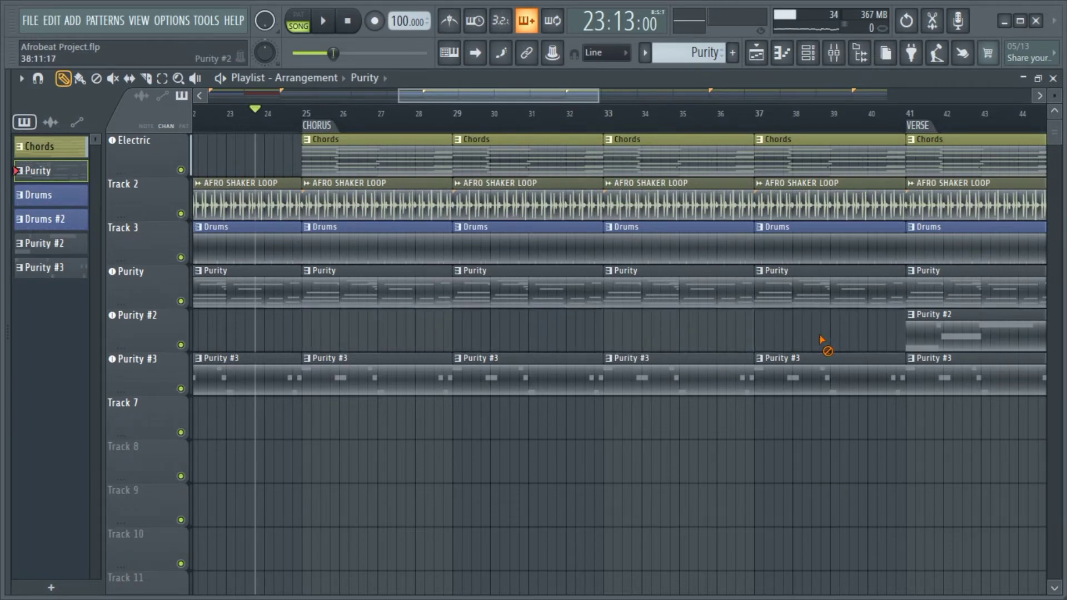
left_click(278, 114)
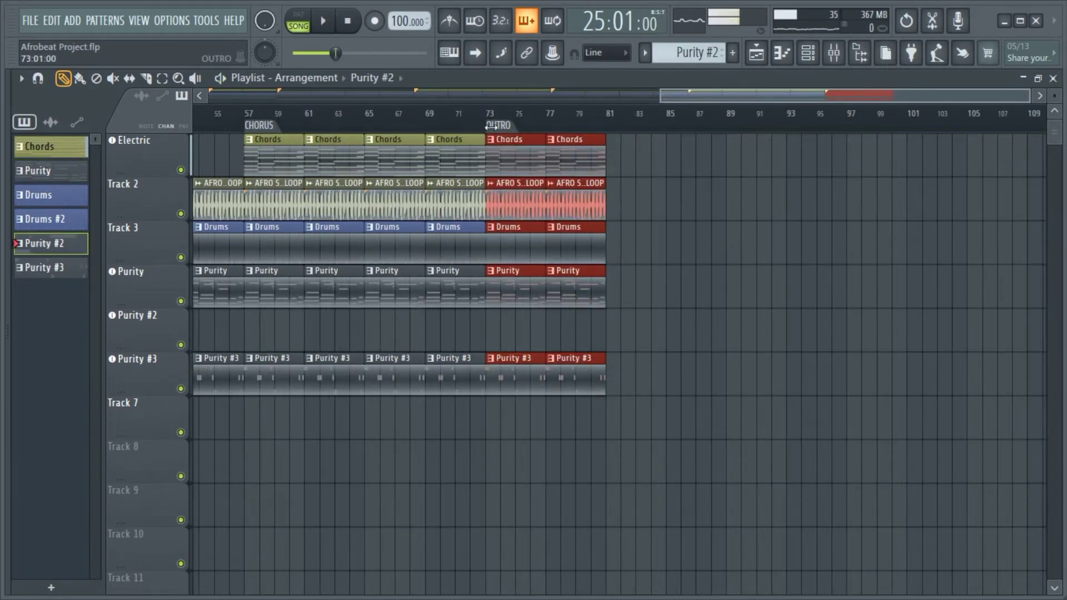
- Play the end of the last Chorus into the Outro, restarting from bar 72
left_click(434, 114)
key("space")
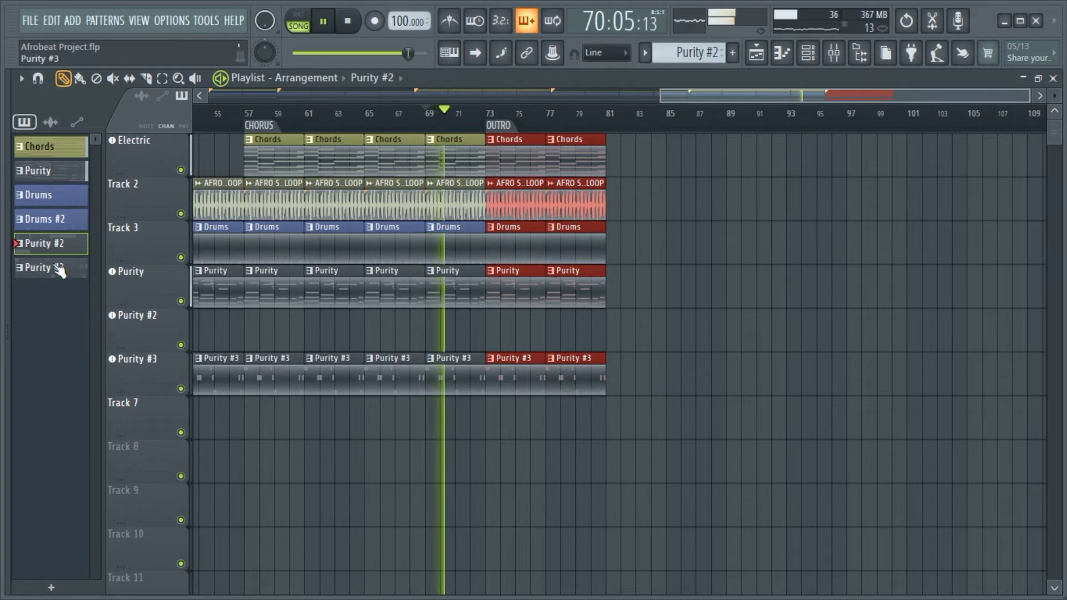
left_click(481, 114)
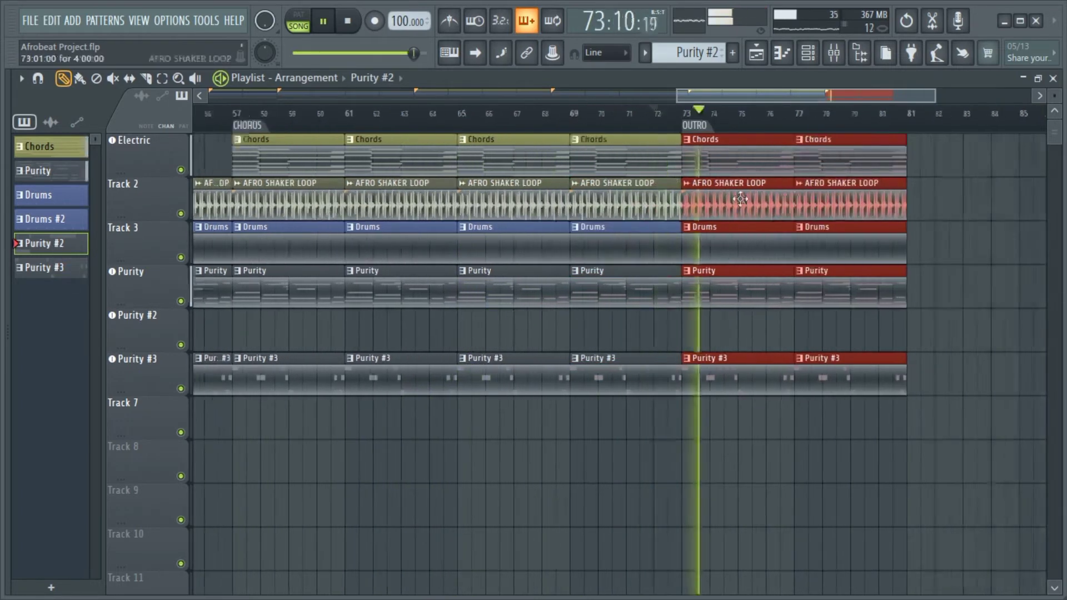
key("space")
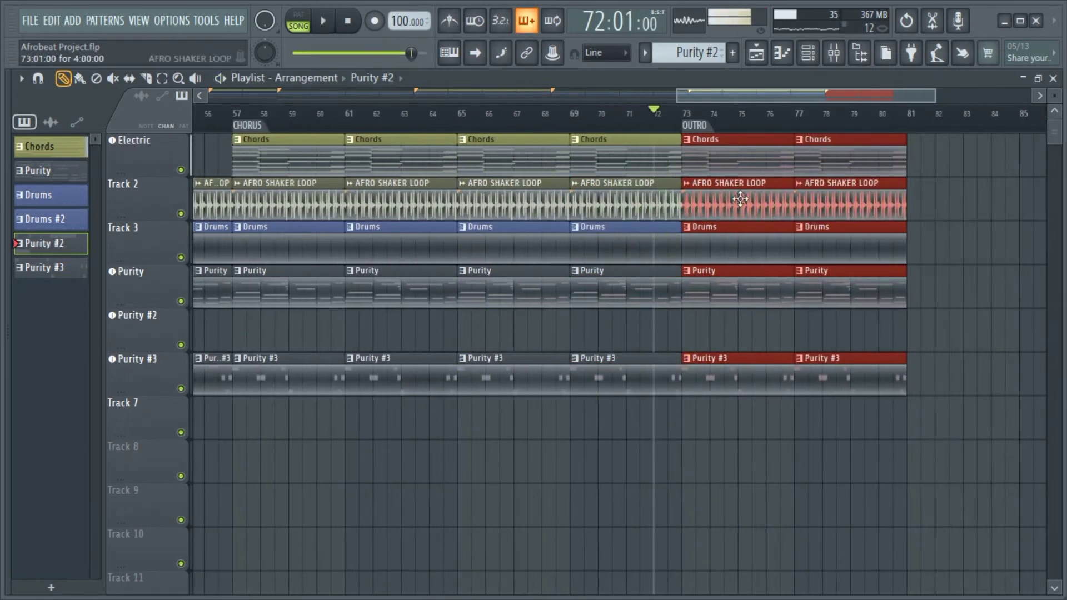
- Delete the Drums and Chords clips from the Outro, bars 73 to 81
right_click(723, 250)
right_click(859, 247)
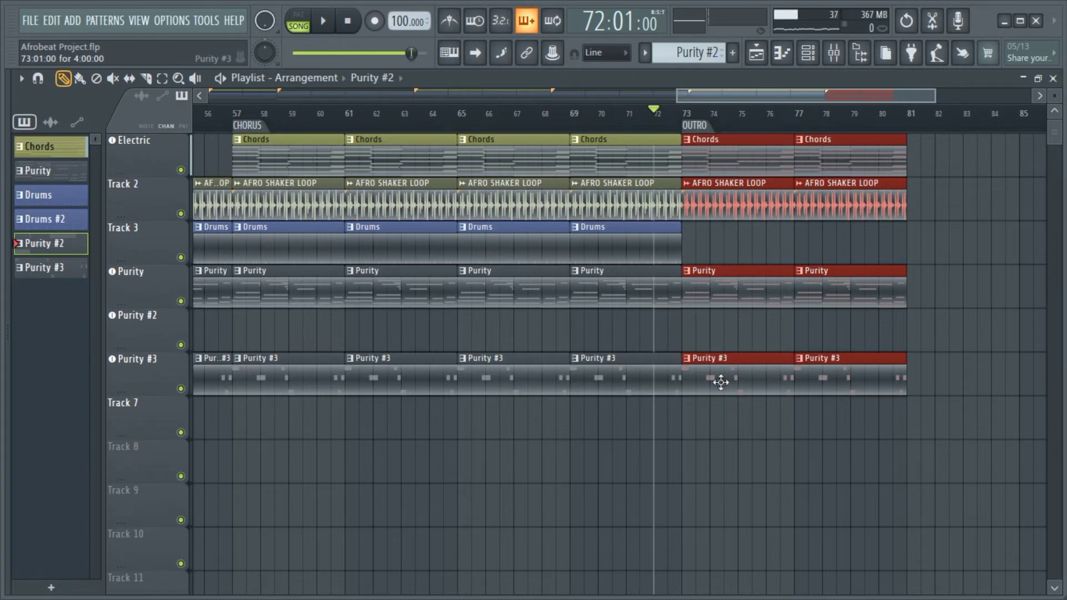
right_click(717, 160)
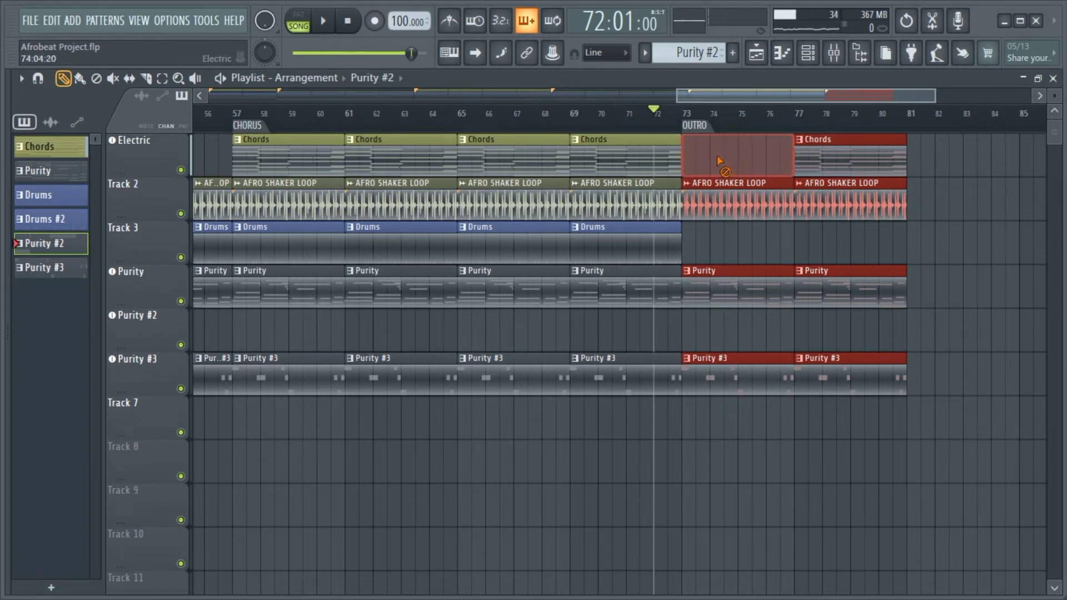
right_click(821, 163)
- Delete the Purity #3 and AFRO SHAKER LOOP clips from the Outro, playing the transition from bar 72 to check it
key("space")
right_click(734, 375)
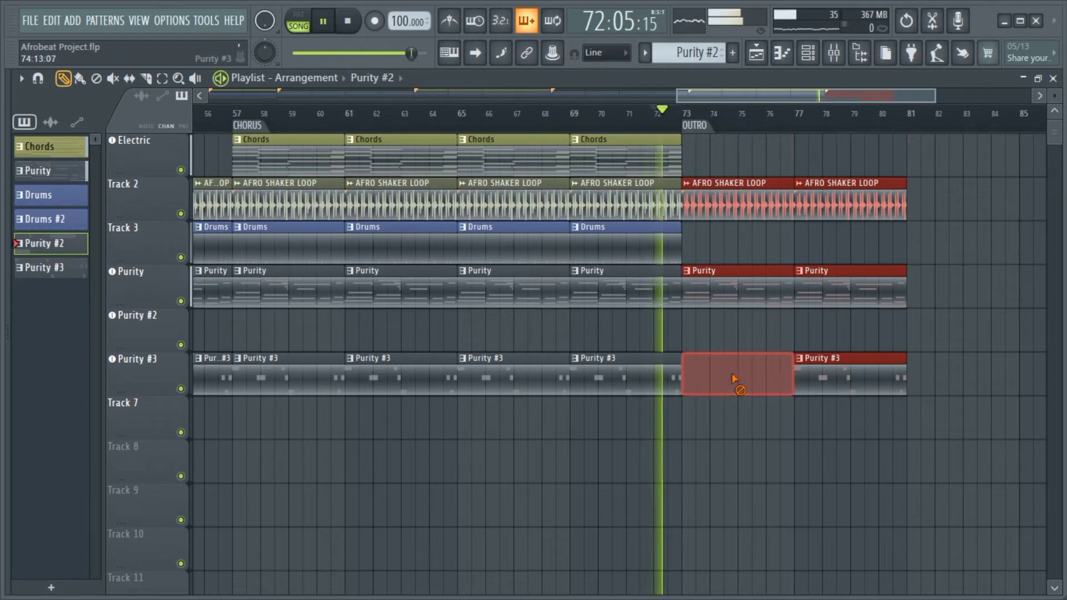
right_click(853, 379)
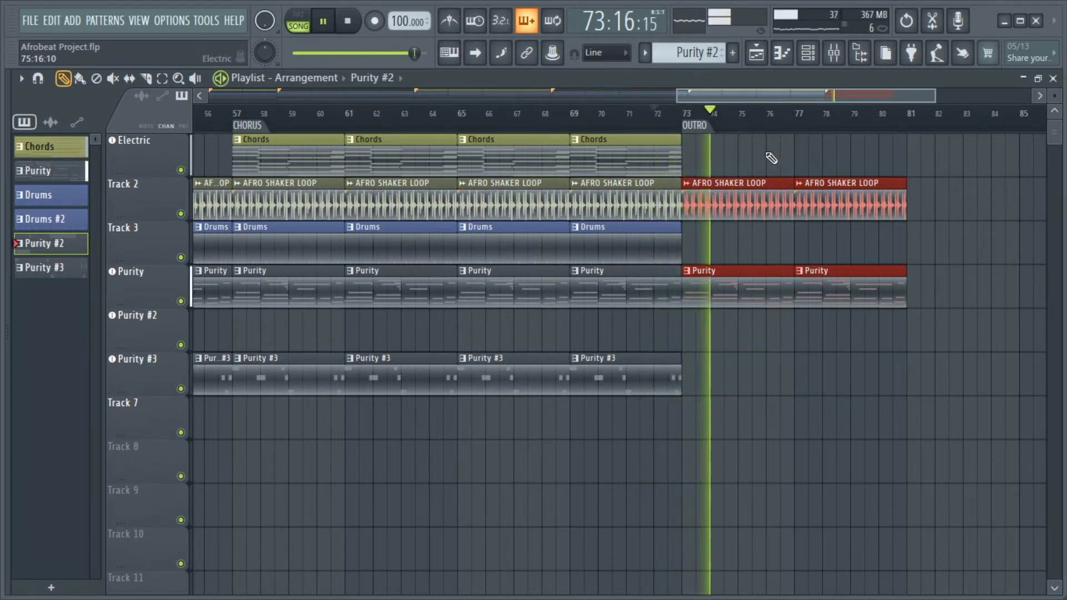
key("space")
right_click(734, 214)
right_click(850, 214)
key("space")
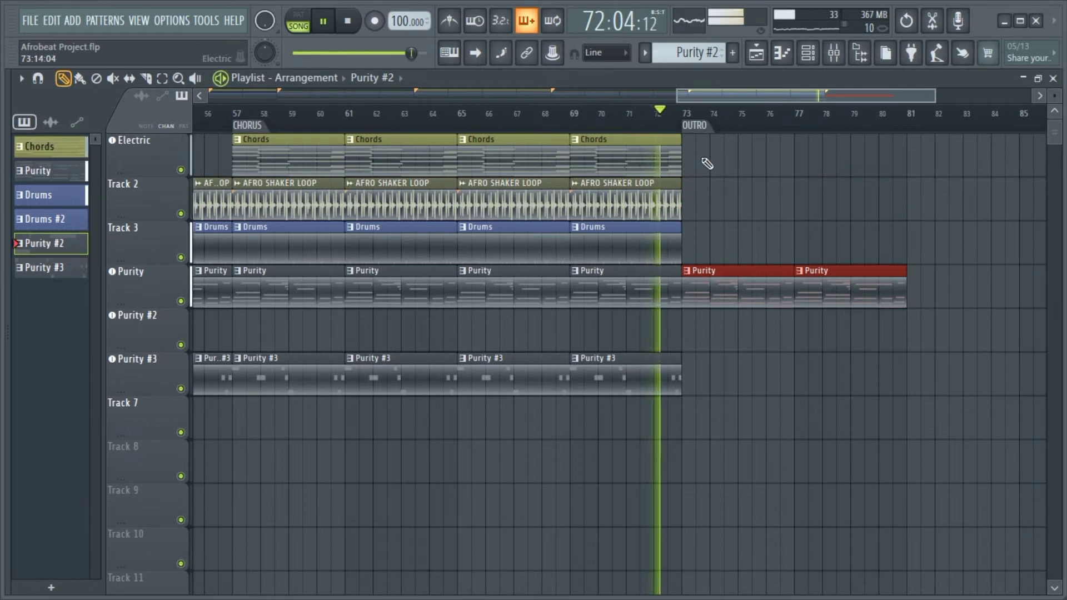
- Place two Chords clips back on the Electric track in the Outro, at bars 73 and 77, and stop playback
left_click(671, 159)
left_click(699, 157)
left_click_drag(742, 159, 728, 159)
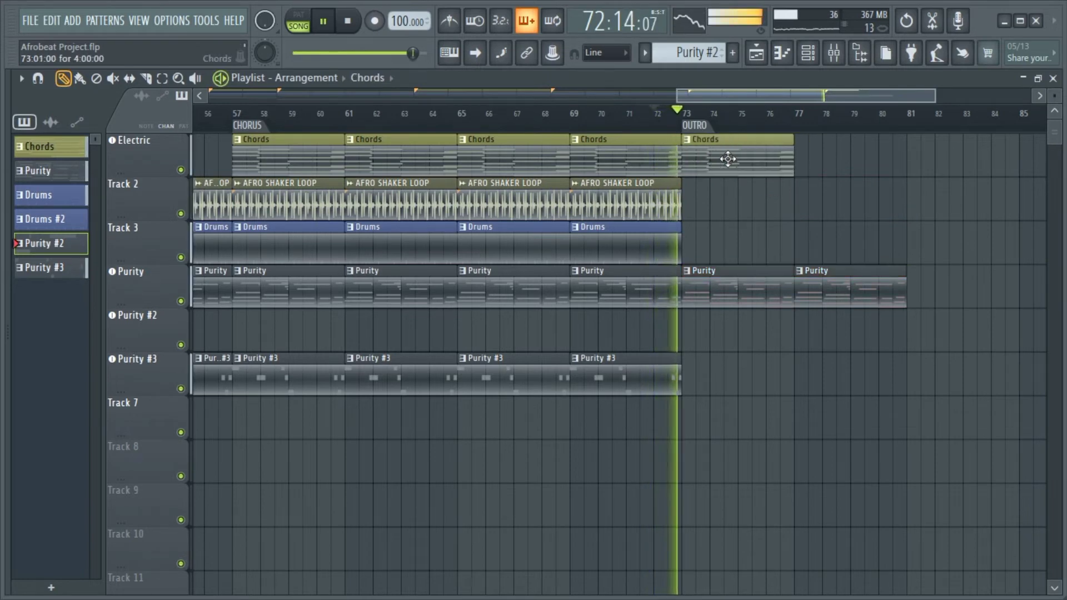
left_click(810, 163)
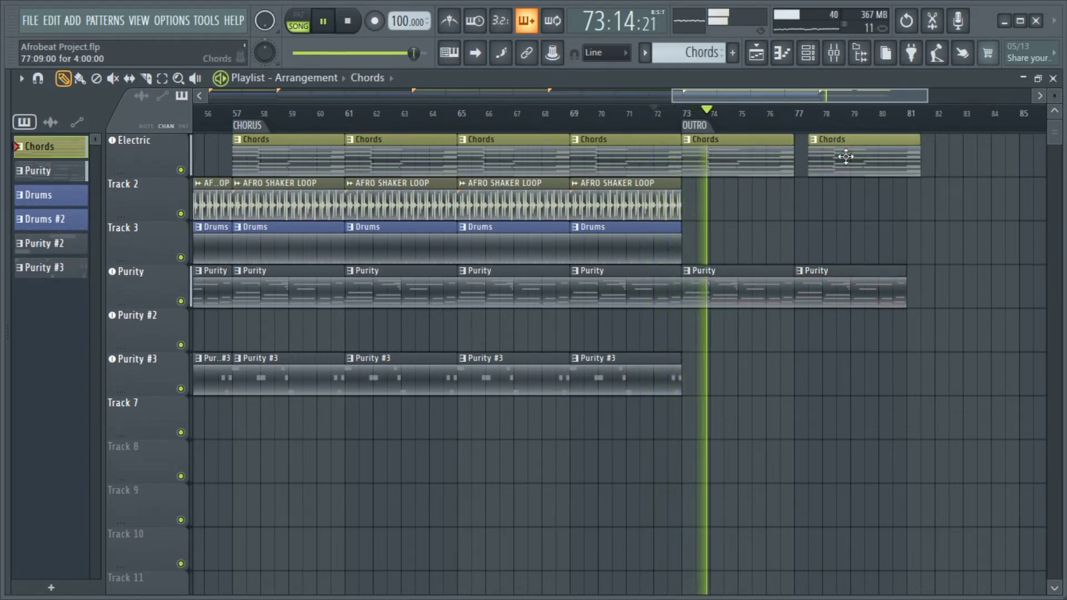
left_click_drag(844, 158, 838, 159)
key("space")
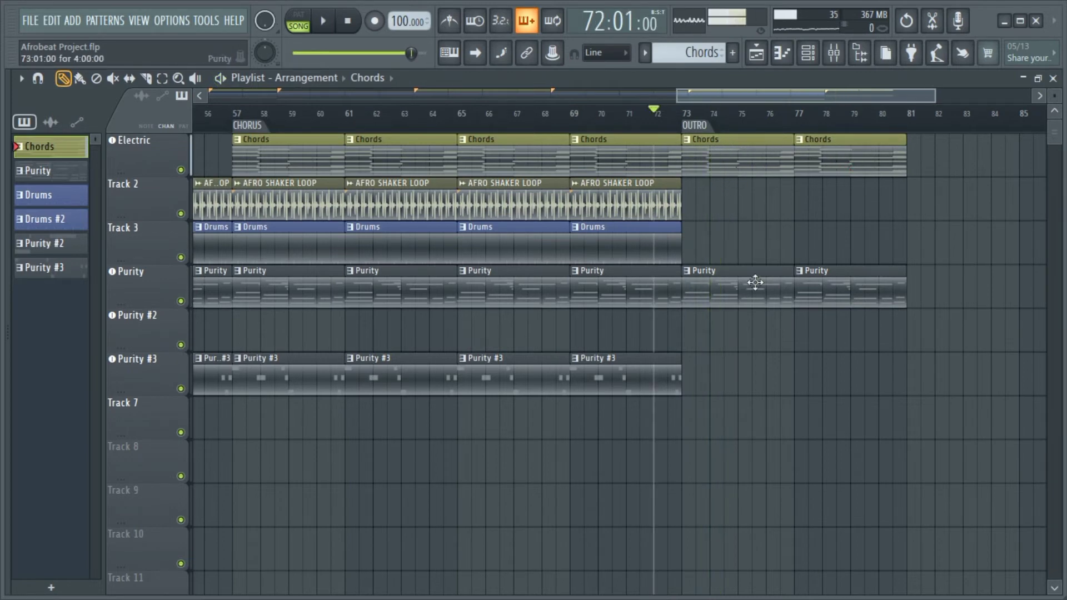
- Return to the song's start, find the ELIKEYS pack in the browser's Packs folder, and audition its Bgash Afrobeat sample
left_click_drag(797, 96, 346, 366)
scroll(346, 365, "down", 2)
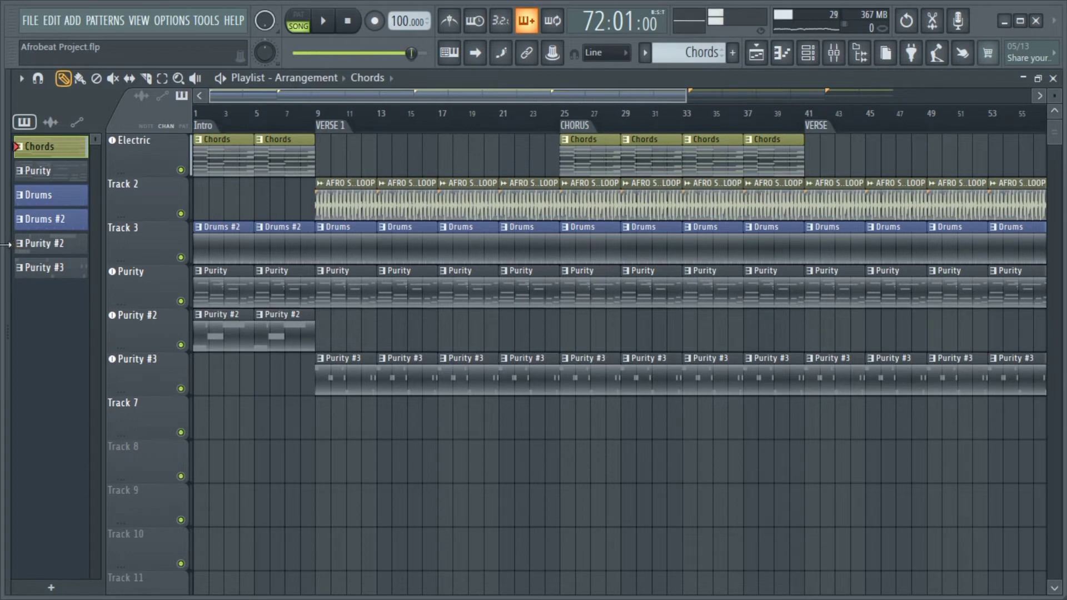
left_click(96, 237)
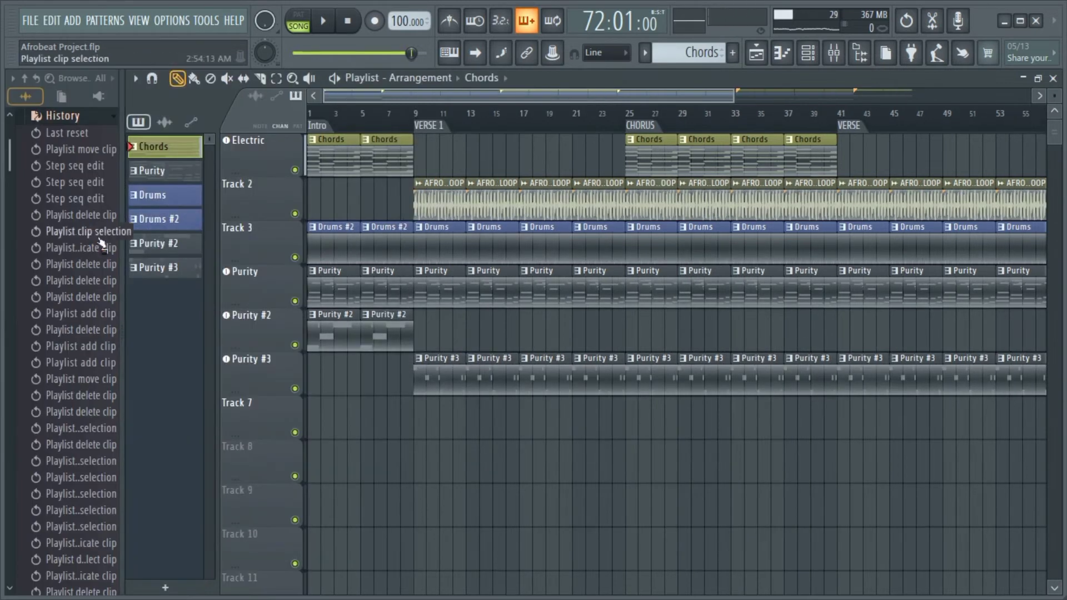
left_click(28, 95)
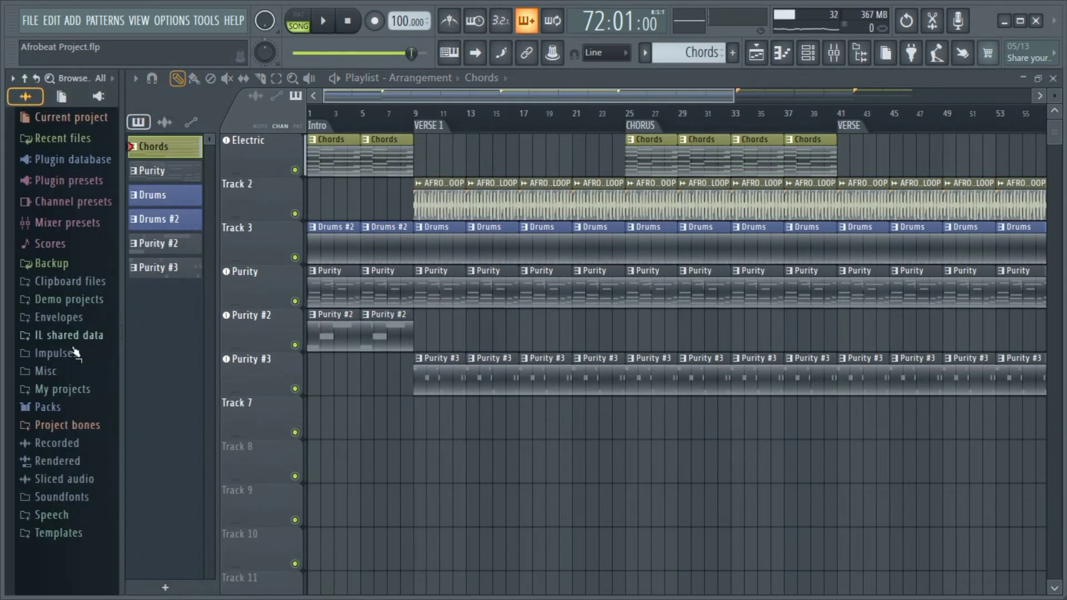
left_click(48, 408)
scroll(80, 444, "down", 5)
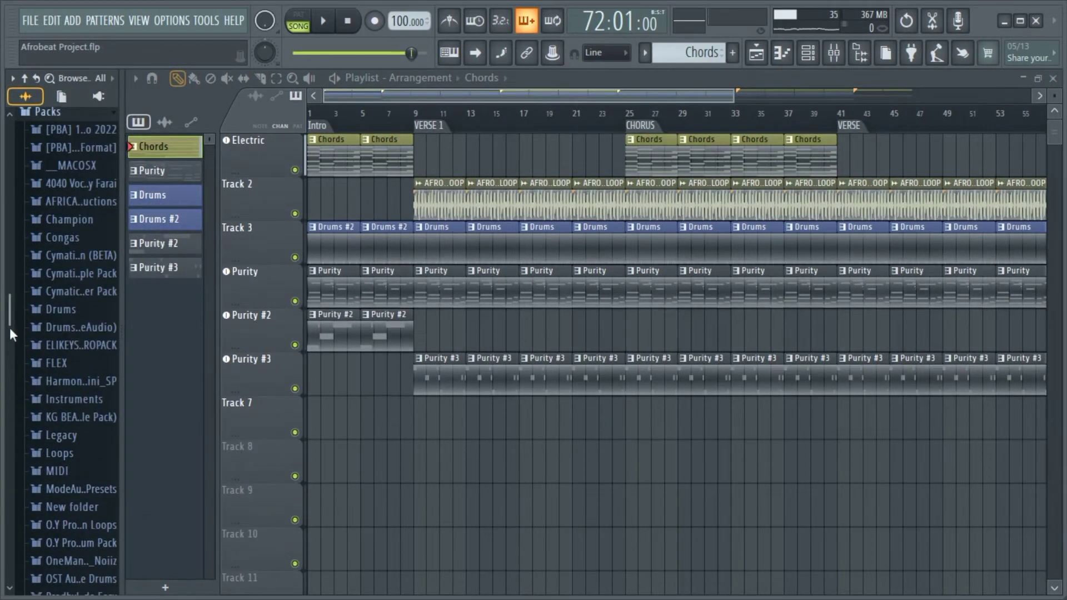
left_click(81, 345)
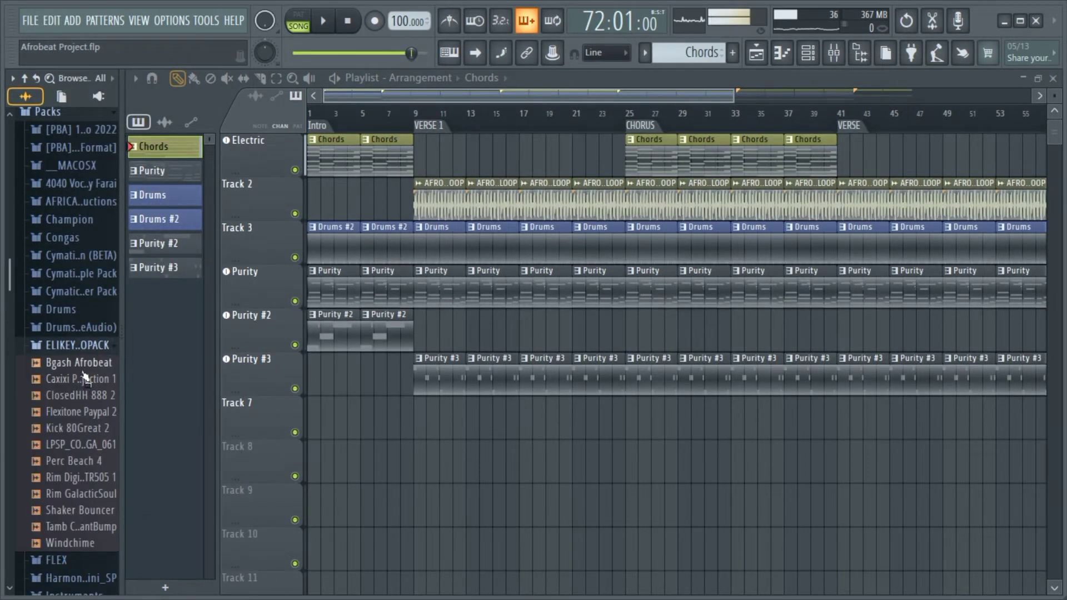
left_click(84, 369)
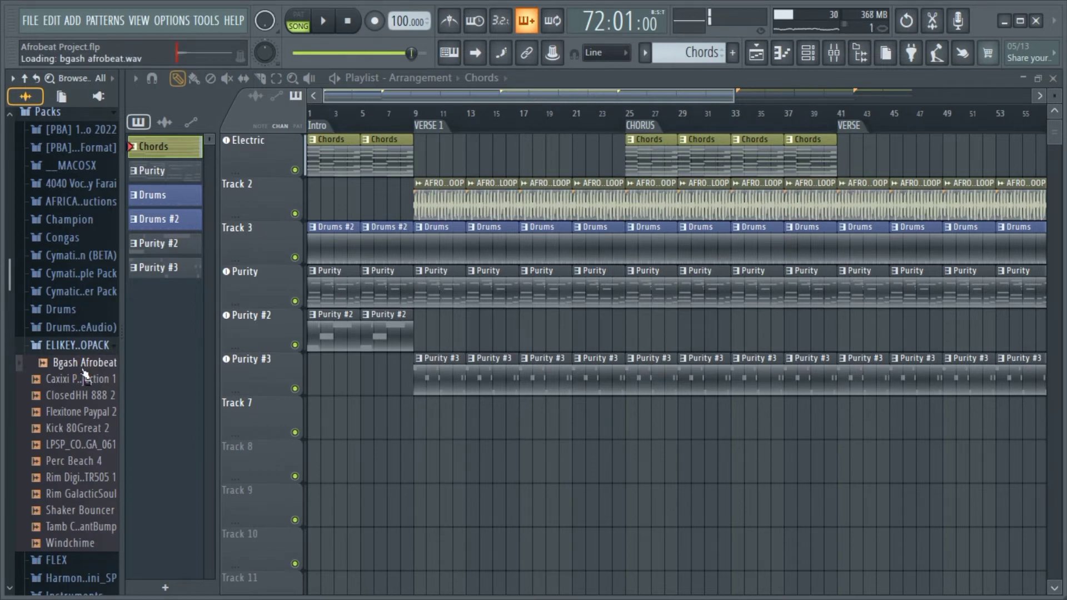
- Place the Bgash Afrobeat sample on Track 7 at bar 1 and play it briefly with the Intro
left_click_drag(84, 373, 291, 427)
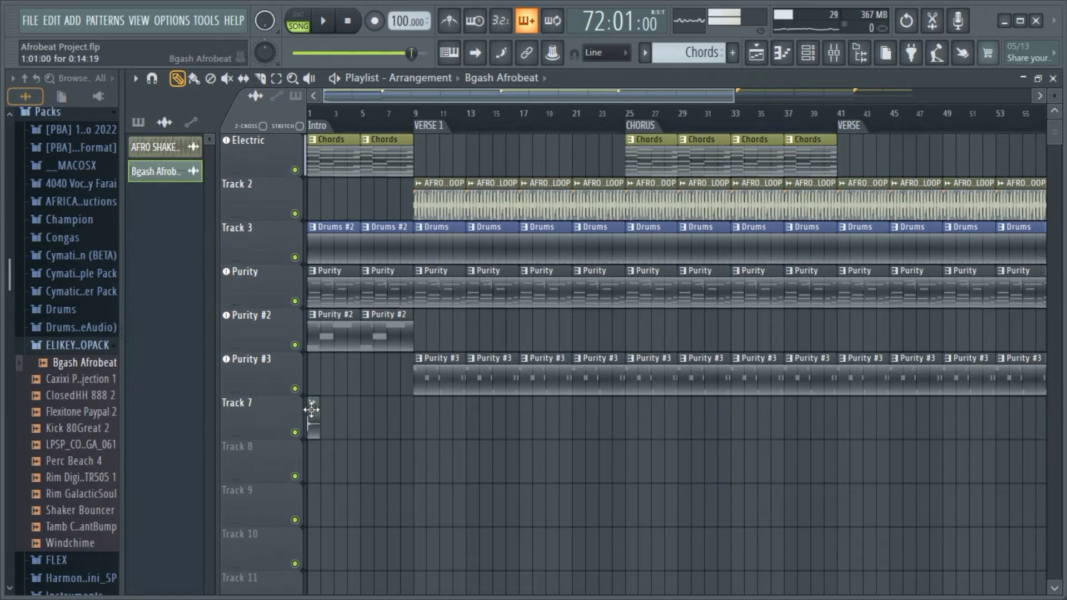
key("space")
key("space")
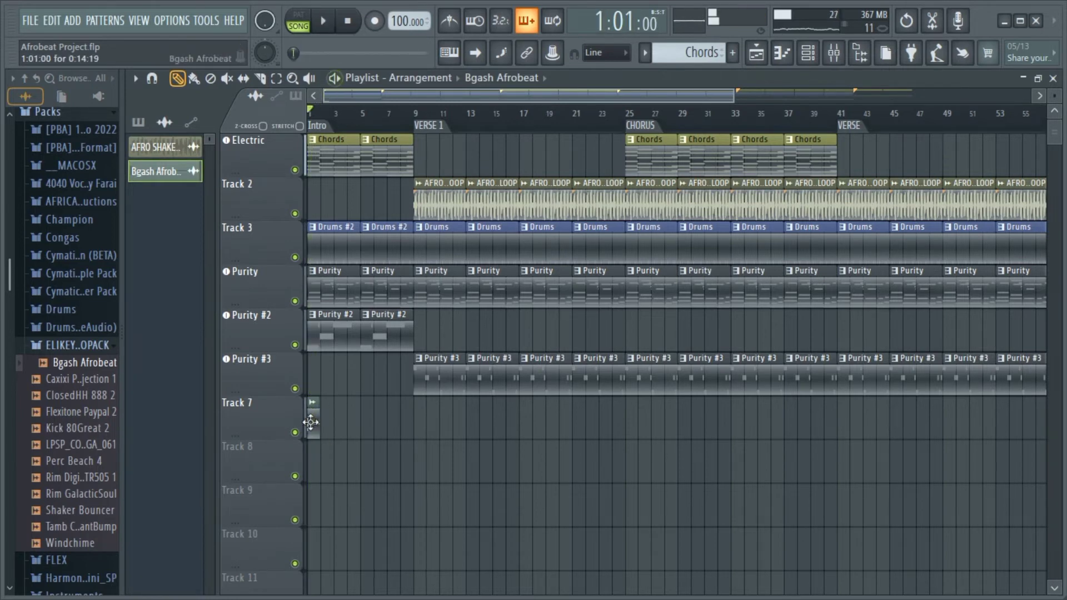
- Lower the Bgash Afrobeat channel volume to 36% while replaying the start of the Intro
double_click(310, 423)
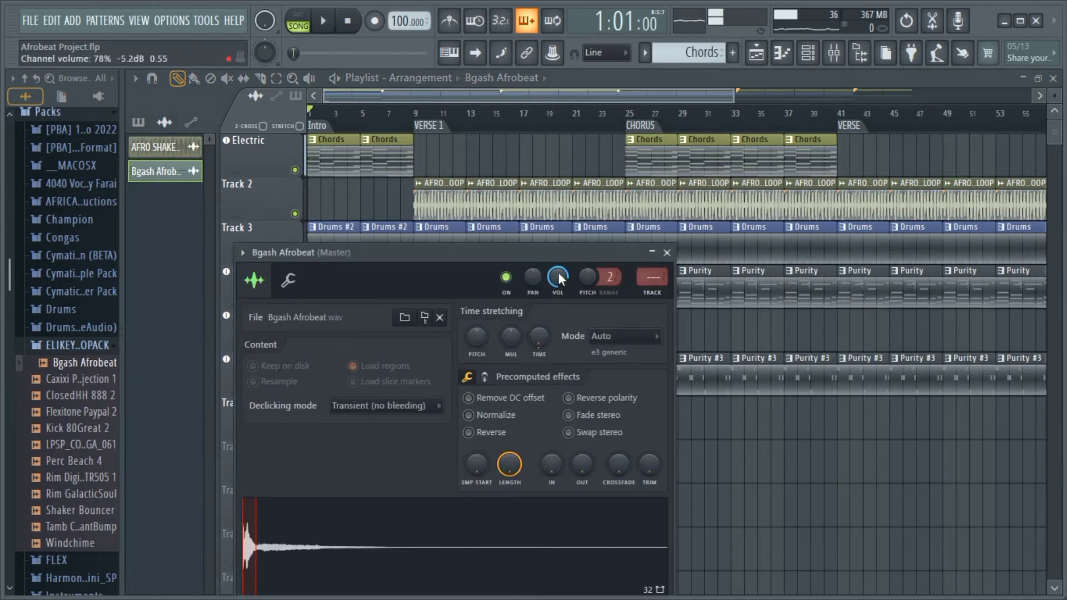
key("space")
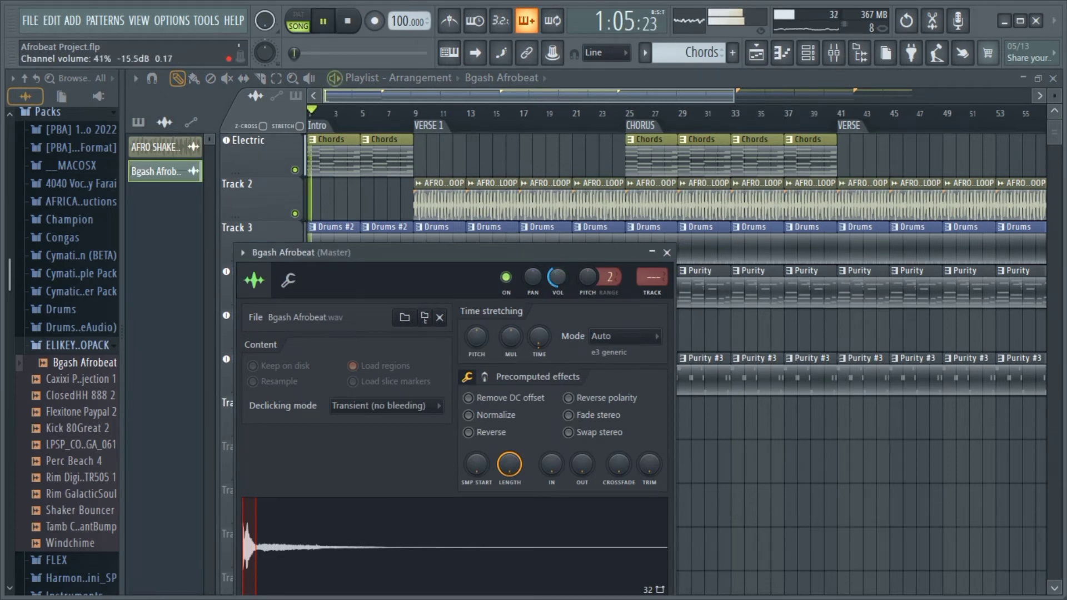
left_click_drag(555, 271, 555, 277)
key("space")
key("space")
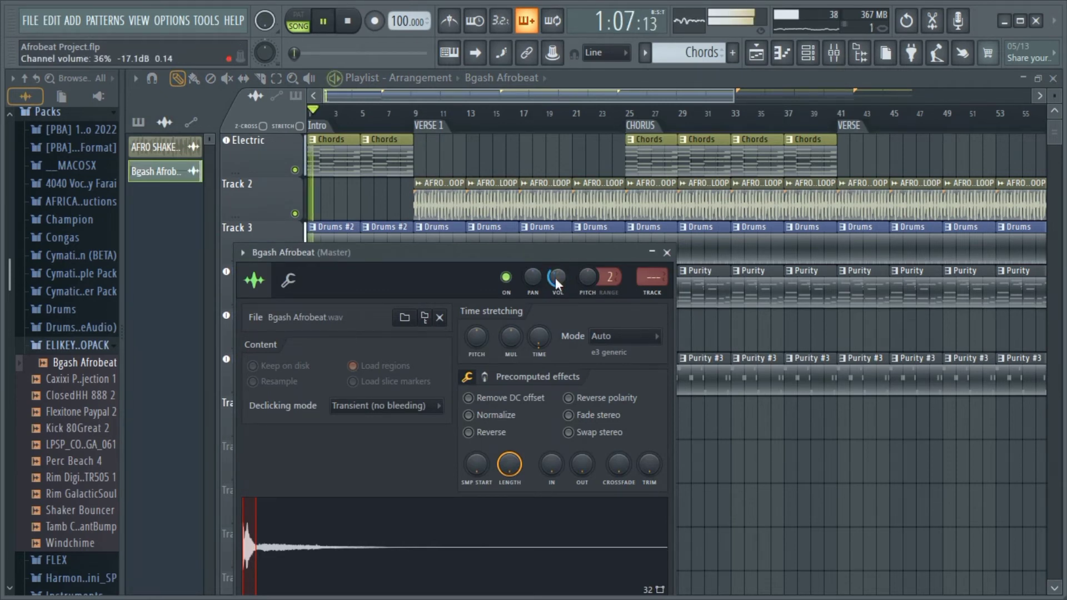
key("space")
key("space")
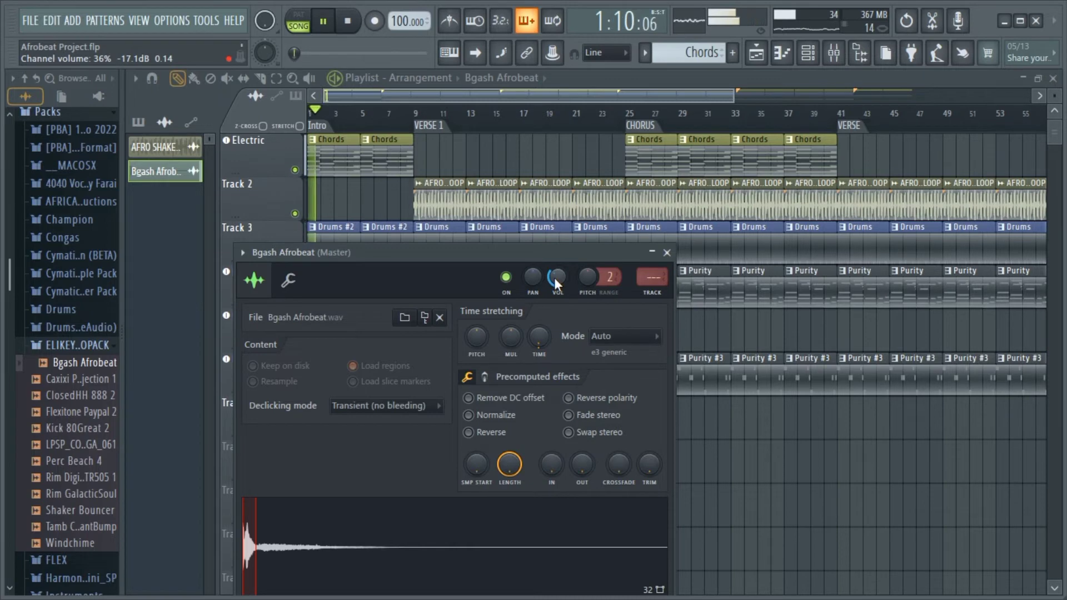
key("space")
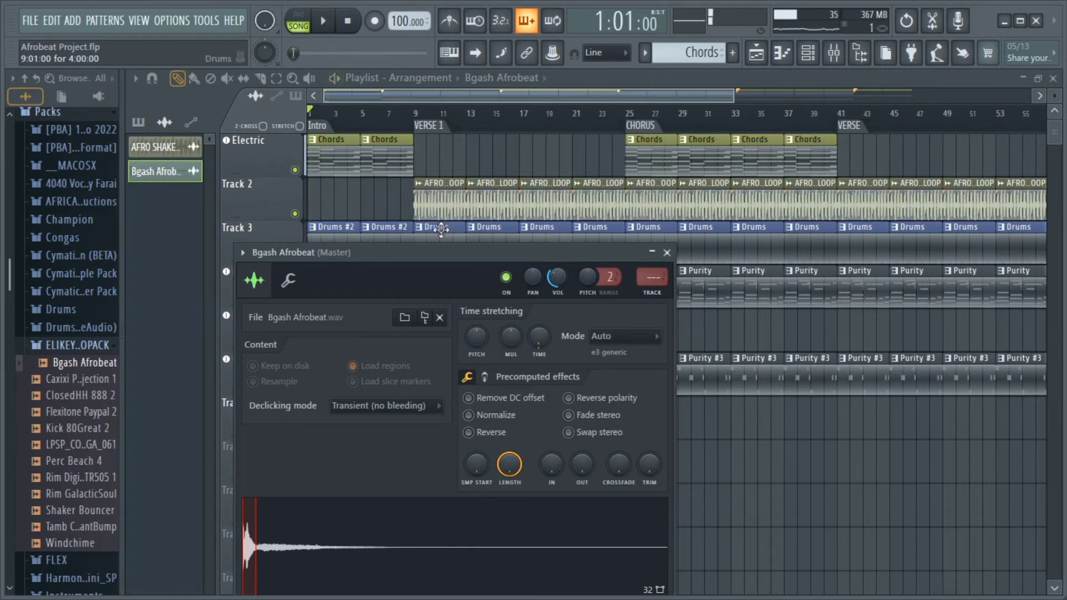
- Move the Bgash Afrobeat clip on Track 7 to the first Chorus at bar 25 and play it from 24:15
left_click_drag(436, 250, 442, 462)
scroll(383, 378, "up", 3)
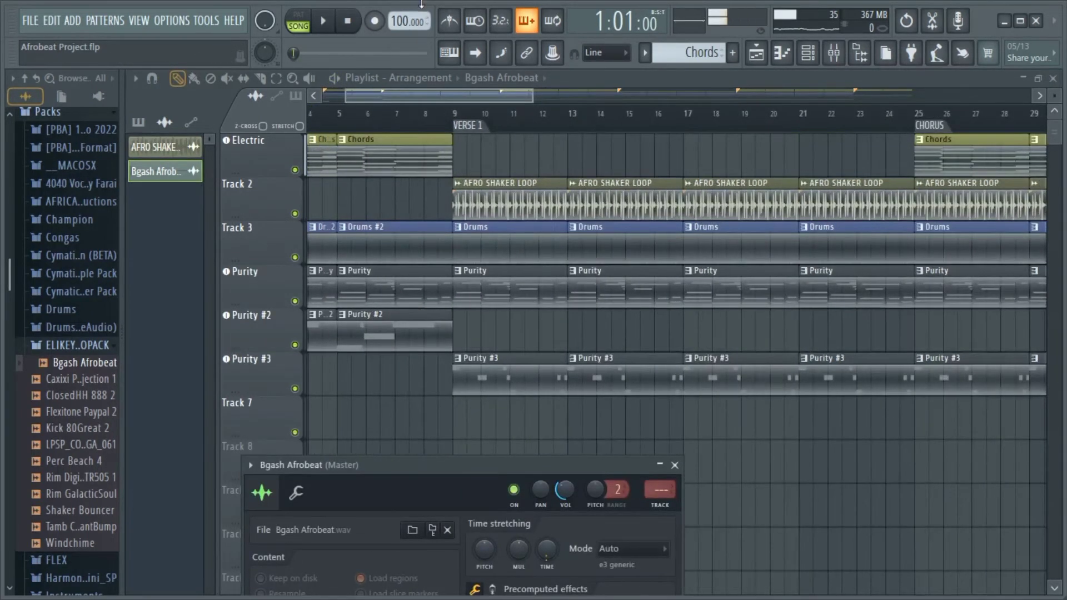
left_click_drag(419, 99, 325, 108)
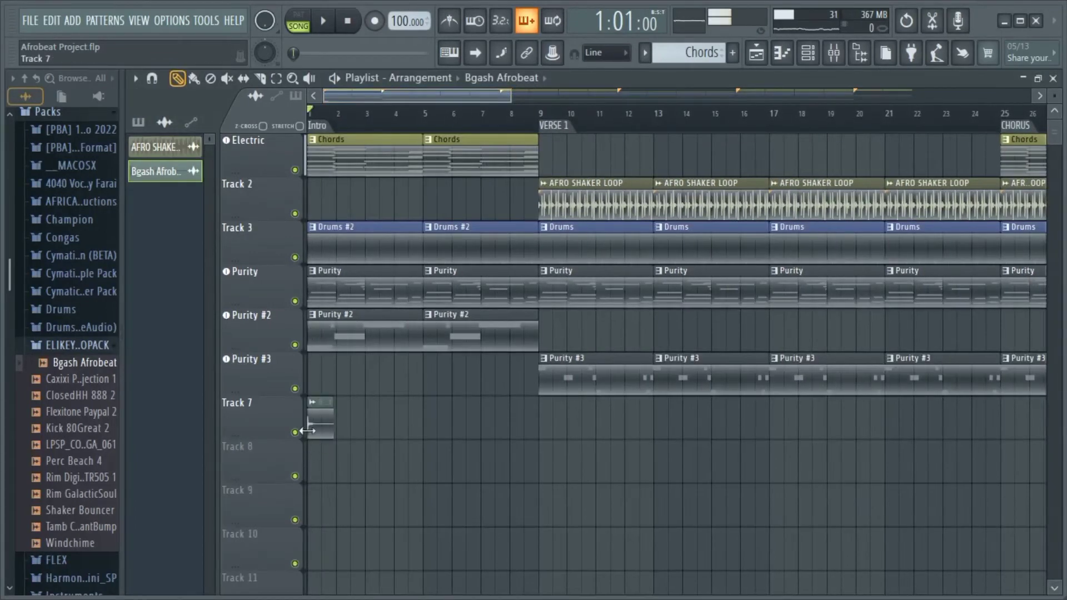
left_click_drag(307, 431, 871, 410)
scroll(884, 383, "up", 10)
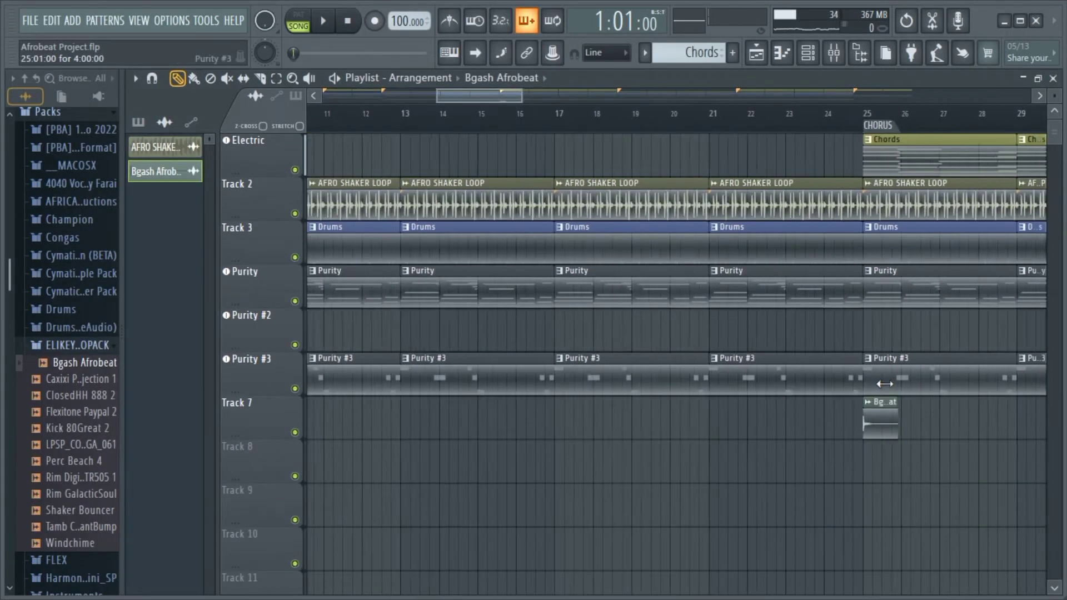
left_click(499, 114)
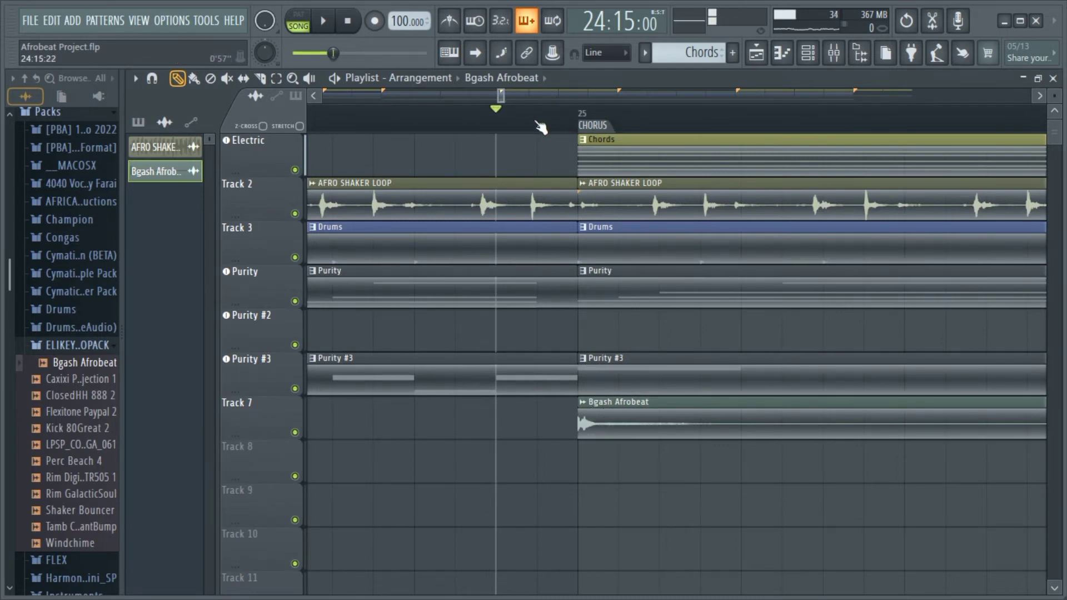
key("space")
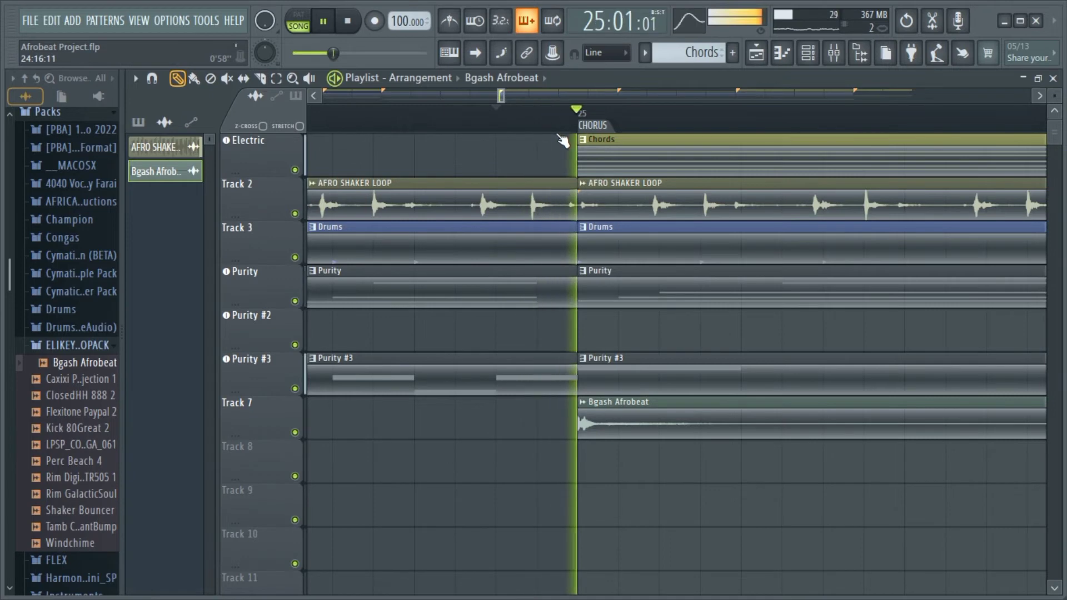
key("space")
- Set the Bgash Afrobeat channel volume to 52% while replaying the Chorus entry, and close its channel settings
double_click(604, 414)
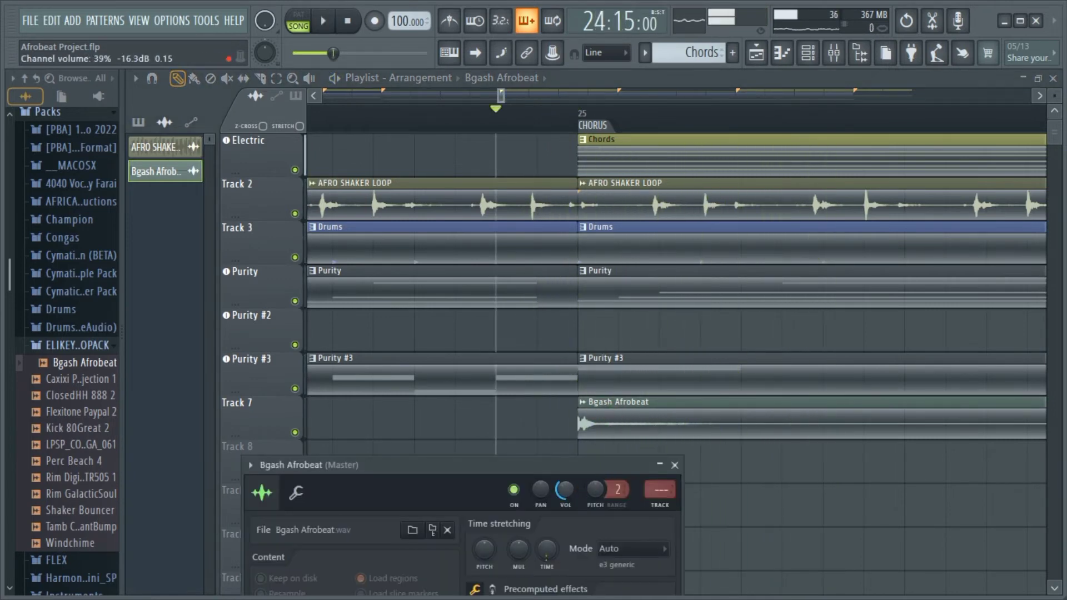
key("space")
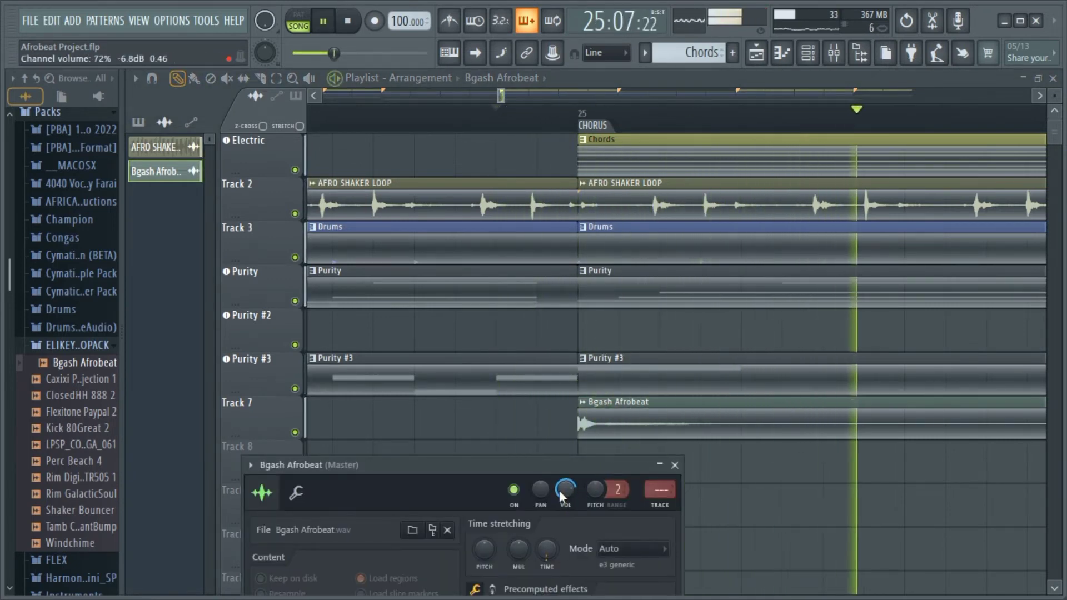
left_click_drag(560, 491, 560, 514)
key("space")
key("space")
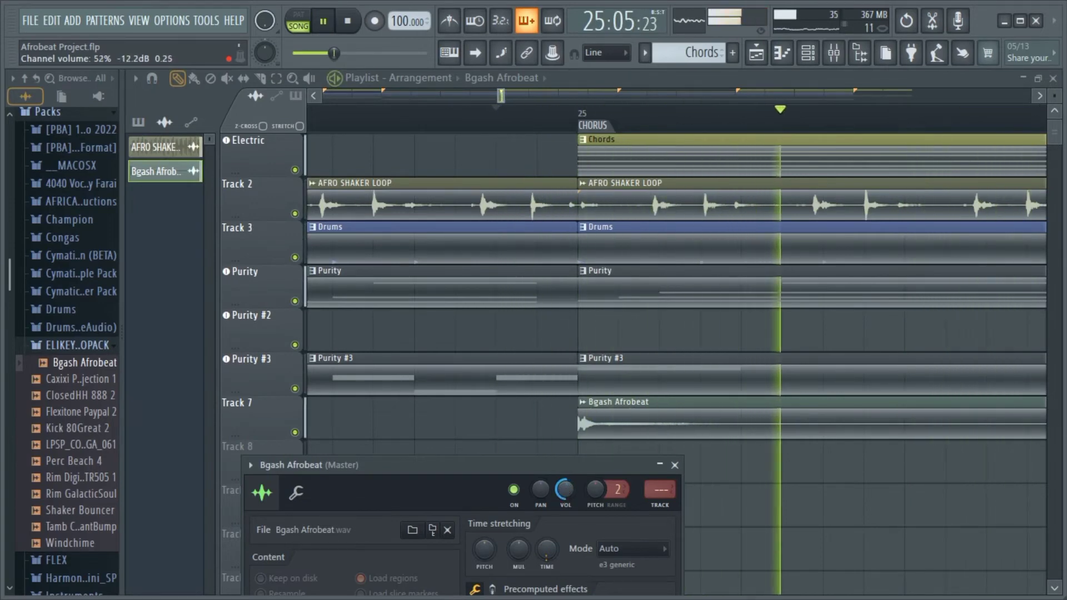
key("space")
key("space")
left_click(675, 466)
key("space")
- Play the transition into the first Chorus repeatedly, from 24:15 and from 24:02, to check the Bgash Afrobeat hit
scroll(405, 282, "down", 3)
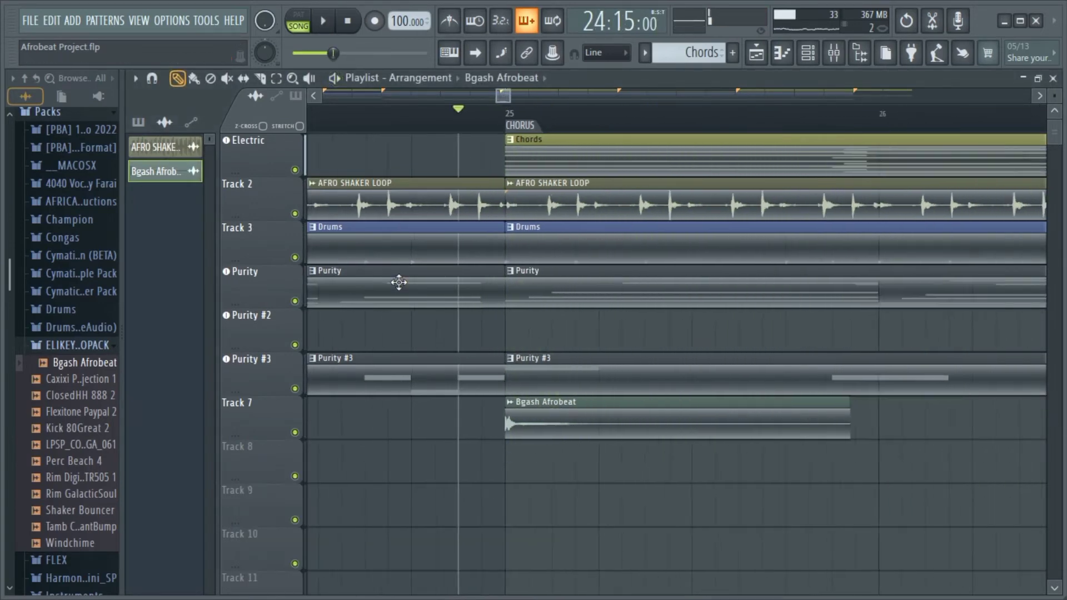
key("space")
mouse_move(502, 95)
left_mouse_down()
mouse_move(482, 99)
mouse_move(507, 109)
mouse_move(518, 95)
left_mouse_up()
scroll(593, 185, "down", 3)
key("space")
key("space")
key("space")
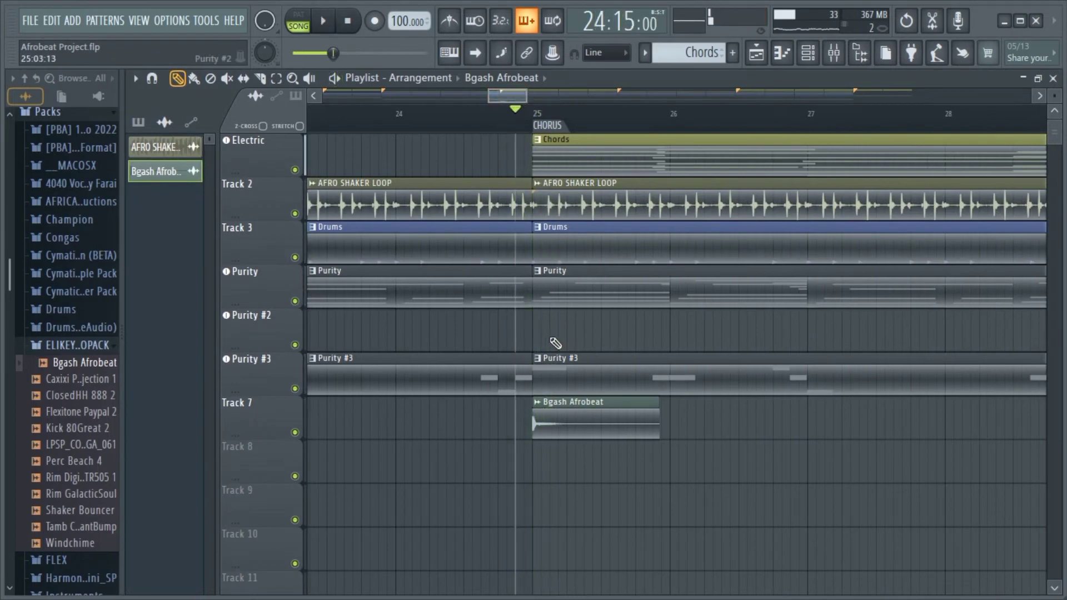
scroll(497, 271, "up", 1)
scroll(497, 270, "up", 2)
key("space")
left_click(493, 114)
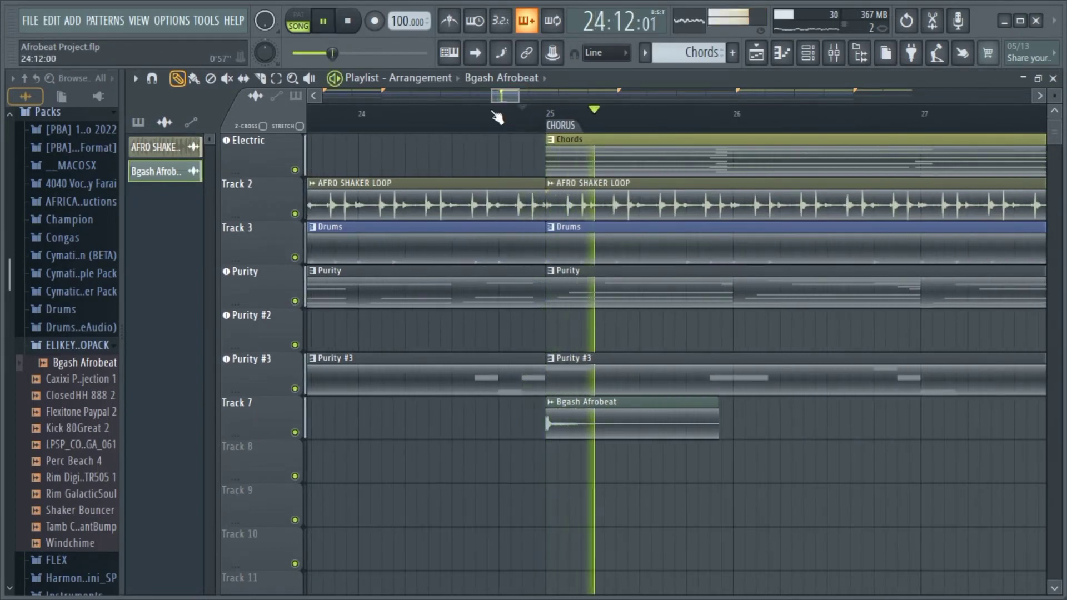
left_click(380, 115)
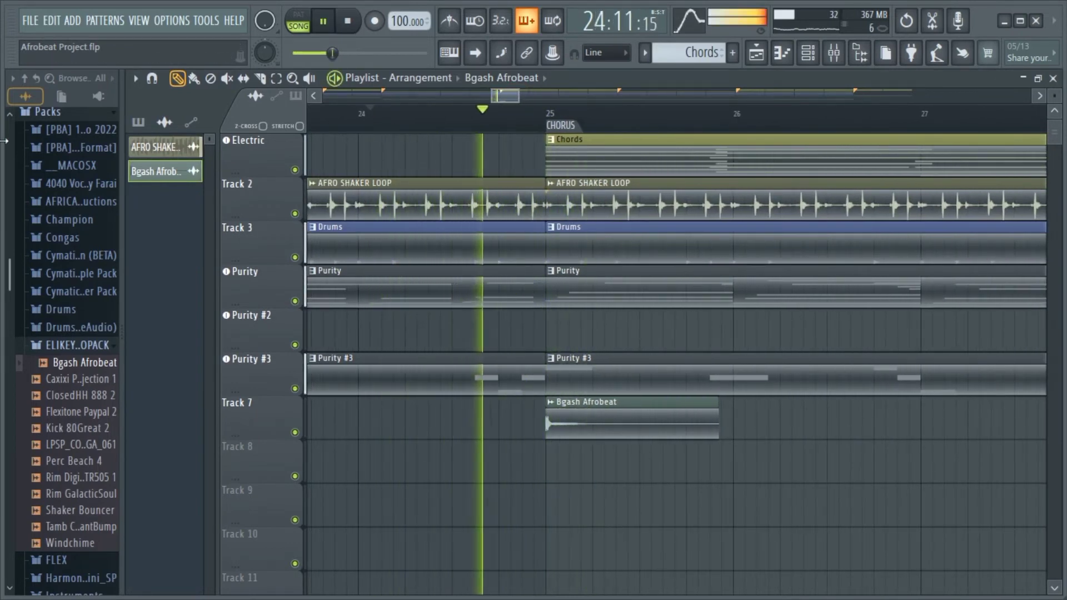
key("space")
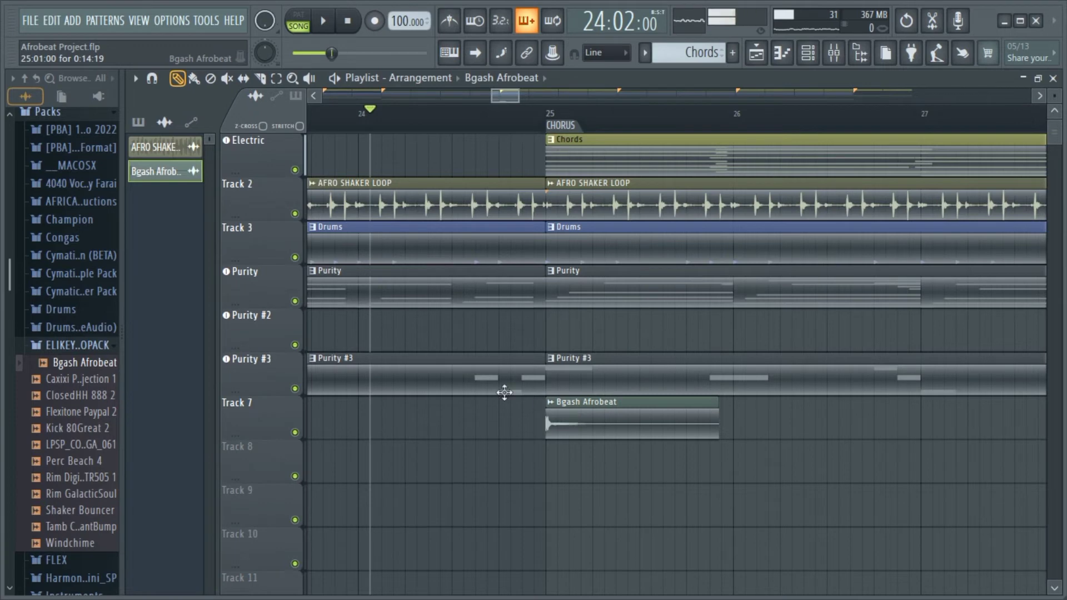
- Audition the Windchime sample from the ELIKEYS pack and place it on Track 7 just before bar 24
scroll(61, 361, "up", 4)
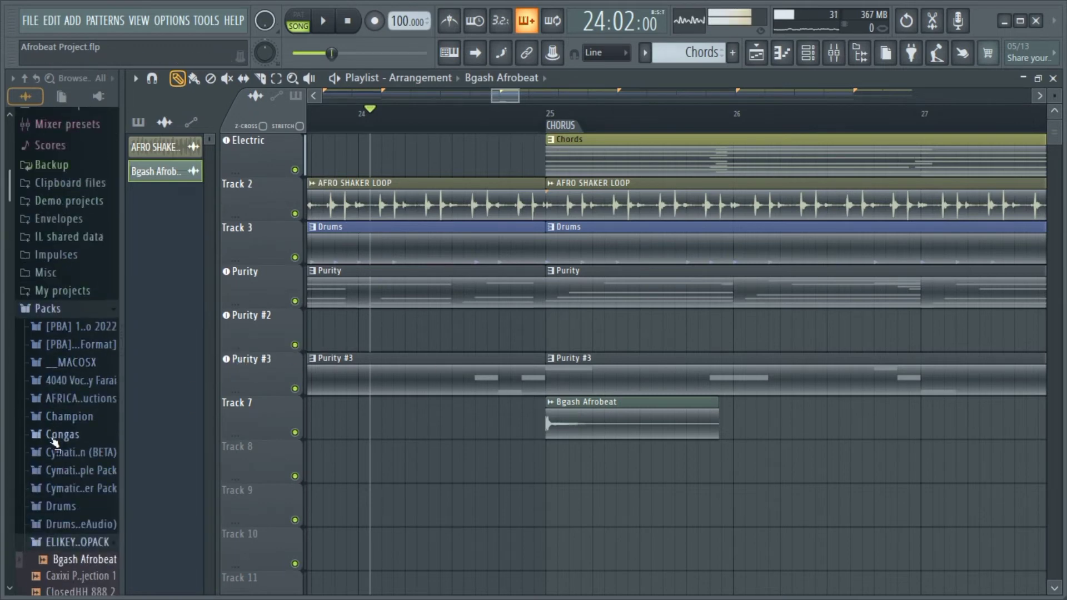
left_click(66, 543)
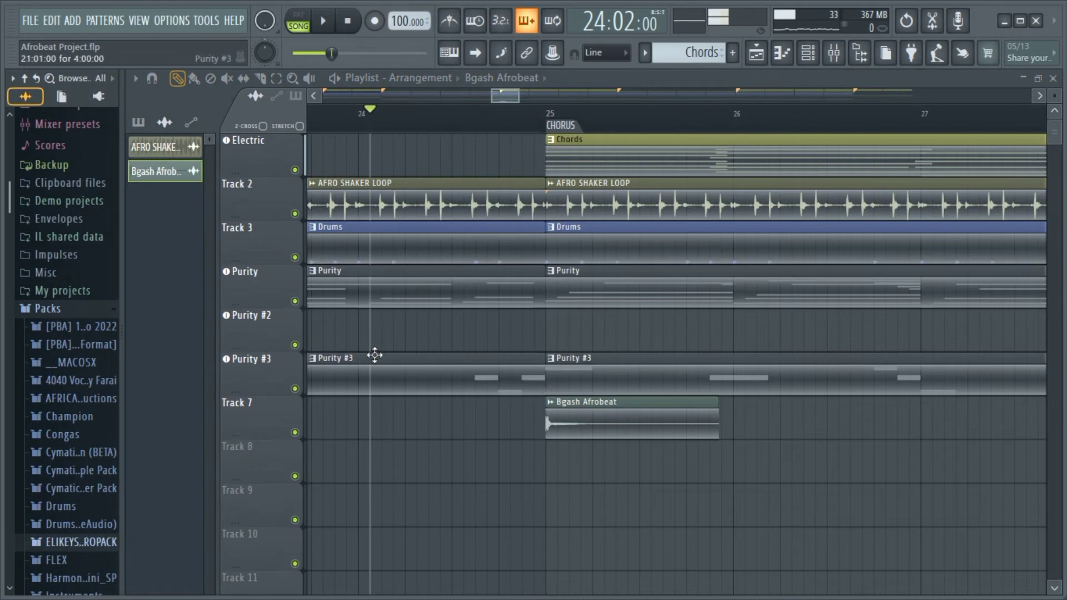
left_click(67, 542)
left_click(74, 492)
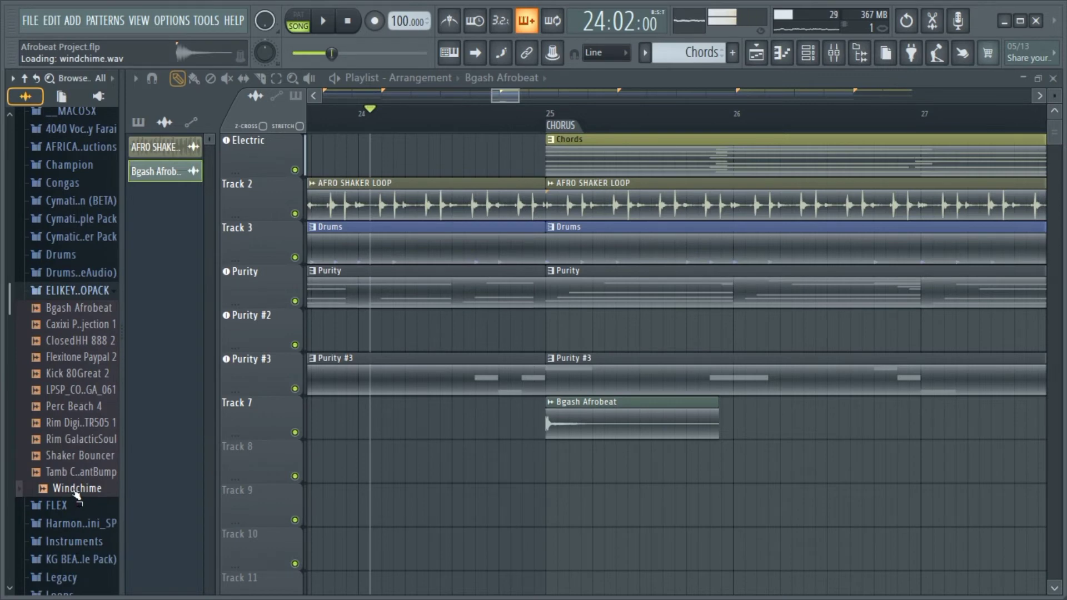
left_click_drag(78, 494, 398, 437)
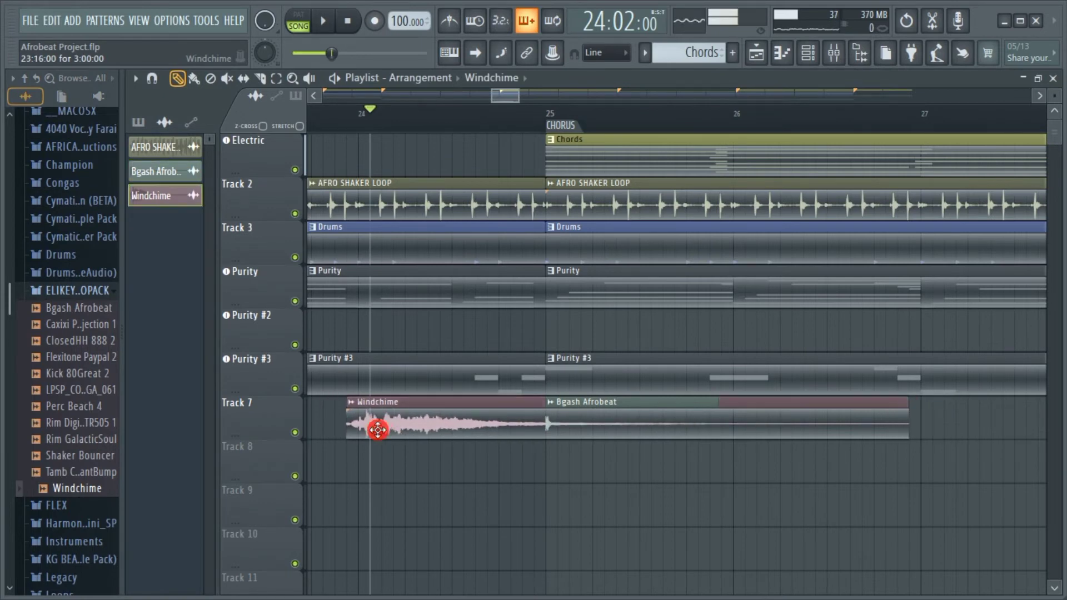
- Reverse the Windchime sample and move its clip to Track 8 so it ends at the Chorus start, bar 25
double_click(378, 429)
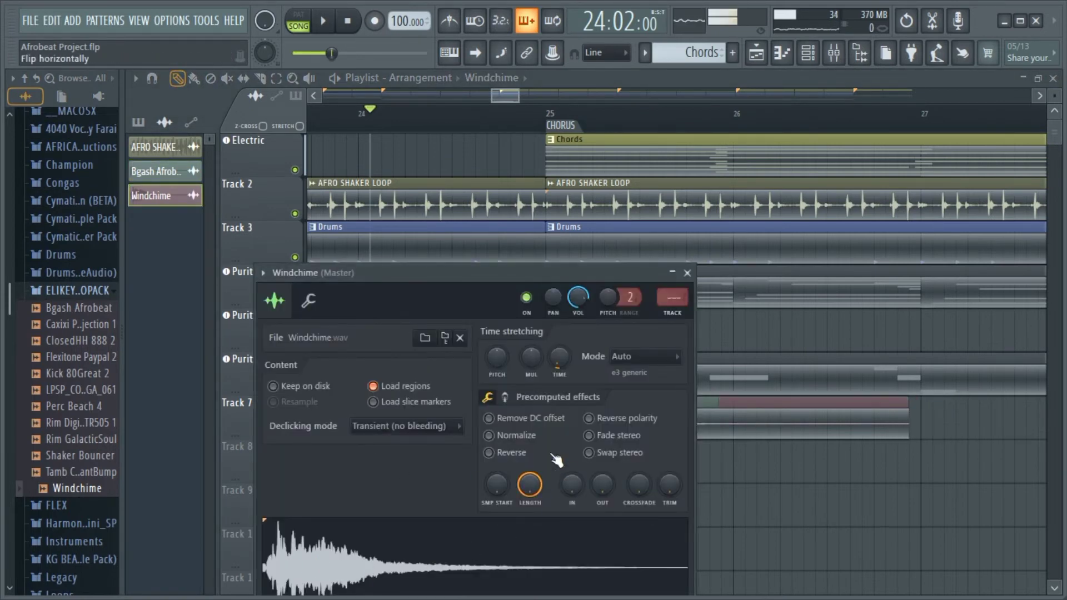
left_click(499, 454)
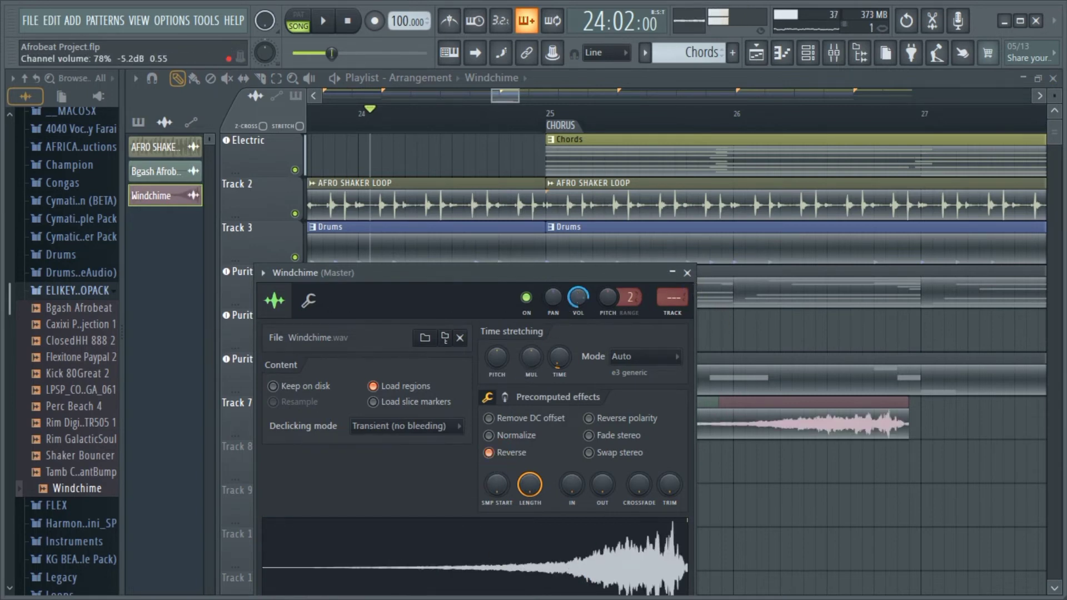
left_click(687, 273)
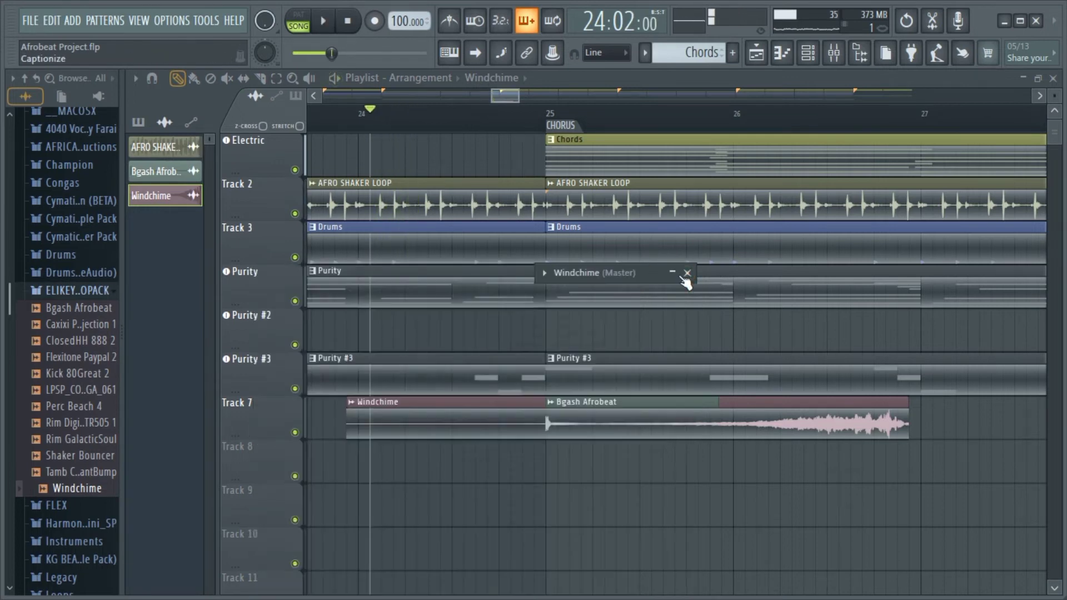
mouse_move(496, 422)
left_mouse_down()
mouse_move(336, 520)
mouse_move(203, 472)
mouse_move(515, 436)
mouse_move(440, 536)
mouse_move(408, 482)
left_mouse_up()
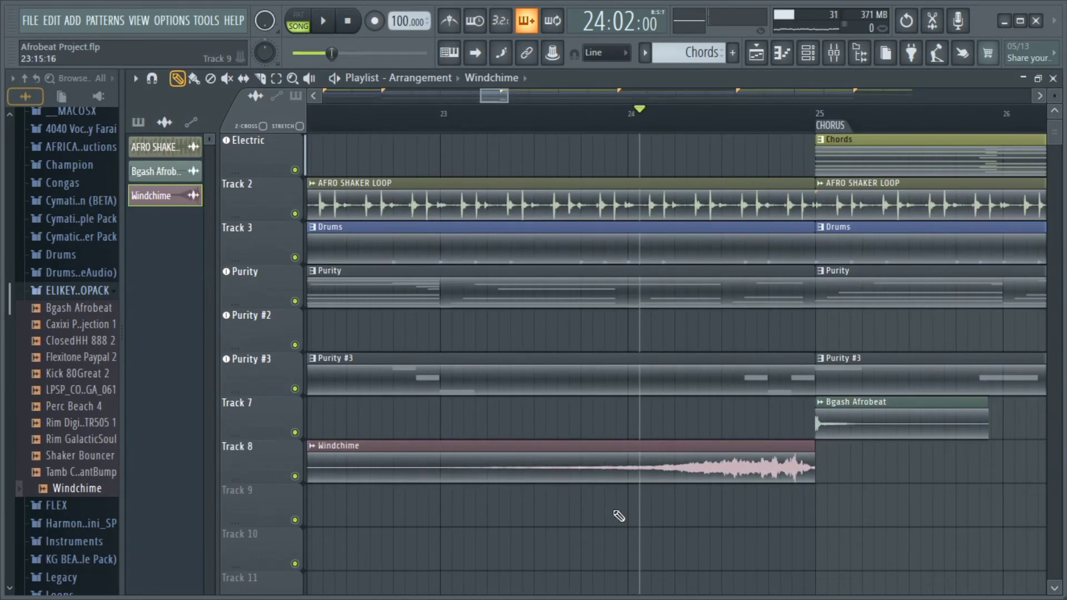
scroll(658, 493, "up", 3, "ctrl")
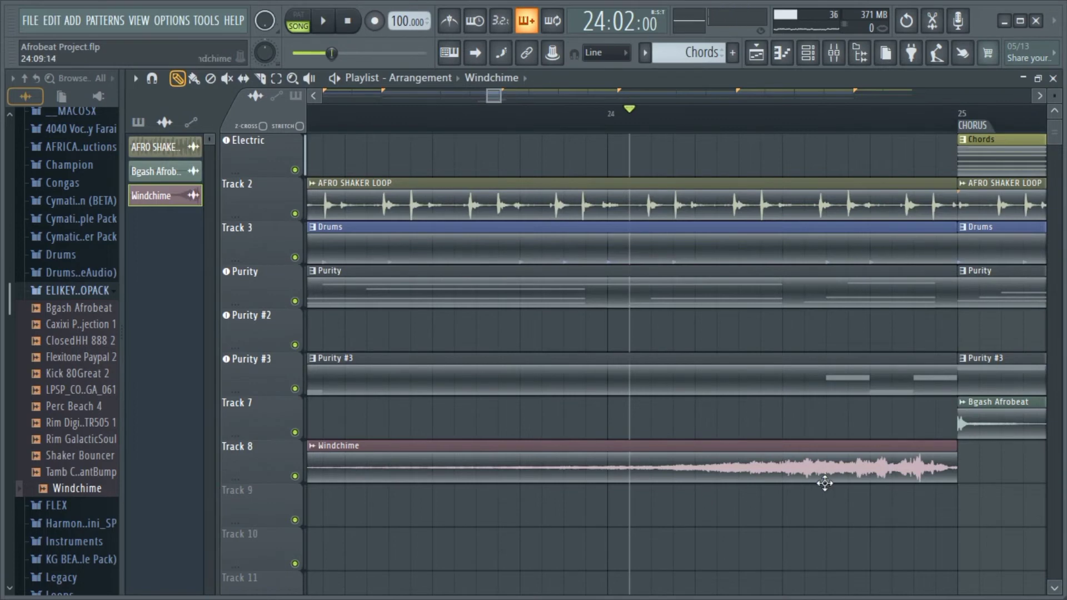
- Slice the reversed Windchime clip on Track 8 at 24:05 and delete the portion before the cut
mouse_move(956, 455)
left_mouse_down()
mouse_move(936, 461)
mouse_move(957, 470)
left_mouse_up()
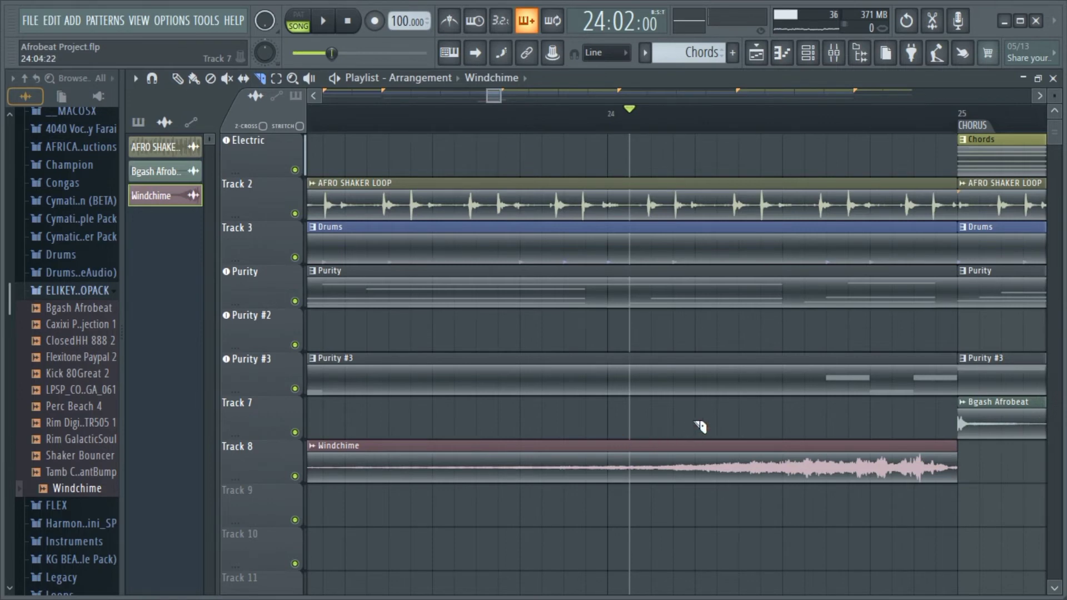
left_click(714, 510)
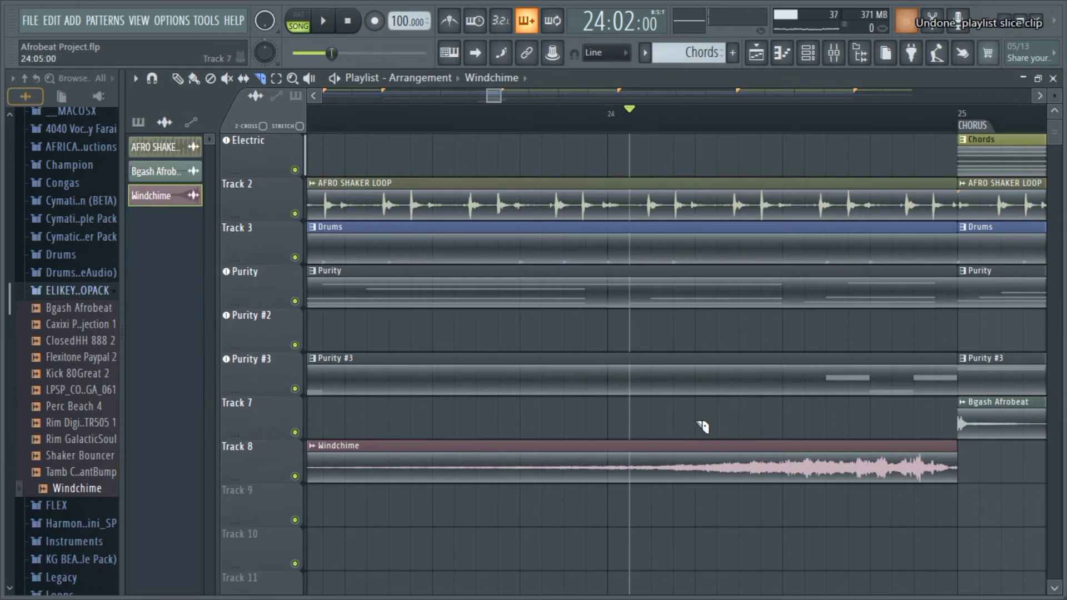
left_click_drag(695, 417, 696, 508)
key("Delete")
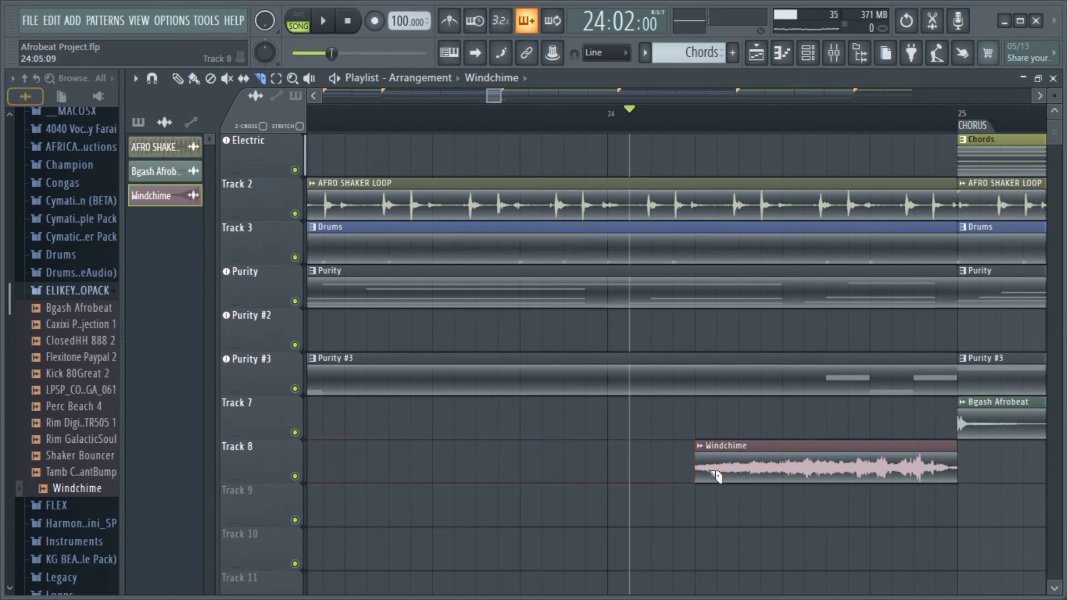
key("p")
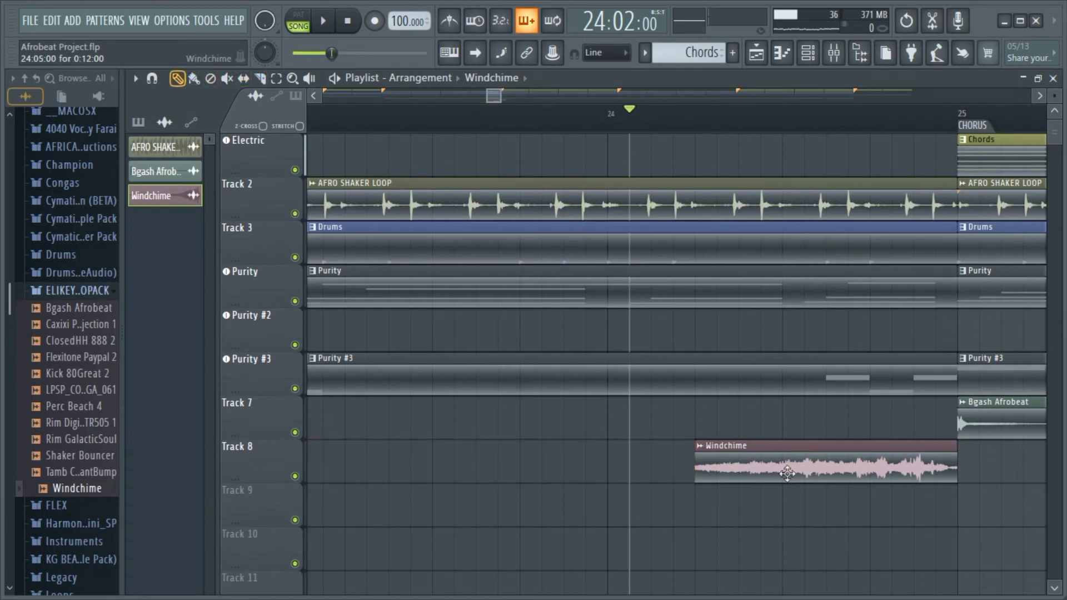
- Play the transition into the Chorus from 24:02 to check the shortened Windchime
scroll(787, 473, "up", 1)
key("space")
key("space")
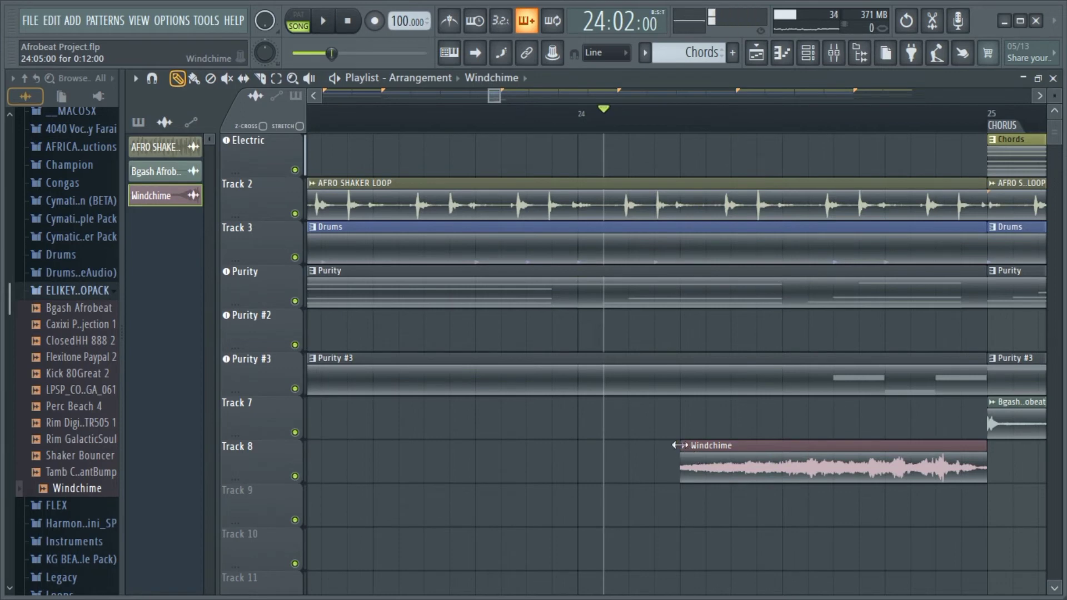
- Add a volume automation to the Windchime clip, set its first point to 0% for a fade-in, and play the transition
left_click(691, 448)
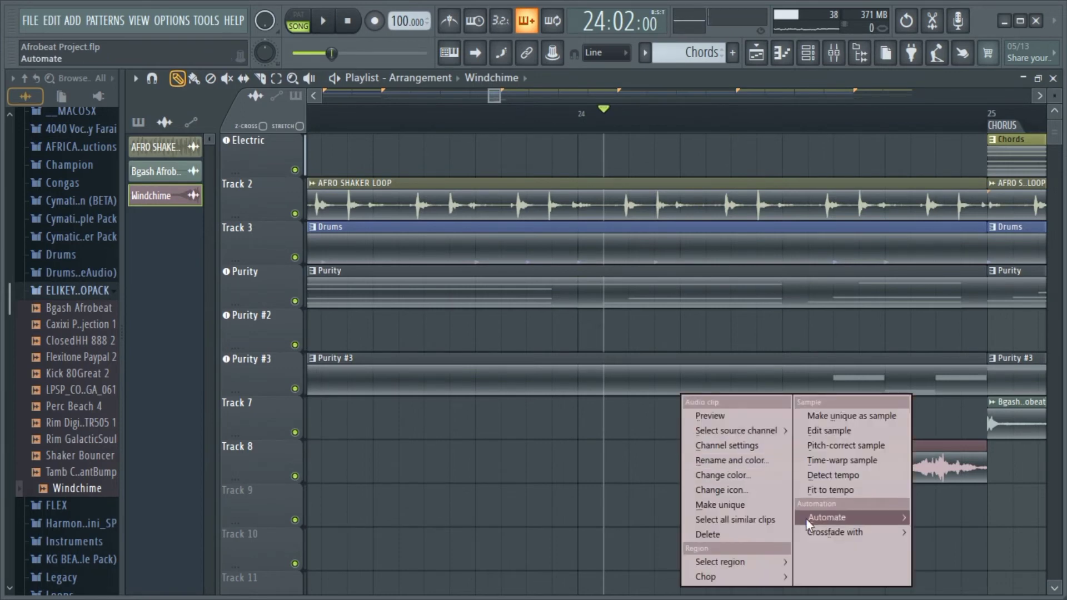
mouse_move(806, 518)
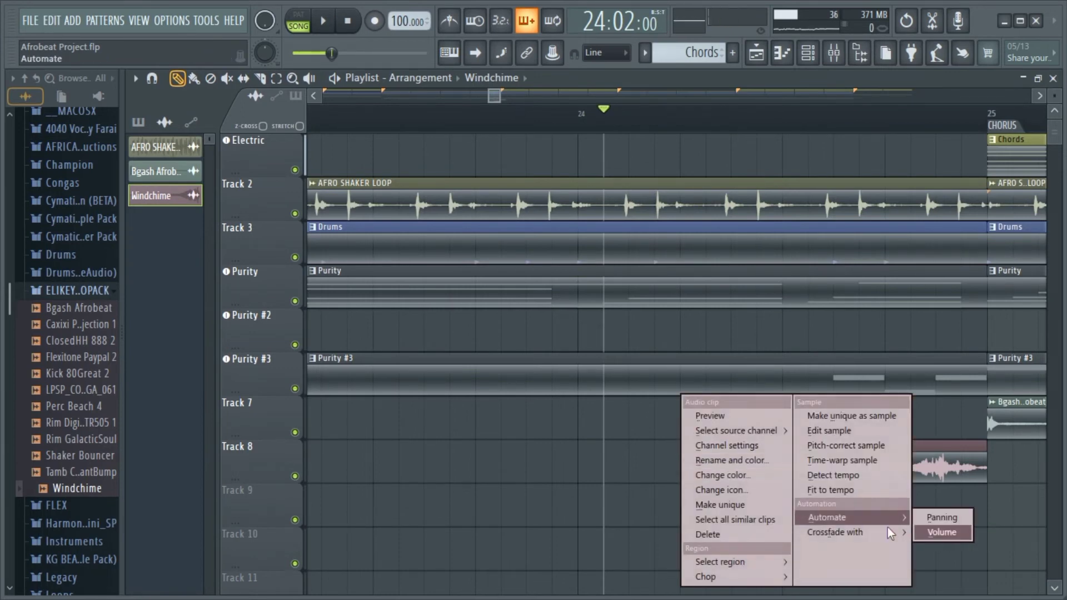
left_click(926, 532)
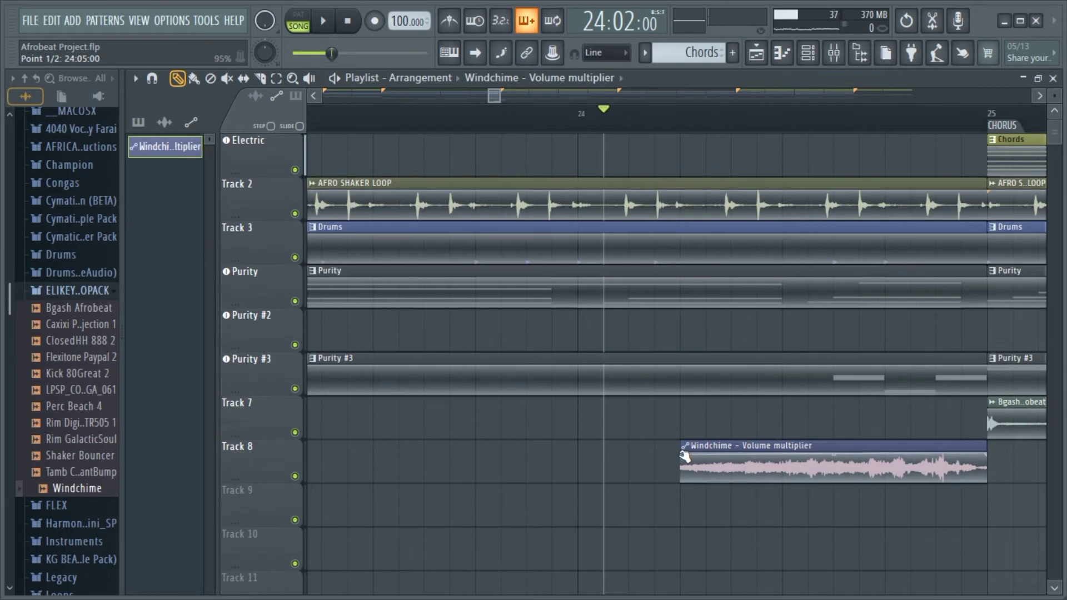
left_click_drag(684, 457, 684, 487)
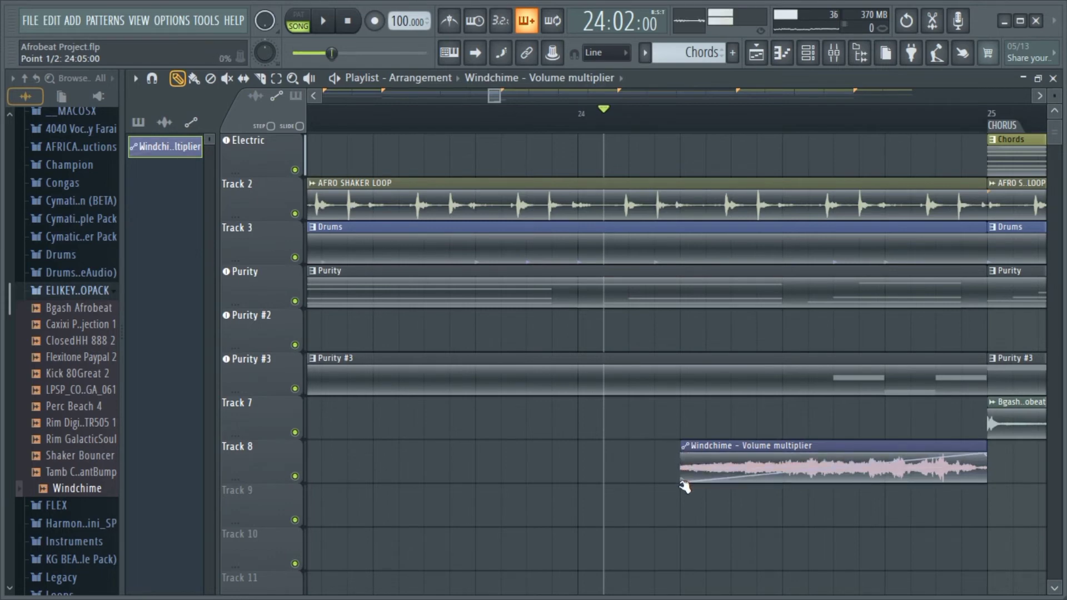
key("space")
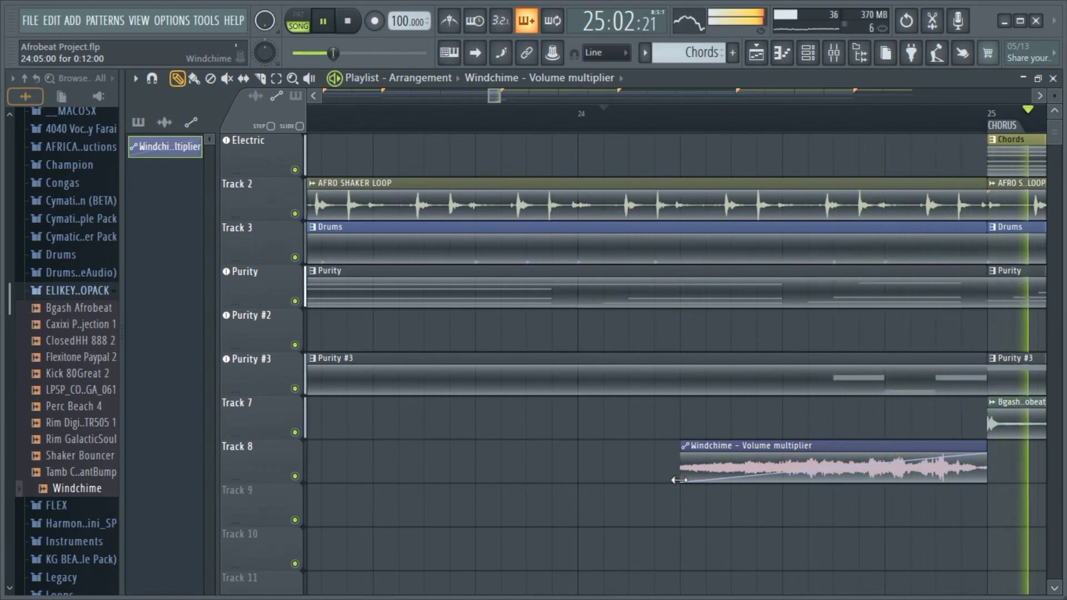
key("space")
- Move the Windchime volume automation to Track 9 and set the Windchime channel volume to 44% while replaying the Chorus entry
left_click_drag(797, 447, 798, 519)
double_click(790, 467)
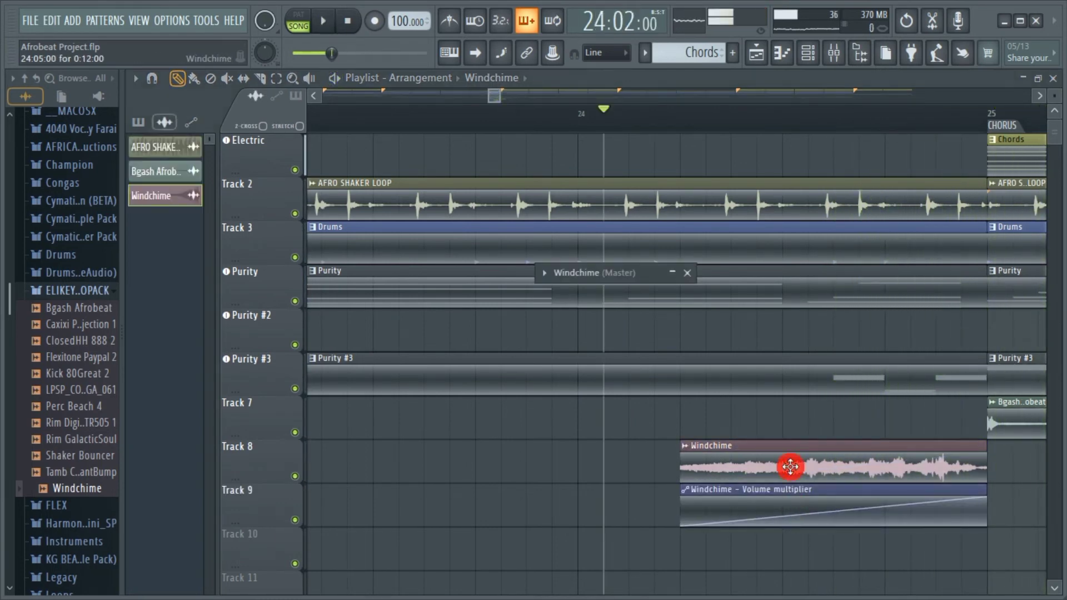
left_click(673, 274)
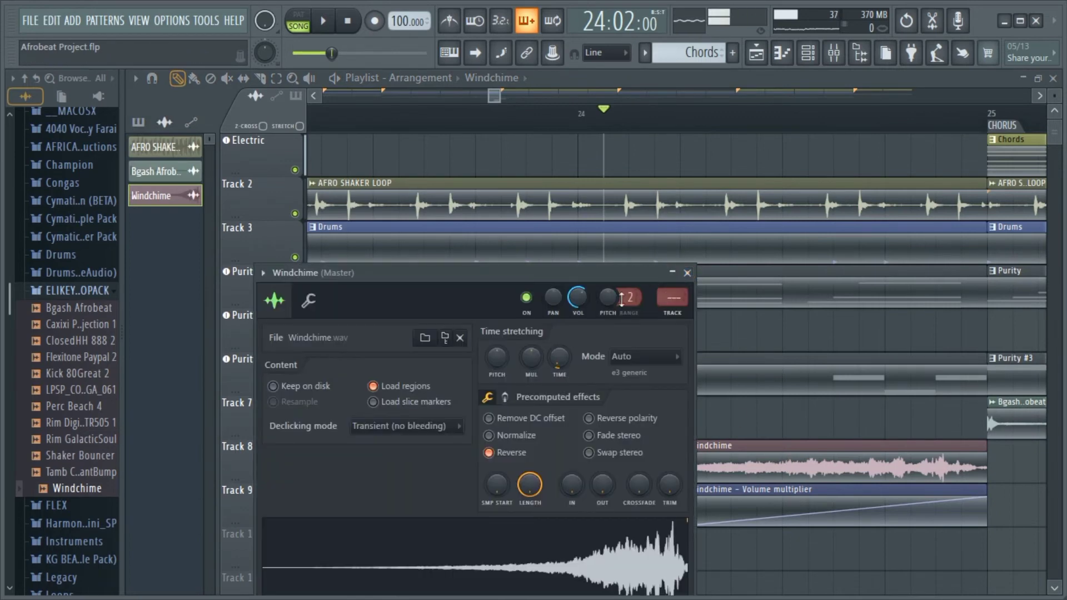
left_click_drag(587, 298, 587, 303)
key("space")
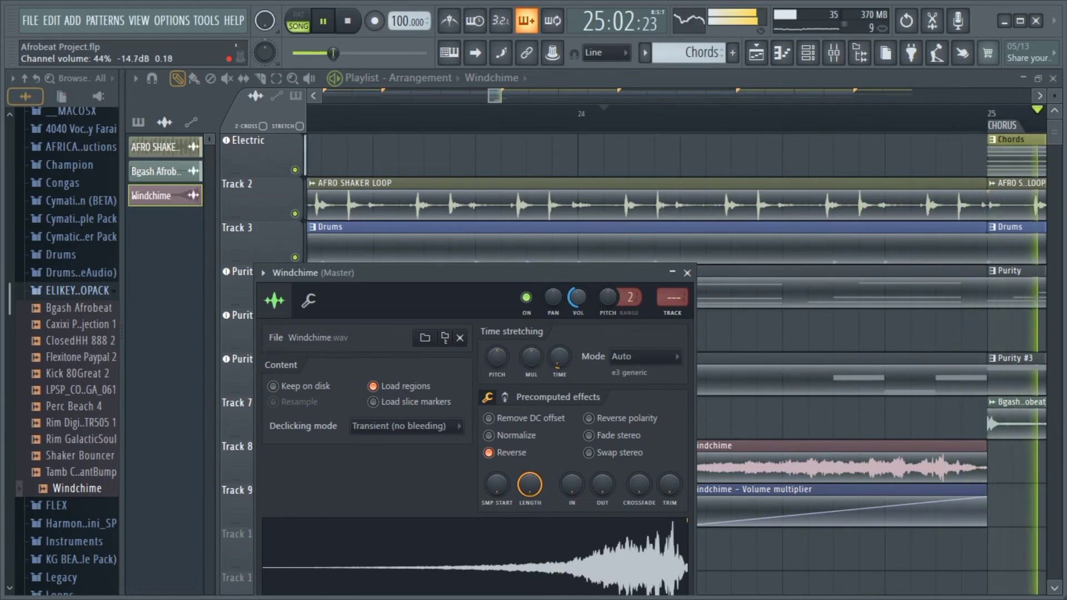
left_click(688, 273)
key("space")
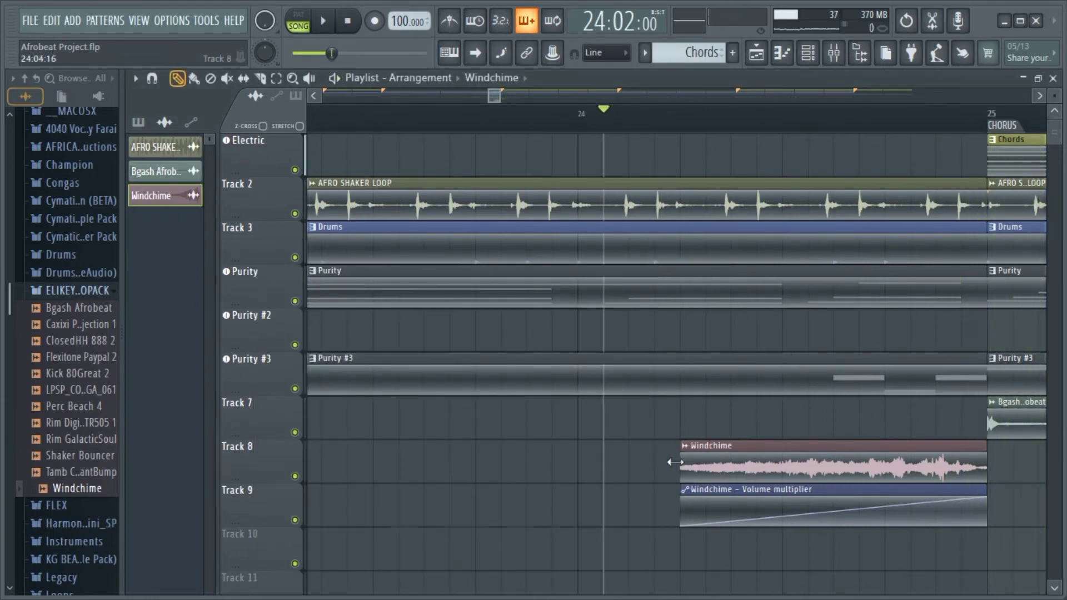
- Trim the Windchime clip and its volume automation so both start at 24:09 and end at the Chorus
left_click_drag(684, 459, 783, 459)
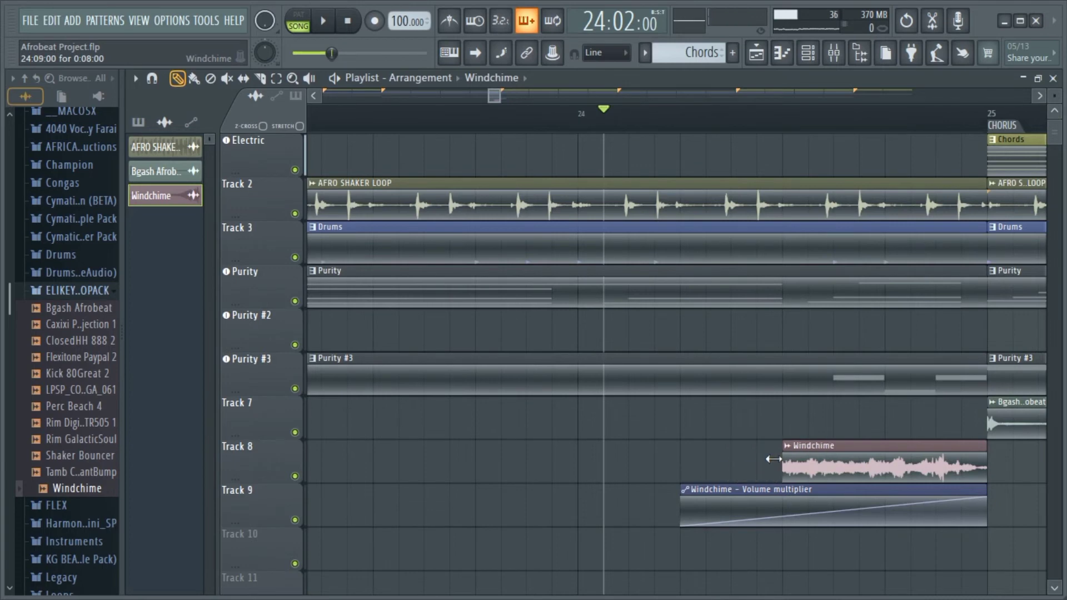
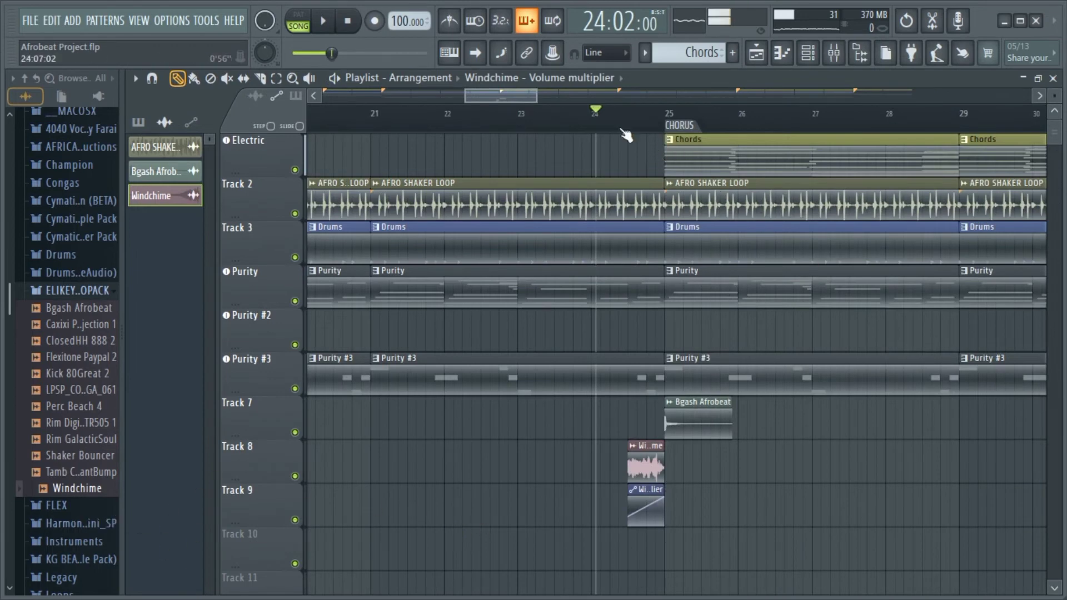
- Audition samples from the ELIKEYS pack, including Windchime and Bgash Afrobeat, for the Verse entry at bar 41
left_click_drag(515, 91, 634, 95)
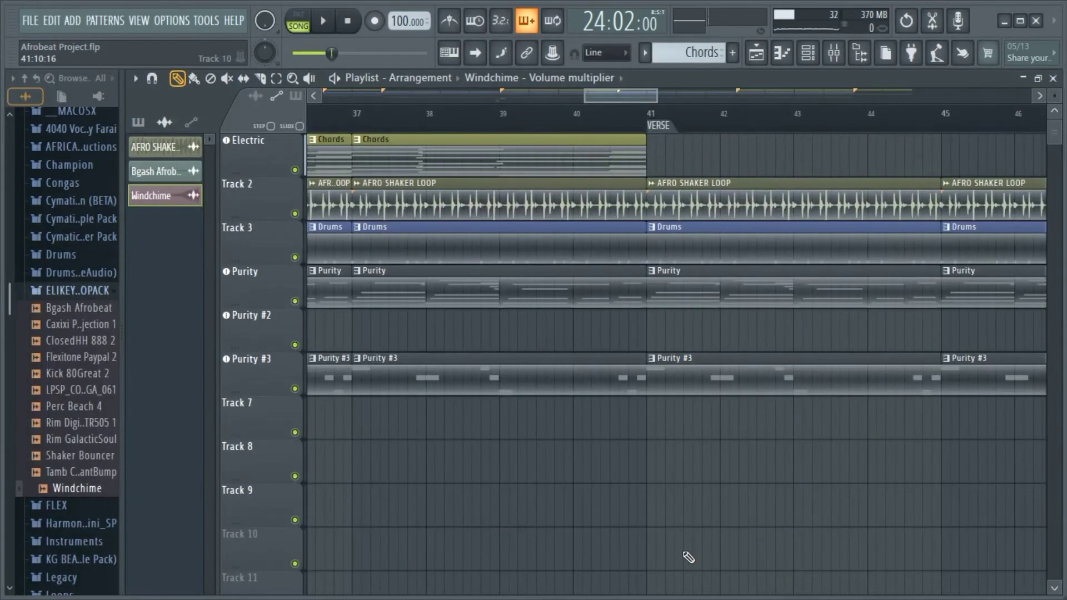
left_click(78, 439)
left_click(75, 488)
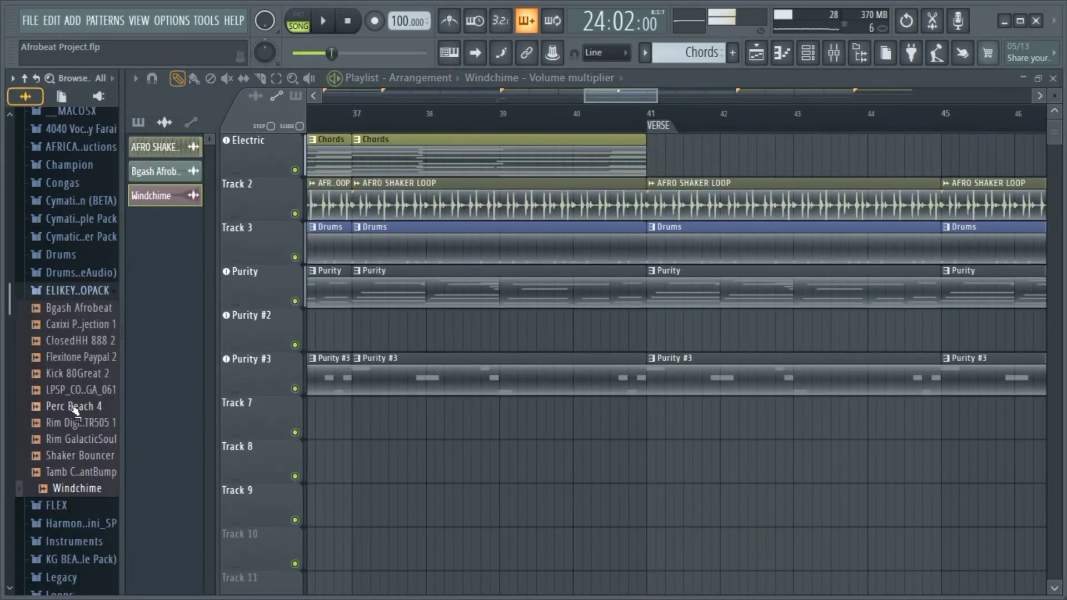
left_click(81, 308)
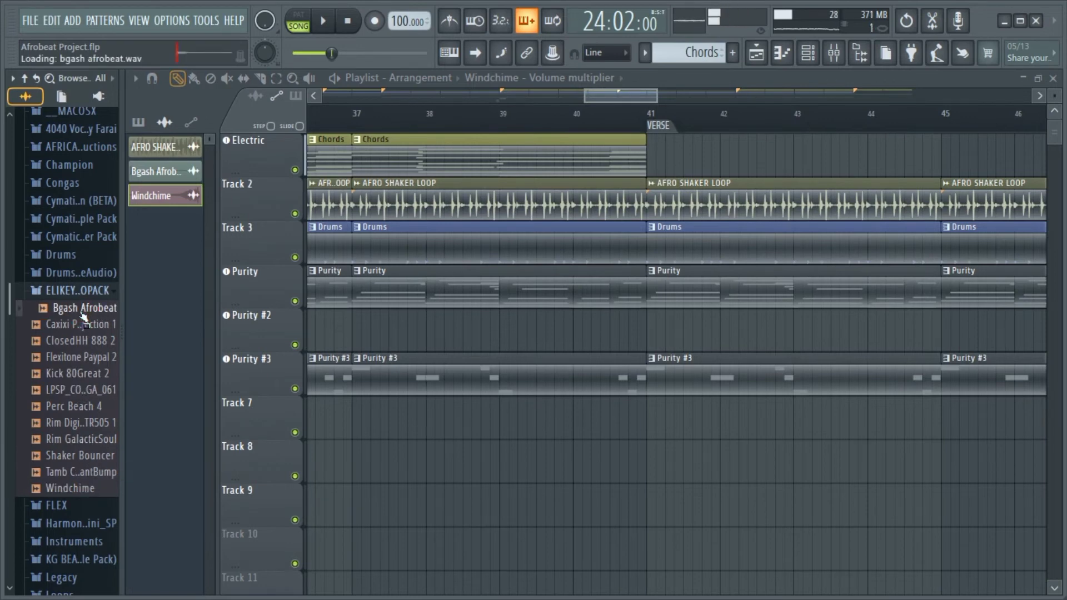
left_click_drag(84, 308, 78, 470)
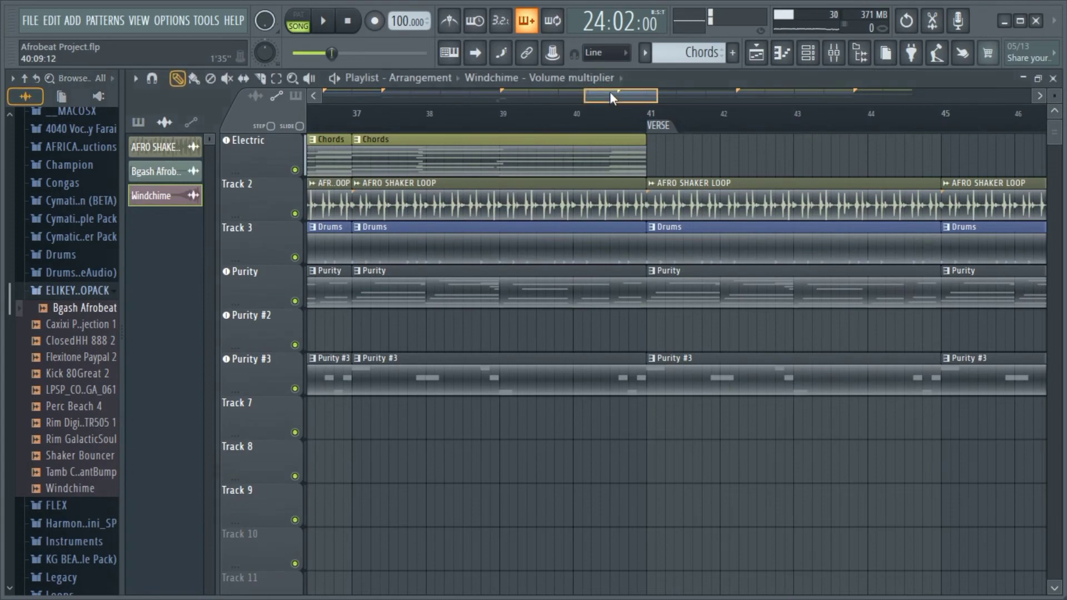
- Pick up the Bgash Afrobeat clip from the Chorus entry and place a copy on Track 7 at the Verse start, bar 41
left_click_drag(609, 92, 484, 125)
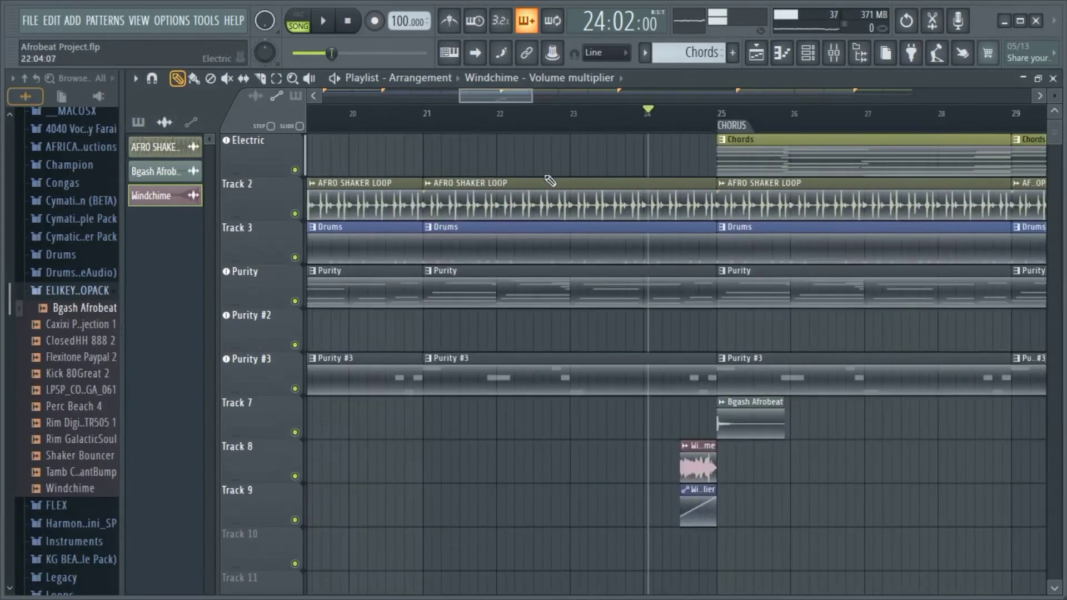
left_click(740, 425)
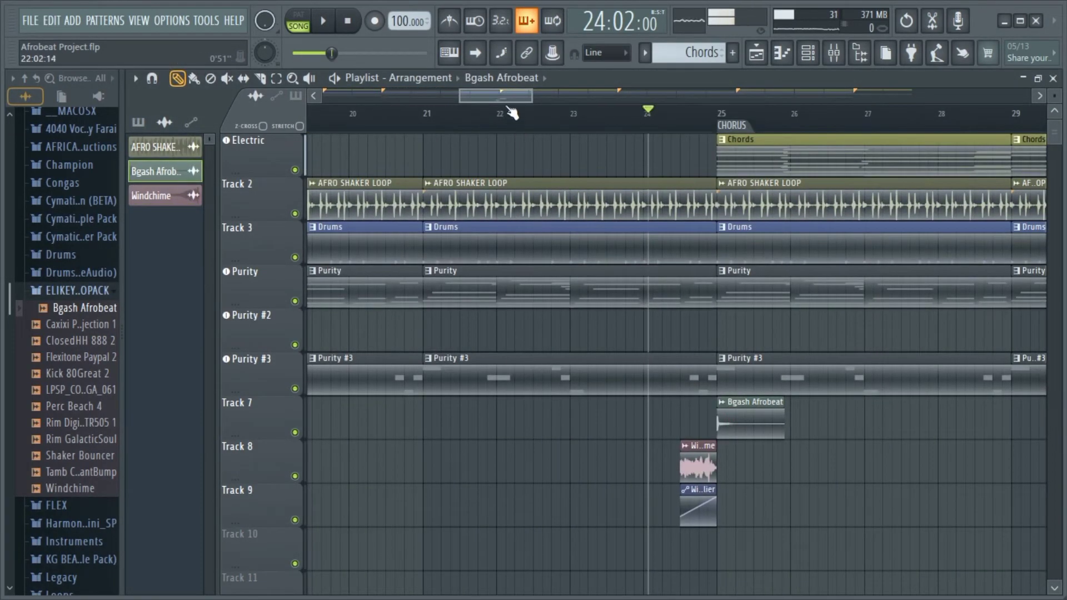
scroll(917, 502, "down", 5)
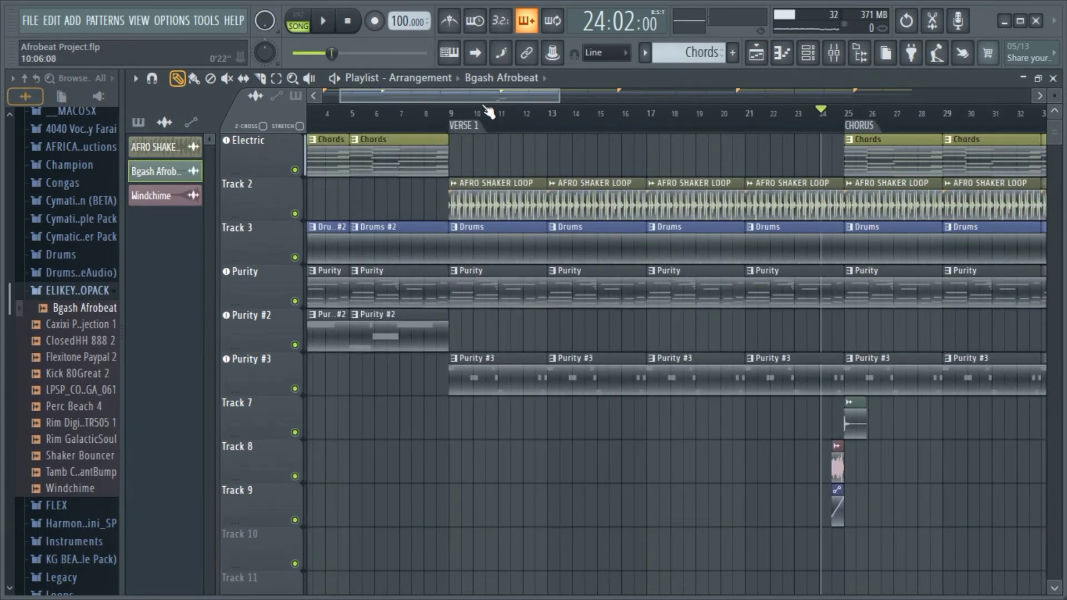
left_click_drag(489, 113, 649, 76)
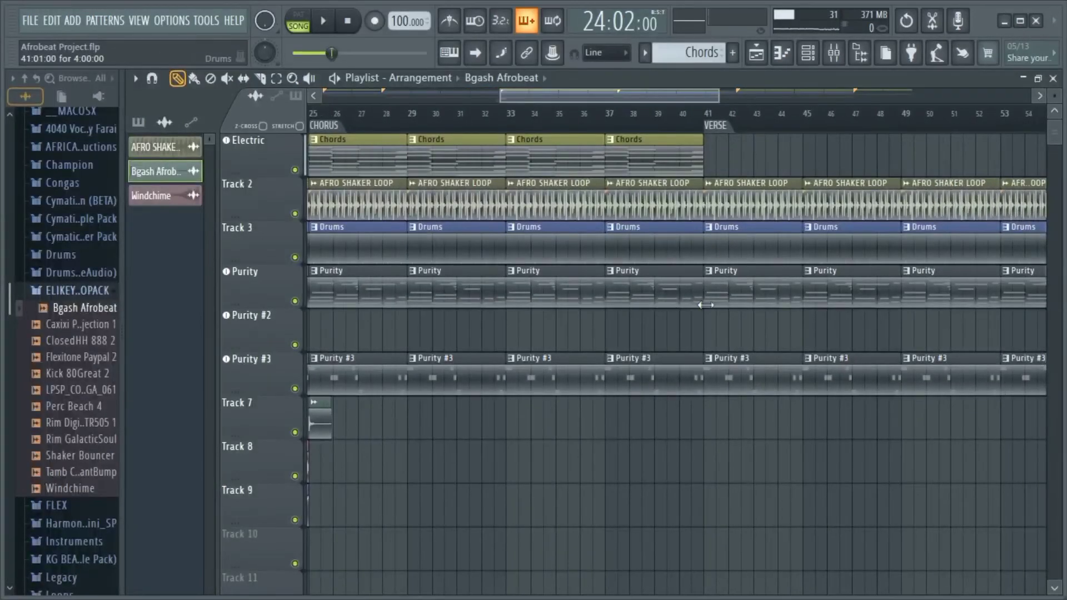
left_click(712, 429)
scroll(710, 471, "up", 8)
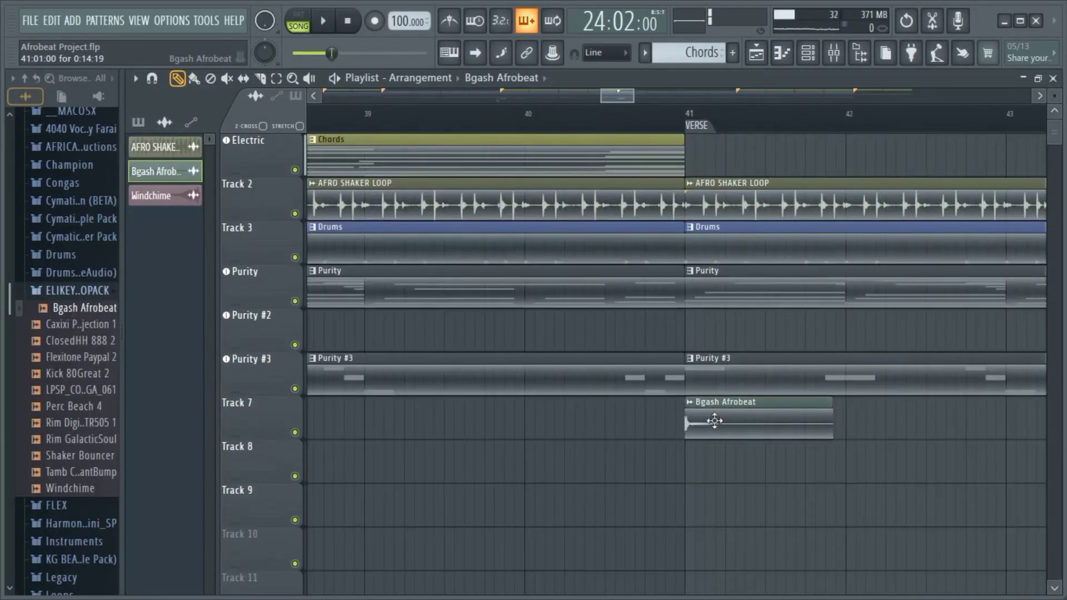
- Play the transition into the Verse from 40:11 to check the Bgash Afrobeat hit
key("space")
left_click(631, 115)
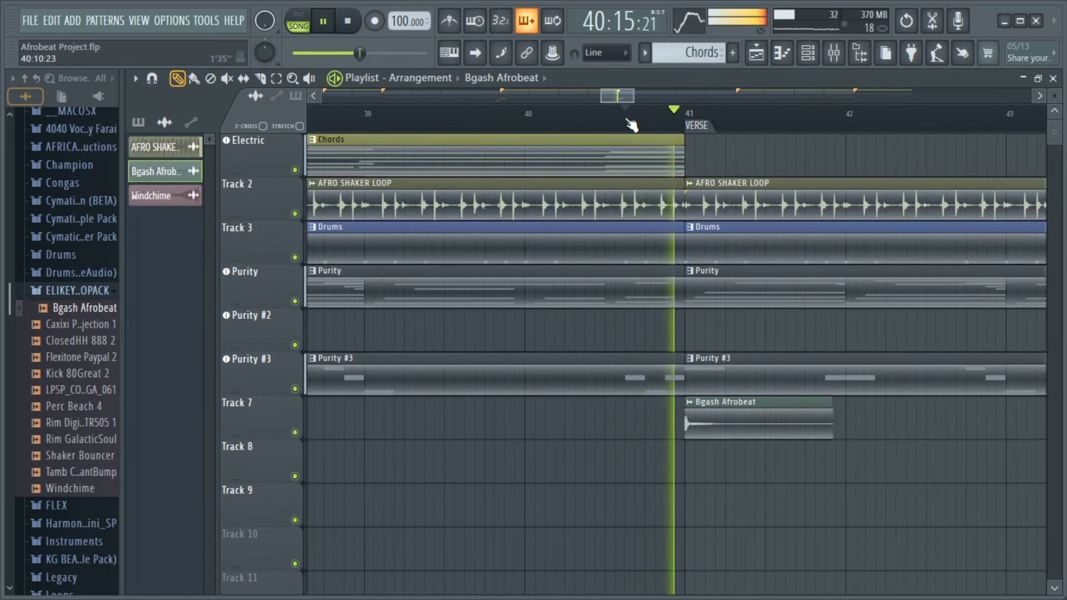
key("space")
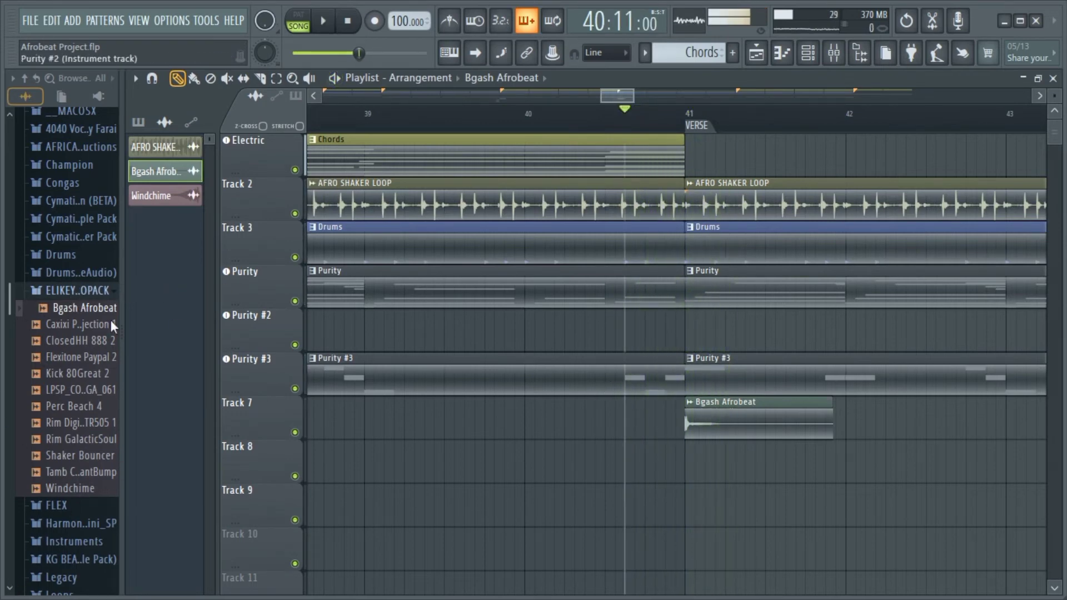
- Audition cymbal samples in the Drums pack, including 909 Ride, Broken Crash, Cust Ride and 909 Crash
left_click(77, 290)
scroll(72, 205, "up", 4)
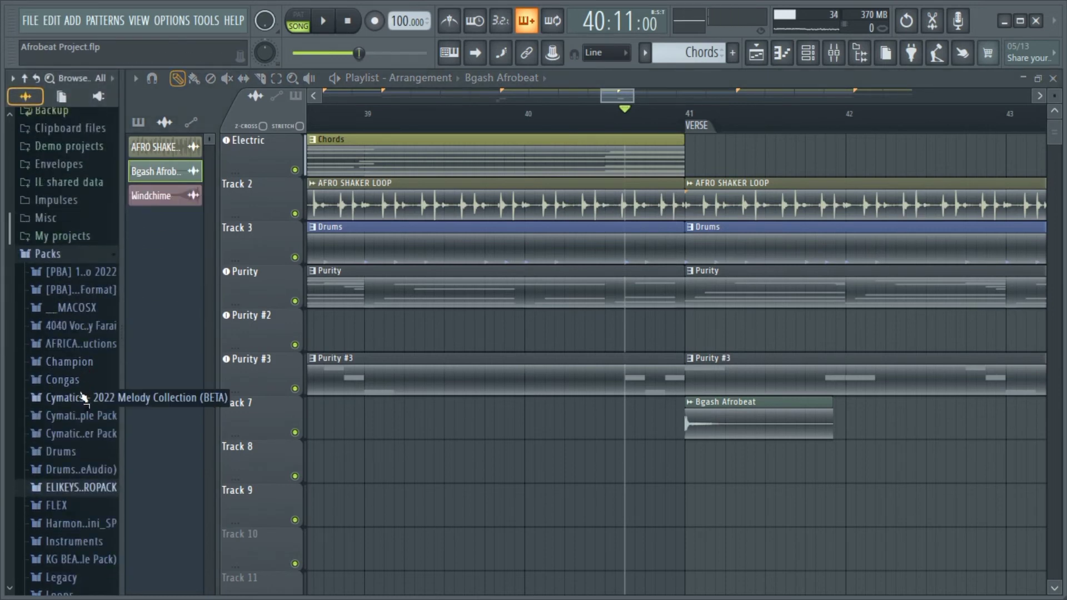
scroll(84, 397, "down", 2)
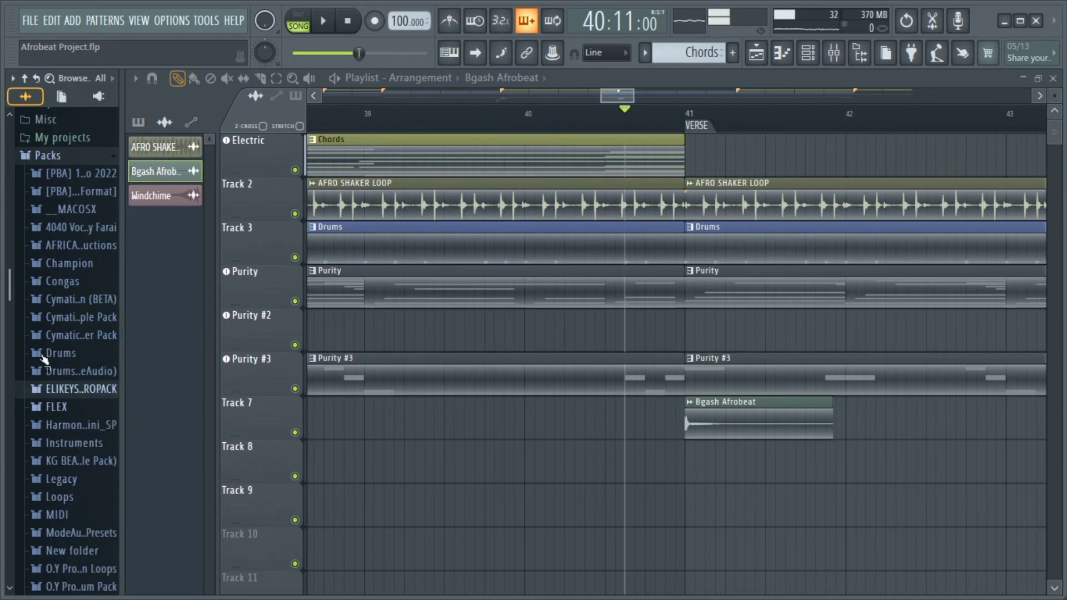
left_click(67, 356)
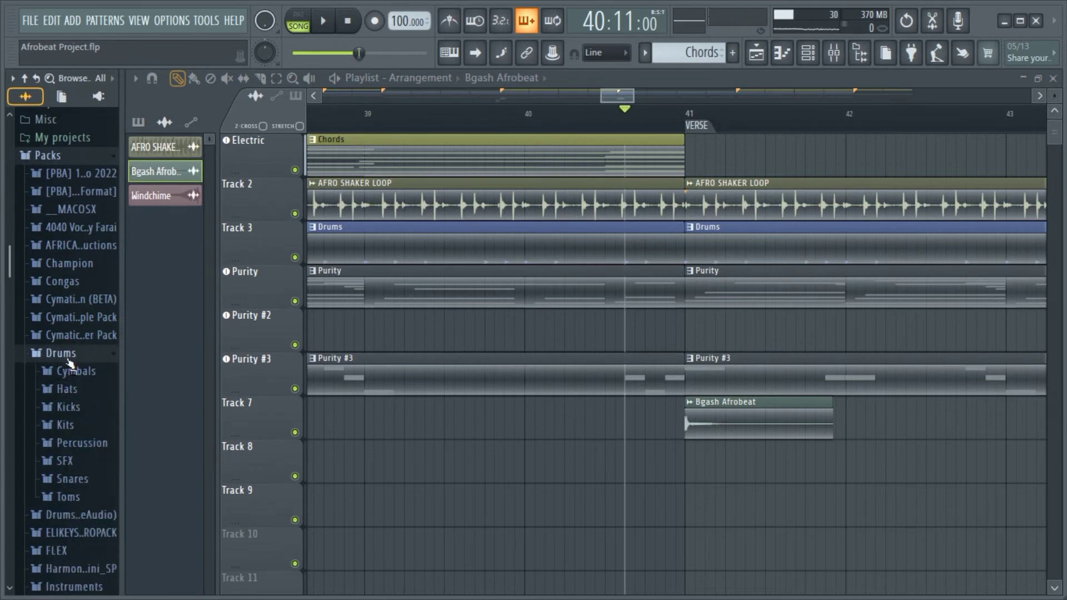
left_click(72, 372)
left_click(72, 199)
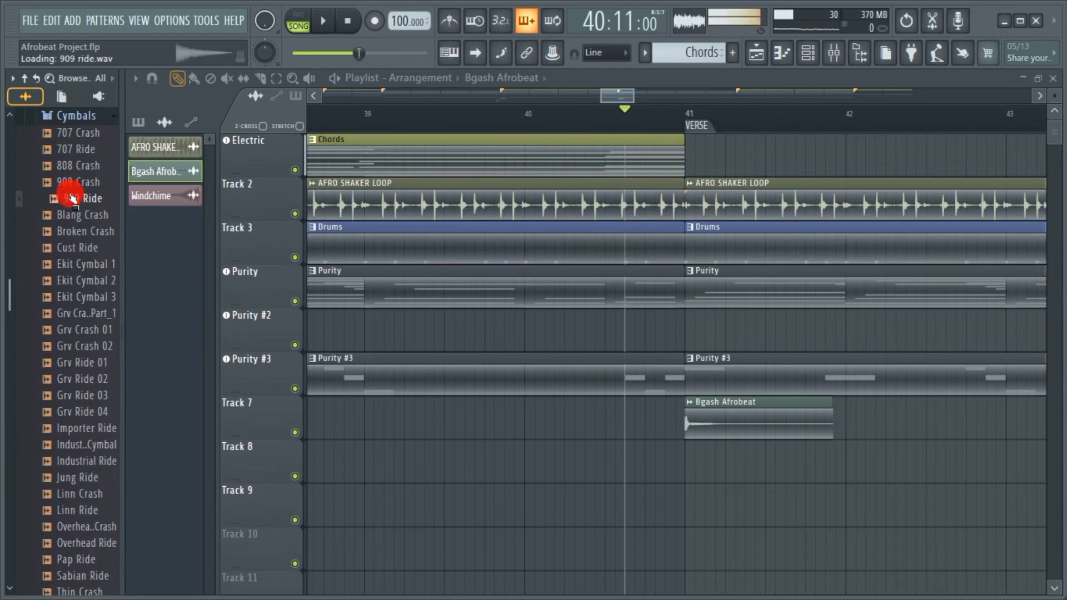
left_click(73, 222)
left_click(78, 231)
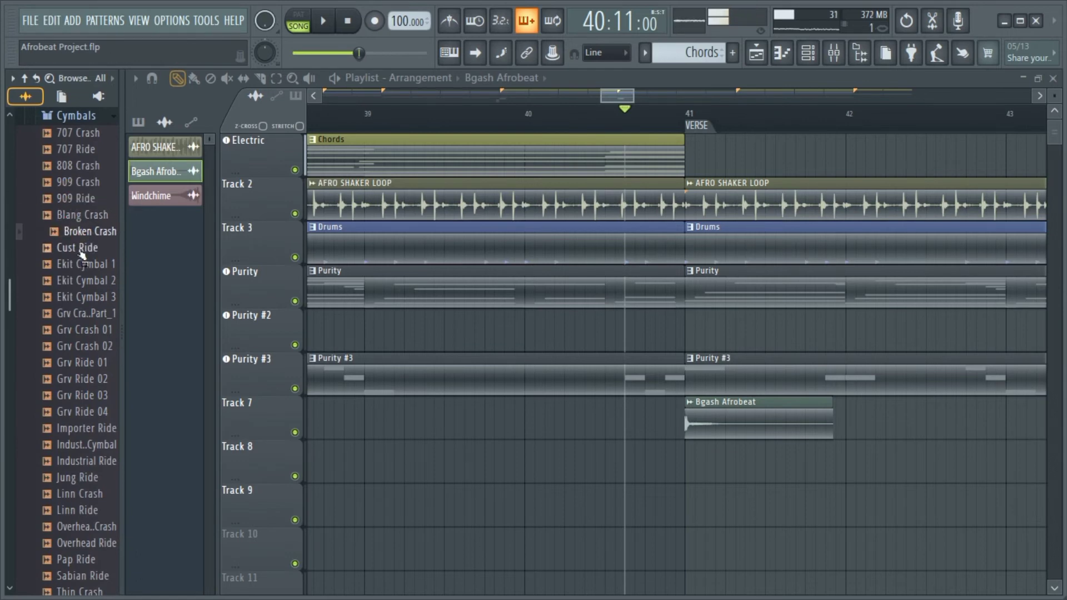
left_click(80, 248)
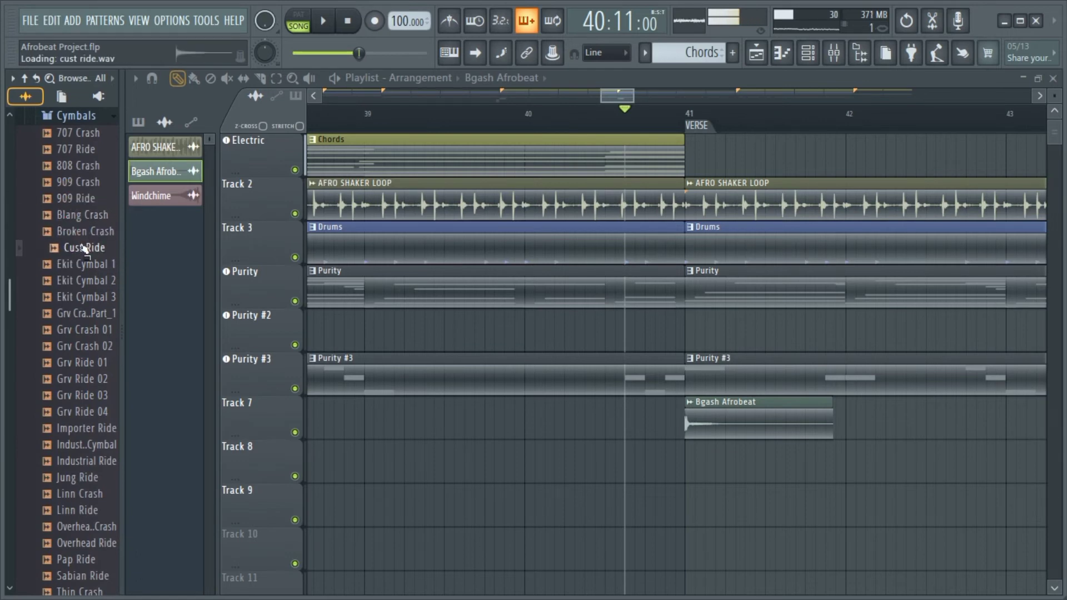
left_click(92, 165)
left_click(83, 183)
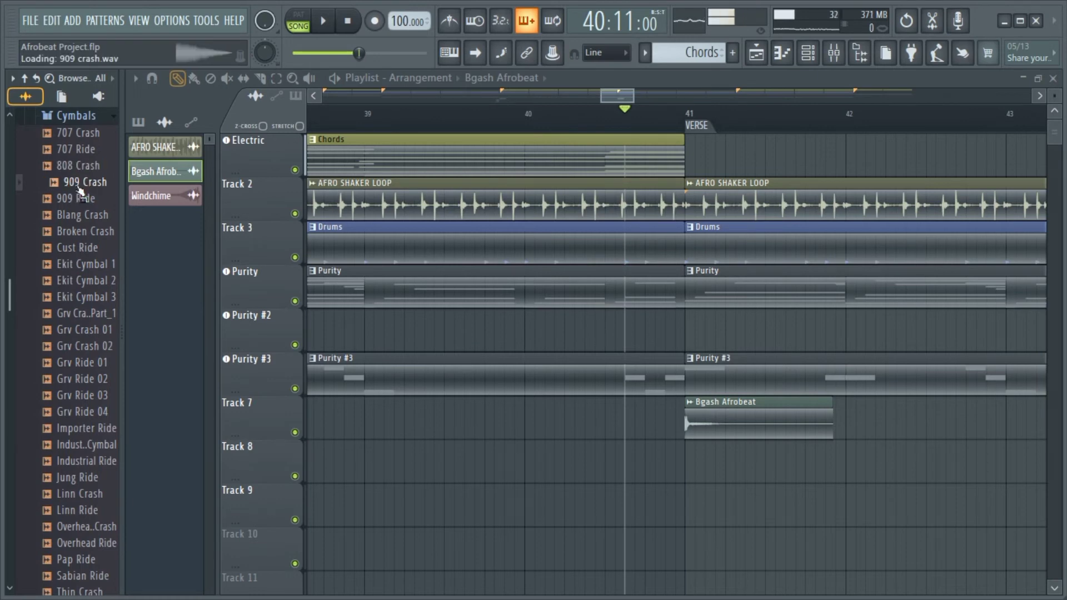
- Place the 909 Crash sample on Track 7 at 40:11, just before the Verse, and reverse it
left_click_drag(78, 188, 657, 415)
double_click(657, 415)
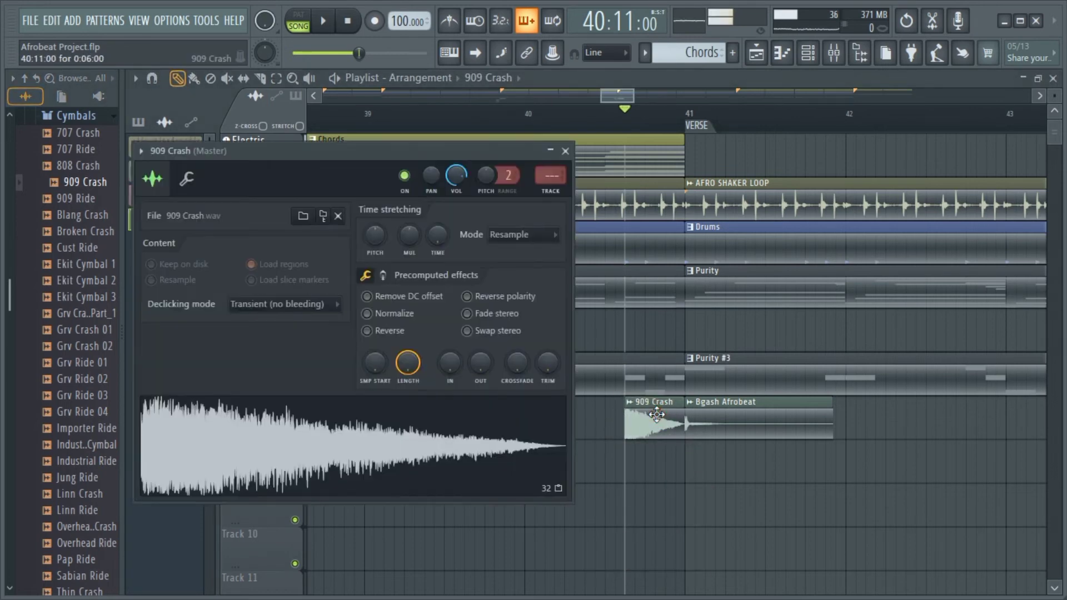
left_click(385, 330)
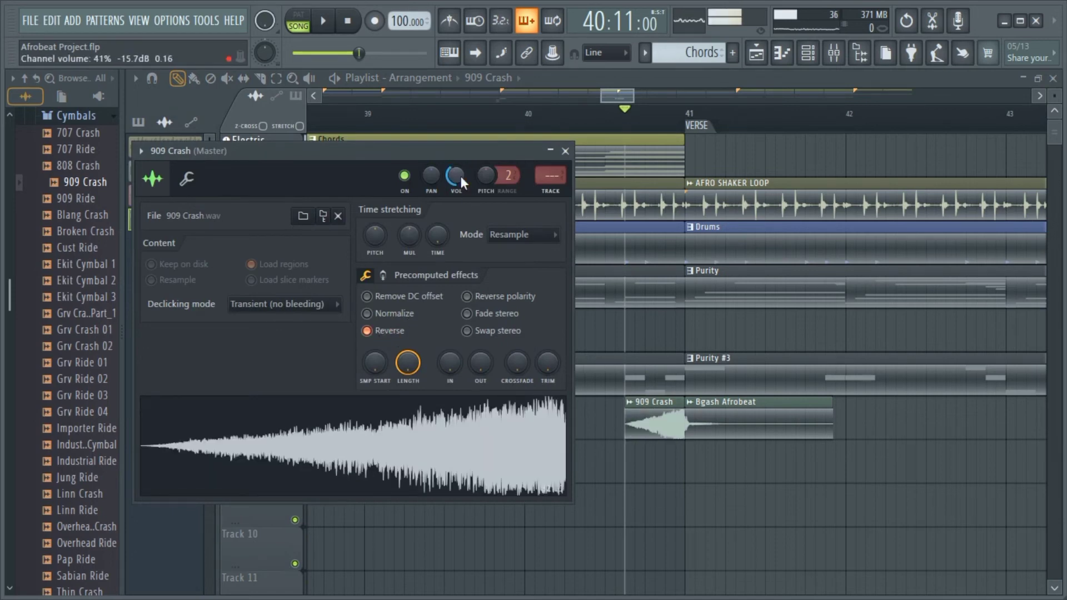
key("space")
key("space")
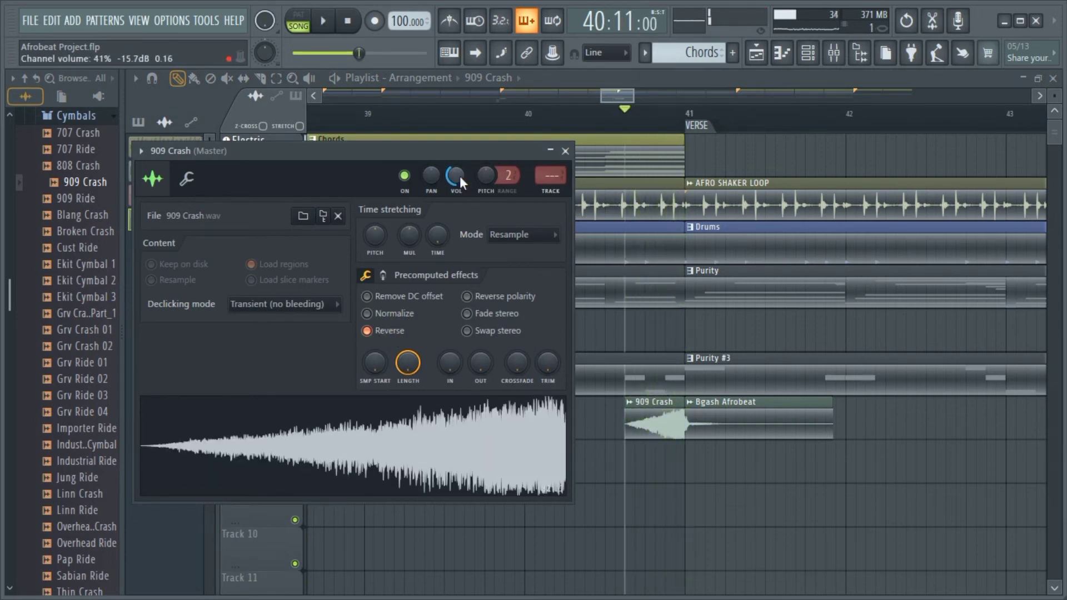
left_click_drag(456, 176, 460, 175)
key("space")
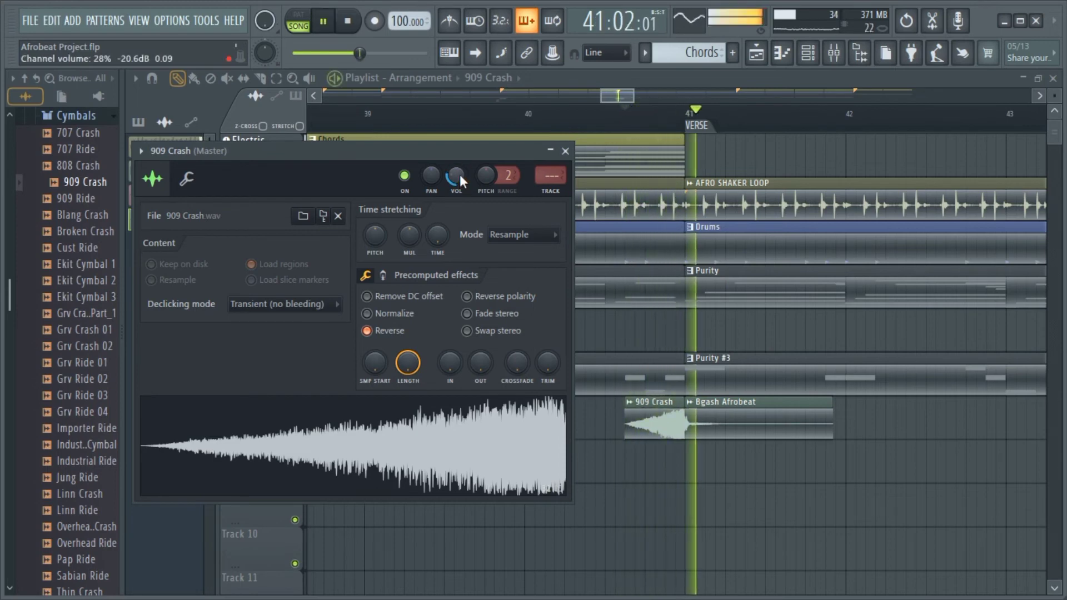
key("space")
key("space")
left_click_drag(459, 174, 460, 184)
key("space")
key("space")
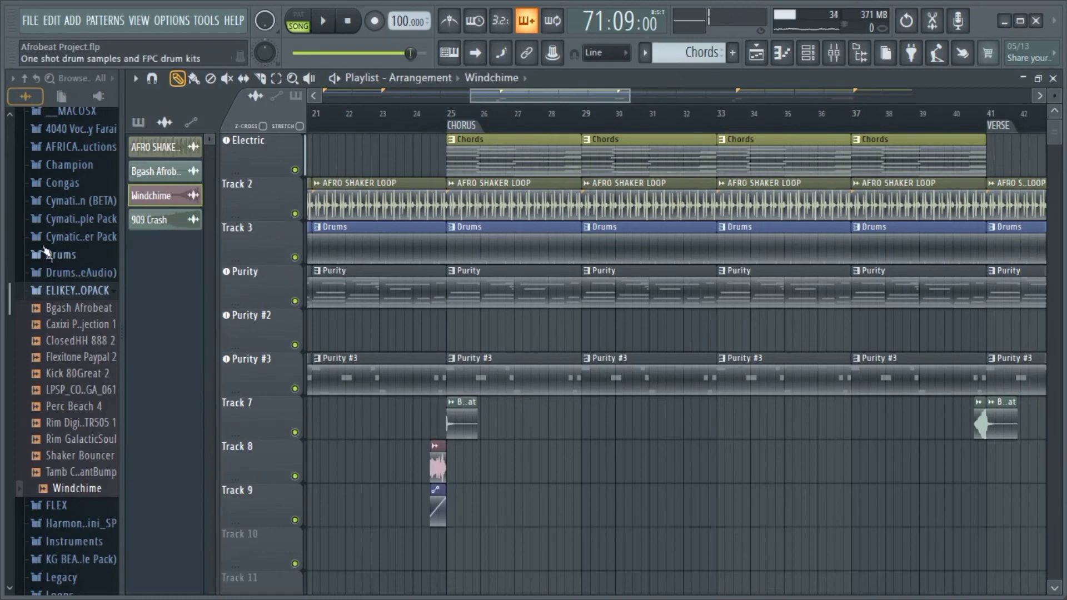
- Slice the AFRO SHAKER LOOP, Drums, Purity and Purity #3 clips at 24:15 and delete the pieces leading up to the Chorus at bar 25
scroll(391, 293, "up", 4)
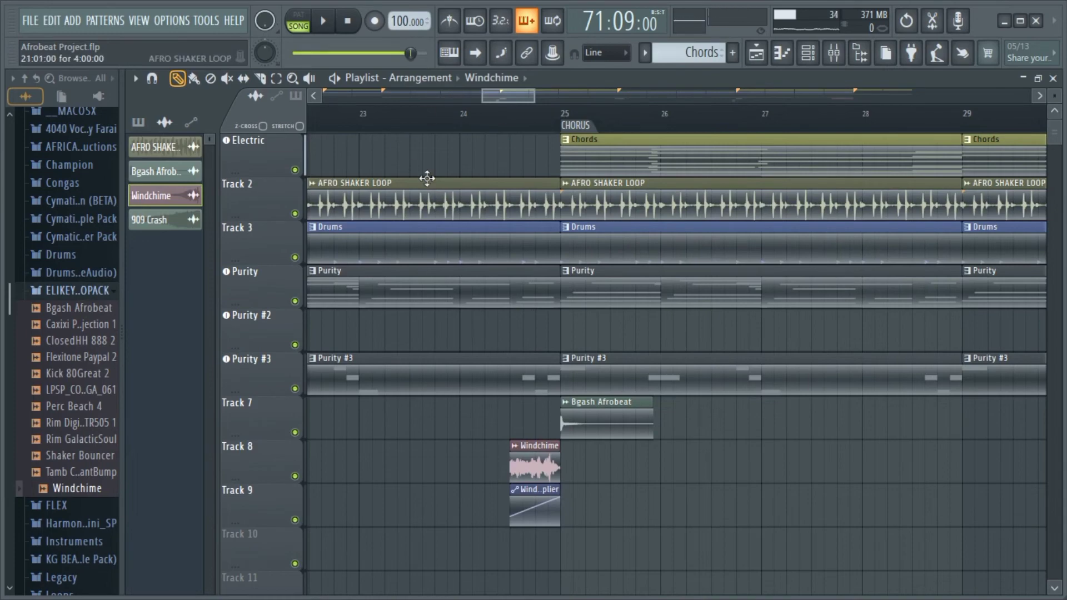
left_click_drag(500, 92, 612, 111)
scroll(403, 135, "down", 6)
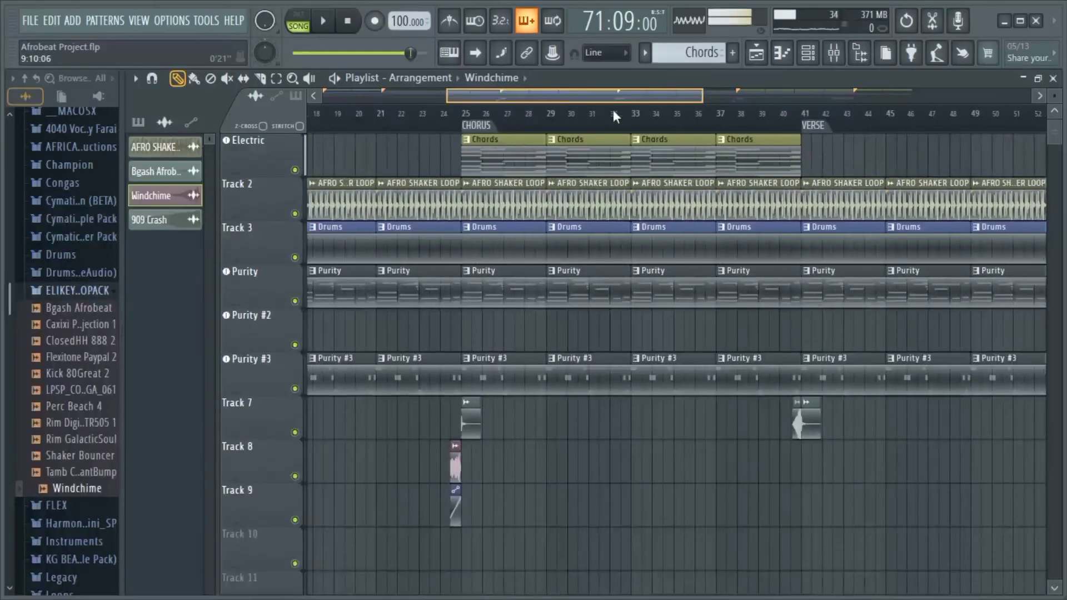
scroll(447, 214, "up", 2)
scroll(446, 214, "up", 4)
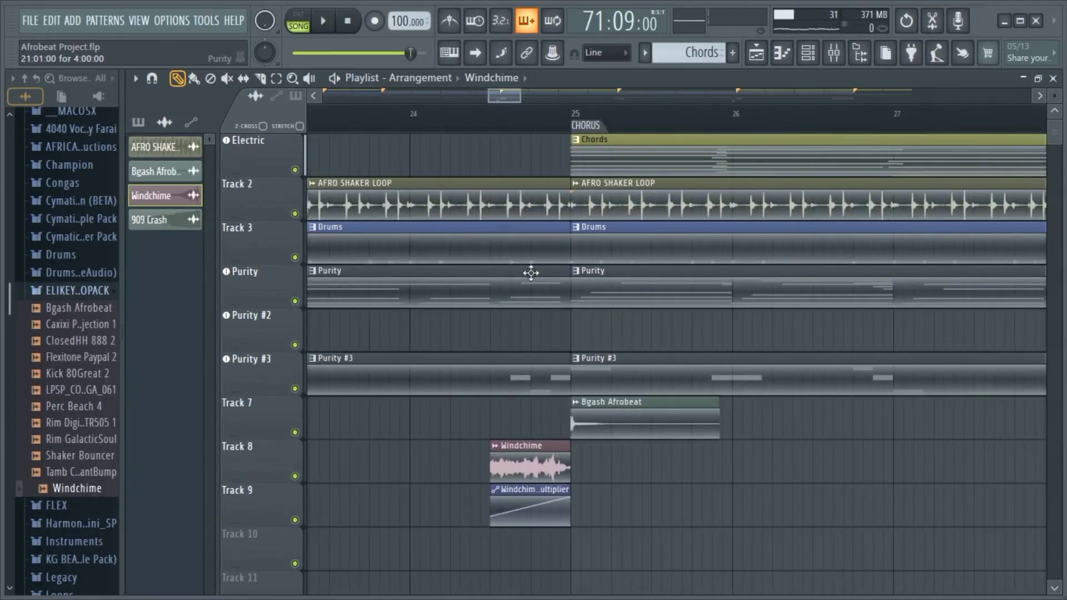
scroll(567, 236, "up", 4)
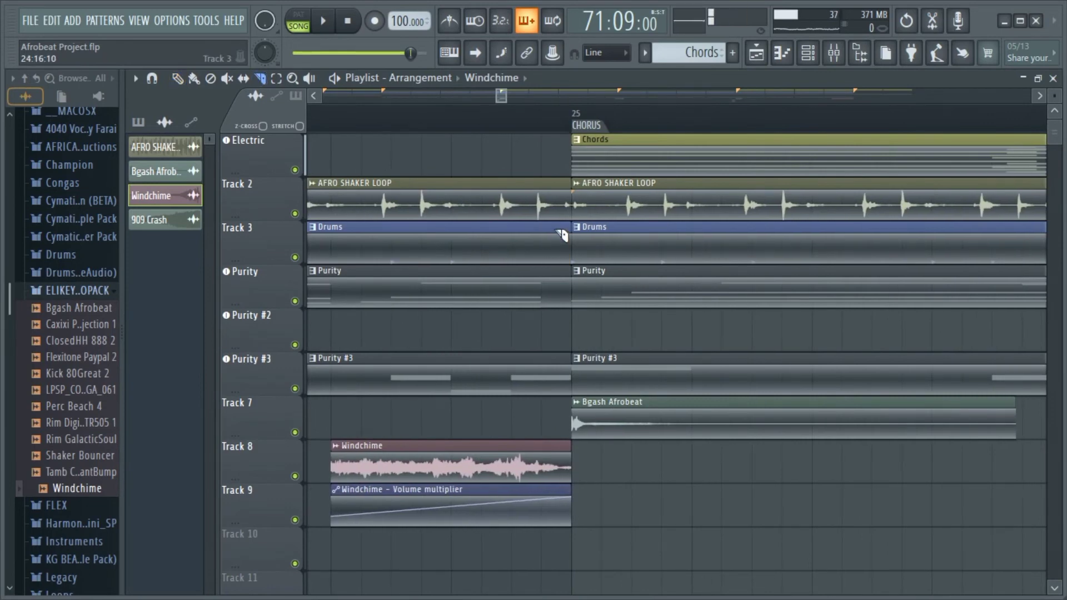
scroll(550, 165, "up", 1)
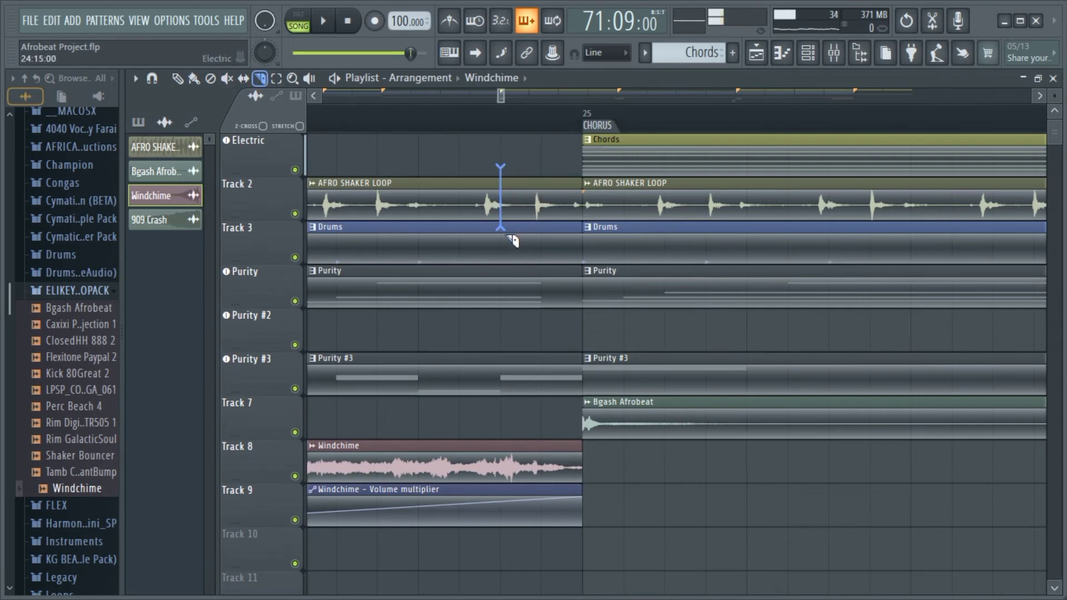
left_click_drag(521, 443, 516, 437)
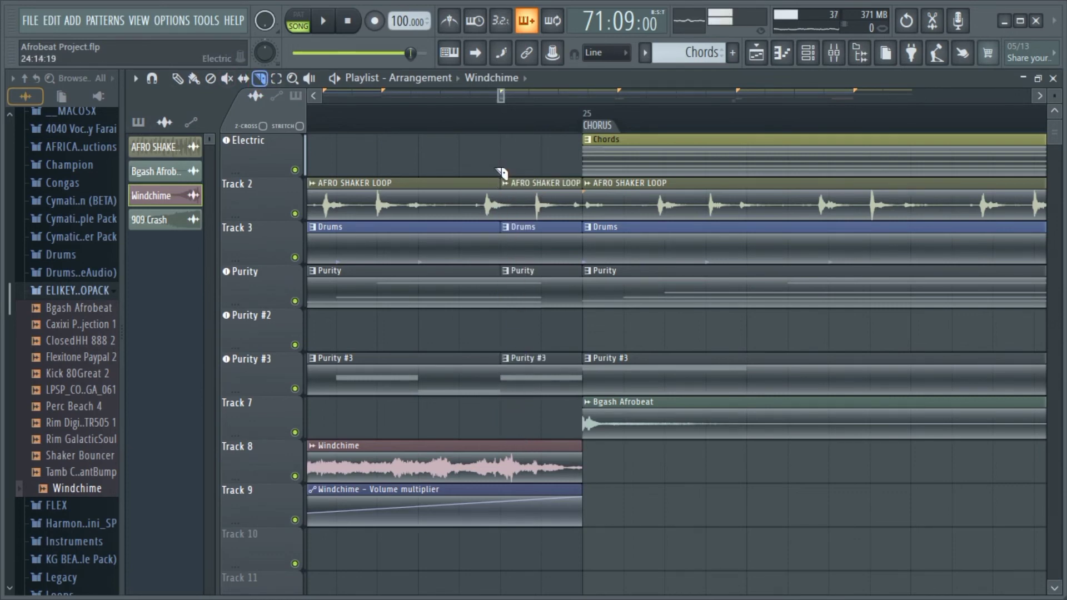
left_click_drag(535, 145, 527, 438)
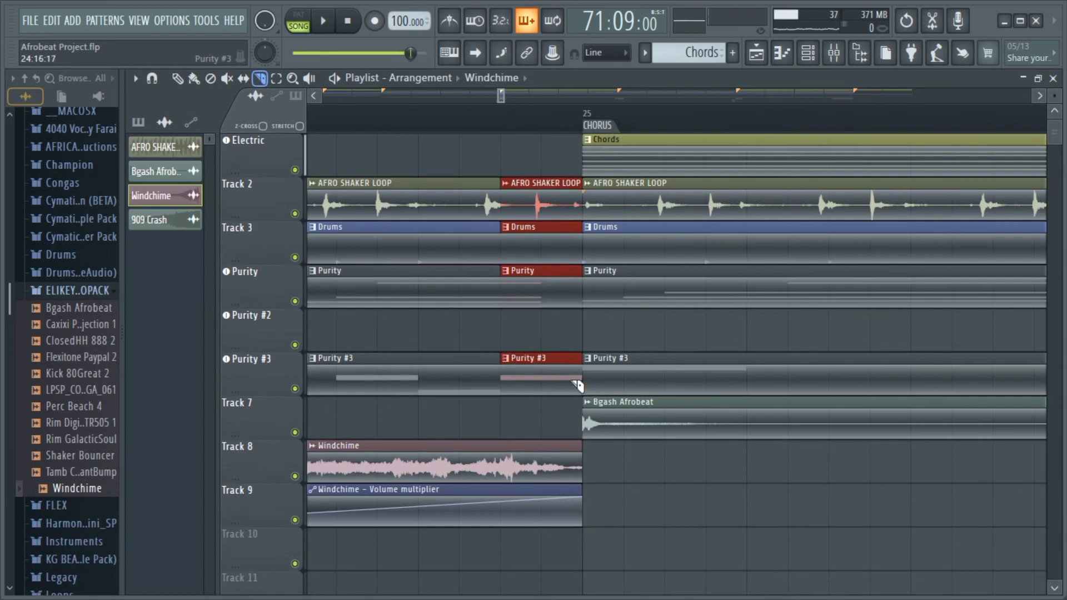
key("Delete")
- Play the transition into the Chorus from 24:07 to check the gap before bar 25
scroll(550, 355, "down", 3)
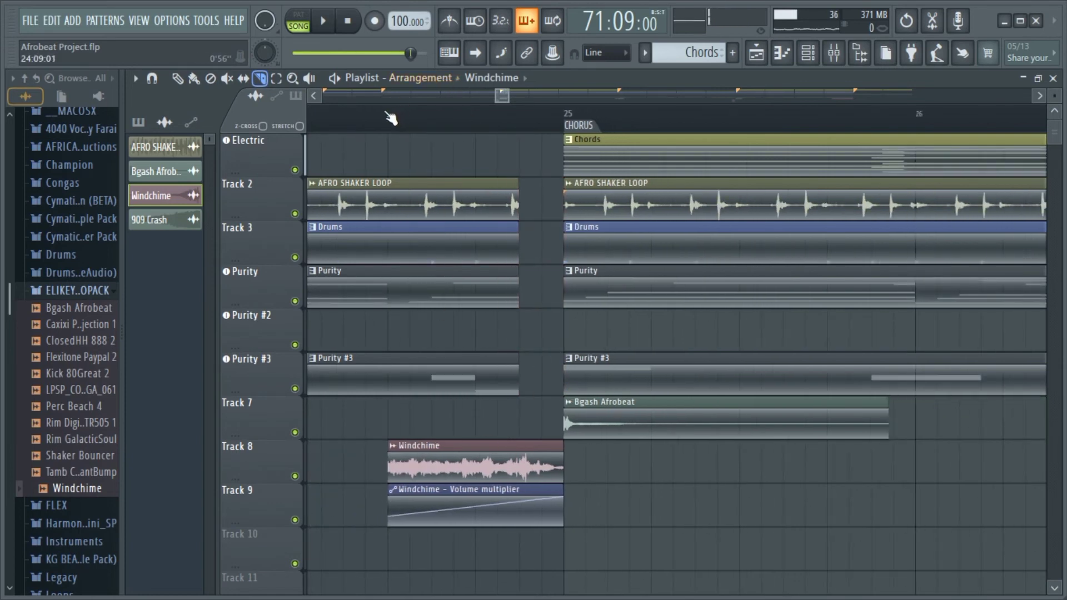
left_click(351, 125)
key("space")
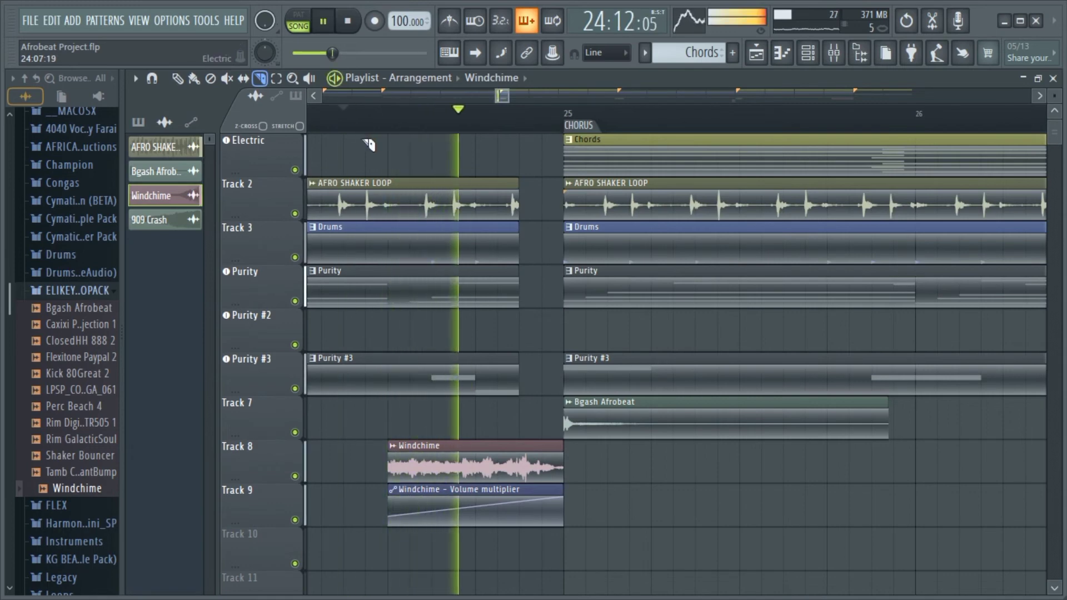
scroll(428, 156, "down", 5)
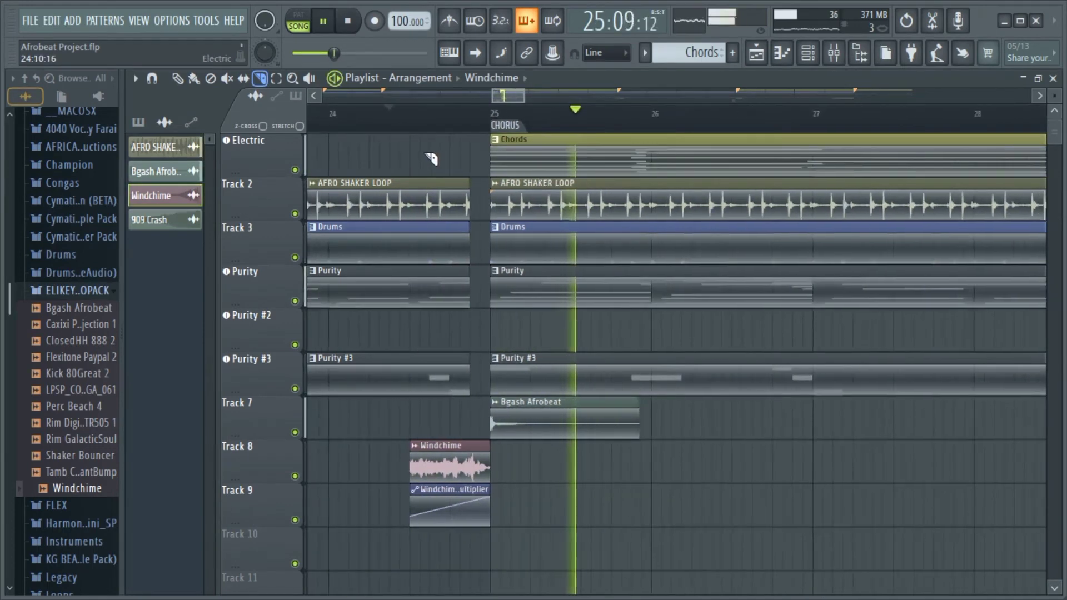
key("space")
- Replay the Chorus entry at bar 25 with a longer run-up from bar 21, and once more from 24:03
left_click_drag(535, 95, 499, 111)
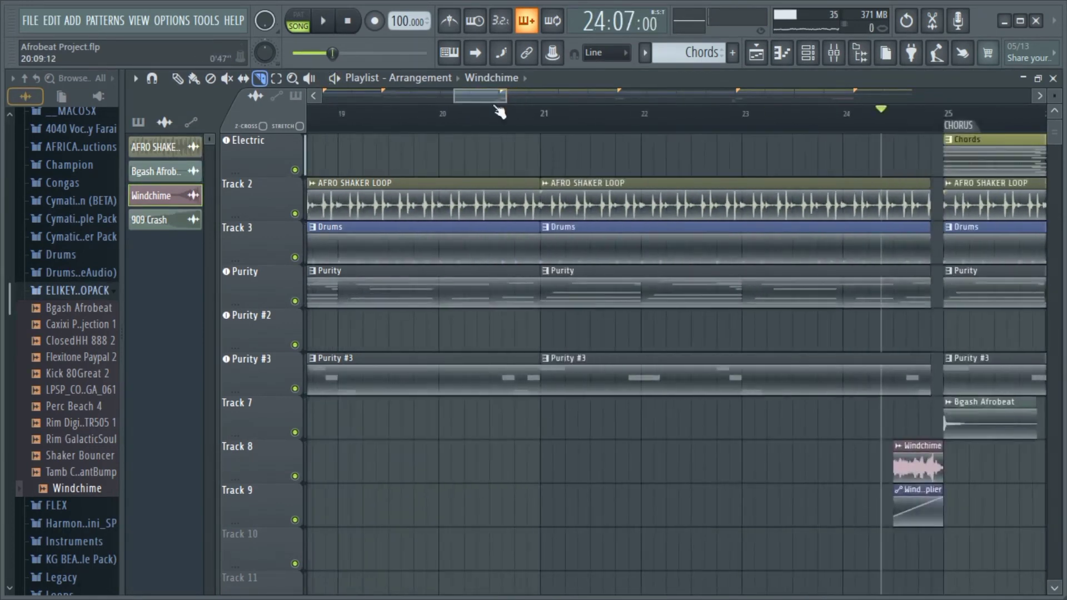
left_click(603, 114)
key("space")
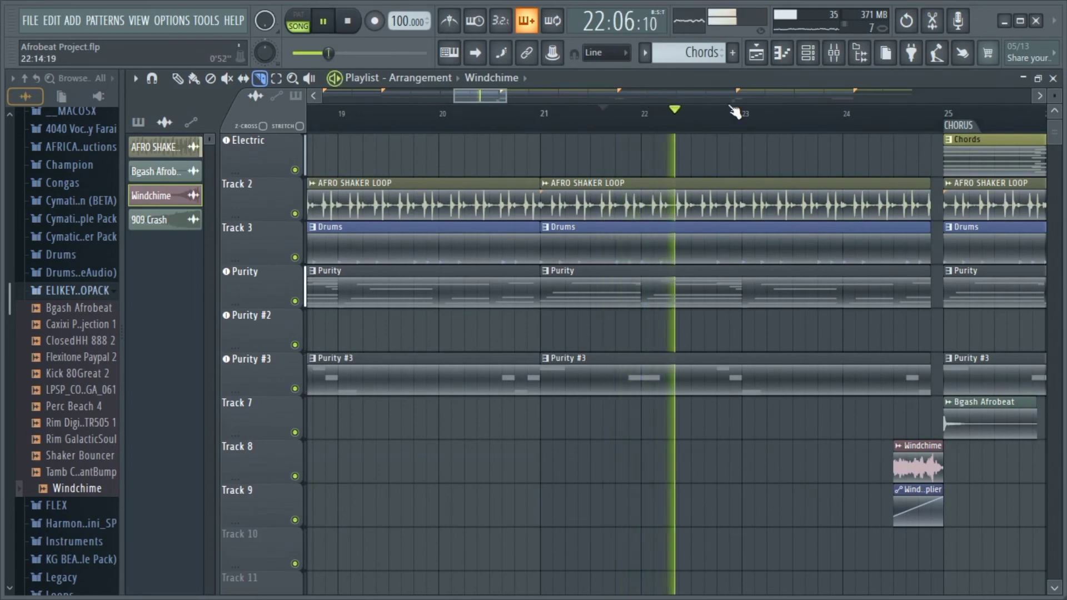
left_click_drag(480, 95, 511, 94)
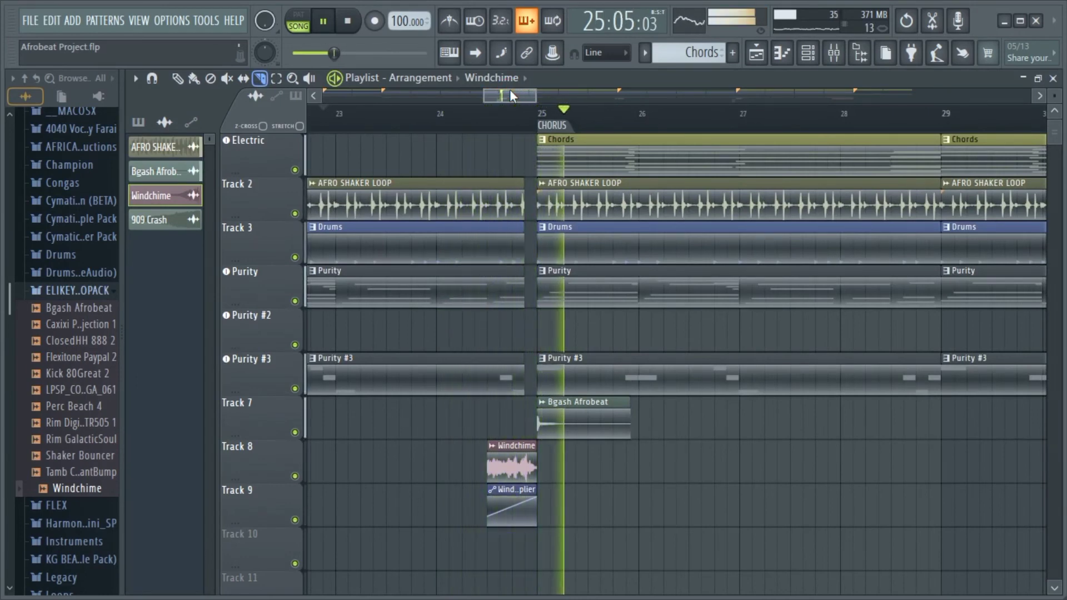
left_click(449, 112)
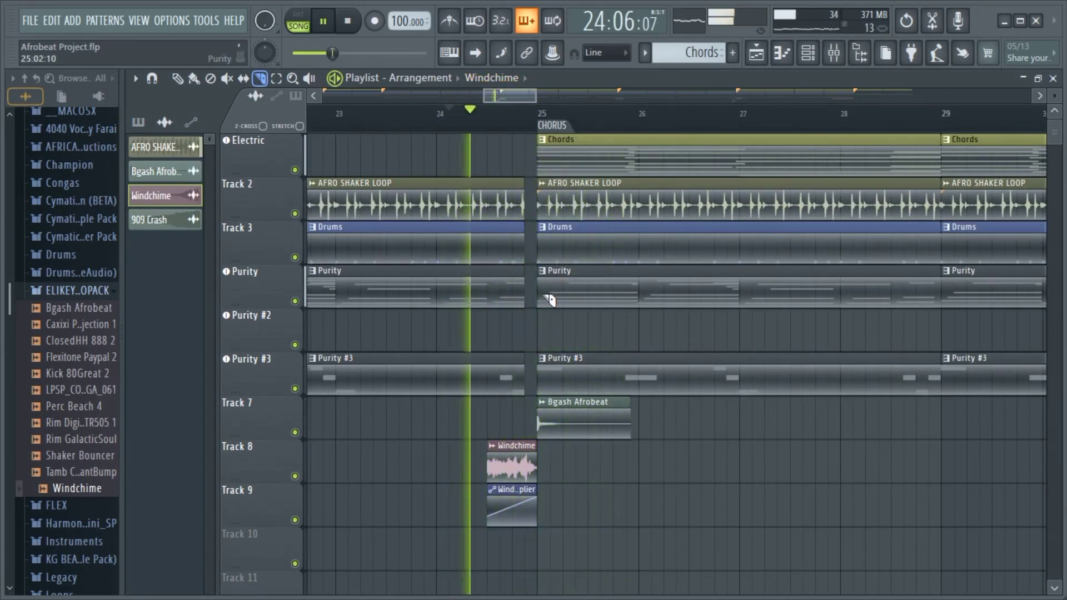
scroll(550, 300, "up", 2)
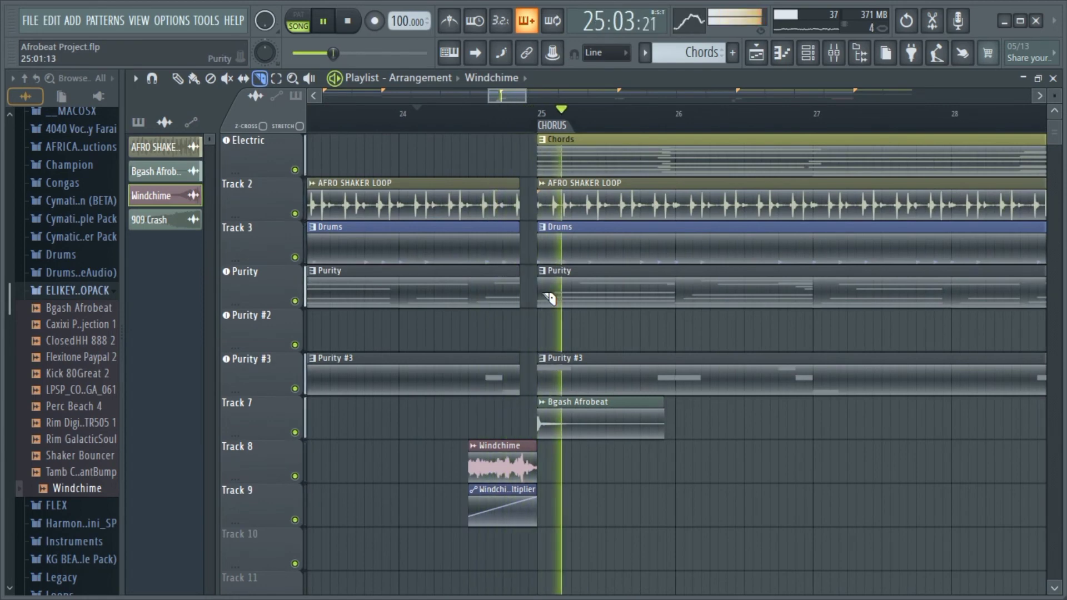
scroll(510, 333, "down", 3)
key("space")
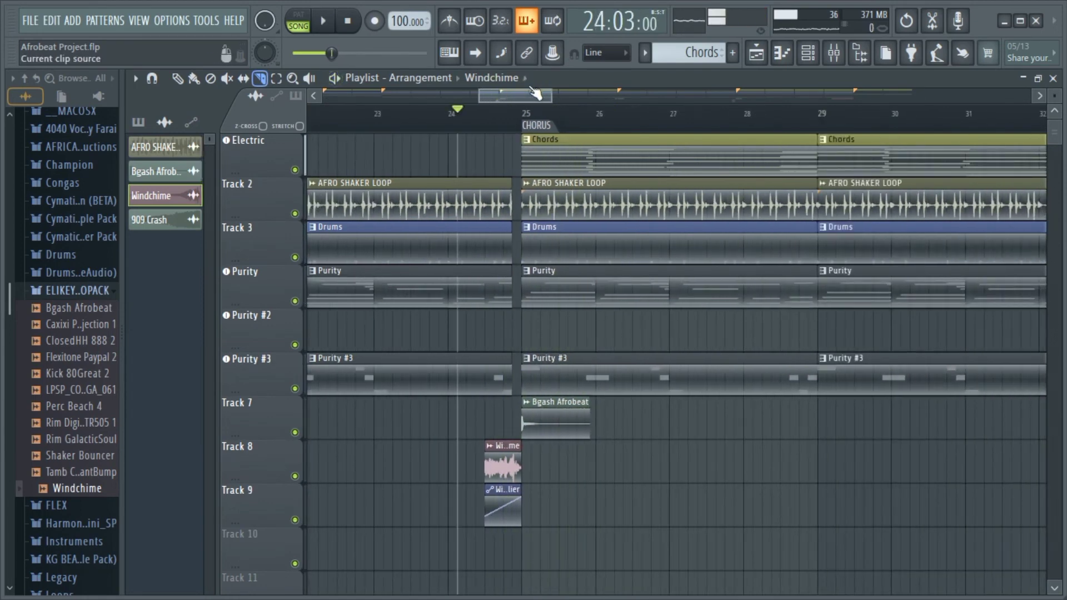
- Play the transition into the second Chorus at bar 57 twice, starting from bar 56
left_click_drag(526, 94, 752, 79)
left_click(544, 117)
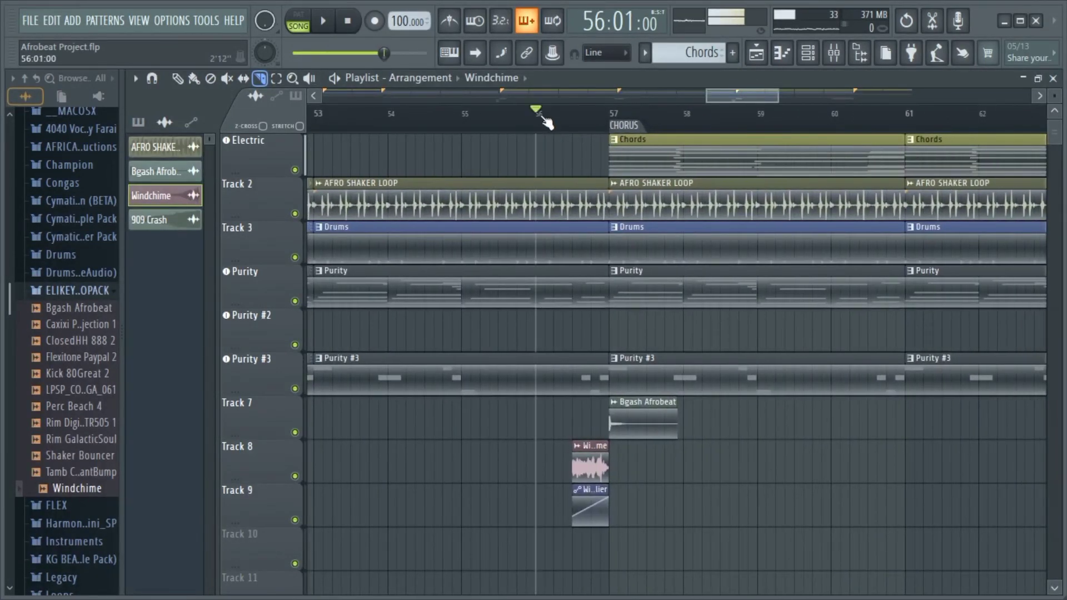
key("space")
scroll(790, 183, "up", 2)
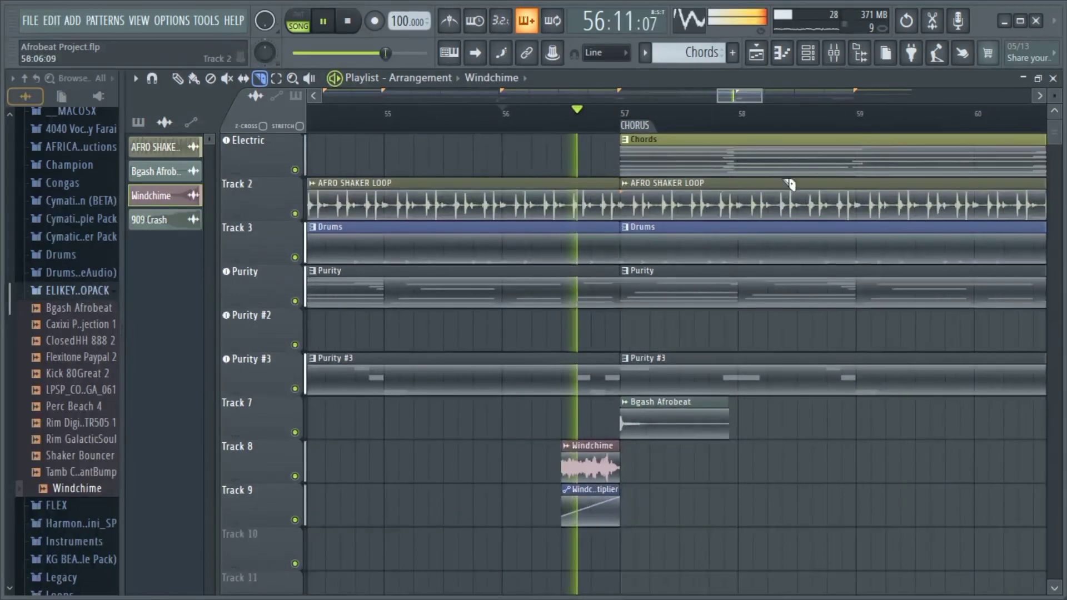
key("space")
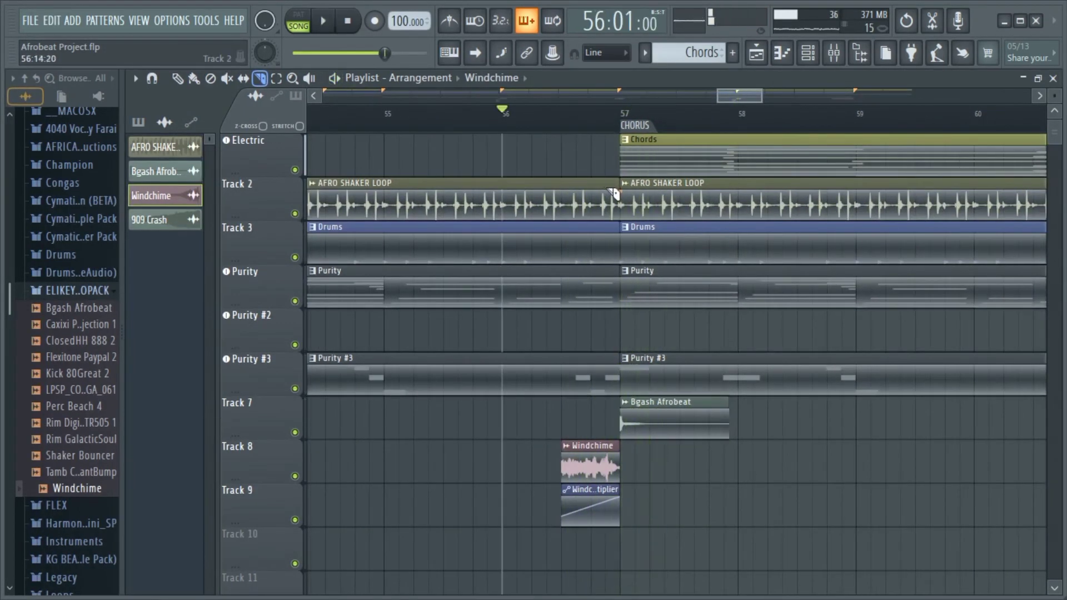
key("space")
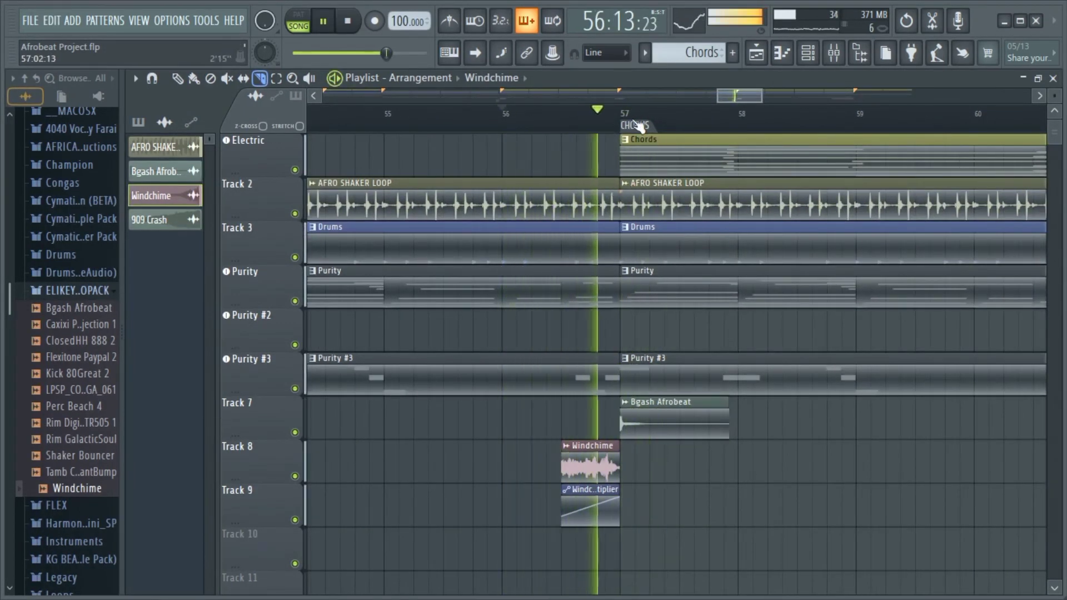
key("space")
- Slice the AFRO SHAKER LOOP, Drums, Purity and Purity #3 clips at 56:13 and delete the pieces leading up to the Chorus at bar 57
scroll(601, 184, "up", 1)
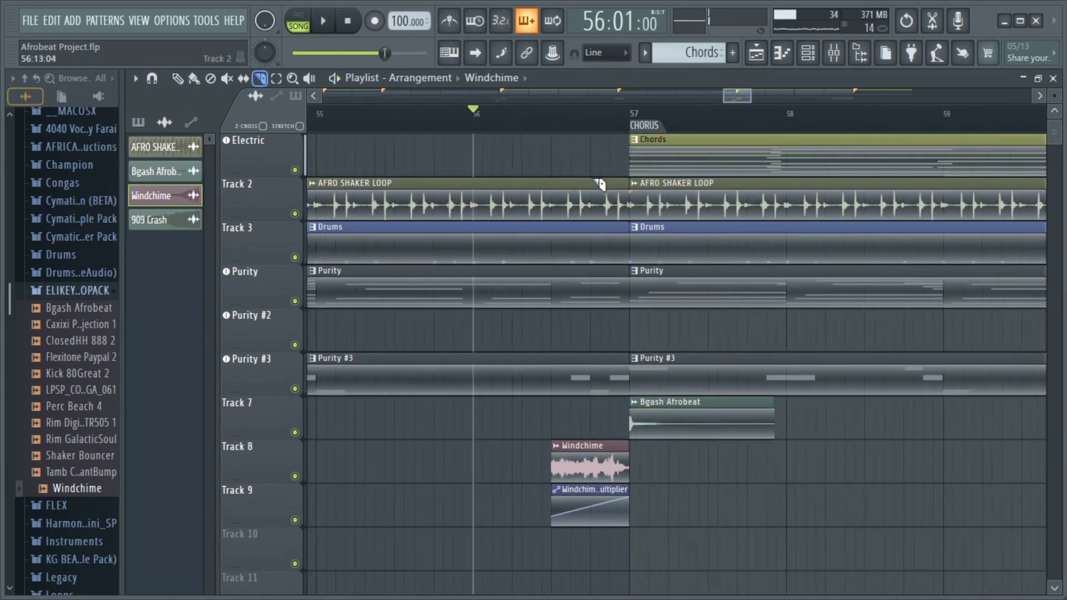
scroll(600, 184, "up", 1)
left_click_drag(595, 165, 598, 401)
left_click_drag(602, 134, 636, 399)
key("Delete")
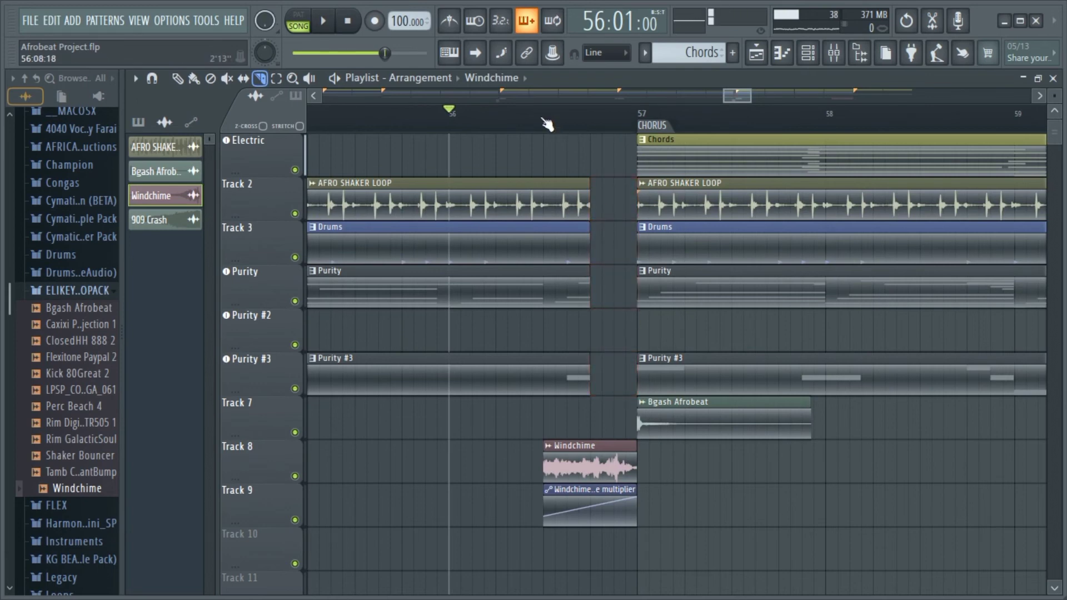
- Play the second Chorus entry from 56:07 to check the gap before bar 57
left_click(521, 114)
key("space")
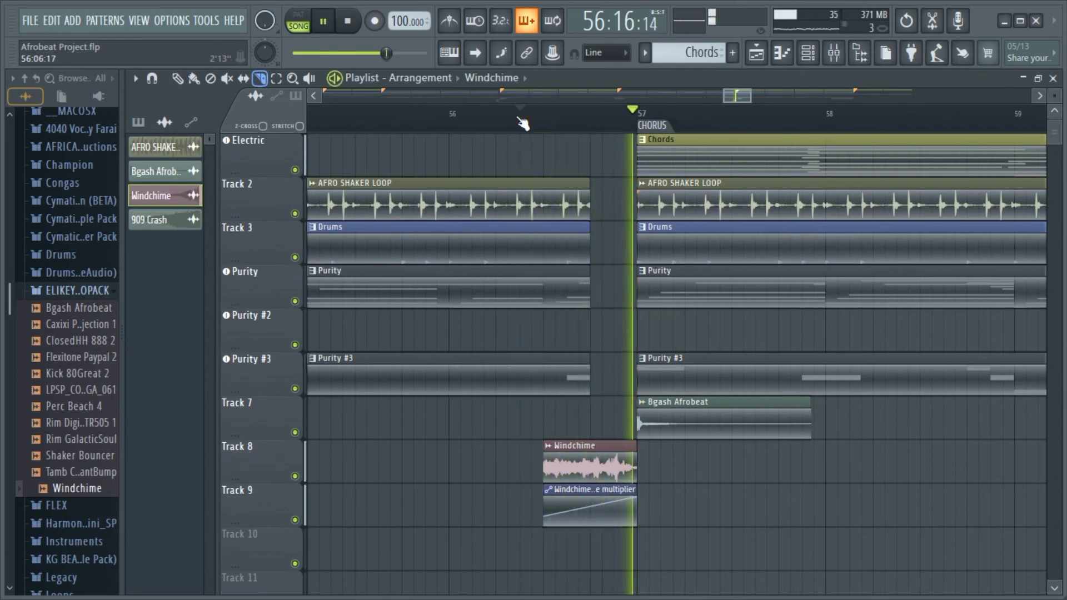
key("space")
scroll(541, 193, "down", 3)
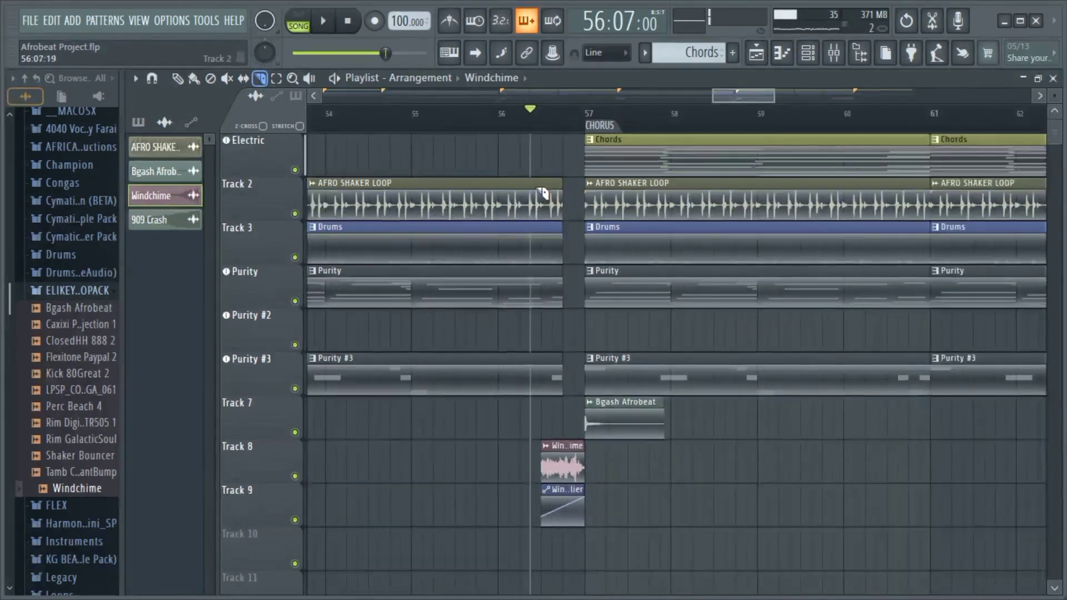
scroll(542, 192, "down", 3)
left_click_drag(723, 94, 523, 188)
scroll(528, 194, "down", 3)
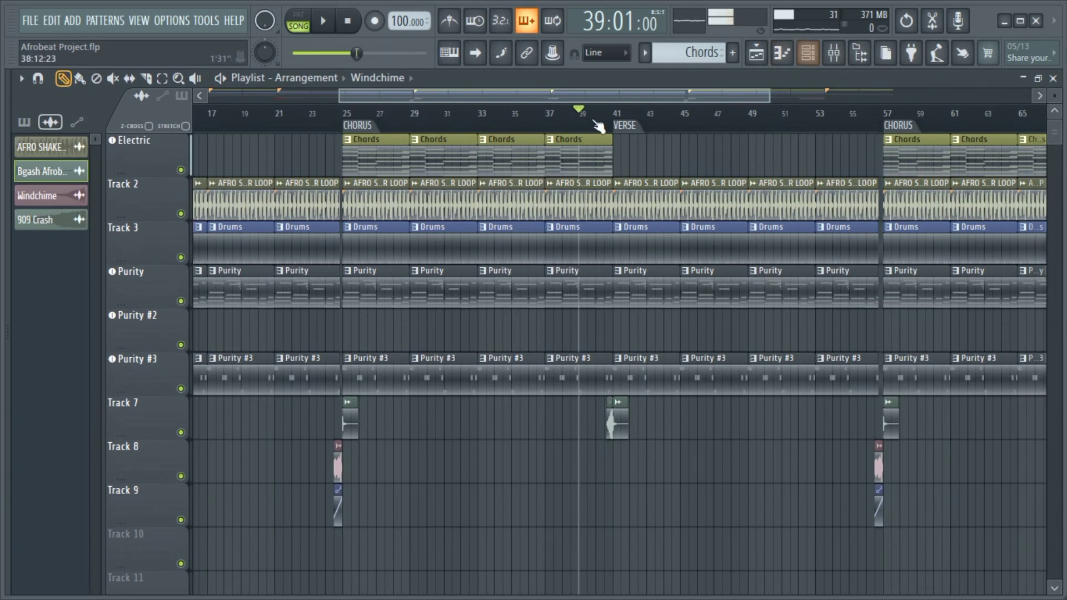
- Examine the channels' mixer track routing and play the song from bar 39 to check the levels in the mixer
left_click(807, 53)
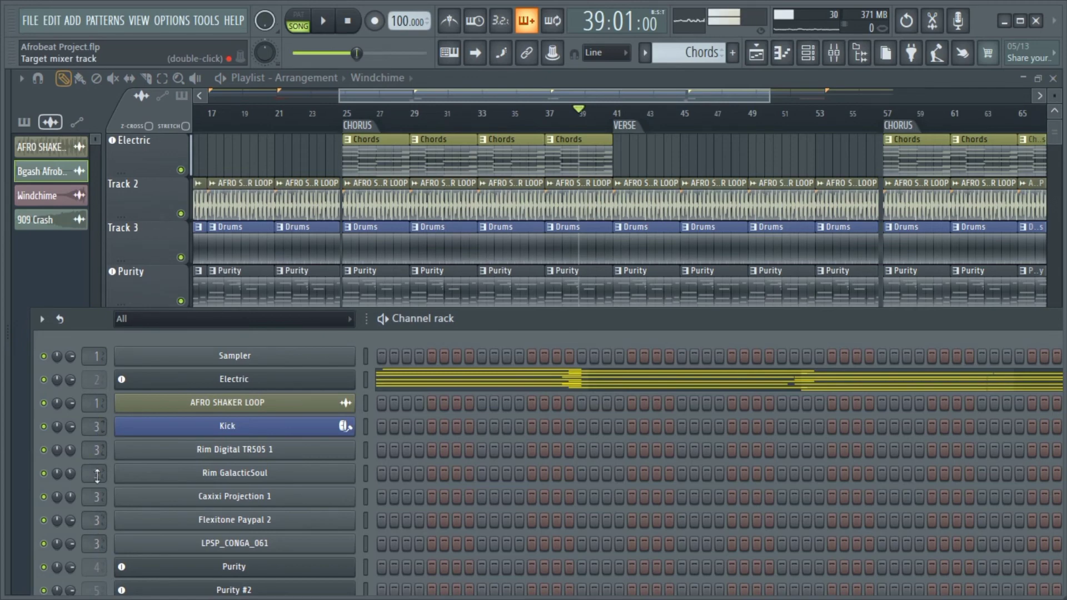
left_click(832, 56)
key("space")
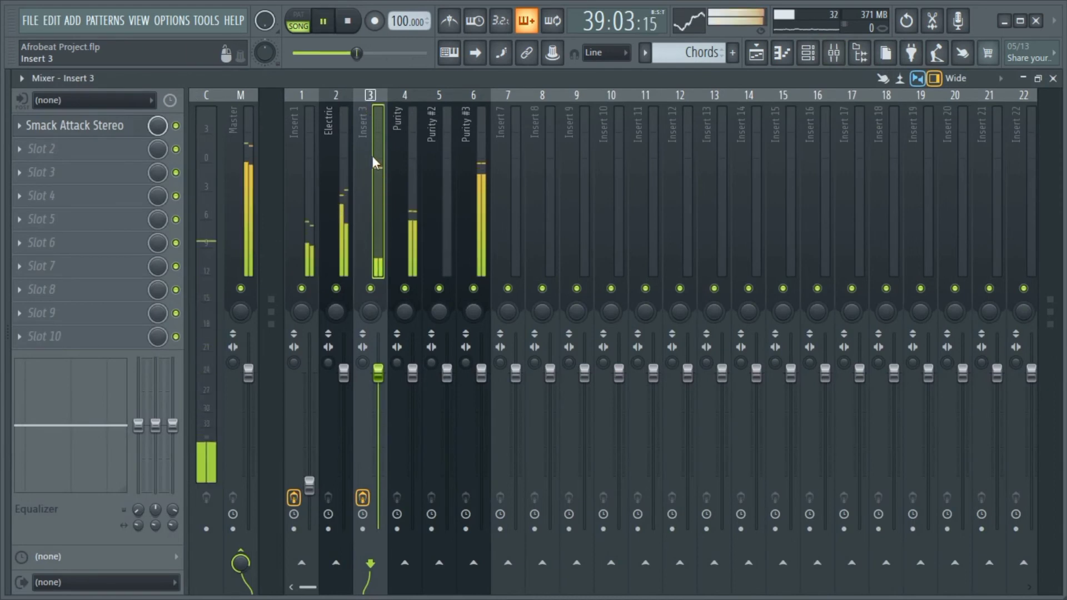
key("space")
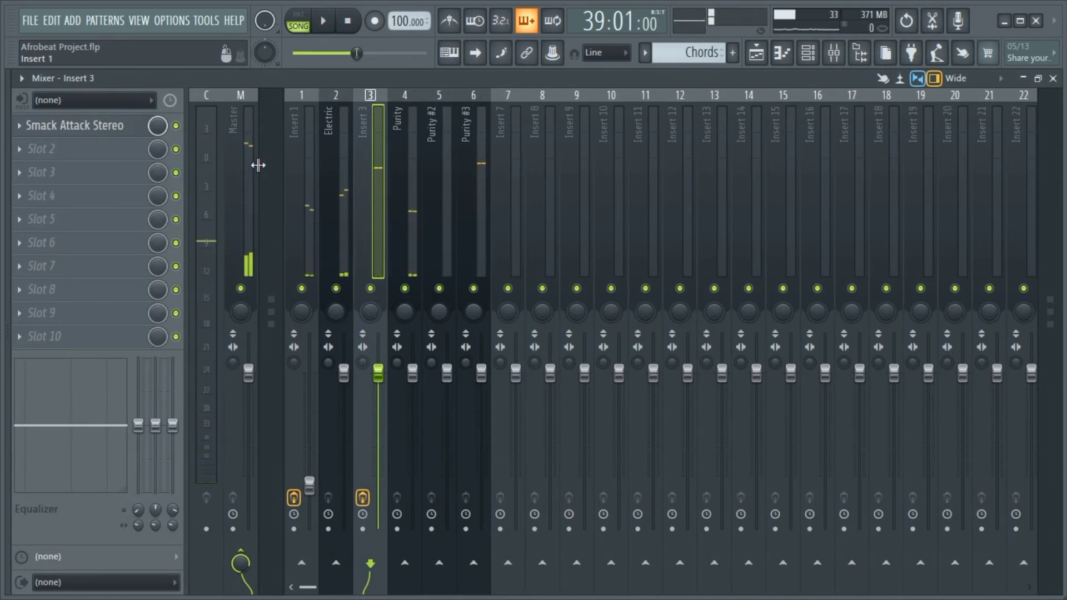
- Load Fruity Love Philter on mixer Insert 3, in the effect slot after Smack Attack Stereo
left_click(79, 151)
scroll(531, 264, "down", 5)
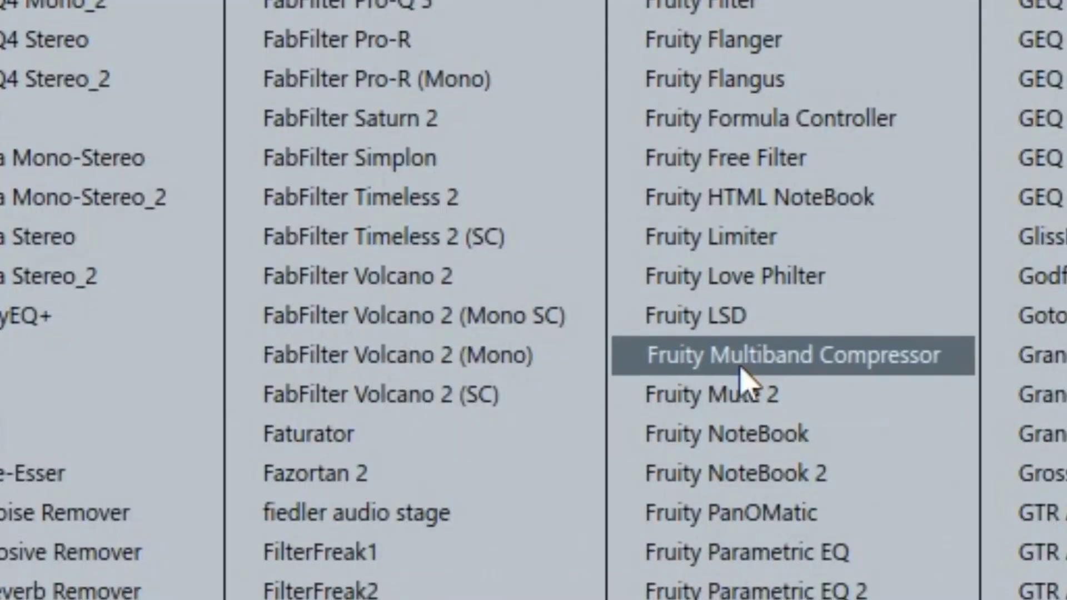
left_click(744, 293)
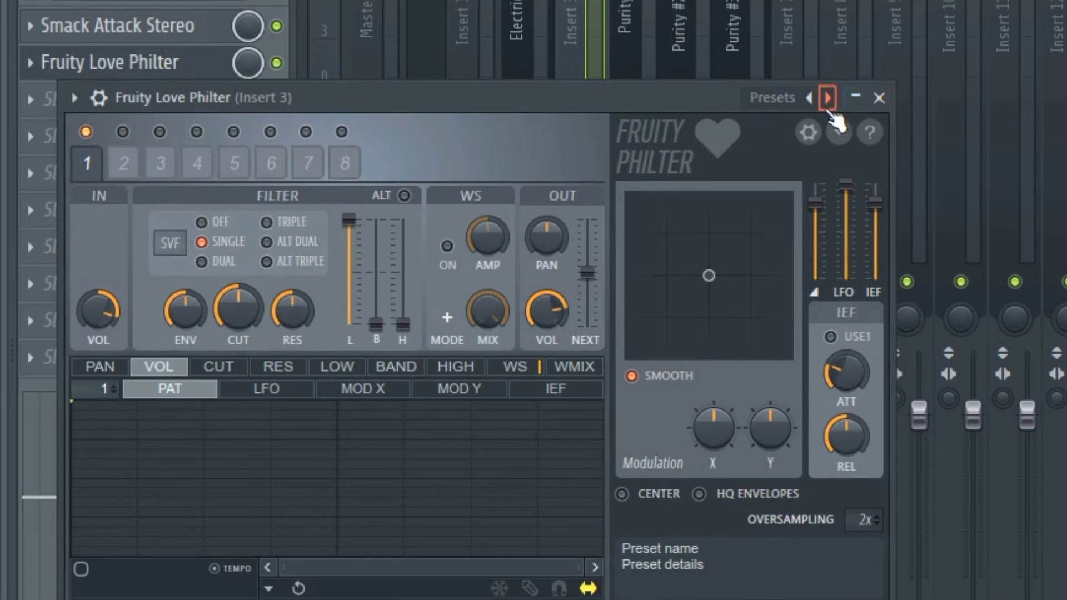
- Load the Simple triangle lowpass LFO preset in Fruity Love Philter on Insert 3 and adjust its XY modulation pad
left_click(828, 103)
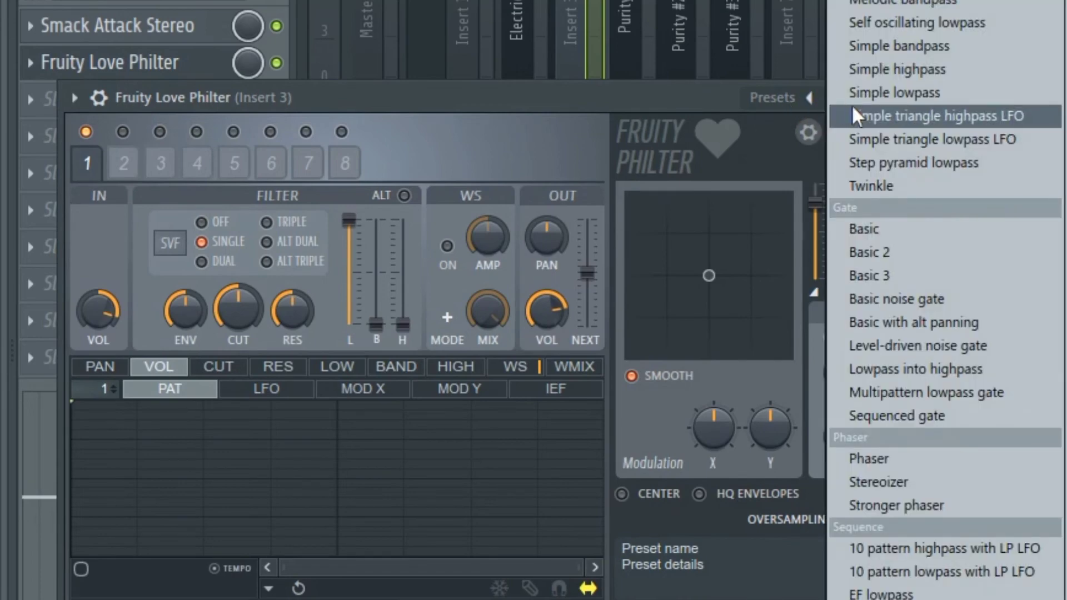
left_click(862, 136)
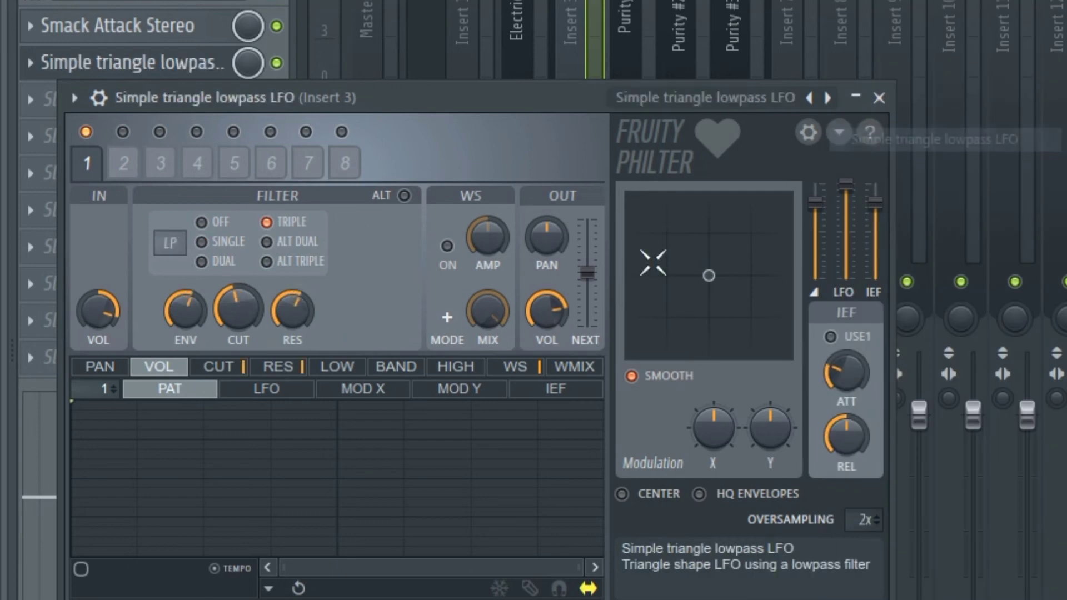
left_click_drag(707, 276, 725, 242)
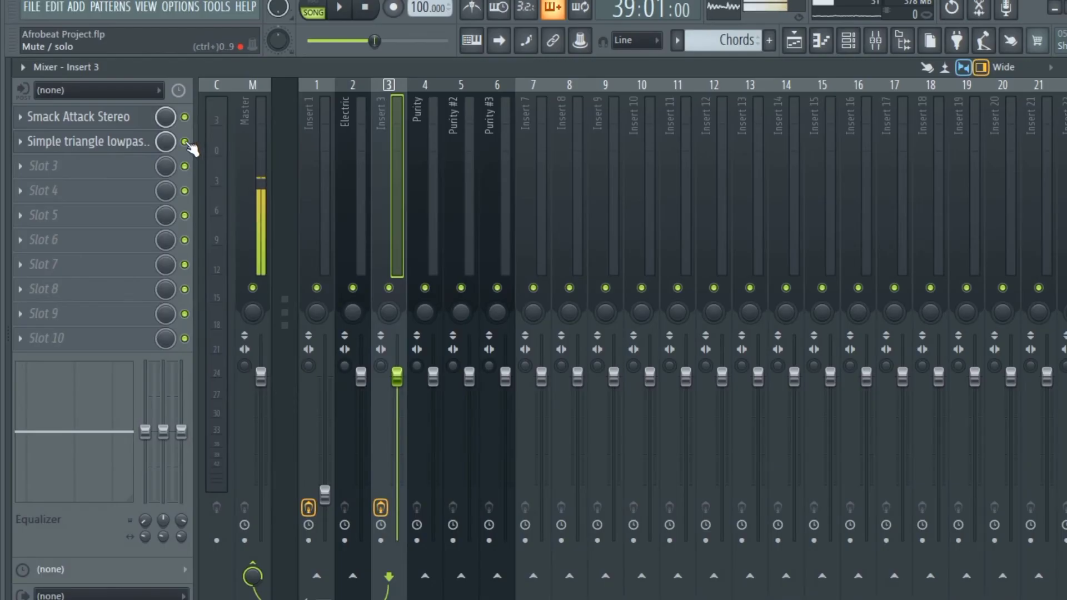
- Create an automation clip for the mute/solo switch of the Simple triangle lowpass LFO effect and return to the playlist
right_click(185, 141)
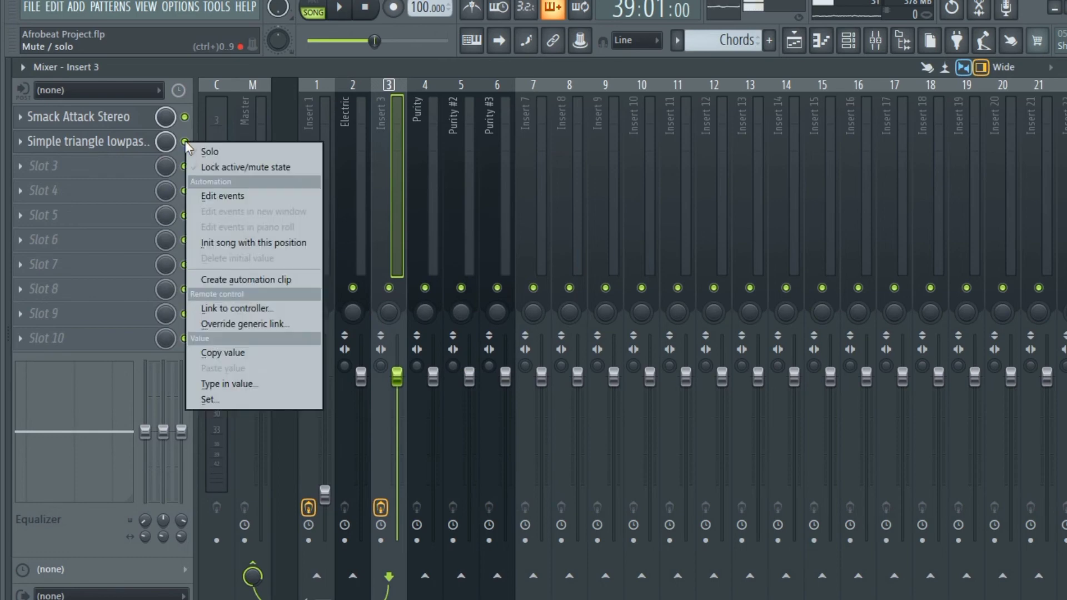
left_click(220, 280)
left_click(793, 40)
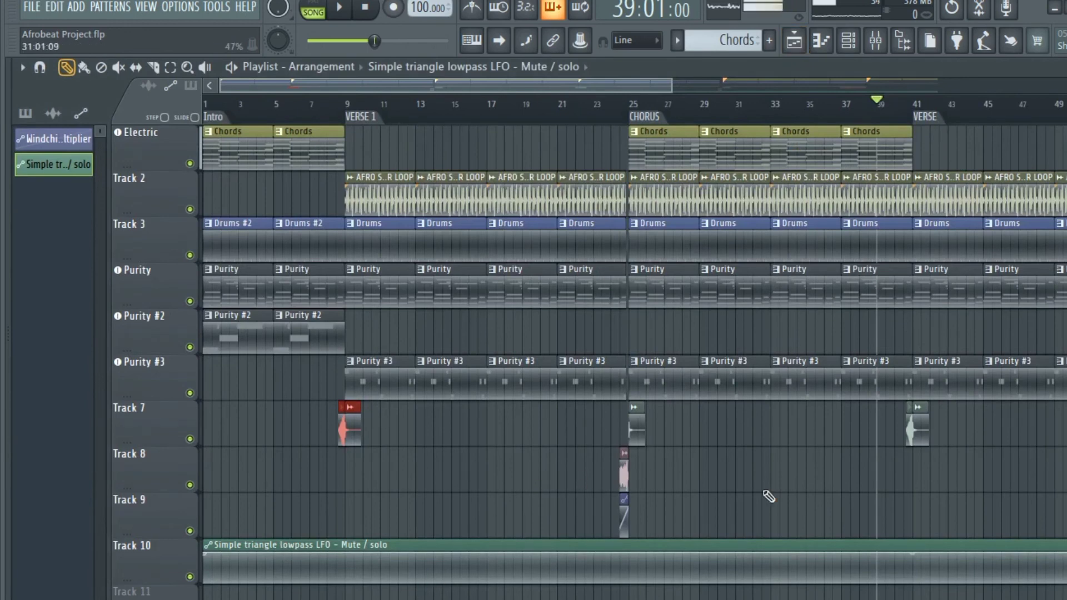
- Add a Hold-mode point at bar 33 of the filter's automation clip and lower the clip's start point to 0%
scroll(383, 340, "down", 2)
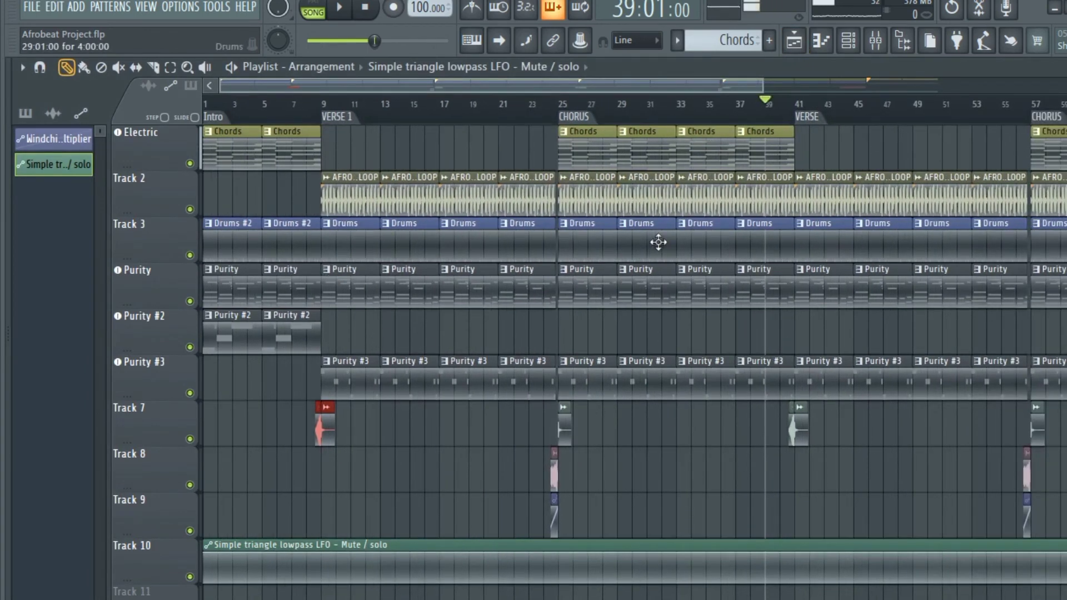
scroll(652, 178, "up", 3)
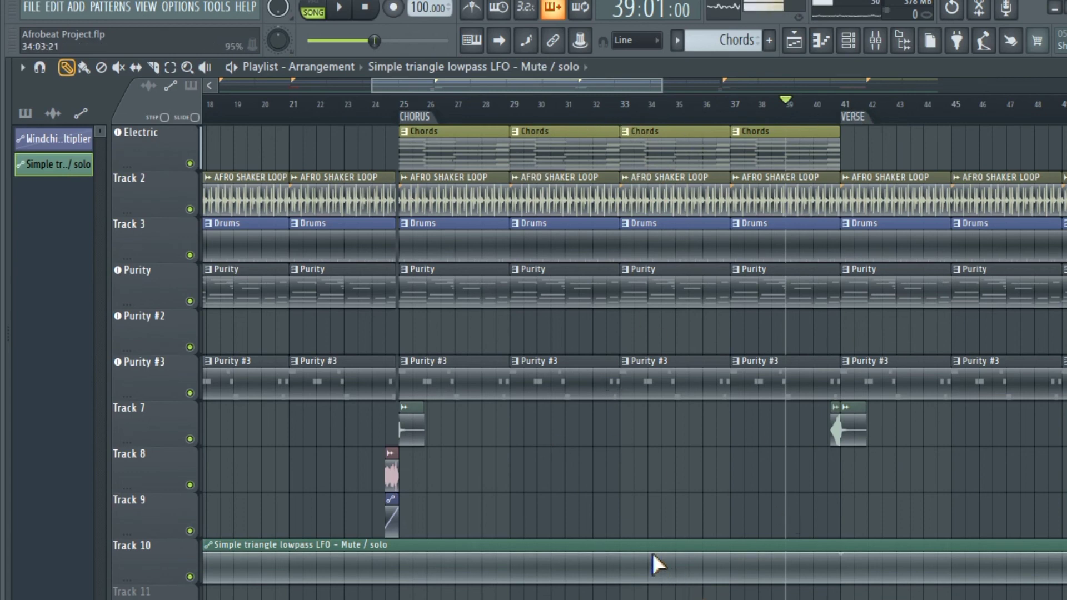
right_click(620, 551)
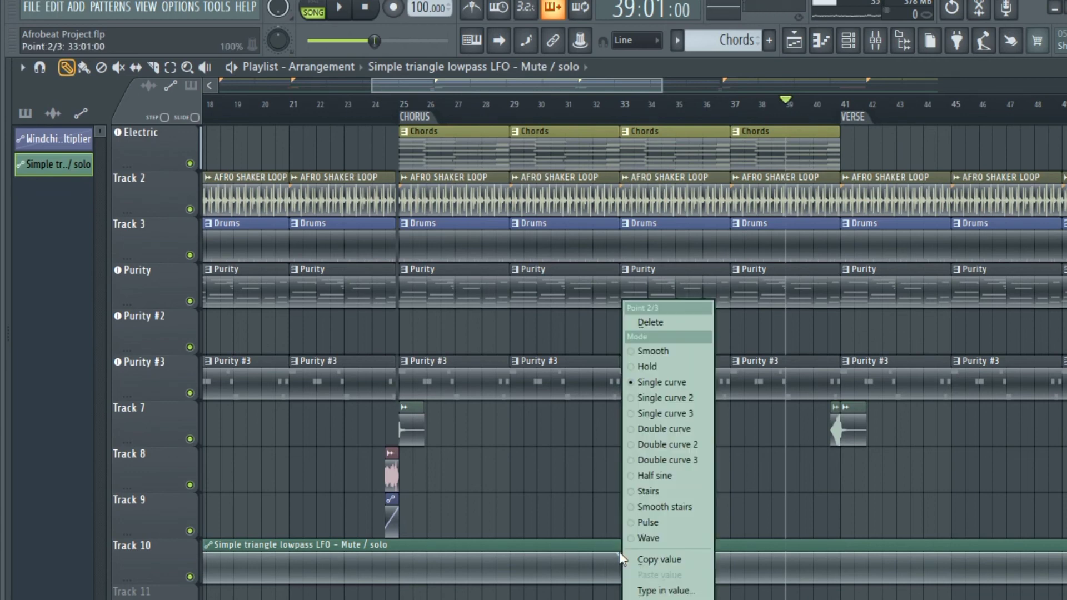
left_click(633, 367)
scroll(221, 549, "left", 5)
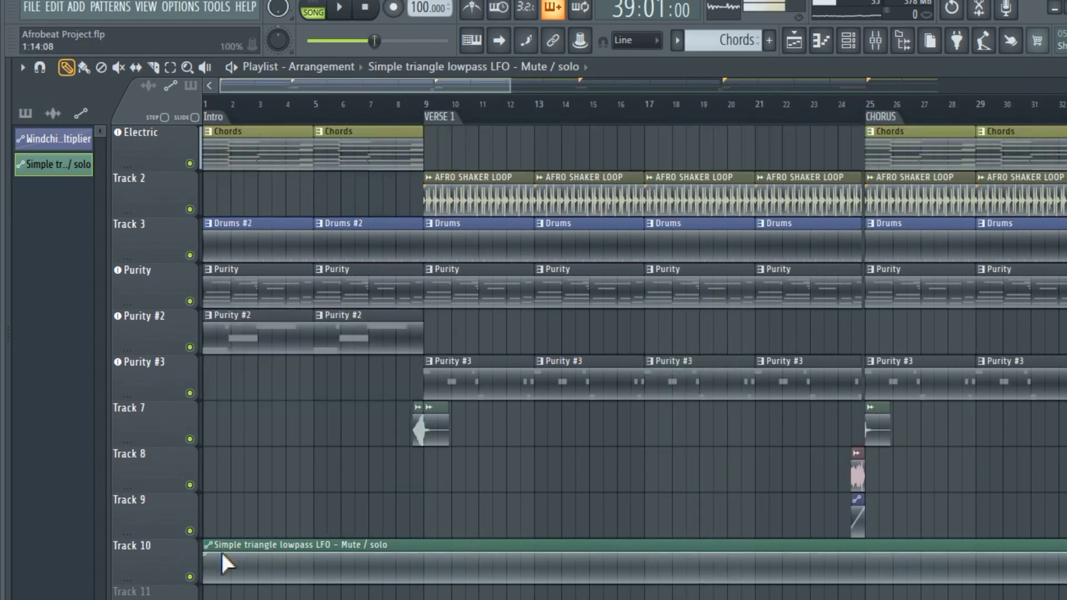
left_click_drag(203, 551, 206, 588)
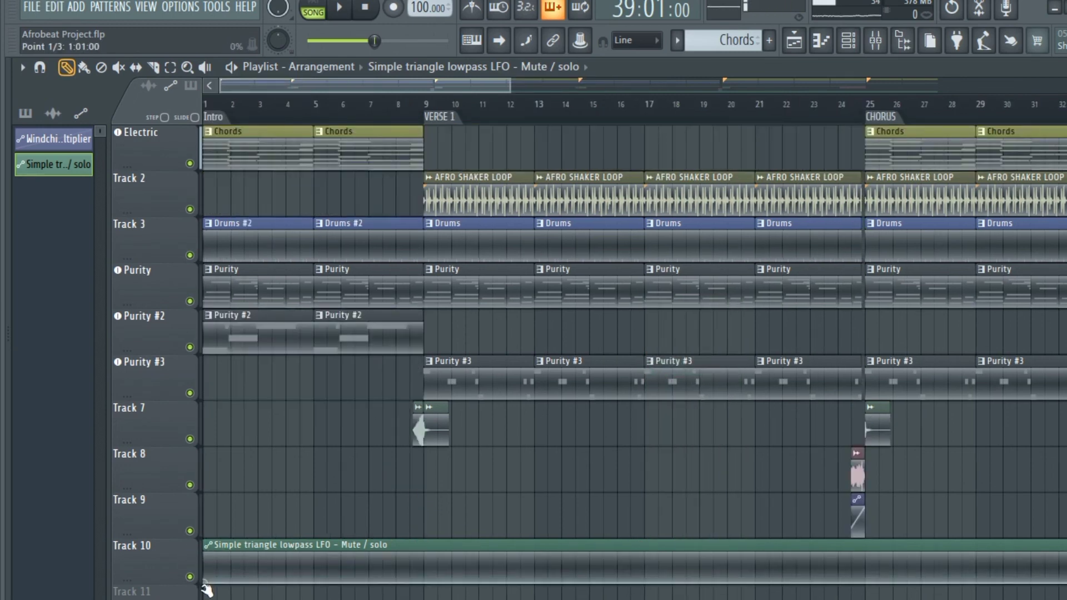
- Add an automation point at bar 41, where the second Verse starts, and lower it to the minimum to switch the filter off
left_click_drag(283, 82, 478, 77)
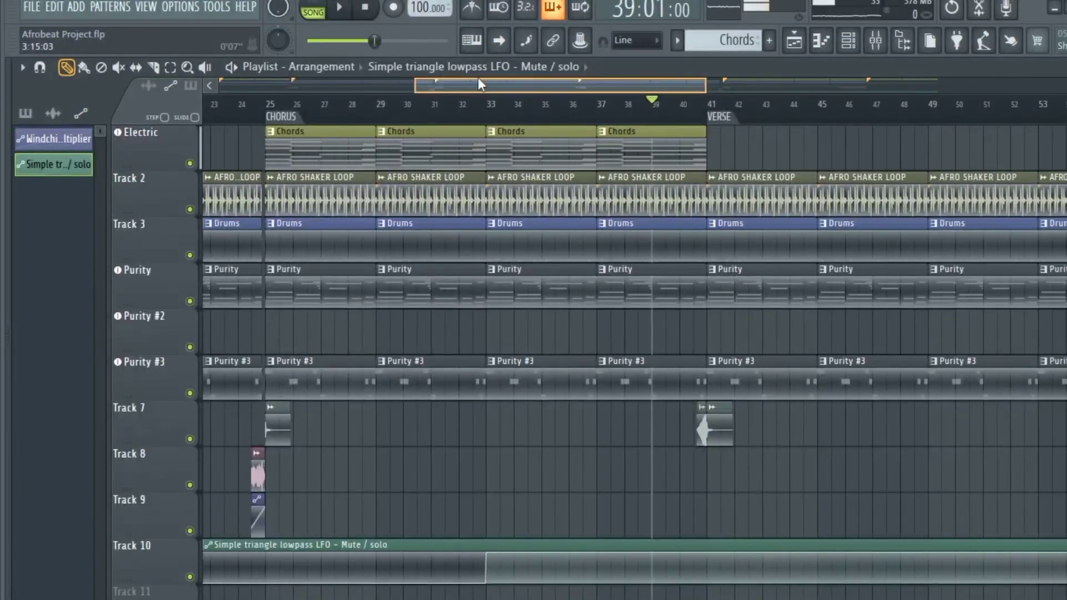
right_click(709, 553)
left_click_drag(711, 553, 710, 593)
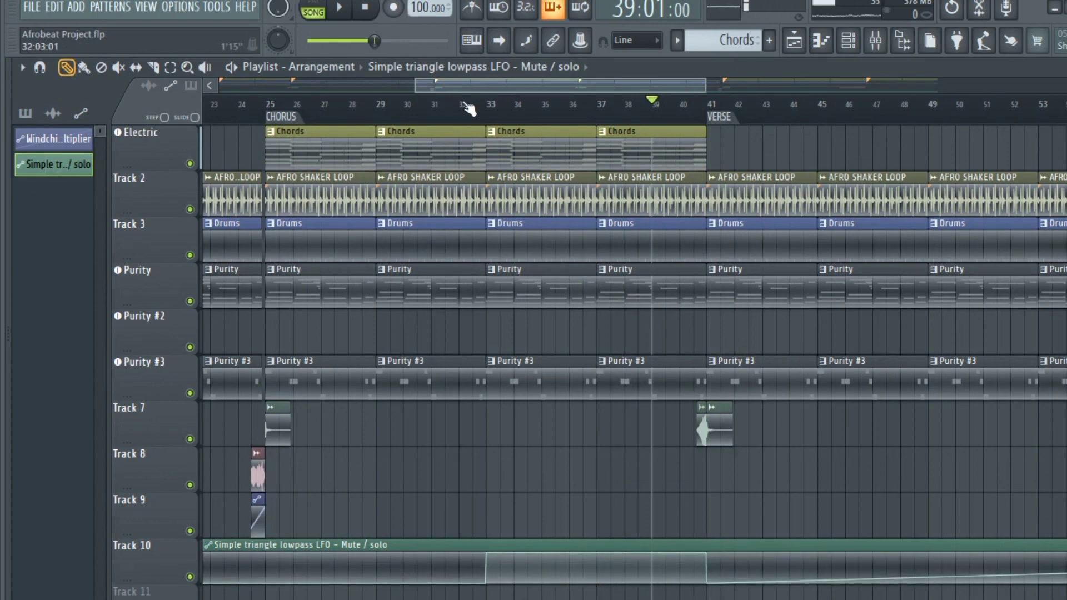
- Play the song from 31:09 into the second Verse to check the filter automation
left_click(448, 104)
key("space")
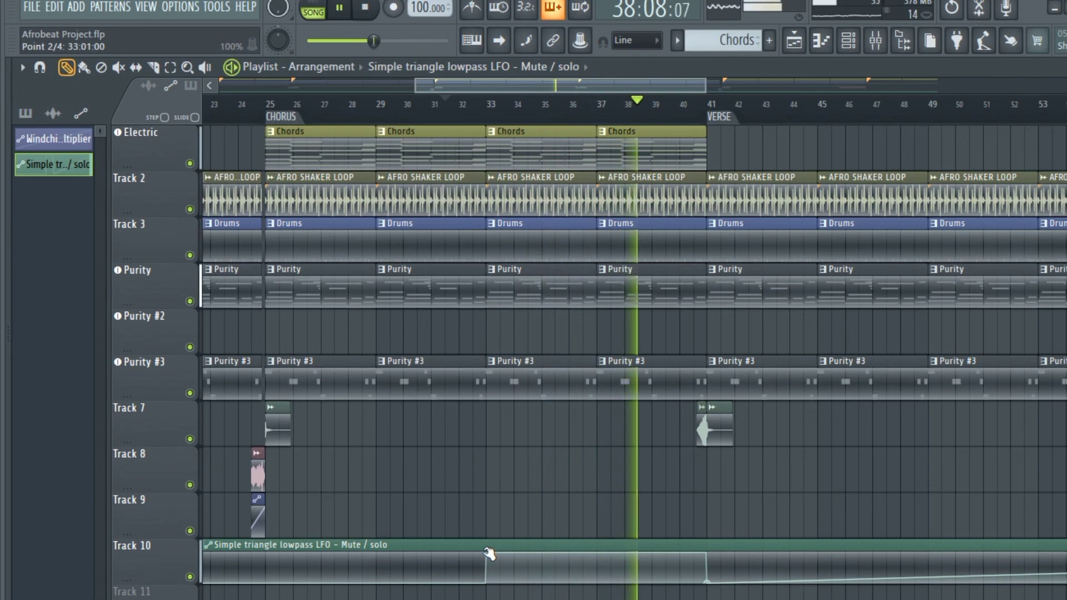
scroll(842, 237, "down", 3)
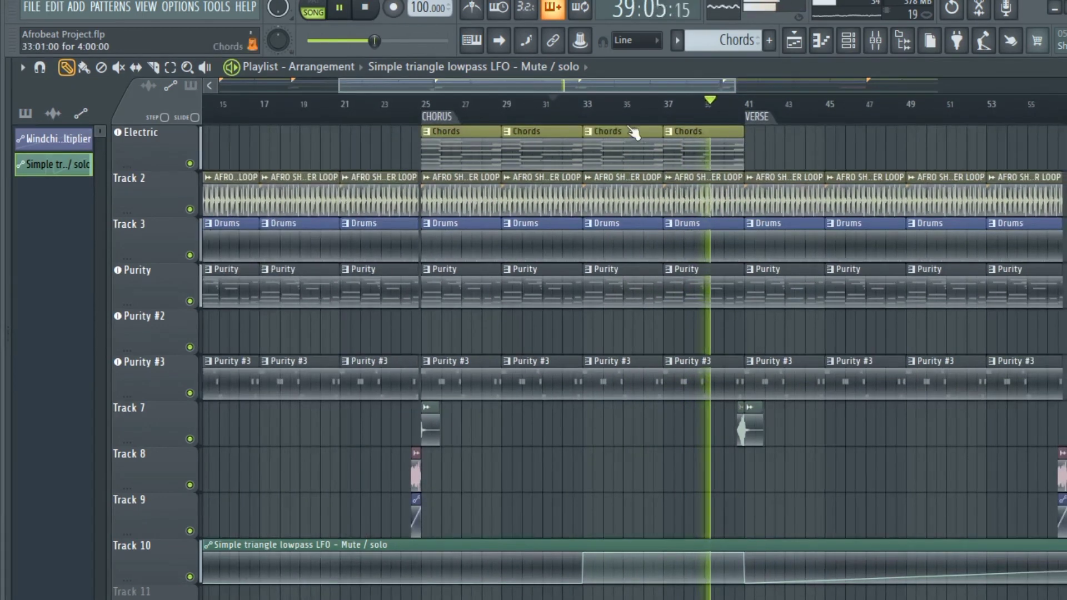
left_click_drag(596, 85, 657, 85)
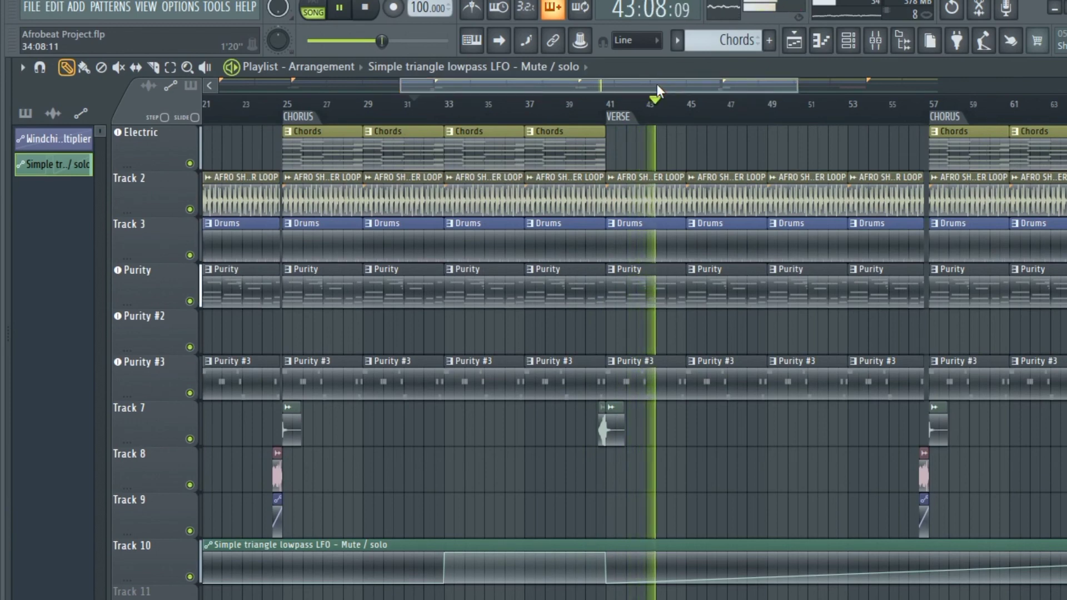
key("space")
- Add filter automation points in the second Chorus so the filter is on only from bar 69 to the Outro at bar 73
left_click_drag(660, 84, 873, 105)
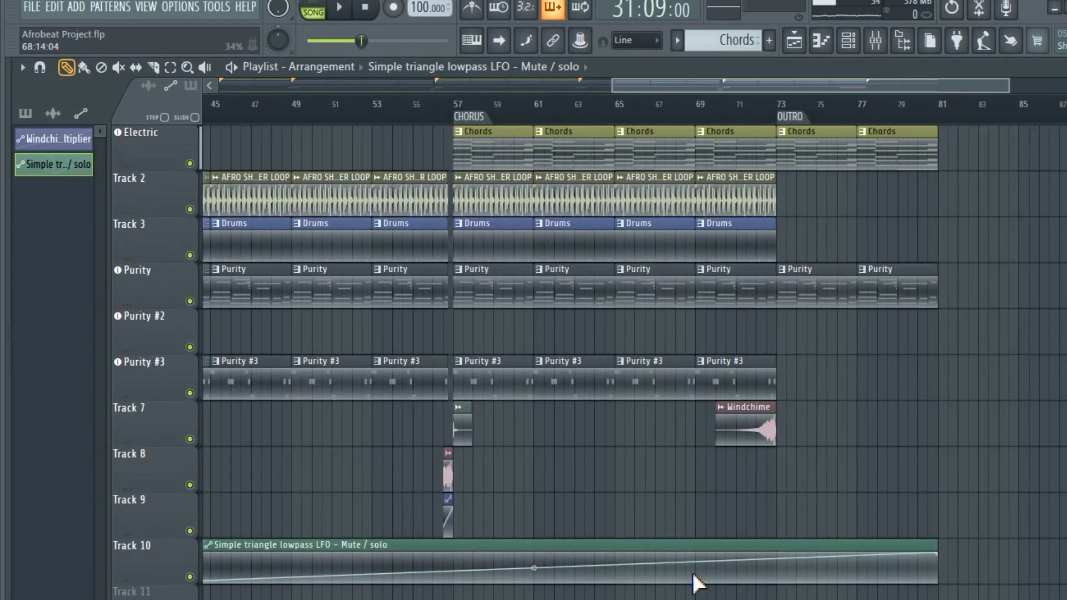
scroll(633, 381, "up", 1)
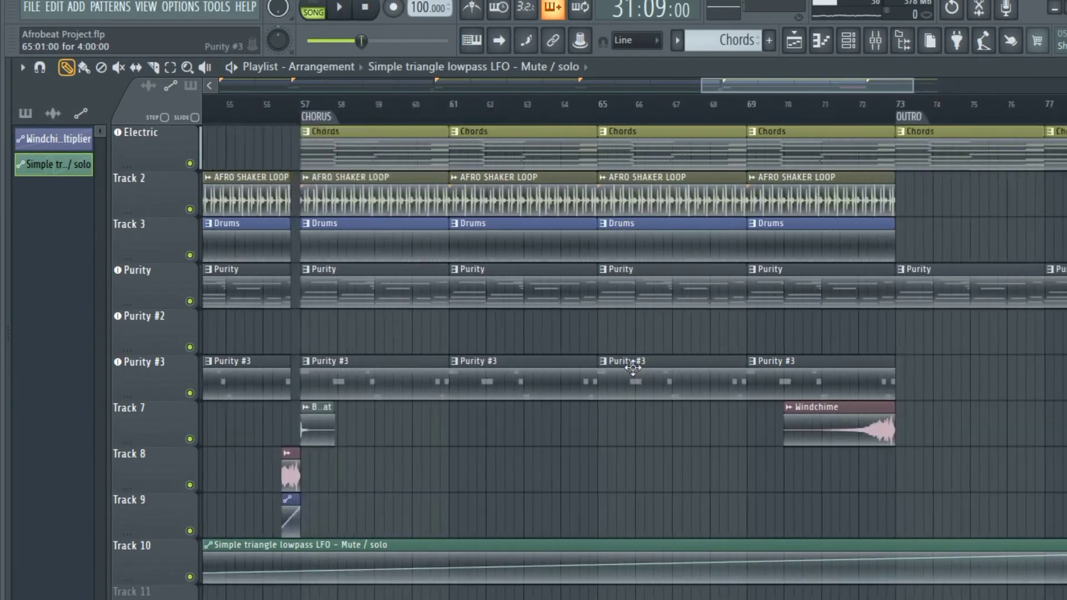
scroll(643, 400, "down", 3)
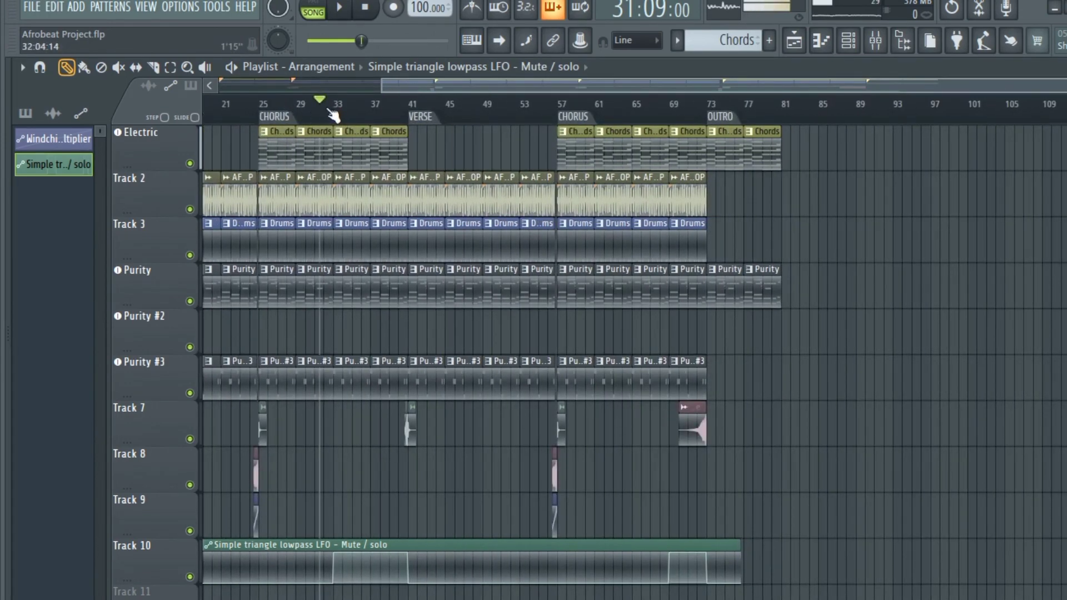
- Play the first Chorus from 31:09 and move the automation point at bar 33 to bar 37, shortening the filtered section
key("space")
scroll(342, 139, "up", 2)
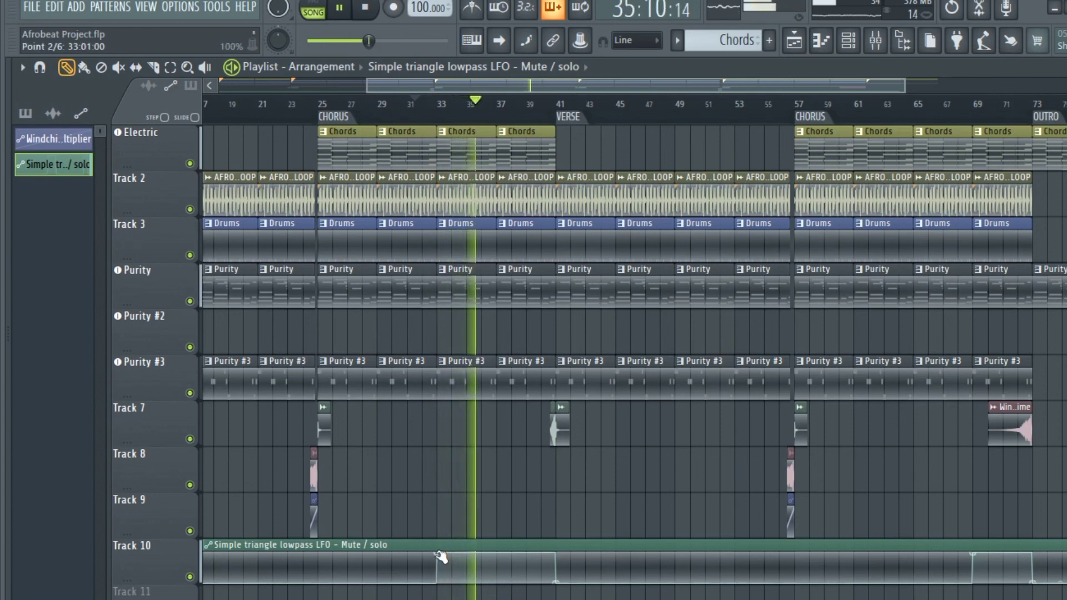
left_click_drag(436, 558, 499, 549)
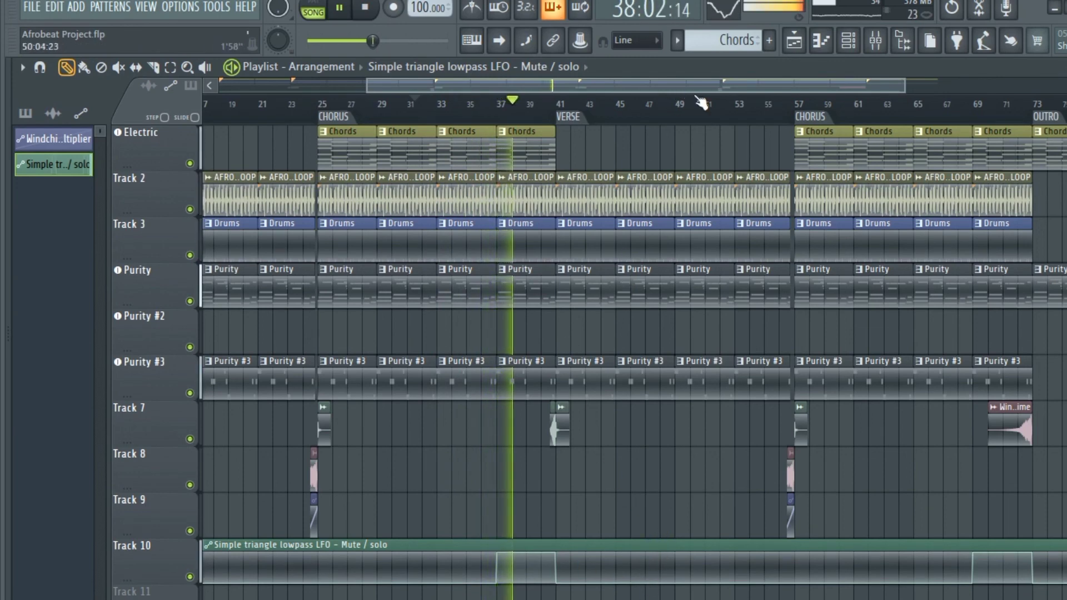
key("space")
scroll(393, 194, "down", 1)
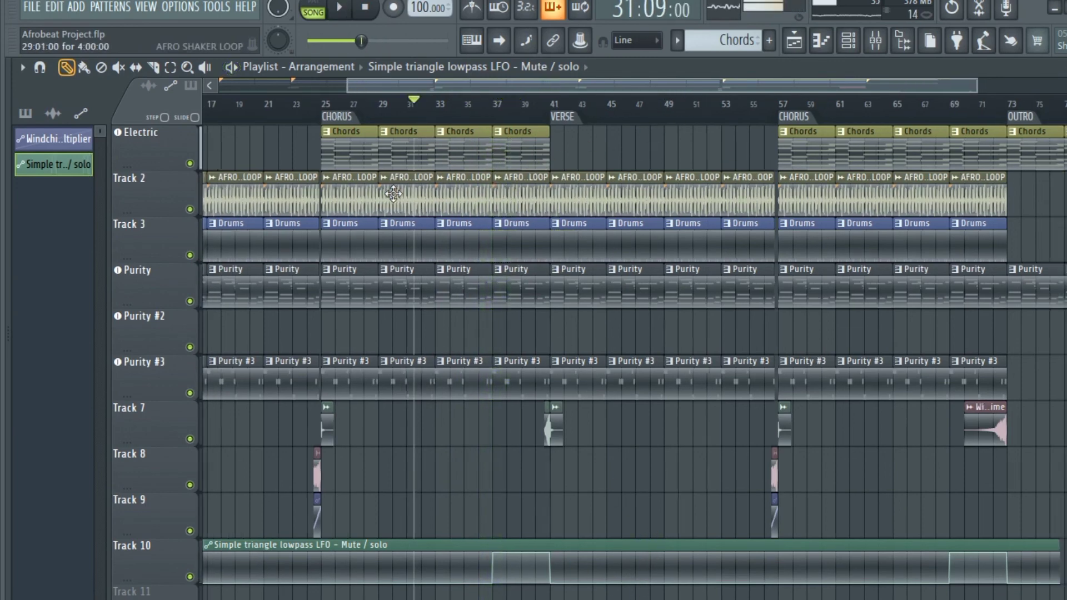
scroll(393, 194, "down", 2)
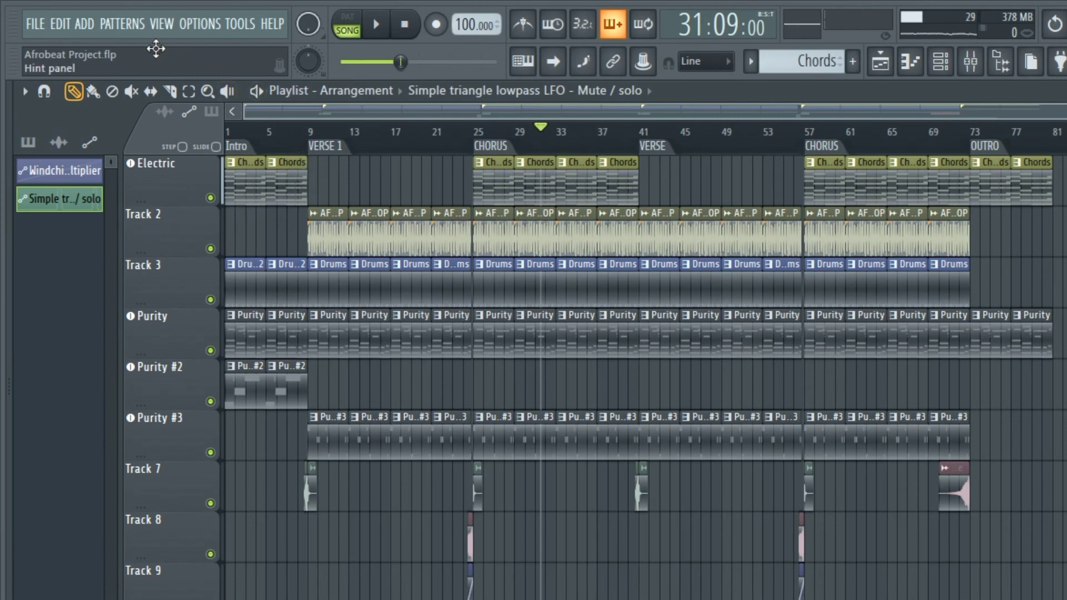
- Examine the MP3 export settings for Afrobeat Project.mp3 in the Lessons Export folder, and close them without rendering
left_click(35, 24)
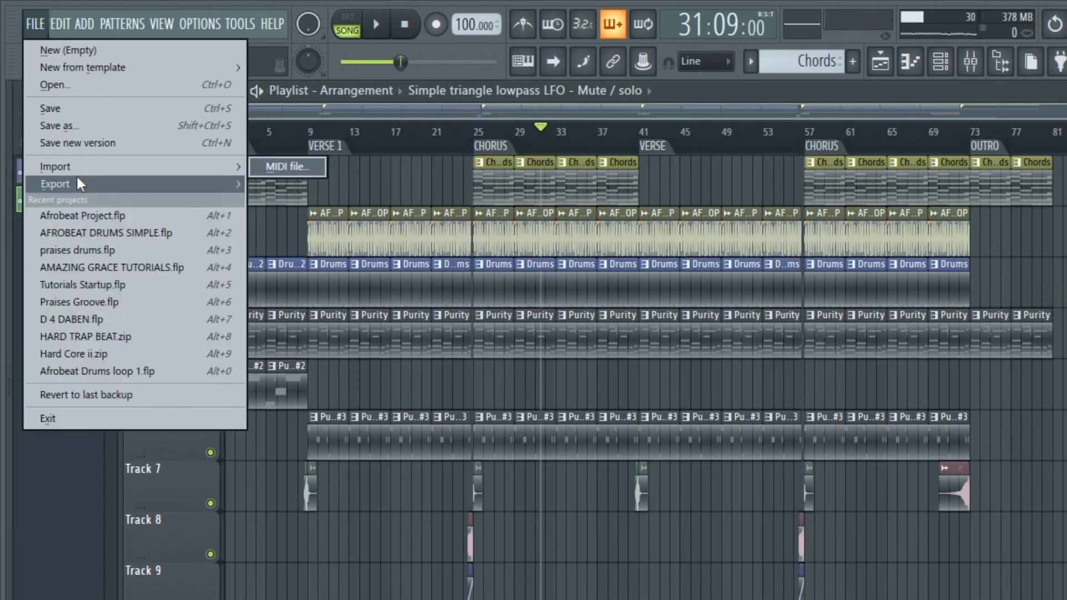
mouse_move(76, 184)
left_click(288, 218)
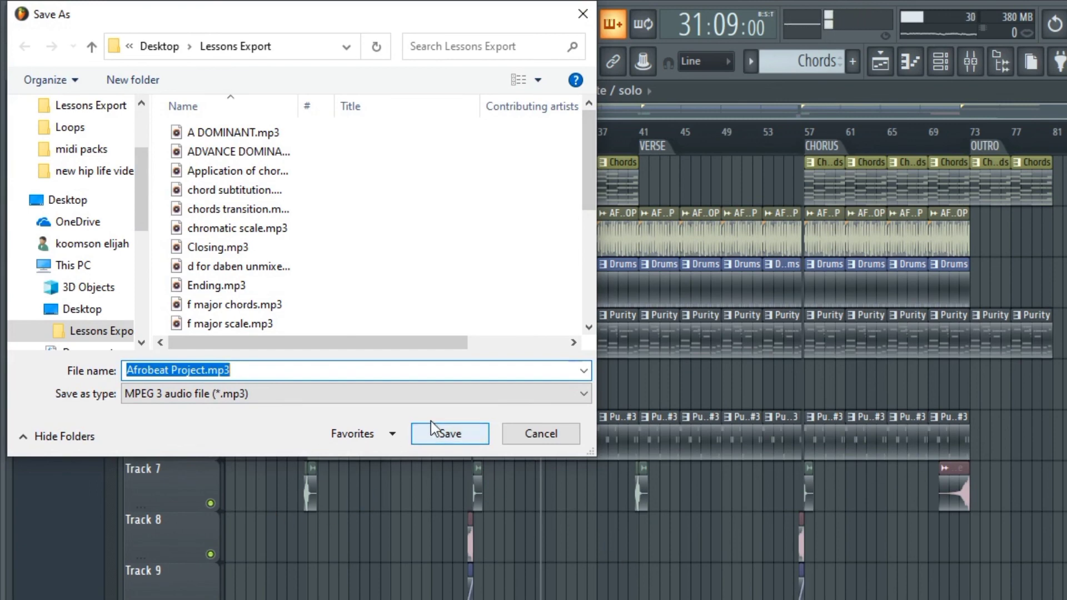
left_click(442, 433)
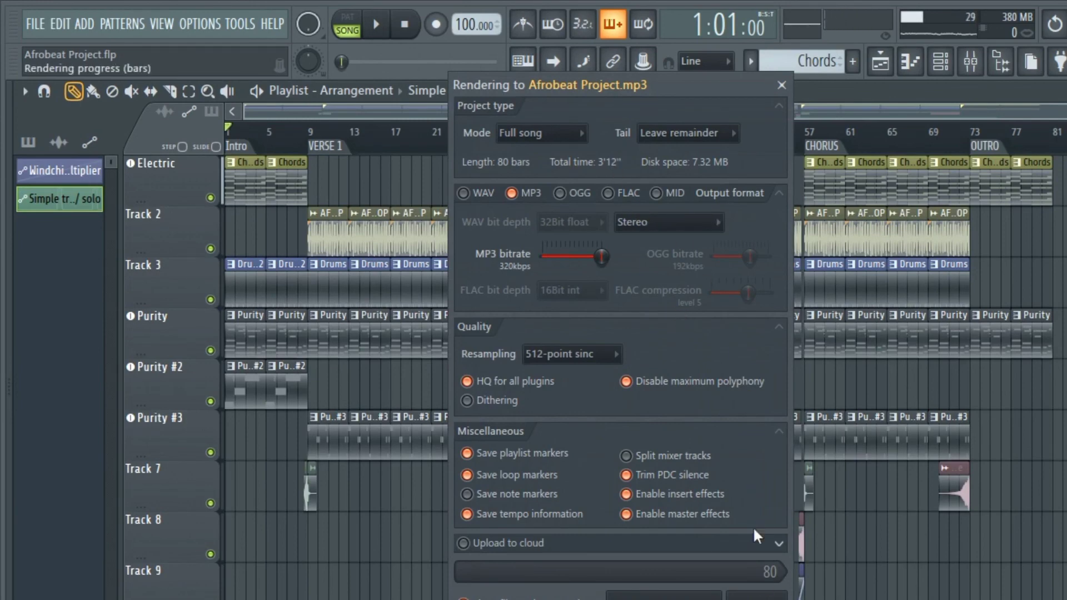
left_click(783, 87)
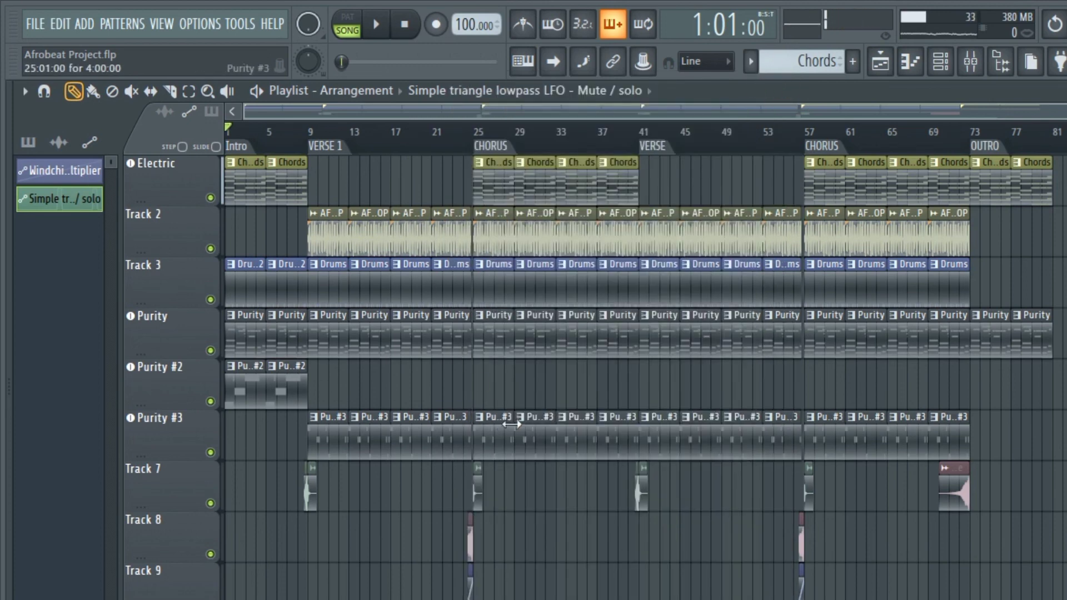